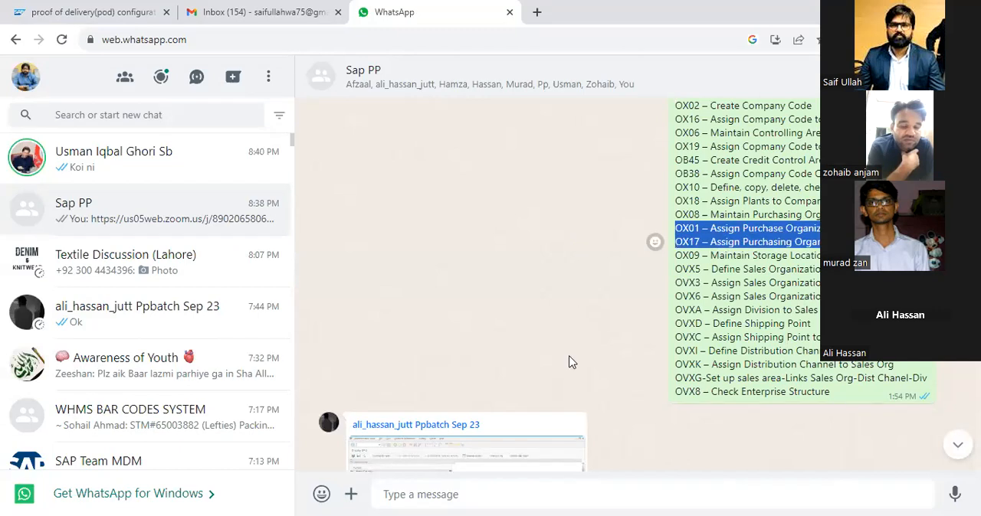
# Select the transaction code list from OX15 to OVX8 in the Sap PP group chat message
pyautogui.click(610, 175)
pyautogui.scroll(2, 611, 175)
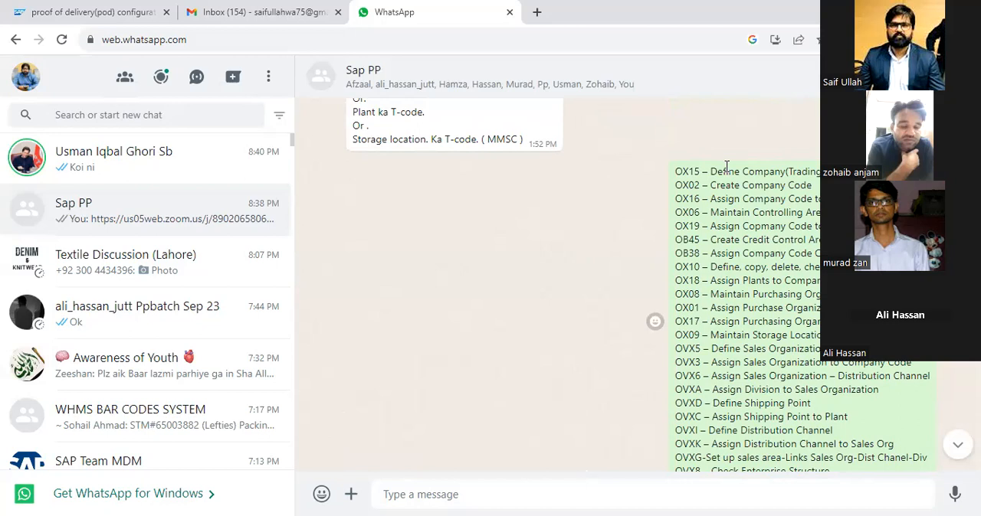
pyautogui.scroll(-1, 706, 192)
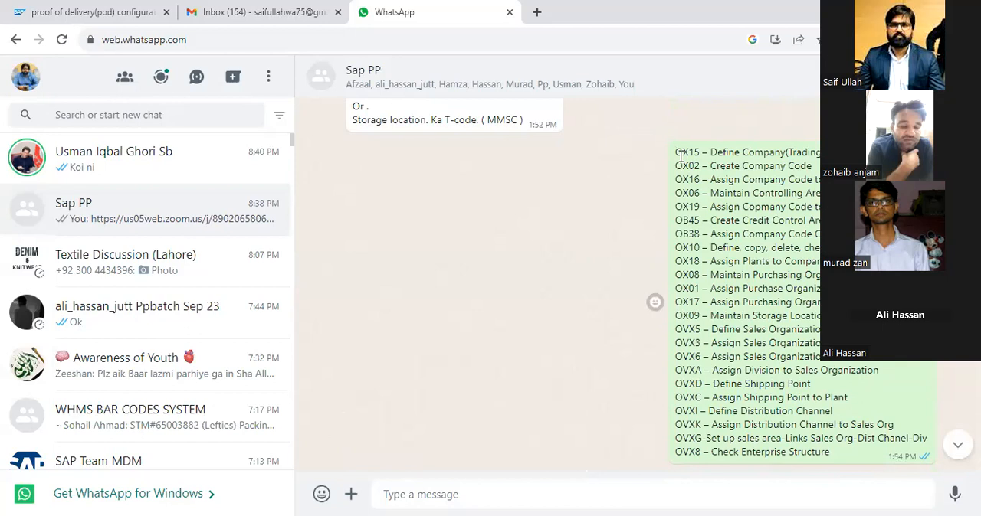
pyautogui.moveTo(674, 153); pyautogui.dragTo(796, 387)
pyautogui.hotkey('shift', 'Down')
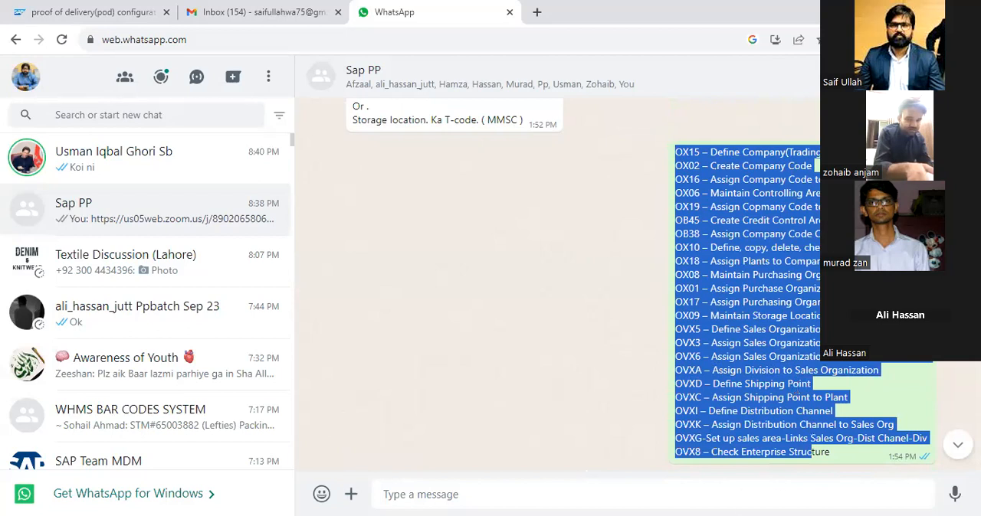
# Switch to the Excel workbook and select the OX15 – Define Company(Trading Partner) entry in the transaction code list on Sheet3
pyautogui.hotkey('alt', 'Tab')
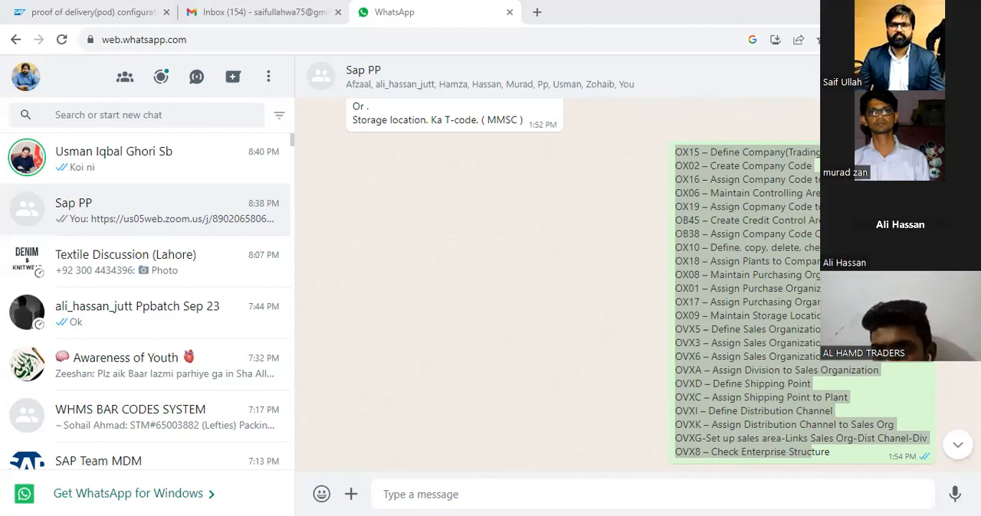
pyautogui.hotkey('alt', 'Tab')
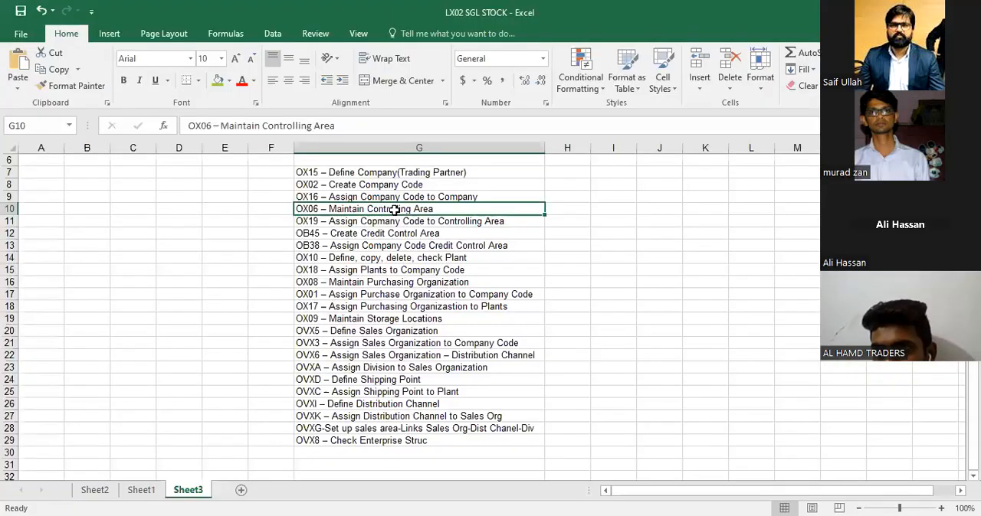
pyautogui.click(362, 168)
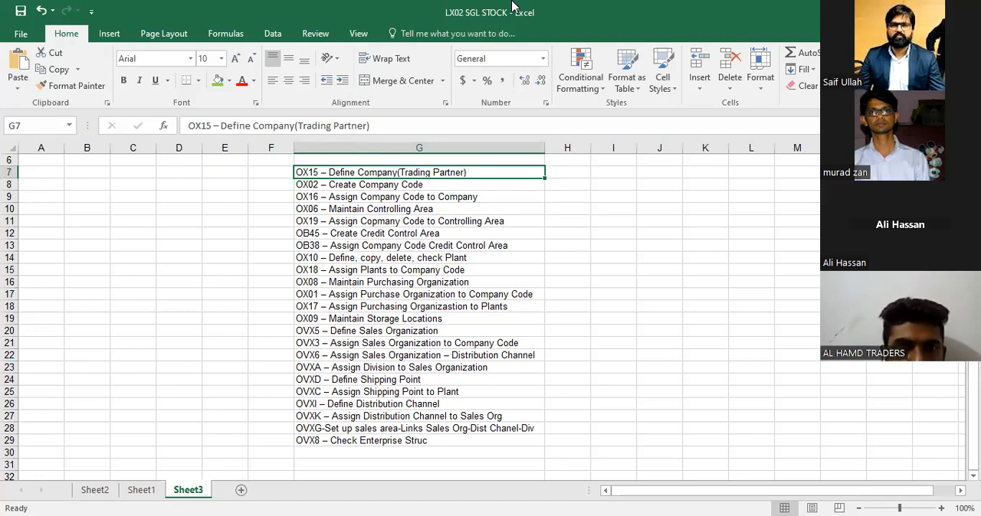
# Open SAP Logon, look through its connection folders and connect to the ecc server system
pyautogui.click(512, 3)
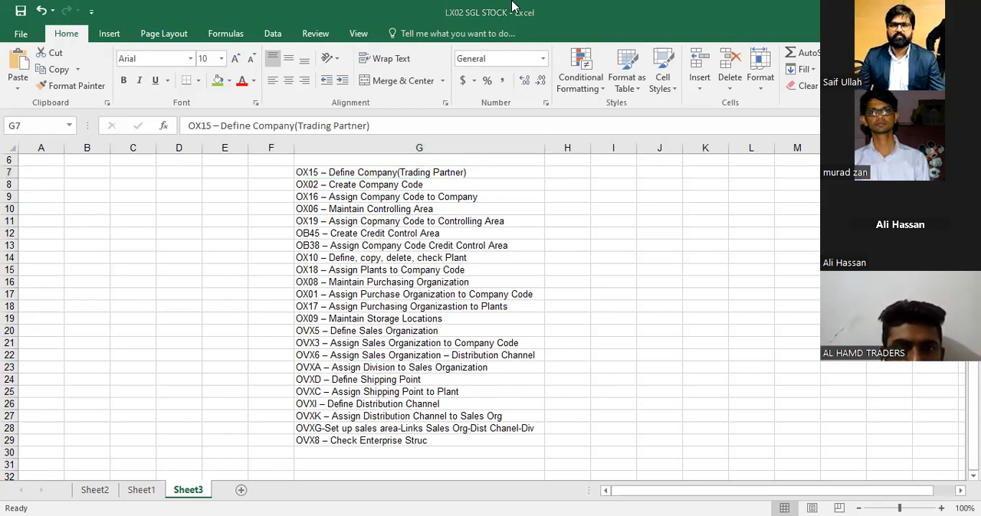
pyautogui.doubleClick(118, 342)
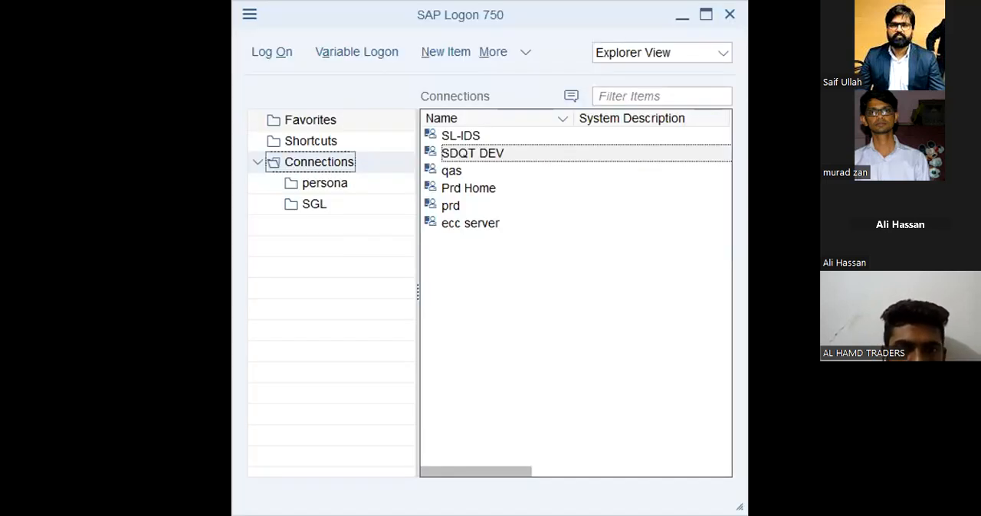
pyautogui.click(317, 184)
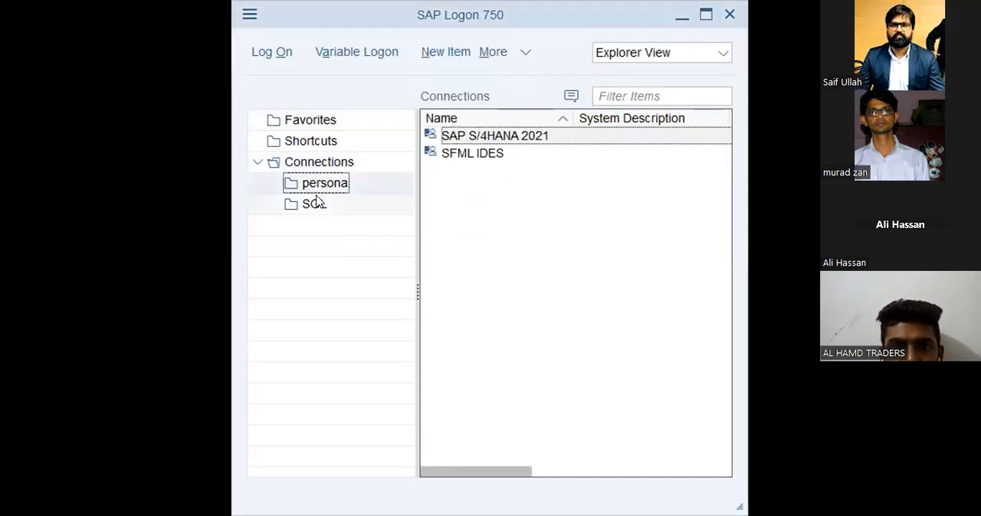
pyautogui.click(316, 203)
pyautogui.click(317, 188)
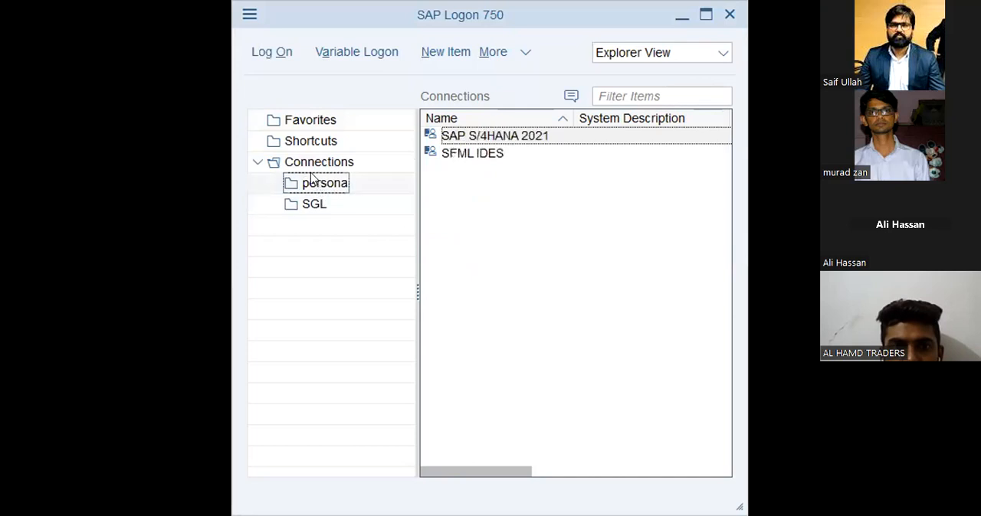
pyautogui.click(311, 165)
pyautogui.click(471, 154)
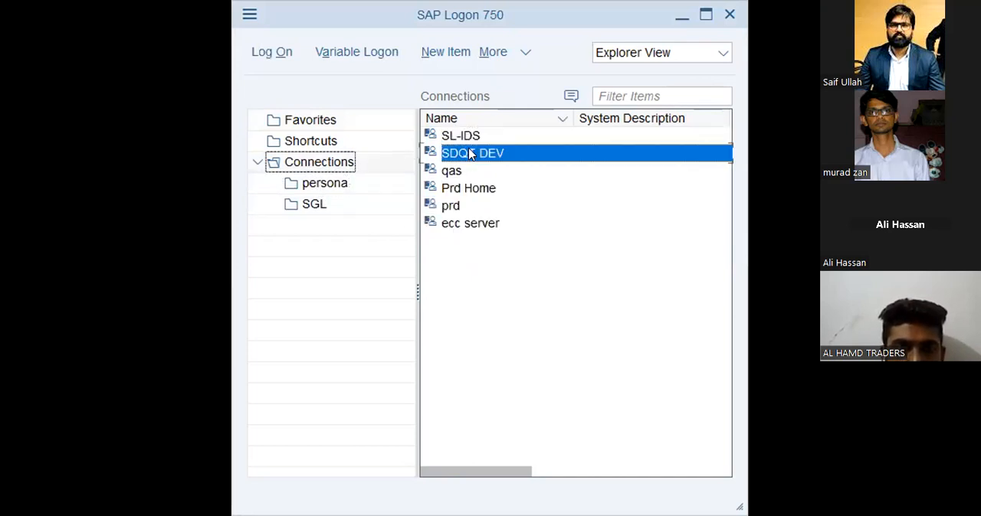
pyautogui.click(468, 223)
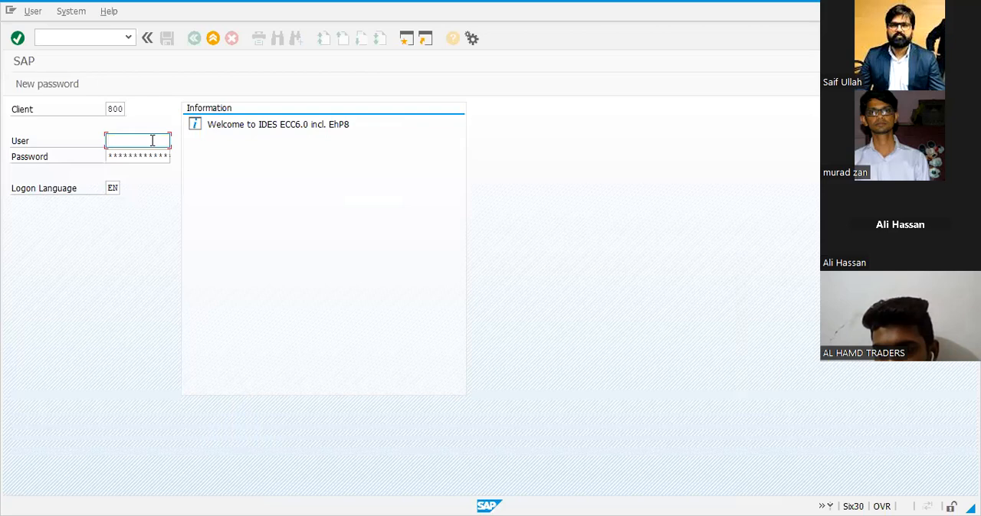
# Log on to client 800 by entering the user ID and the account password
pyautogui.write('p')
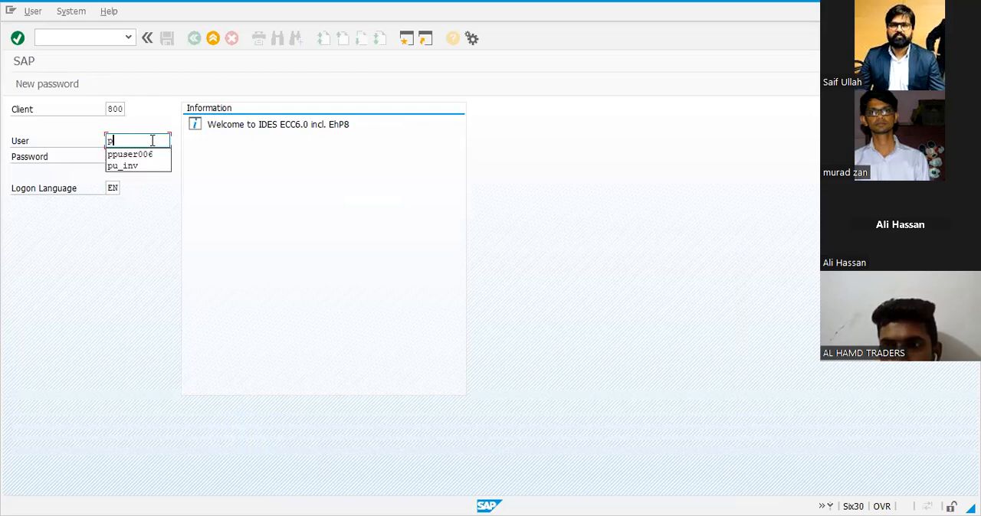
pyautogui.press('Down')
pyautogui.press('Return')
pyautogui.press('Tab')
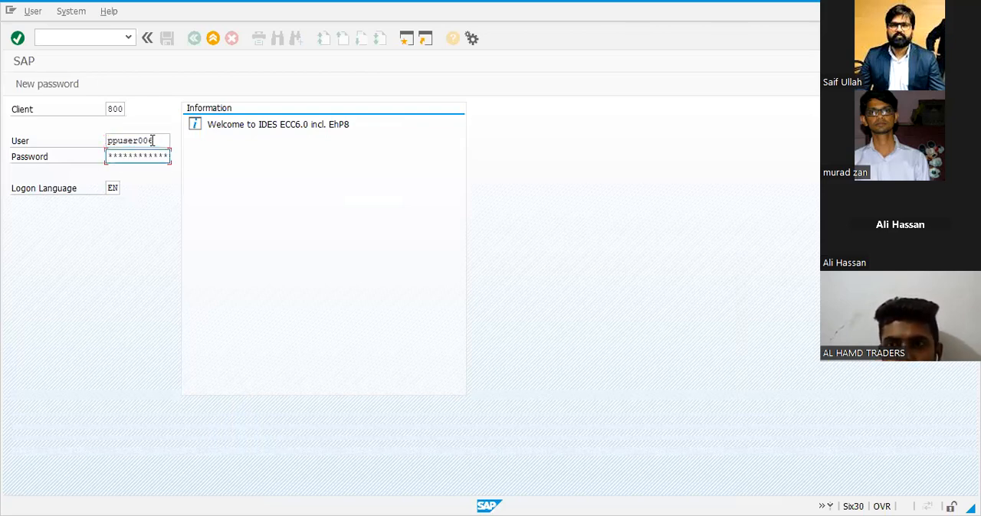
pyautogui.write('********')
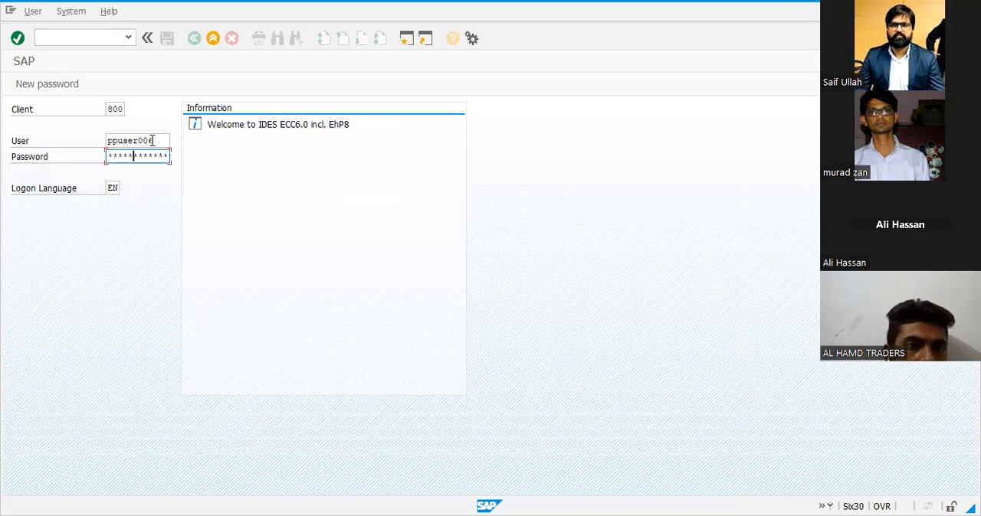
pyautogui.press('Return')
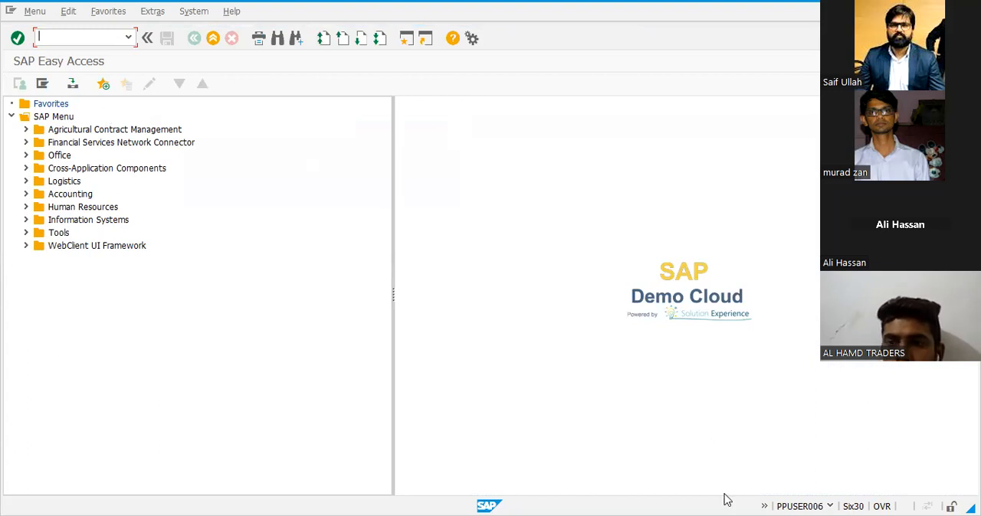
# Switch to the Excel list and look up the transaction code for Define Company(Trading Partner)
pyautogui.click(618, 86)
pyautogui.hotkey('alt', 'Tab')
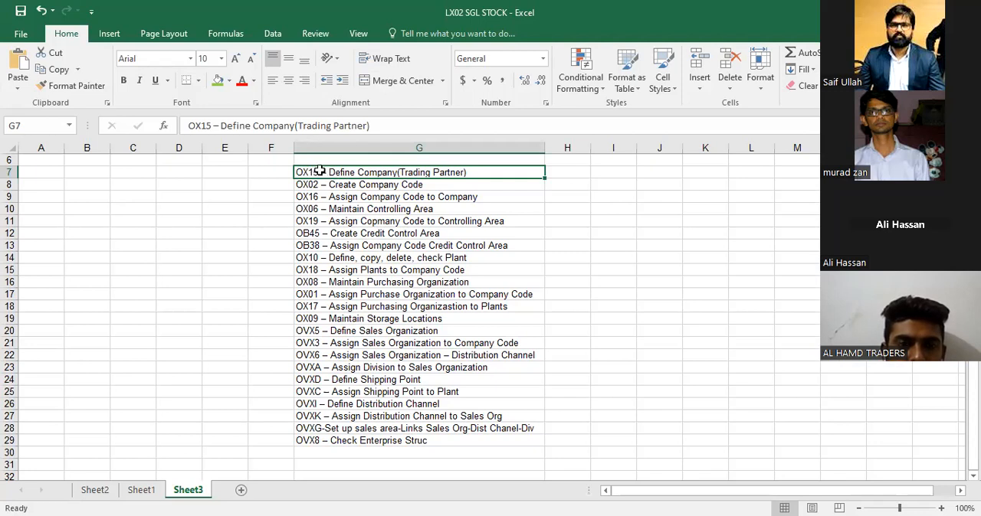
pyautogui.doubleClick(321, 172)
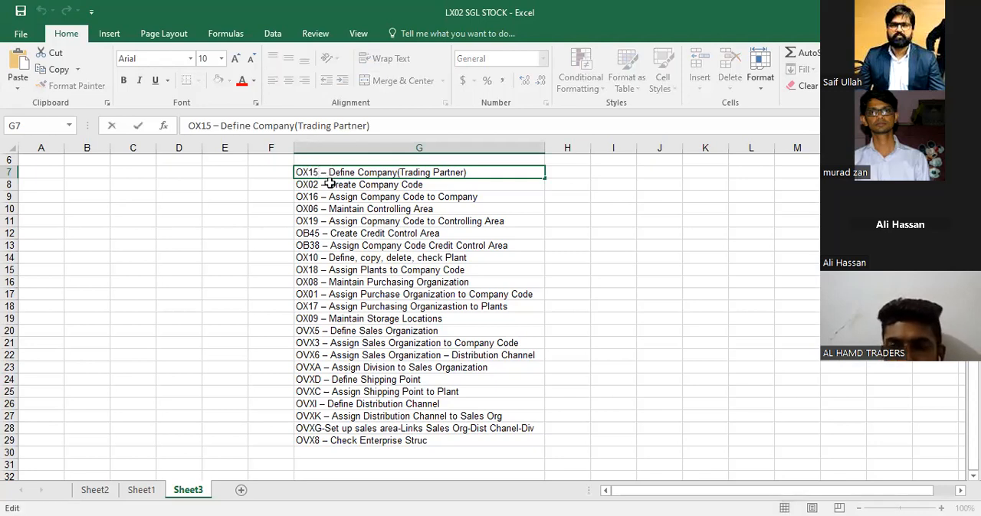
pyautogui.press('Escape')
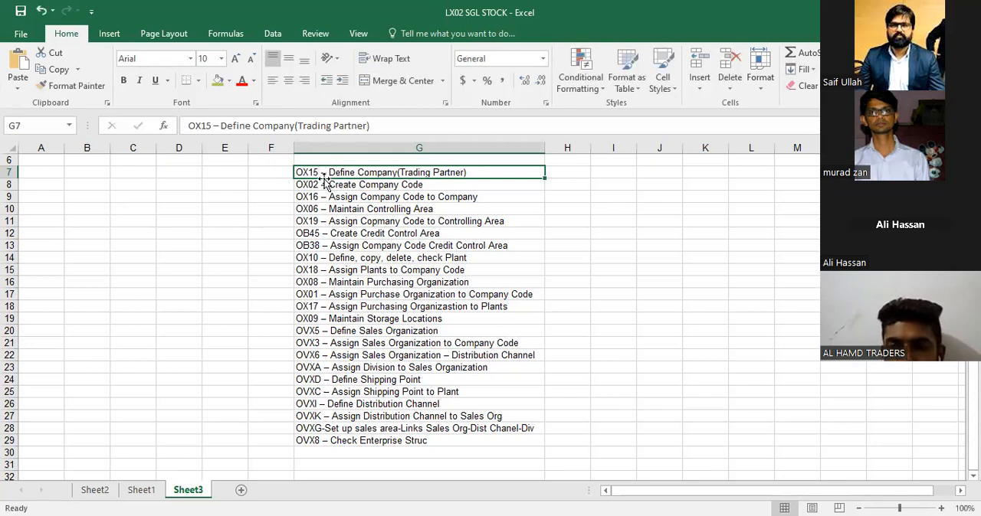
pyautogui.click(569, 6)
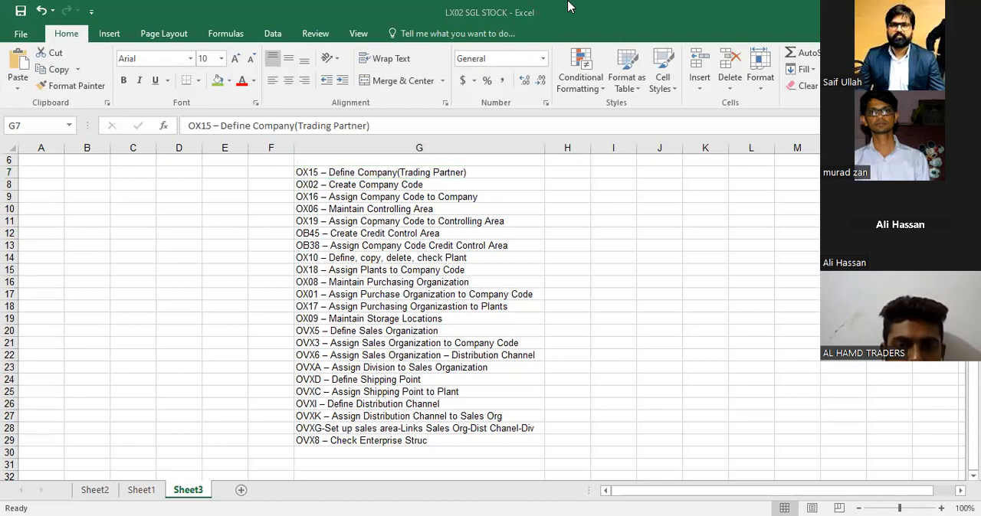
# Switch back to SAP and run transaction OX15 to maintain internal trading partners
pyautogui.hotkey('alt', 'Tab')
pyautogui.write('ox1')
pyautogui.write('9')
pyautogui.press('Return')
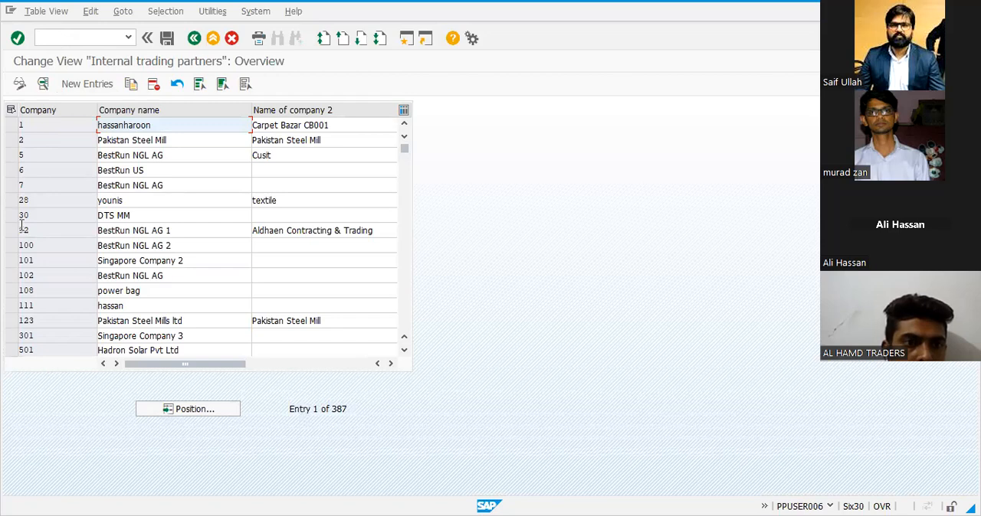
# Create a new internal trading partner entry with the company ID saif01
pyautogui.scroll(-2, 20, 238)
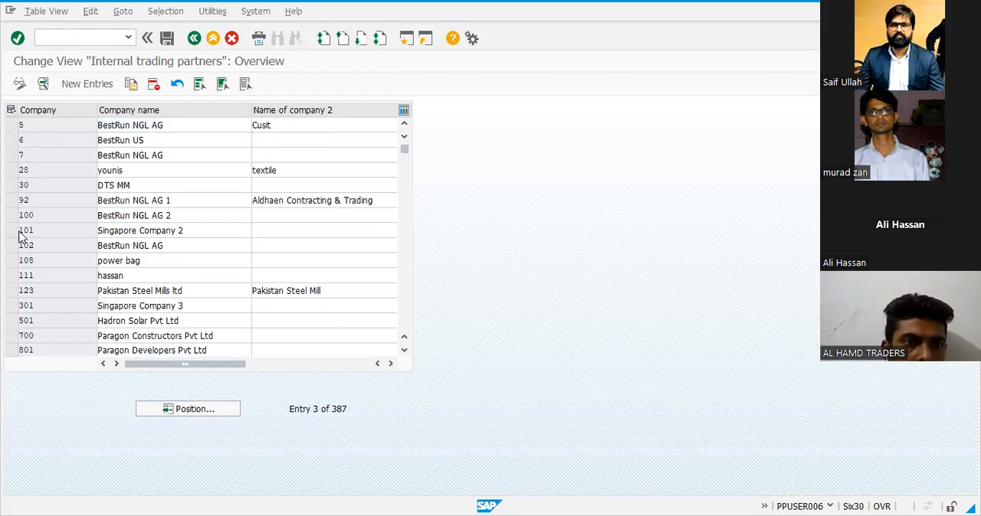
pyautogui.scroll(-5, 20, 238)
pyautogui.scroll(-4, 21, 237)
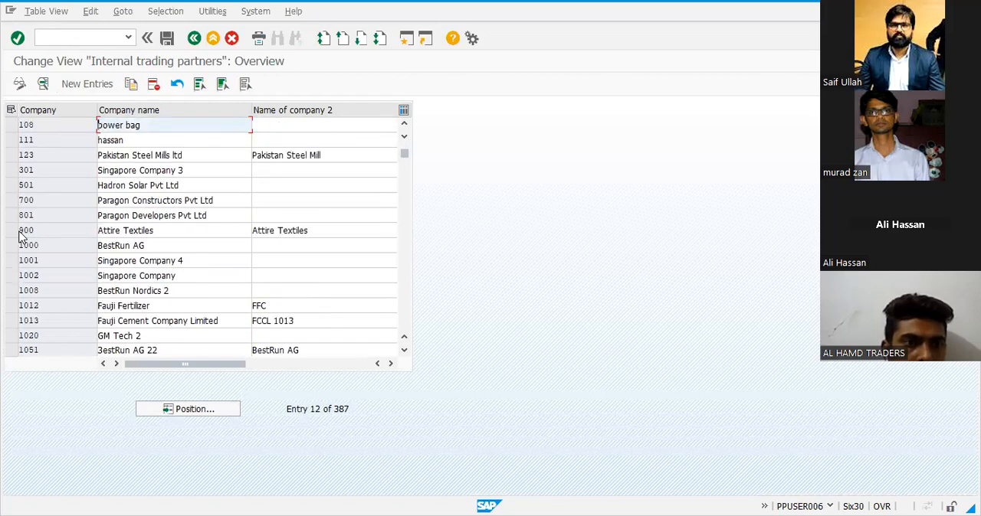
pyautogui.click(98, 84)
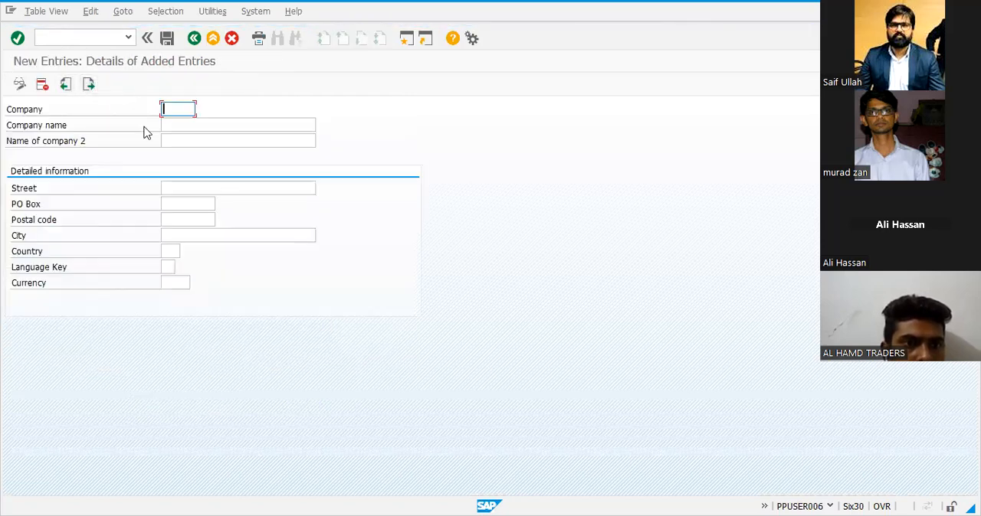
pyautogui.write('saifi')
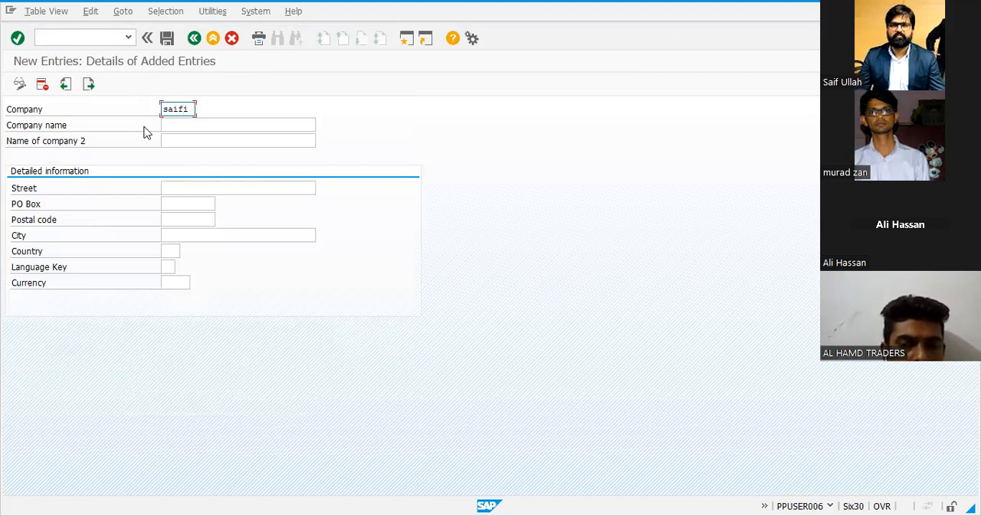
pyautogui.press('BackSpace')
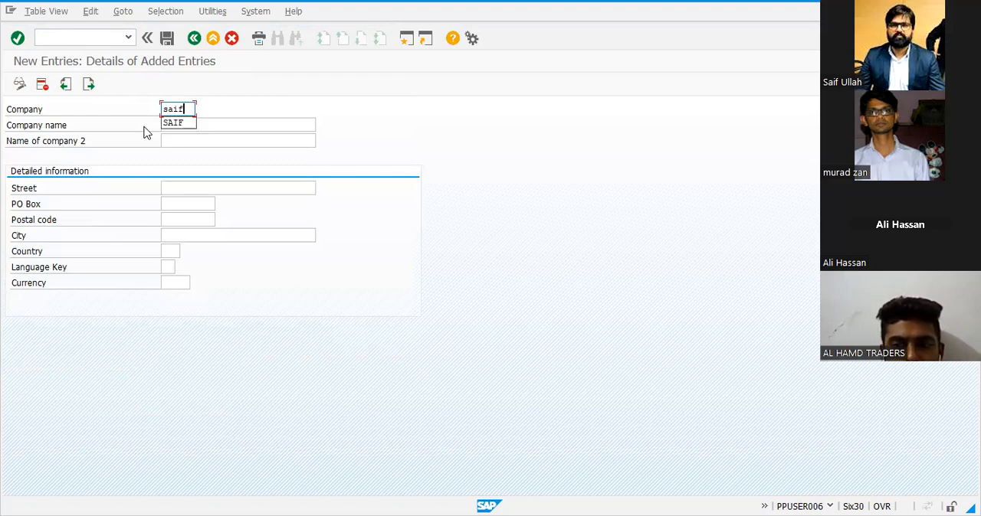
pyautogui.write('01')
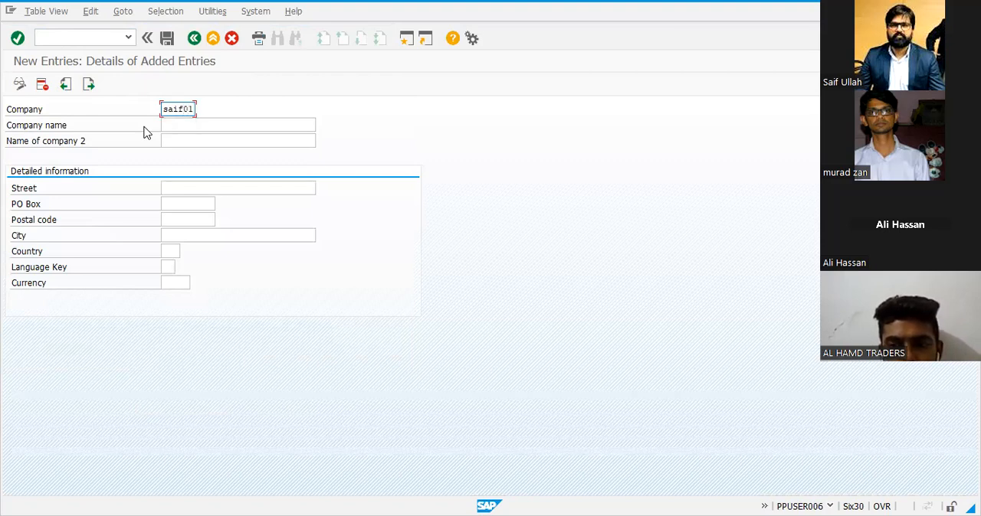
pyautogui.moveTo(163, 109); pyautogui.dragTo(204, 105)
pyautogui.press('Tab')
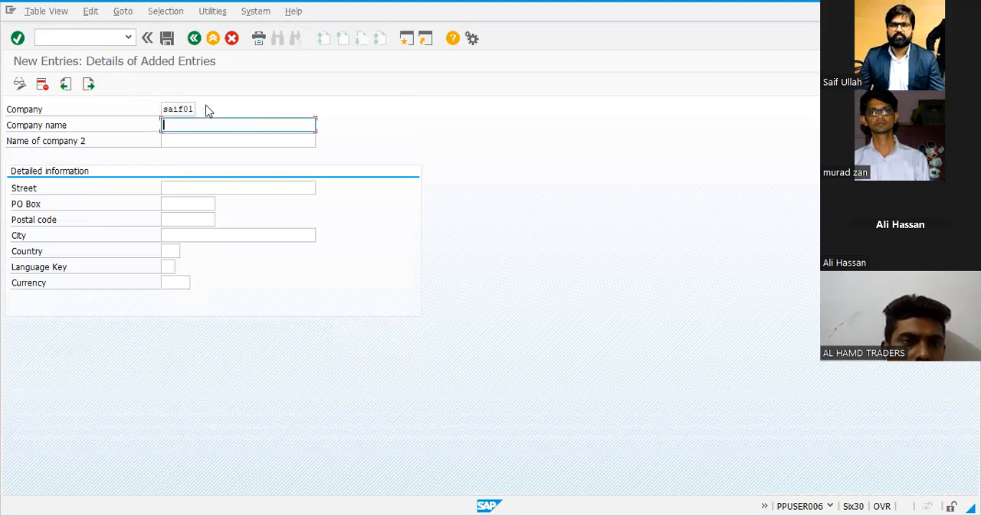
# Set the new entry's company name to Saif01@enterprises
pyautogui.write('Saif')
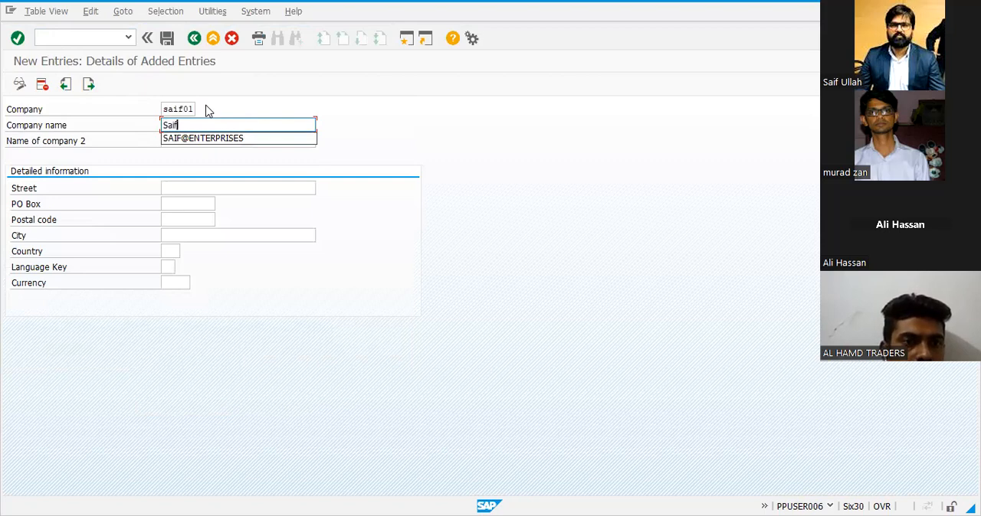
pyautogui.write('01@enterprises')
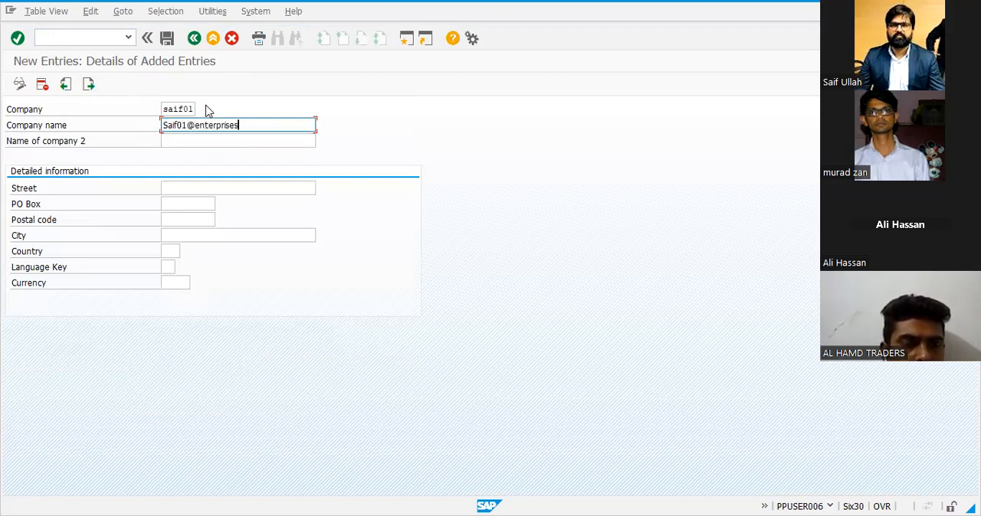
# Fill in the company's street in the detailed information
pyautogui.click(208, 188)
pyautogui.write('Faisalabad')
pyautogui.press('Tab')
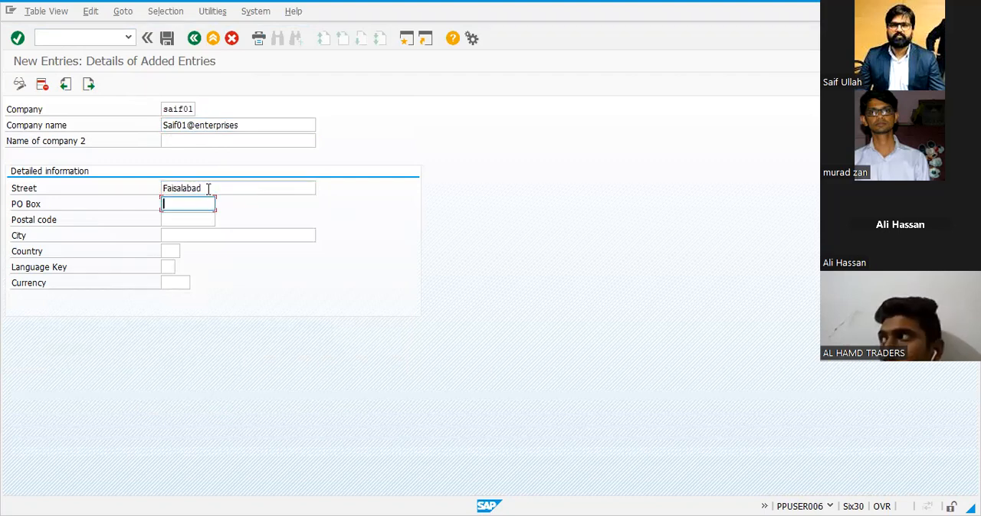
# Fill in the company's PO box, postal code and city in the detailed information
pyautogui.write('380000')
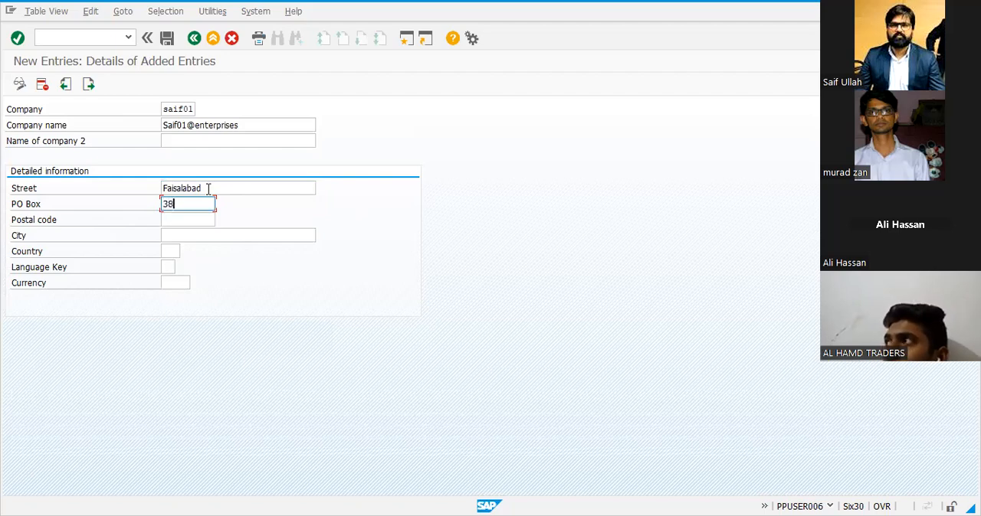
pyautogui.press('Tab')
pyautogui.write('38000')
pyautogui.press('Tab')
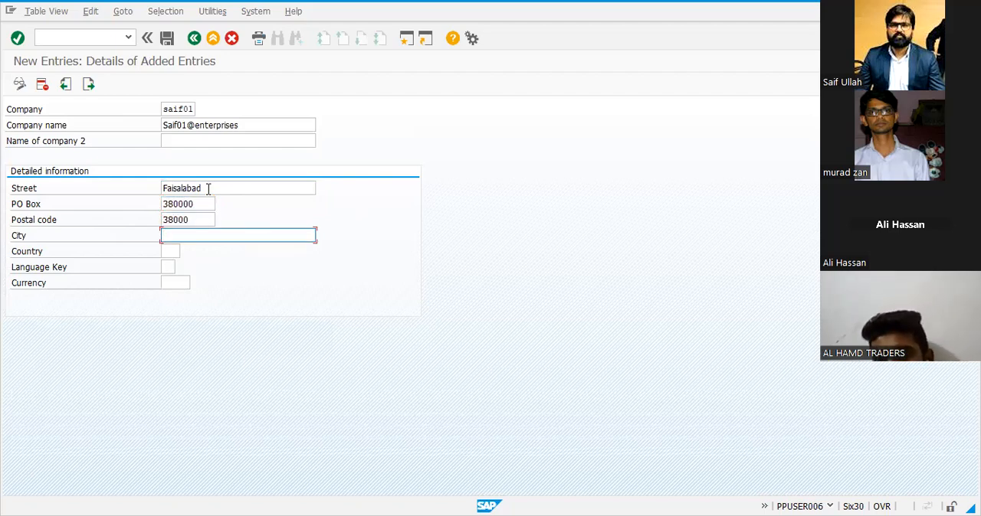
pyautogui.write('Fa')
pyautogui.press('BackSpace')
pyautogui.press('BackSpace')
pyautogui.press('Down')
pyautogui.press('Return')
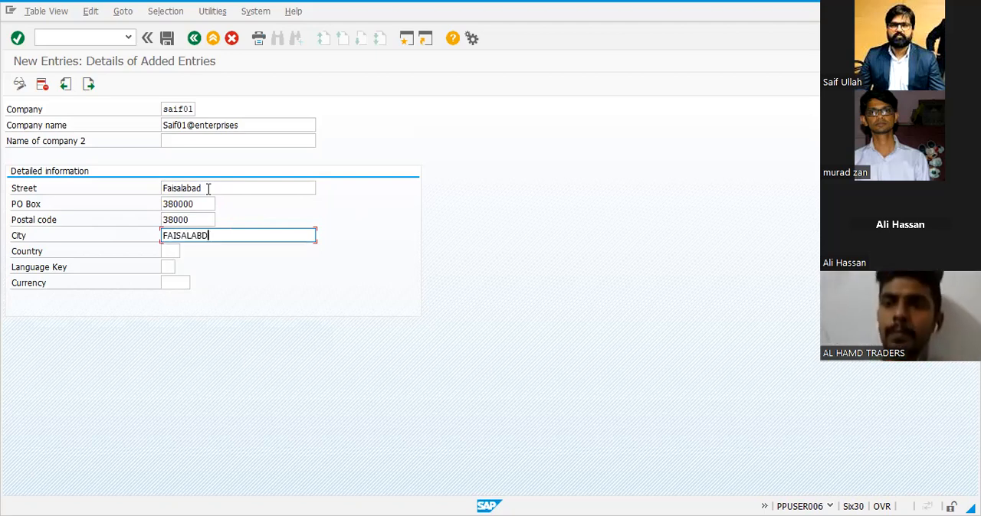
pyautogui.press('Tab')
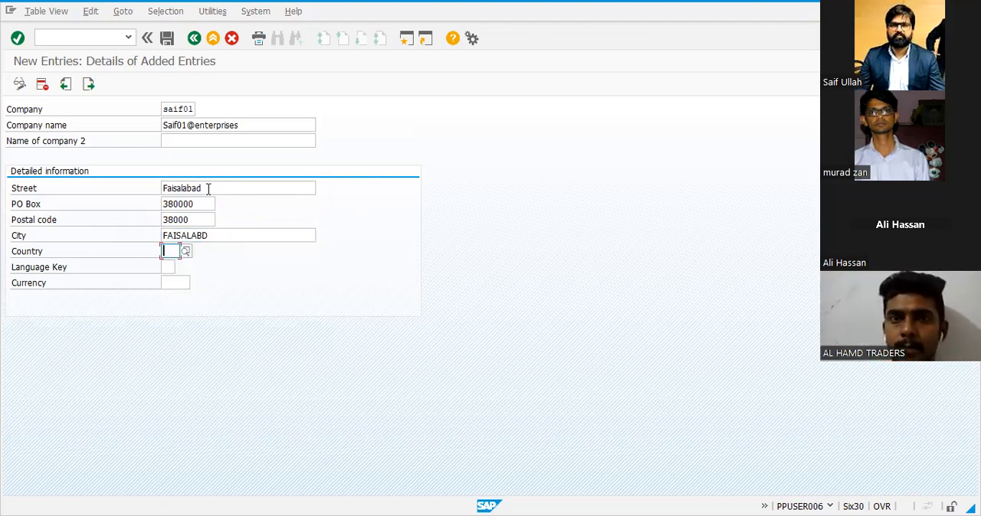
# Set the company's country to PK, language key to EN and currency to PKR in the detailed information
pyautogui.write('pk')
pyautogui.press('Tab')
pyautogui.write('en')
pyautogui.press('Tab')
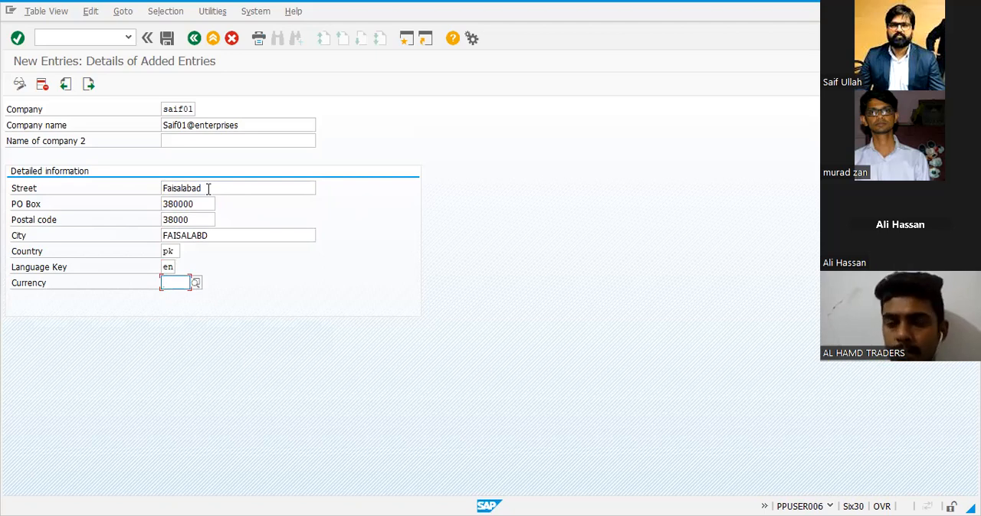
pyautogui.write('pkr')
pyautogui.press('Return')
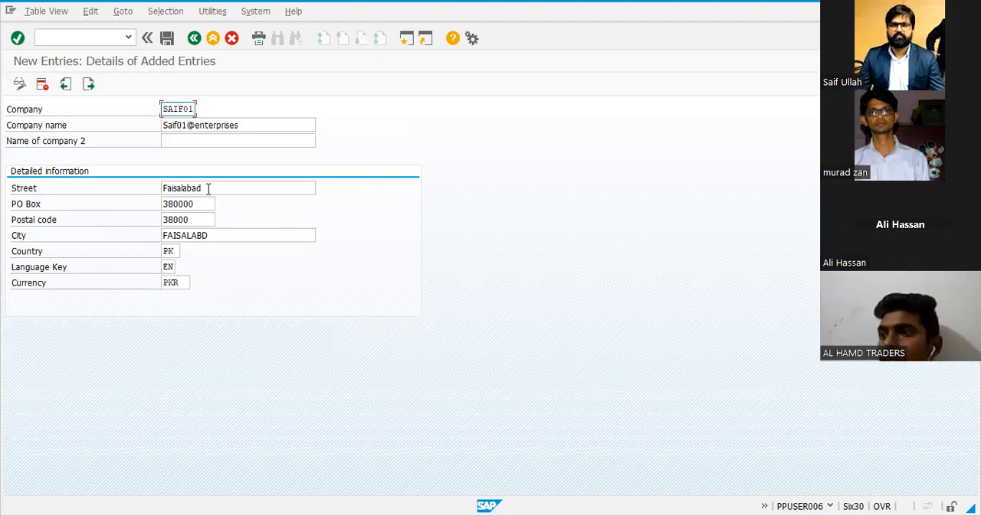
# Save the company entry under a new customizing request with the short description COMPANY CODE CREATE
pyautogui.click(164, 42)
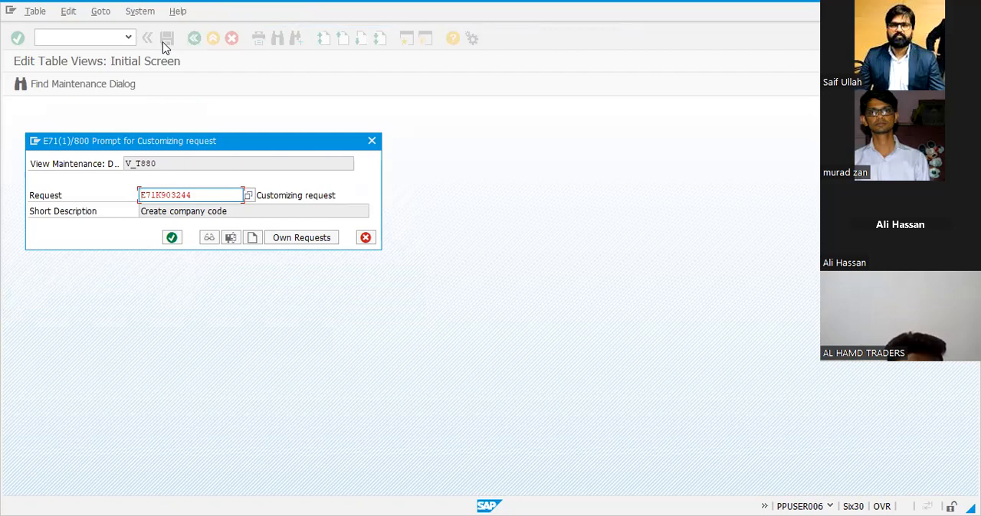
pyautogui.click(255, 242)
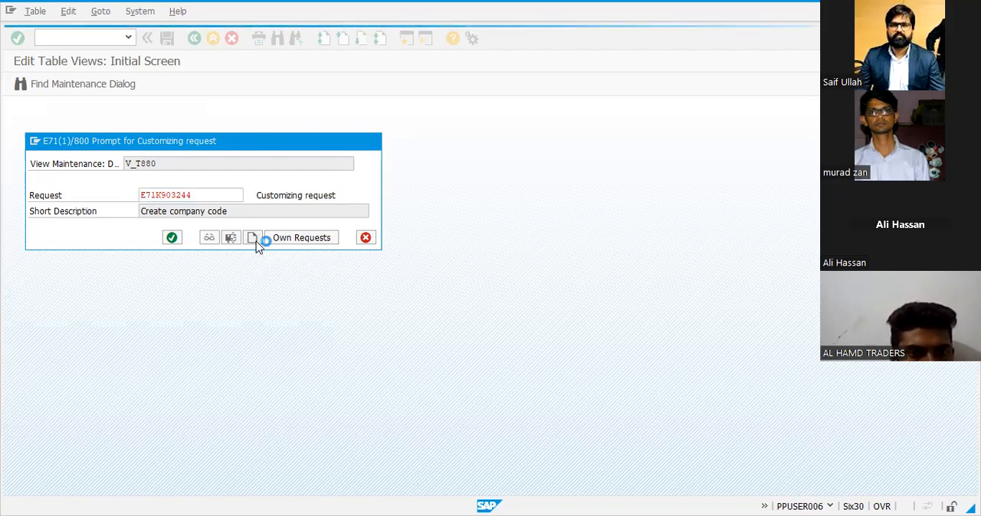
pyautogui.click(238, 196)
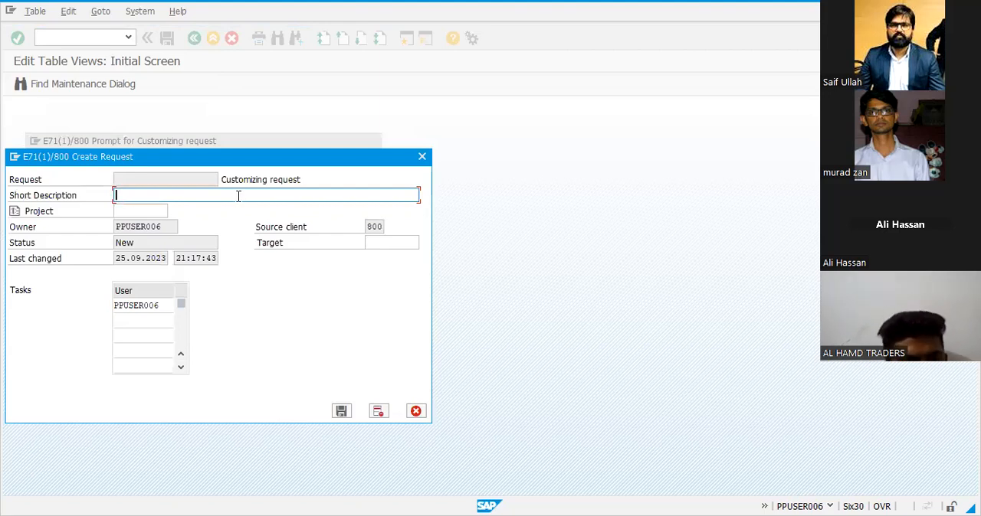
pyautogui.write('COMPAN')
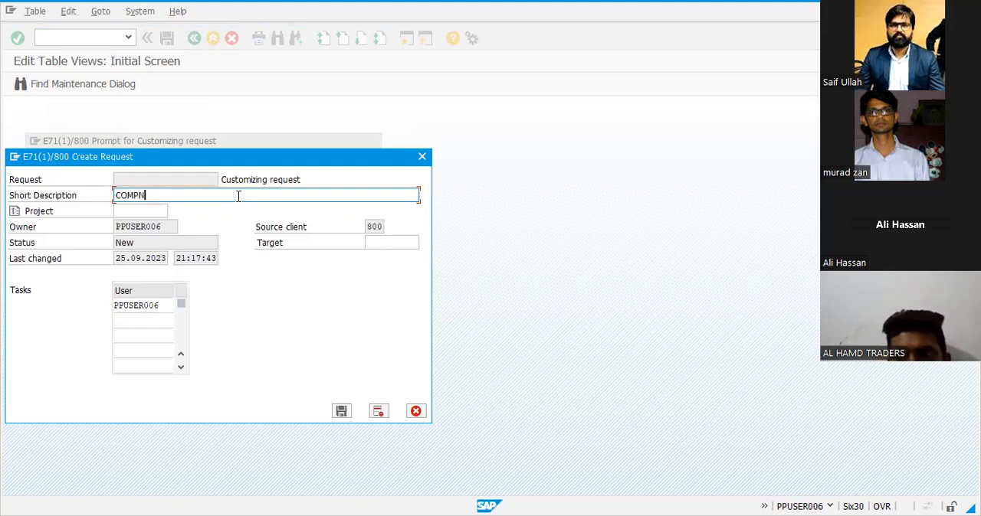
pyautogui.write('Y CODE CREATE')
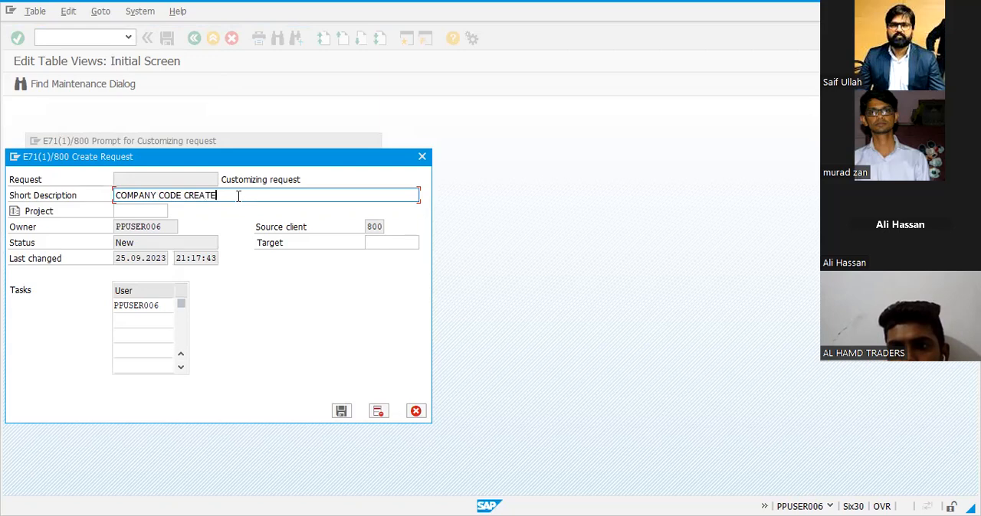
pyautogui.click(341, 413)
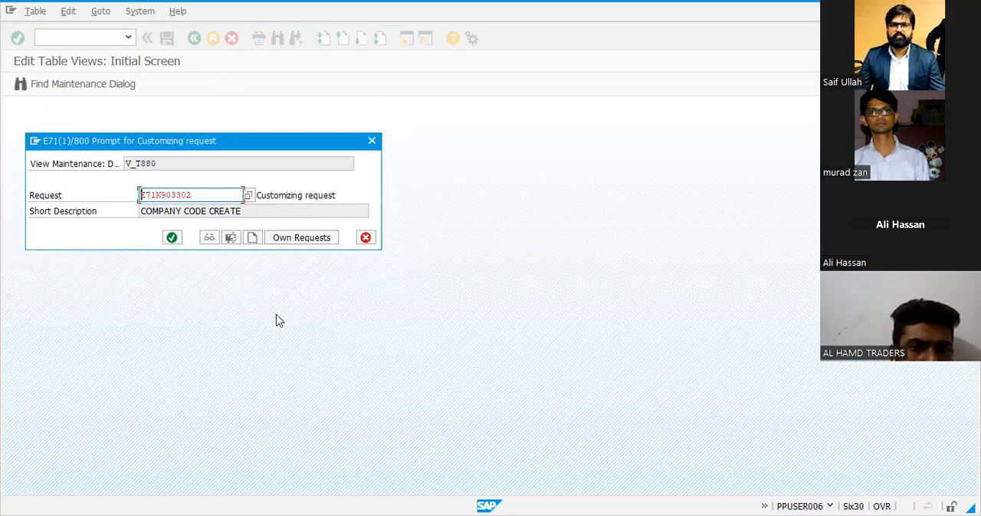
pyautogui.click(173, 239)
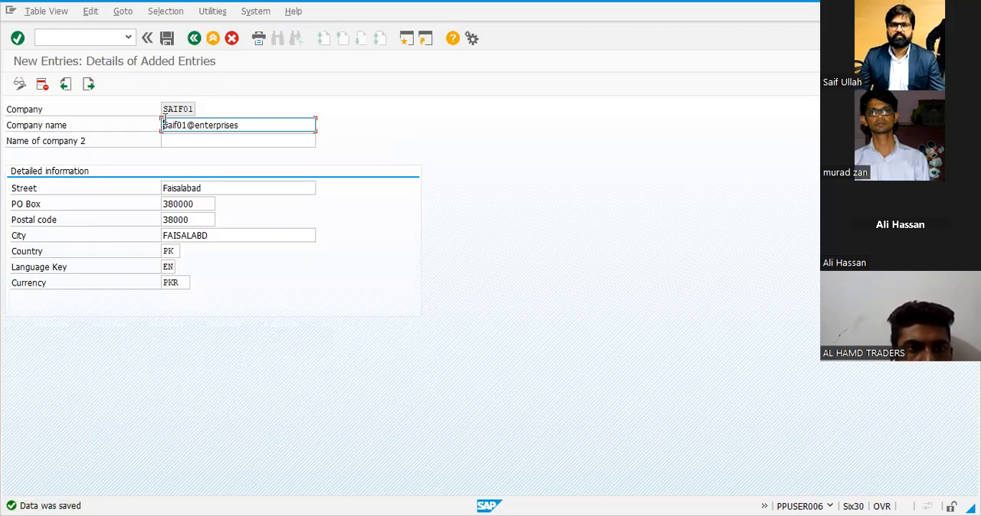
# Leave the saved company entry and the internal trading partners overview to return to the SAP Easy Access screen
pyautogui.moveTo(272, 129); pyautogui.dragTo(186, 125)
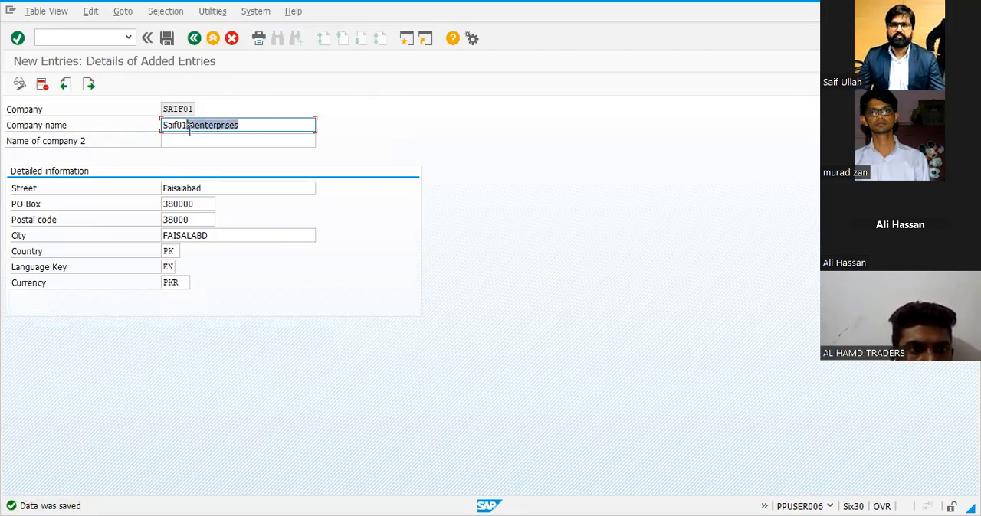
pyautogui.moveTo(205, 189); pyautogui.dragTo(161, 207)
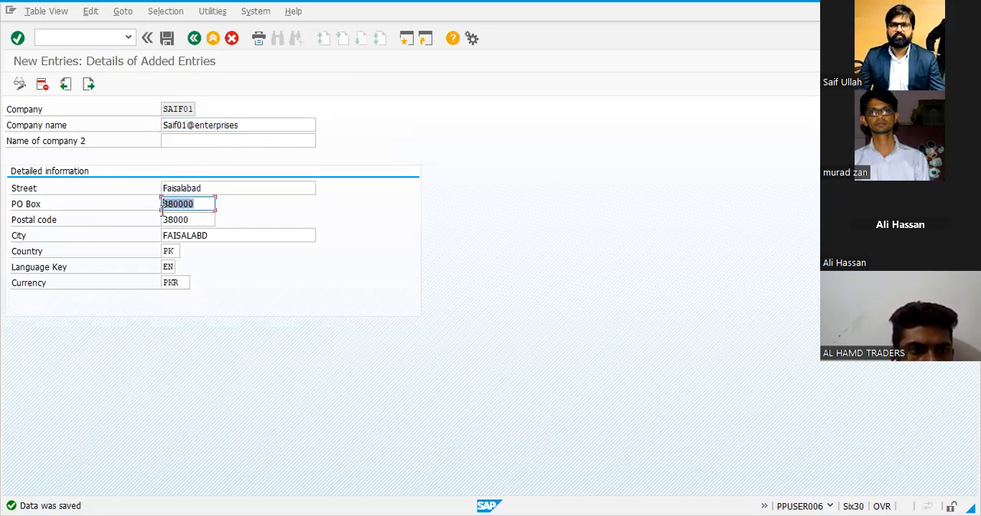
pyautogui.click(193, 38)
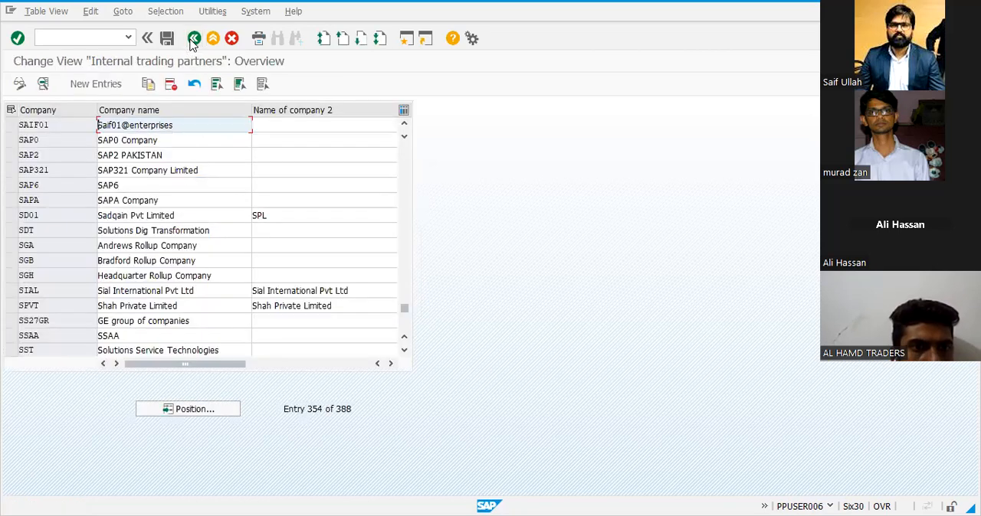
pyautogui.click(193, 38)
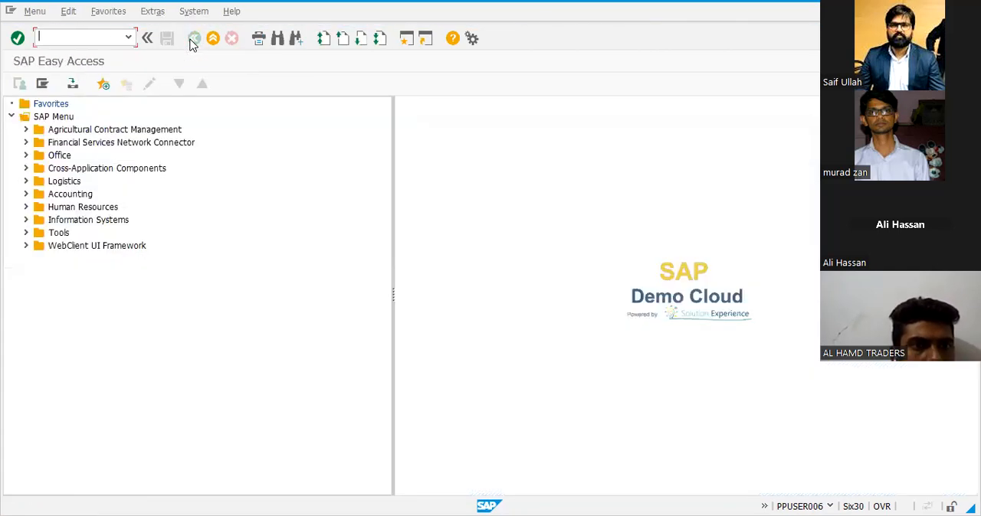
# Switch to the Excel list, copy the code OX02 from the Create Company Code row, and run that transaction in SAP
pyautogui.click(494, 7)
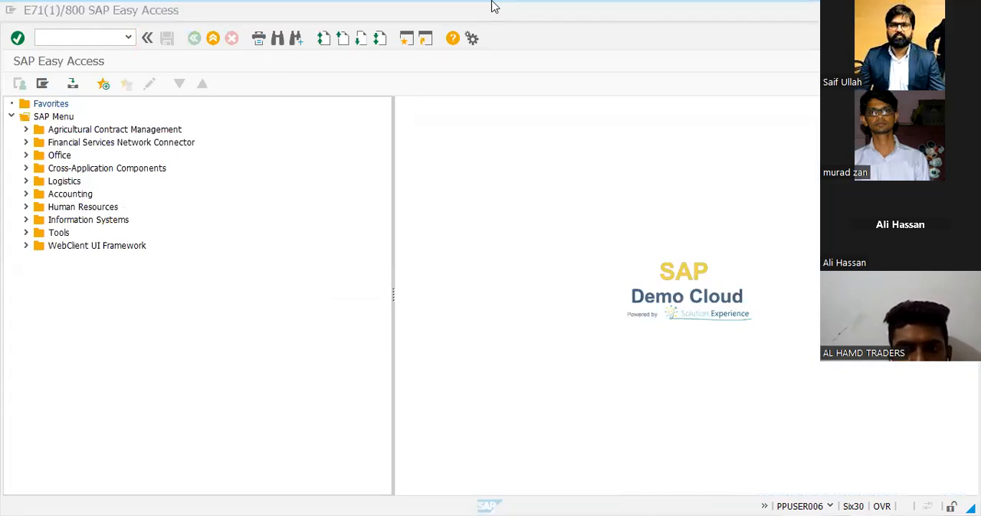
pyautogui.hotkey('alt', 'Tab')
pyautogui.click(337, 184)
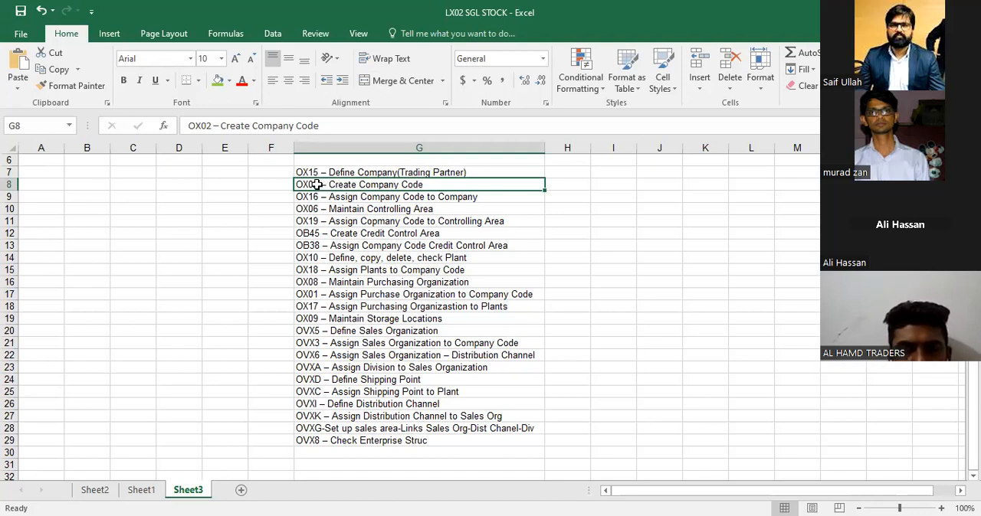
pyautogui.doubleClick(319, 185)
pyautogui.moveTo(318, 185); pyautogui.dragTo(287, 186)
pyautogui.hotkey('ctrl', 'c')
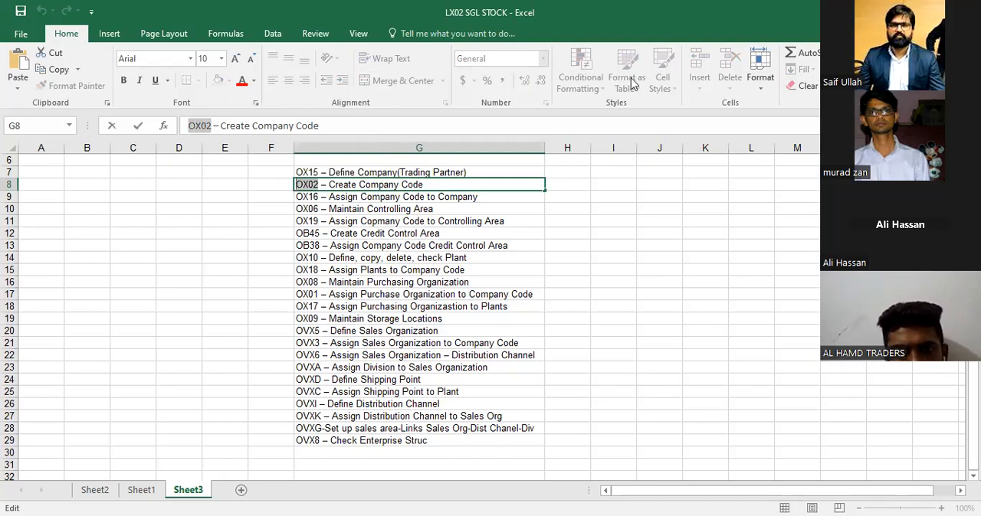
pyautogui.hotkey('alt', 'Tab')
pyautogui.hotkey('ctrl', 'v')
pyautogui.press('Return')
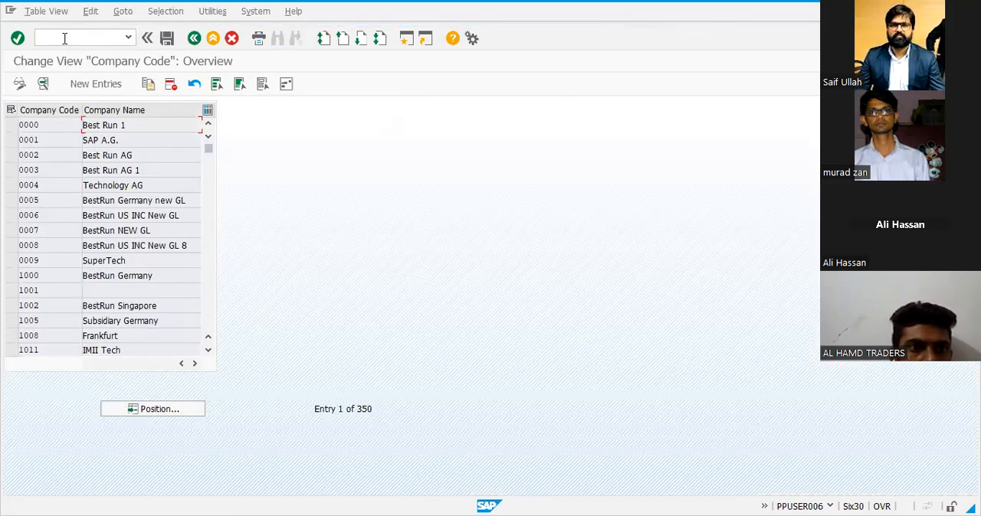
pyautogui.click(135, 408)
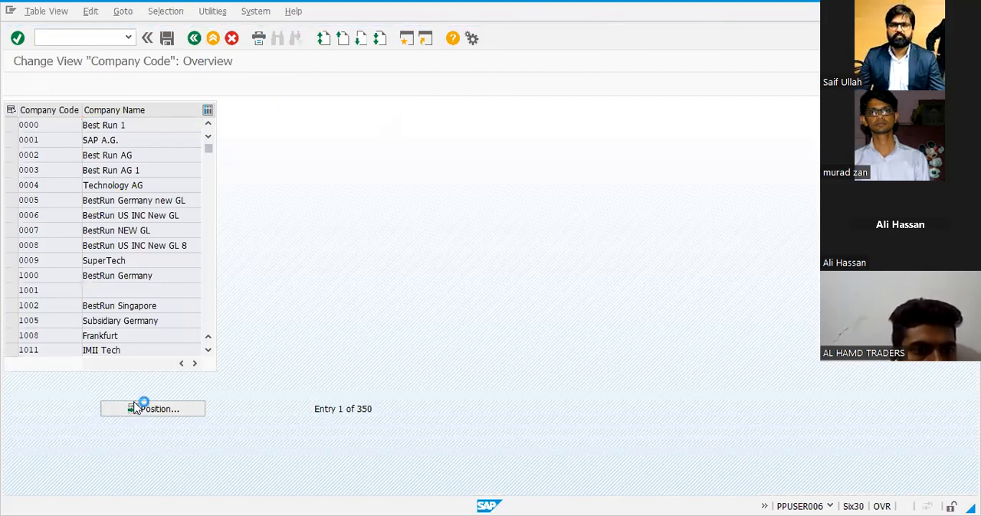
pyautogui.press('BackSpace')
pyautogui.press('BackSpace')
pyautogui.press('BackSpace')
pyautogui.press('BackSpace')
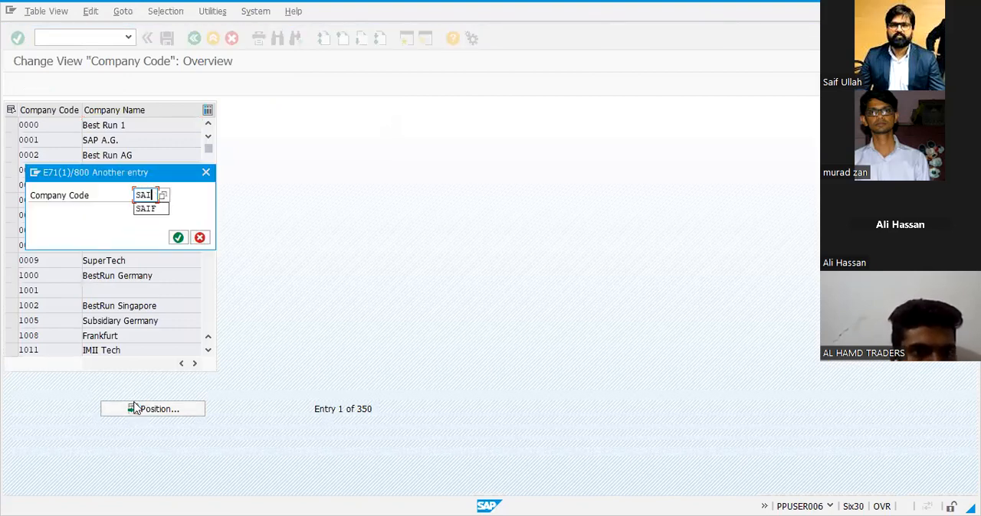
pyautogui.press('Return')
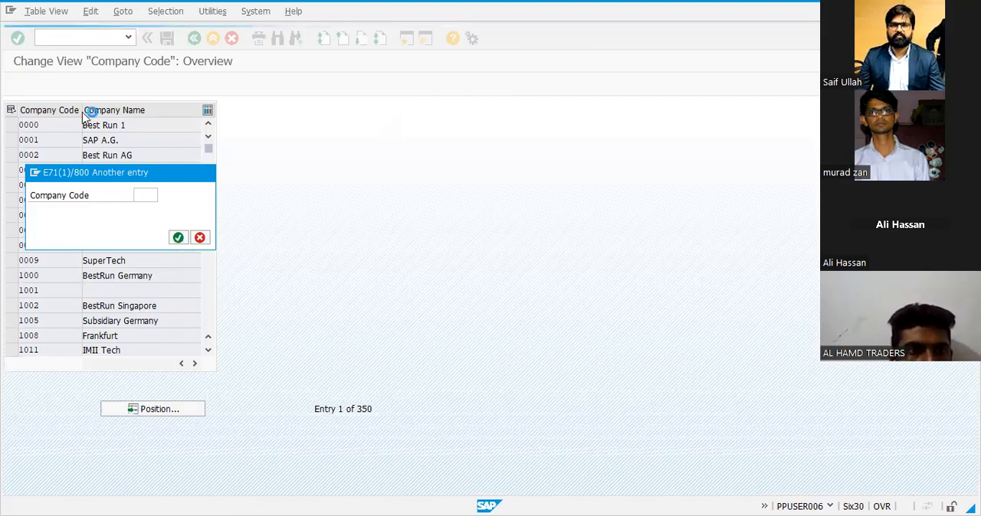
# Create a new company code entry with the code SA01
pyautogui.click(88, 86)
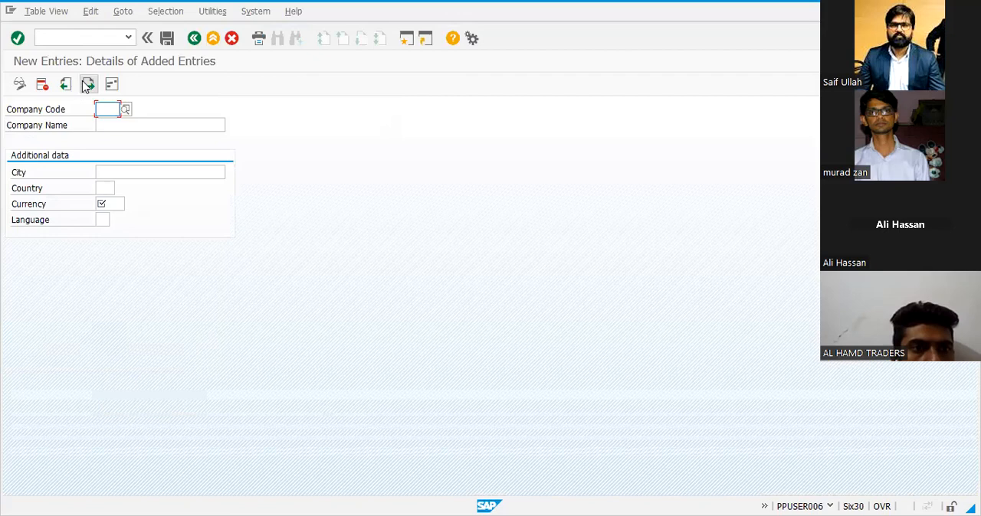
pyautogui.write('SAIF')
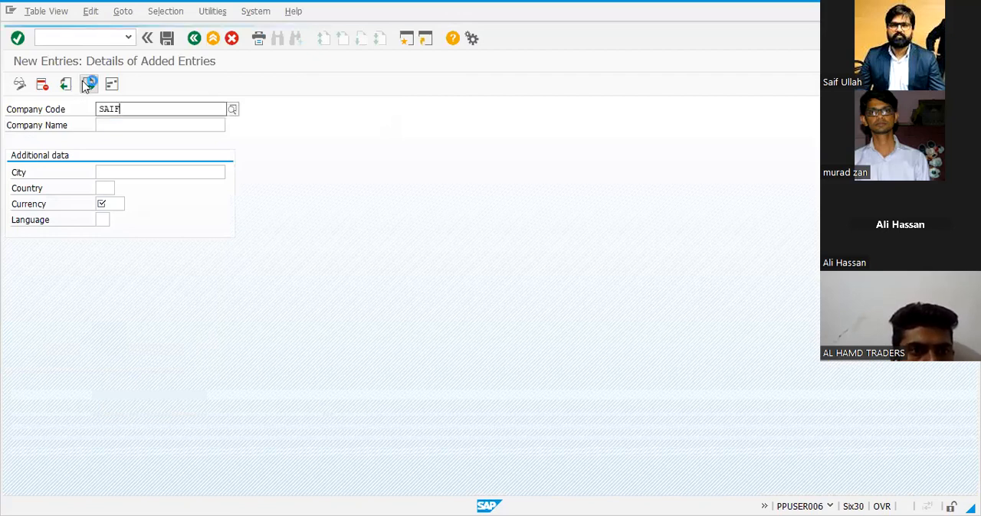
pyautogui.press('Return')
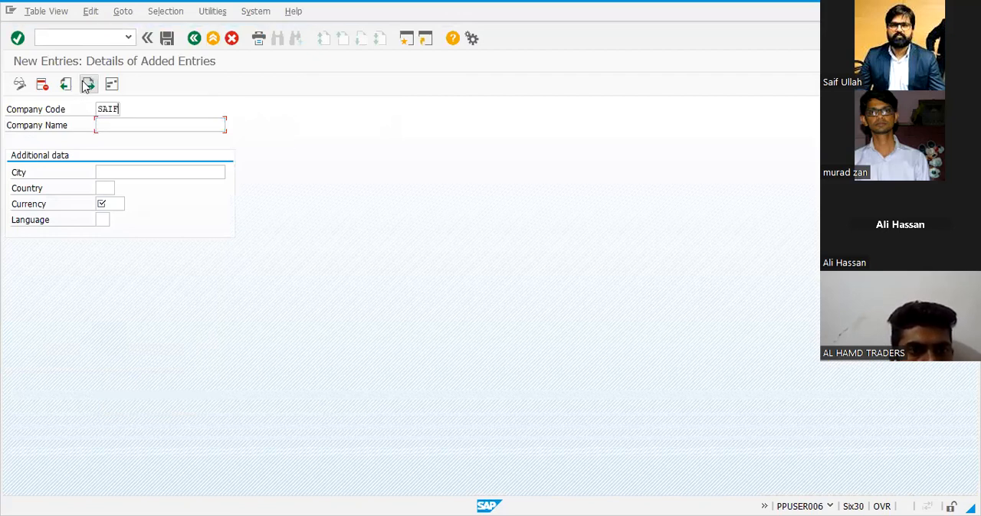
pyautogui.press('BackSpace')
pyautogui.press('BackSpace')
pyautogui.write('01')
pyautogui.press('Return')
# Set the company name of company code SA01 to Saif01@enterprises
pyautogui.write('sAI')
pyautogui.press('BackSpace')
pyautogui.press('BackSpace')
pyautogui.press('BackSpace')
pyautogui.write('Saif@')
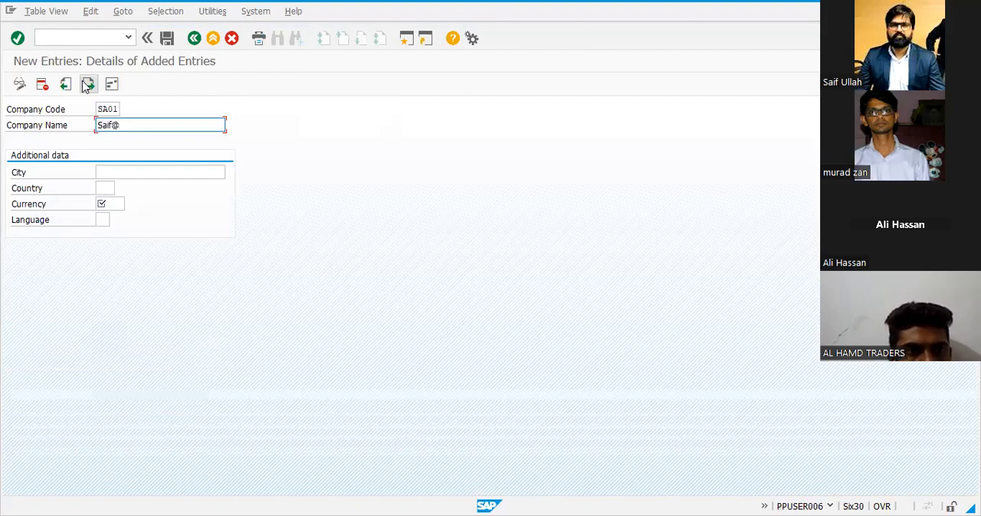
pyautogui.write('enterpe')
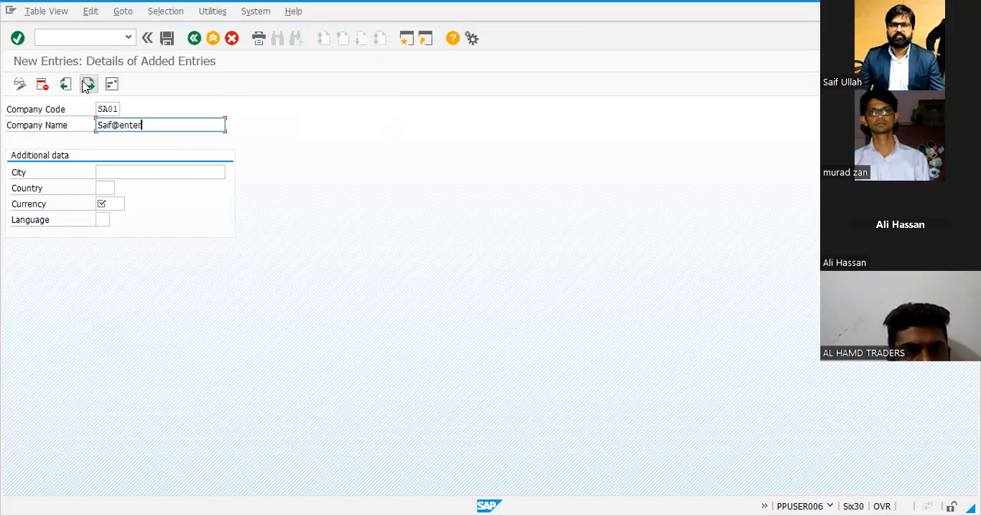
pyautogui.press('BackSpace')
pyautogui.press('BackSpace')
pyautogui.press('BackSpace')
pyautogui.press('BackSpace')
pyautogui.press('BackSpace')
pyautogui.press('BackSpace')
pyautogui.press('BackSpace')
pyautogui.press('BackSpace')
pyautogui.press('BackSpace')
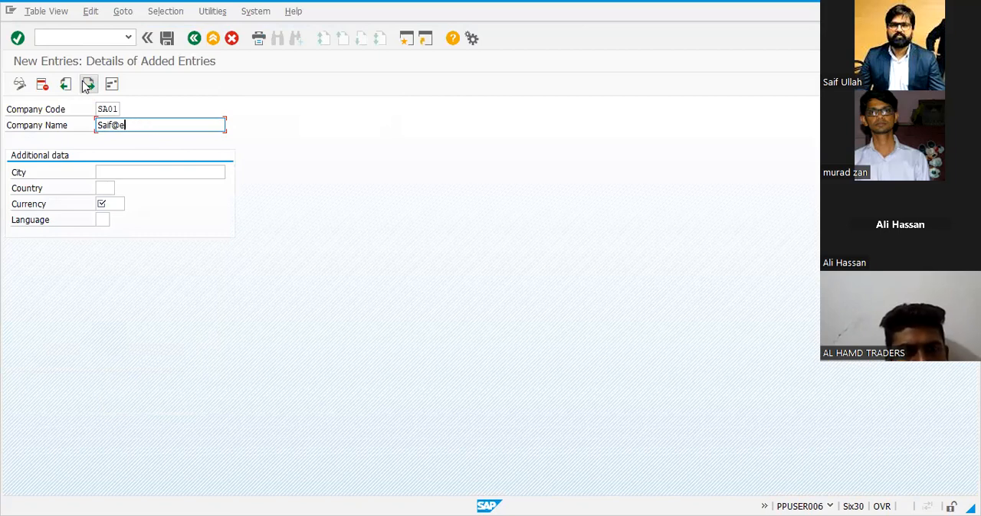
pyautogui.write('f01@enterprises')
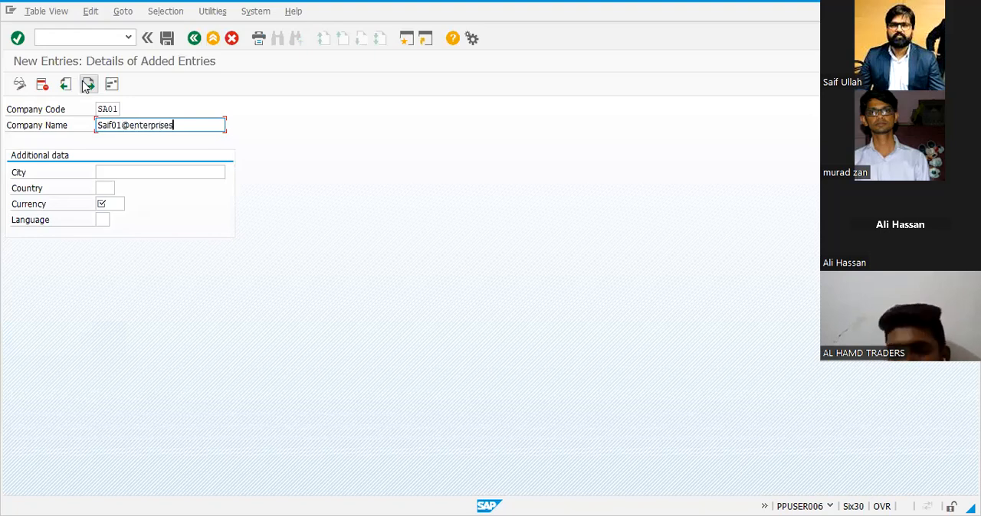
pyautogui.press('Tab')
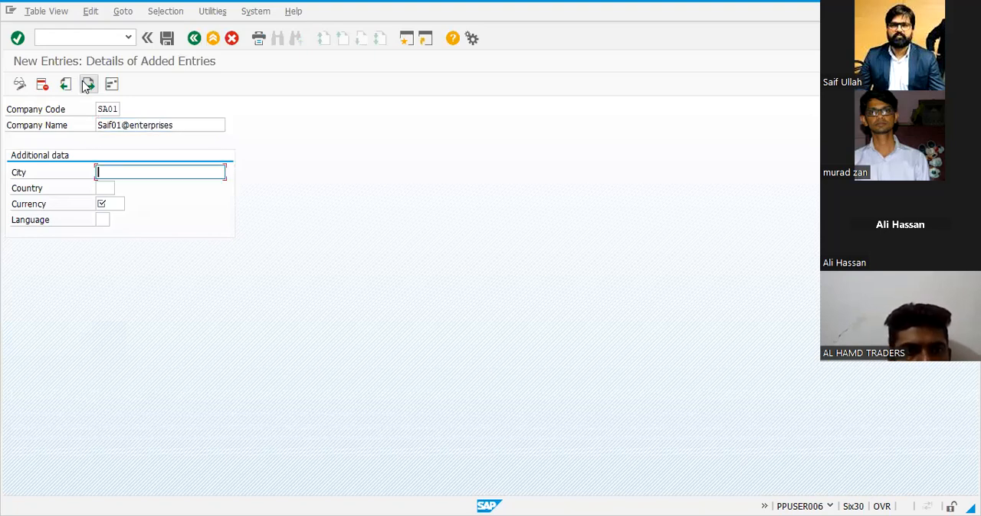
# Set the city to Faisalabad in the additional data of company code SA01
pyautogui.write('Faisalabad')
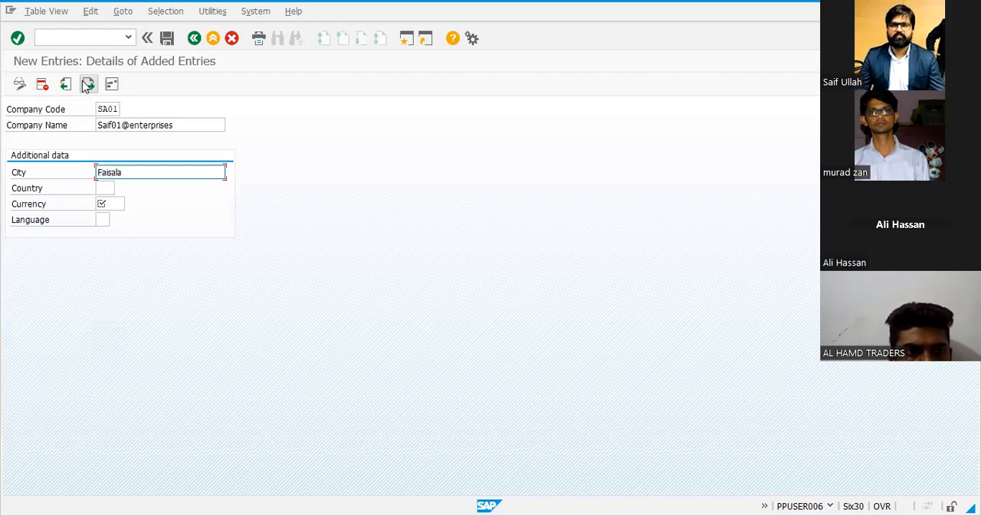
pyautogui.press('Tab')
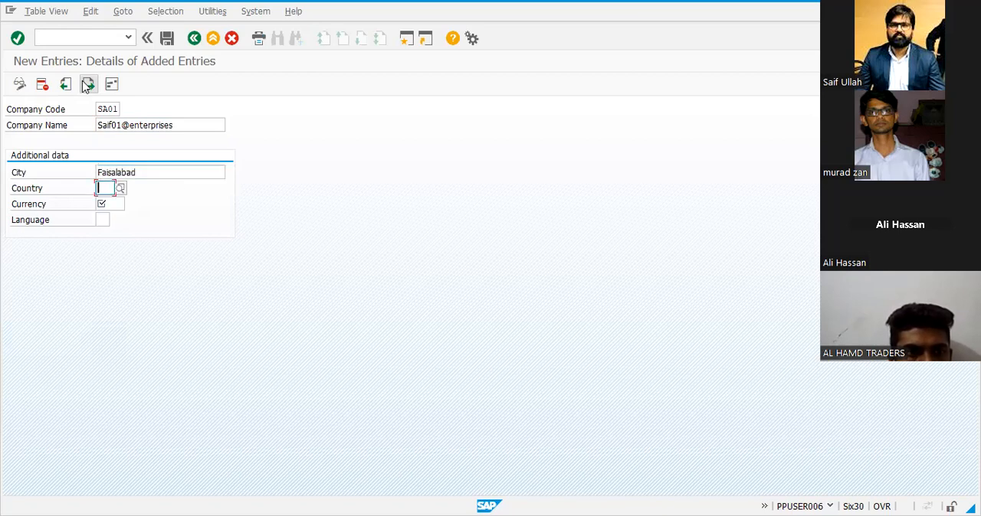
# Set the country to pk, the currency to pkr and the language to en for company code SA01
pyautogui.write('pk')
pyautogui.press('Tab')
pyautogui.write('pkr')
pyautogui.press('Tab')
pyautogui.write('en')
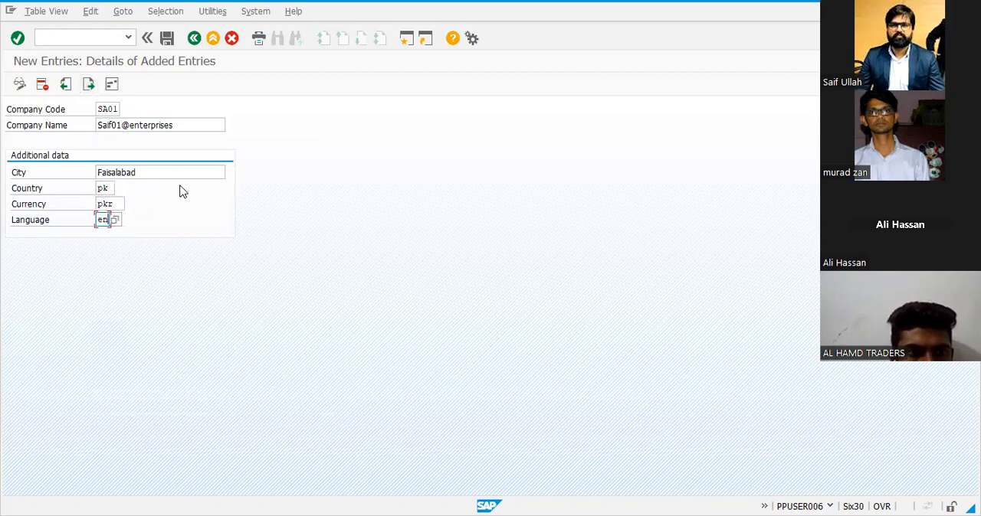
# Open the address data of company code SA01 and set the title to Company
pyautogui.click(112, 87)
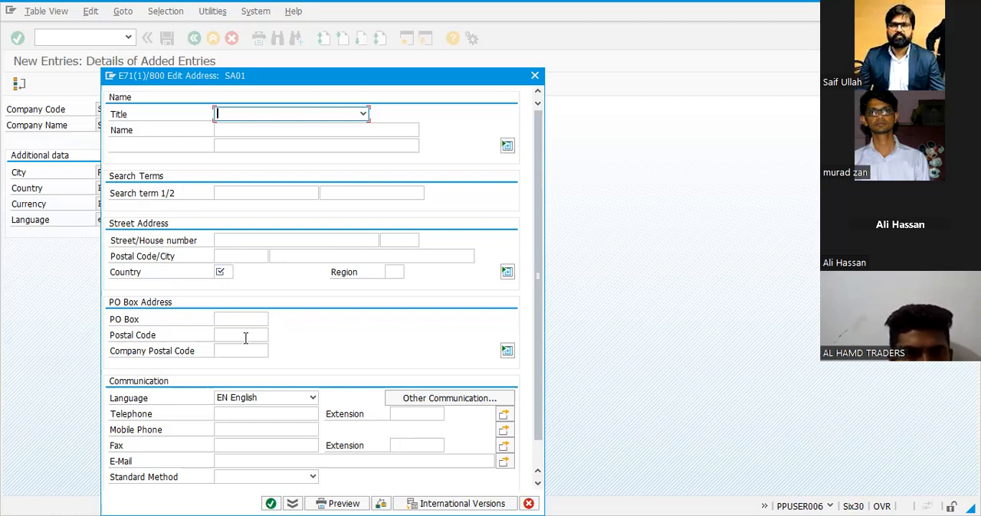
pyautogui.scroll(-2, 243, 355)
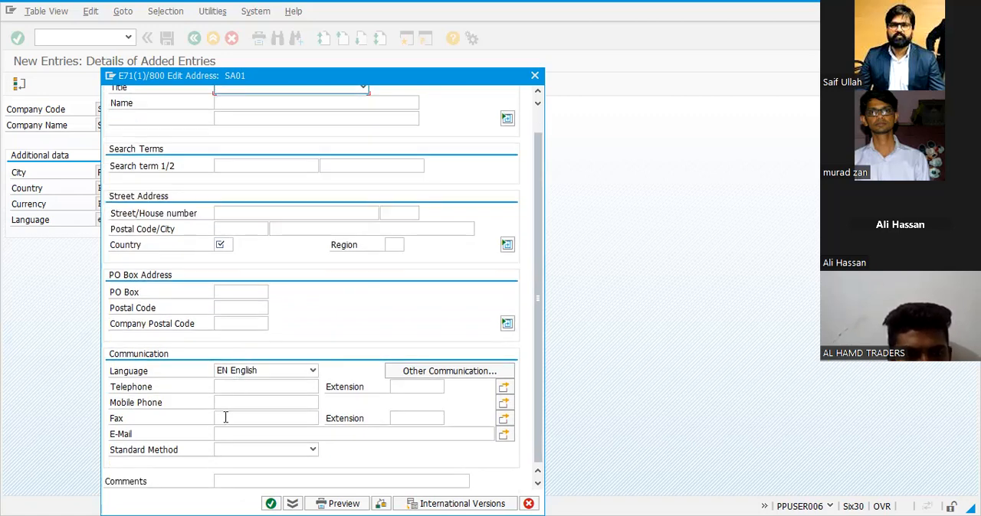
pyautogui.scroll(2, 225, 418)
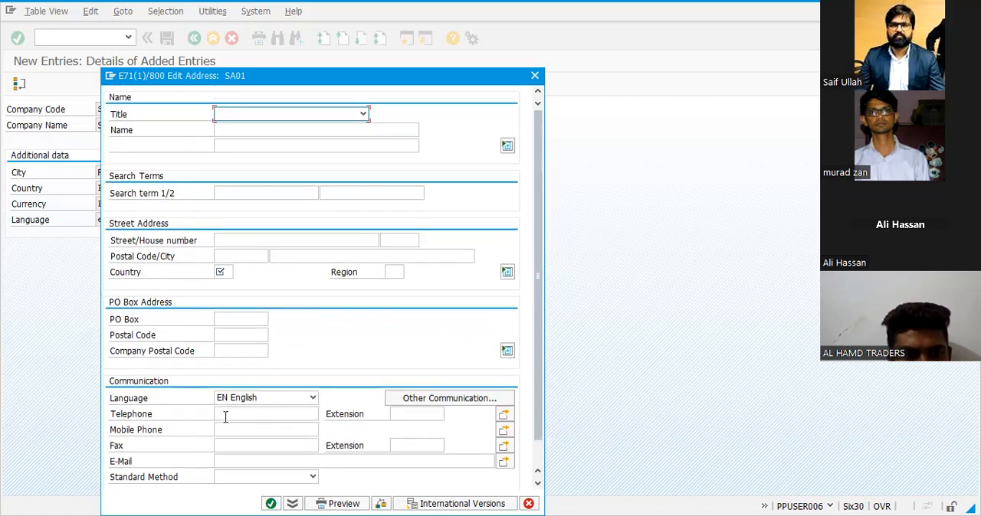
pyautogui.click(244, 118)
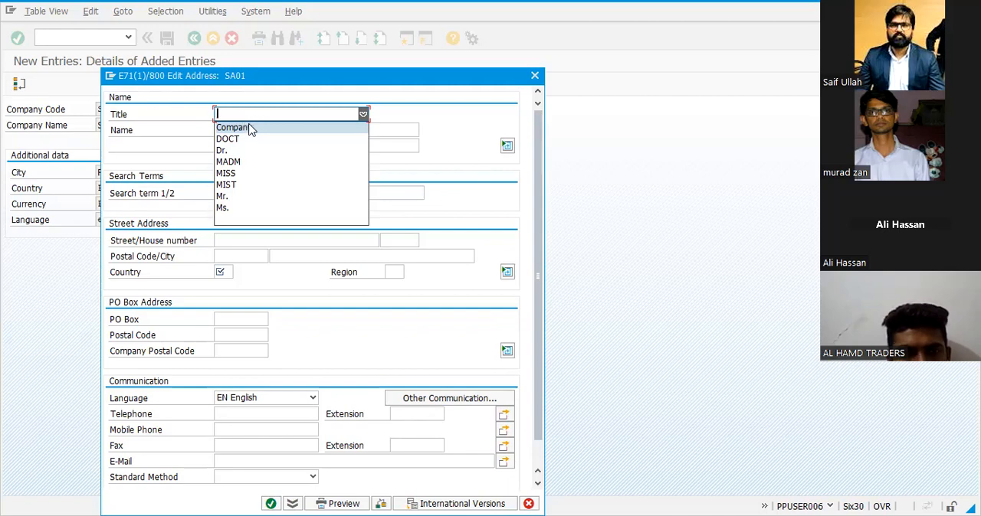
pyautogui.click(249, 127)
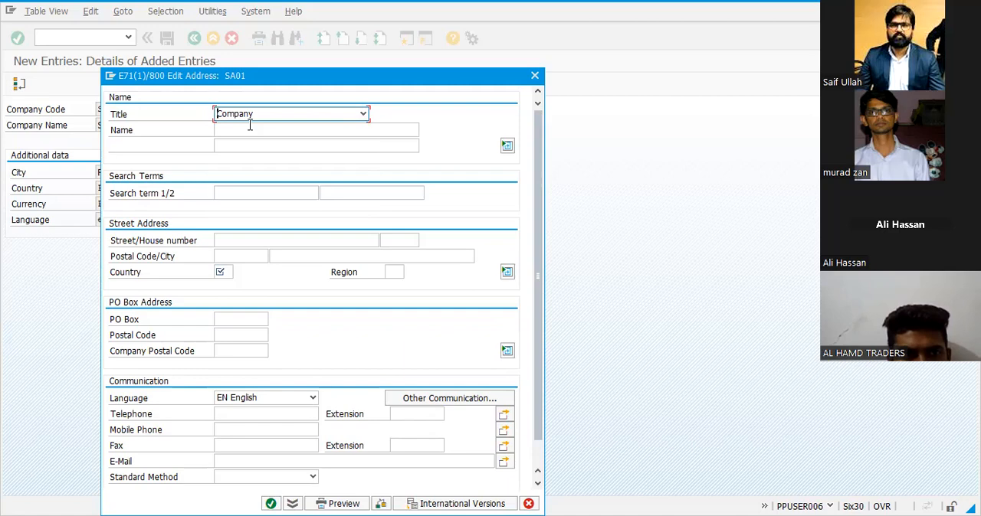
# Fill both name lines of the SA01 address with Saif01@enterpeises
pyautogui.click(254, 129)
pyautogui.write('Saif')
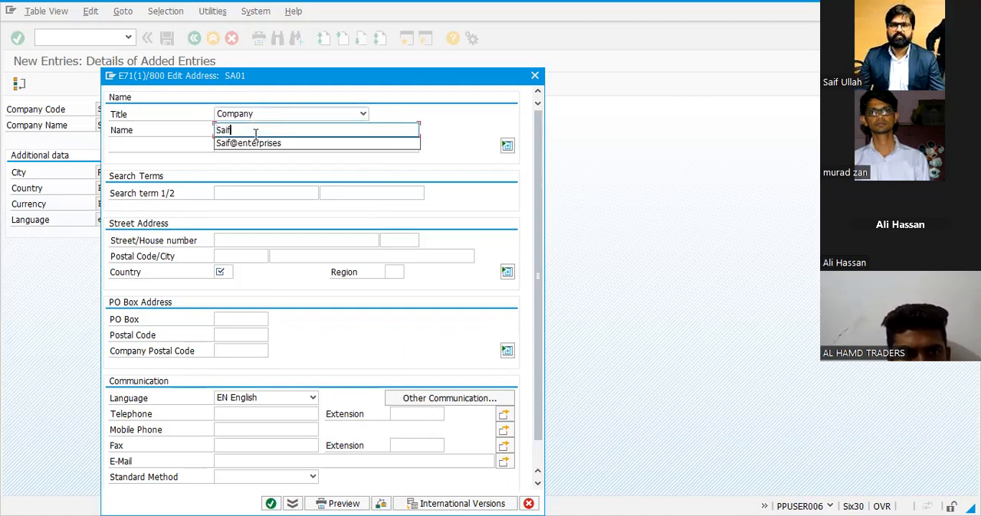
pyautogui.write('01@')
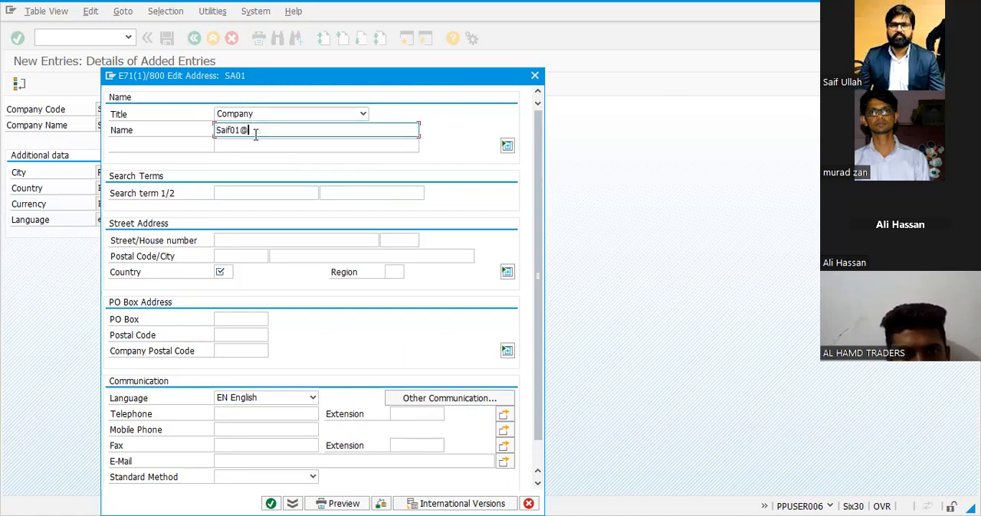
pyautogui.write('enterpeises')
pyautogui.press('Tab')
pyautogui.moveTo(304, 133); pyautogui.dragTo(115, 177)
pyautogui.hotkey('ctrl', 'c')
pyautogui.click(241, 146)
pyautogui.hotkey('ctrl', 'v')
# Set the two search terms of the SA01 address to Saif and 01
pyautogui.click(242, 194)
pyautogui.write('Saif')
pyautogui.press('Tab')
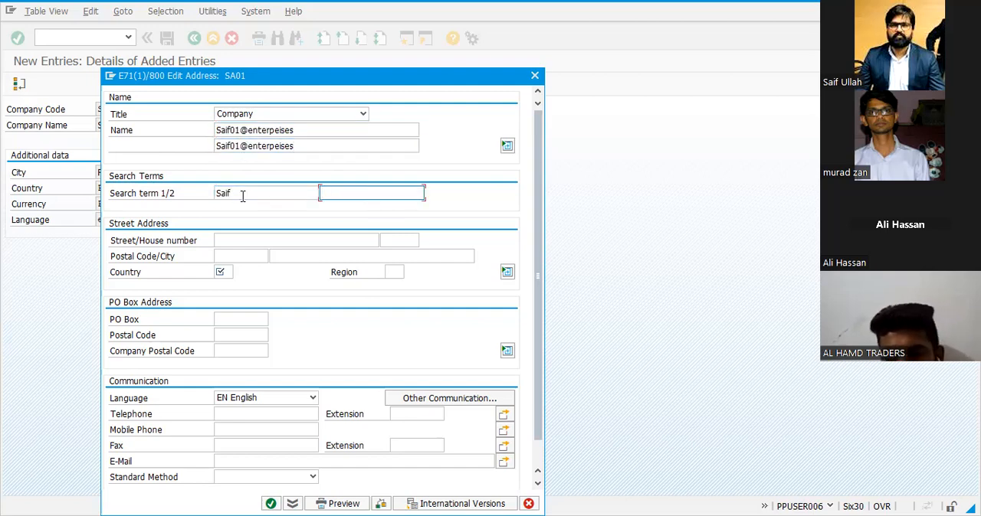
pyautogui.write('0')
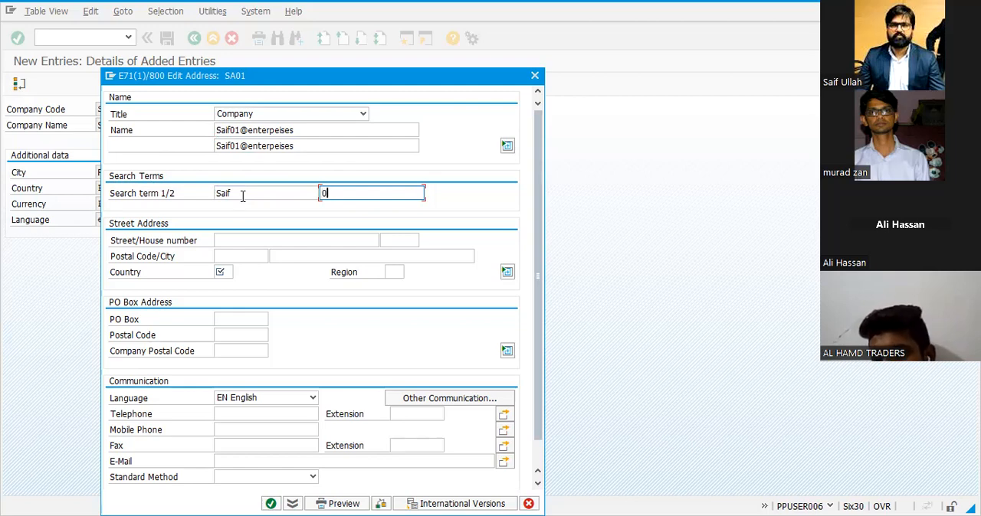
pyautogui.write('1')
pyautogui.press('Tab')
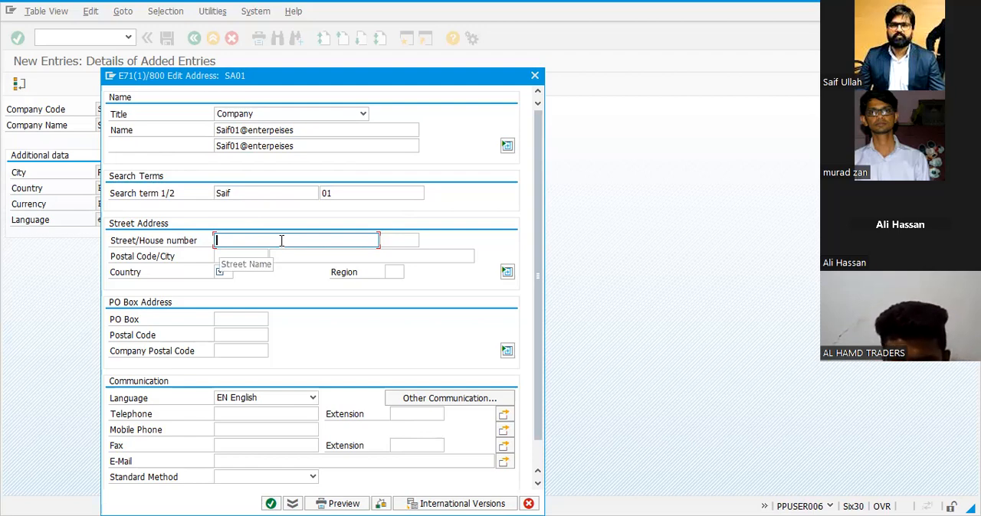
# Enter the street name and house number in the street address of company code SA01
pyautogui.write('Saif')
pyautogui.press('BackSpace')
pyautogui.press('BackSpace')
pyautogui.press('BackSpace')
pyautogui.press('BackSpace')
pyautogui.write('Karachi')
pyautogui.press('Tab')
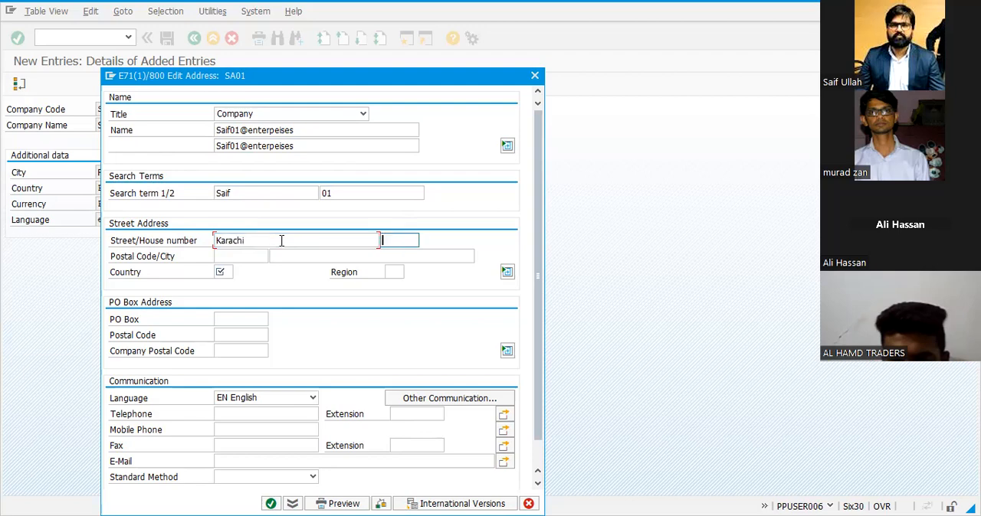
pyautogui.write('520')
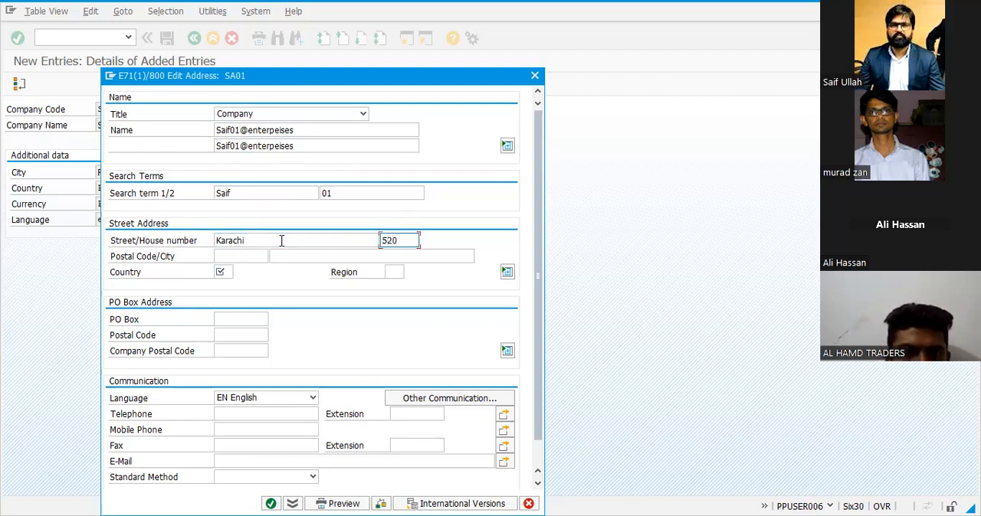
pyautogui.press('Tab')
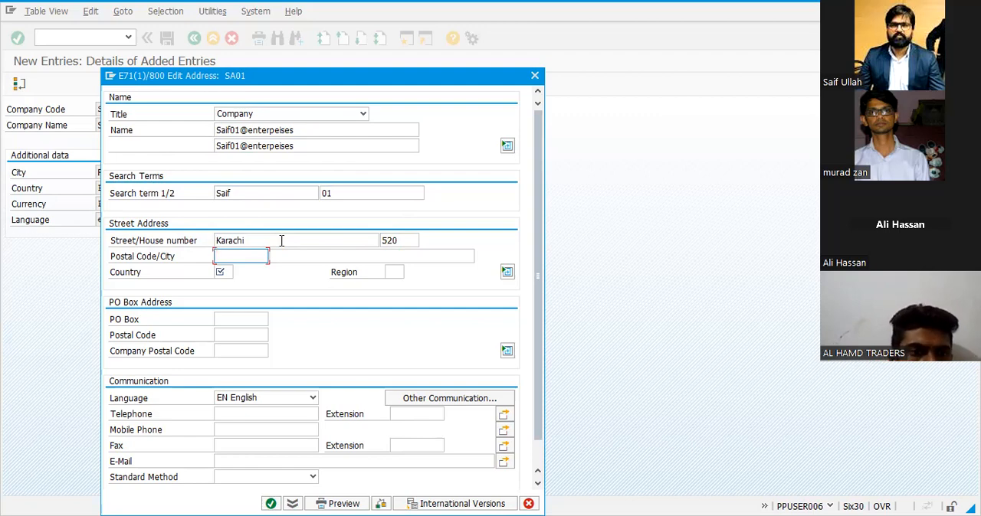
# Complete the street address with the postal code, city Karachi, country pk and region CEN
pyautogui.write('8000')
pyautogui.press('Tab')
pyautogui.write('Karachi')
pyautogui.press('Tab')
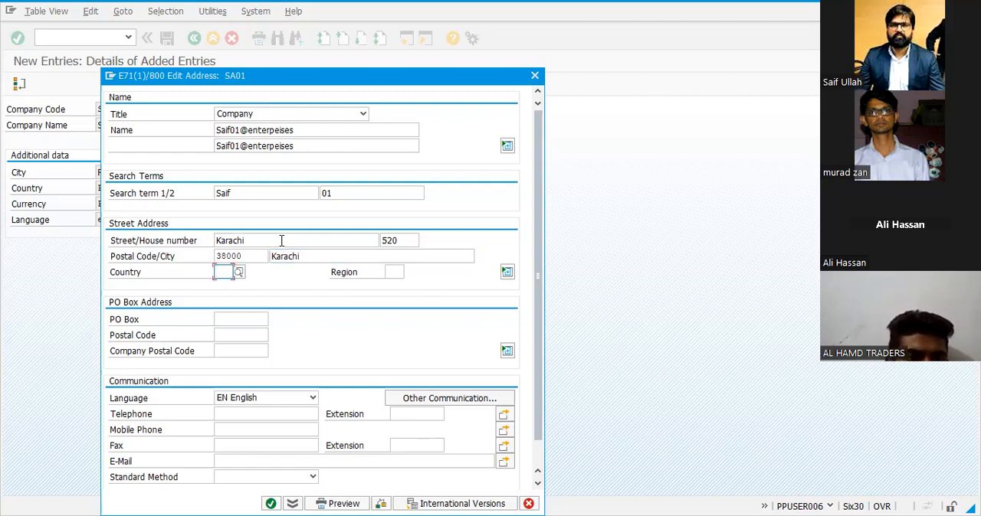
pyautogui.write('pk')
pyautogui.press('Return')
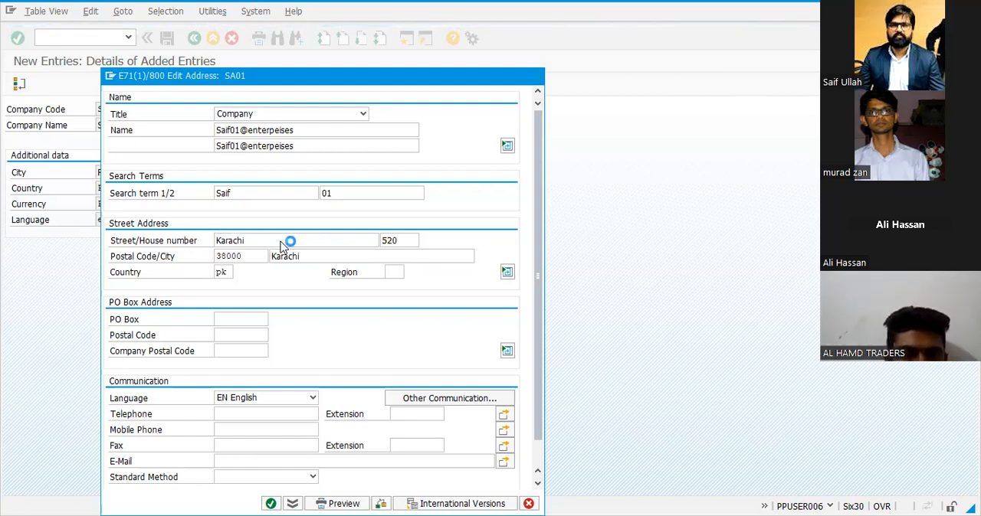
pyautogui.doubleClick(538, 172)
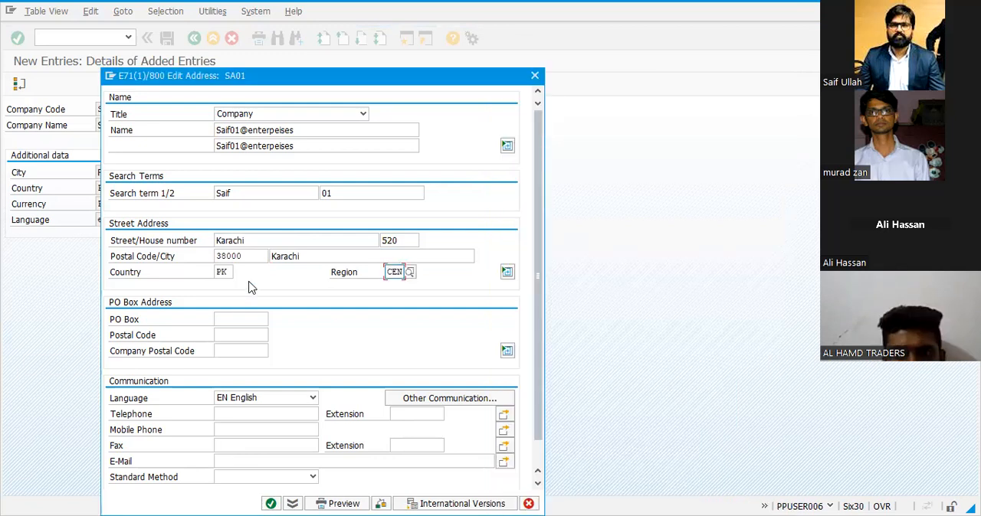
# Enter the telephone number with its extension and the mobile phone number in the communication data of SA01
pyautogui.click(241, 321)
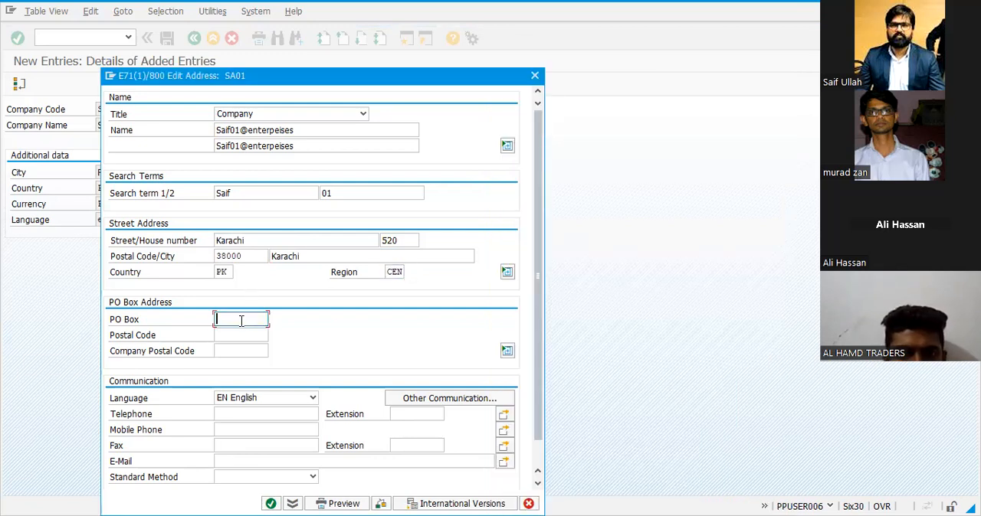
pyautogui.click(240, 335)
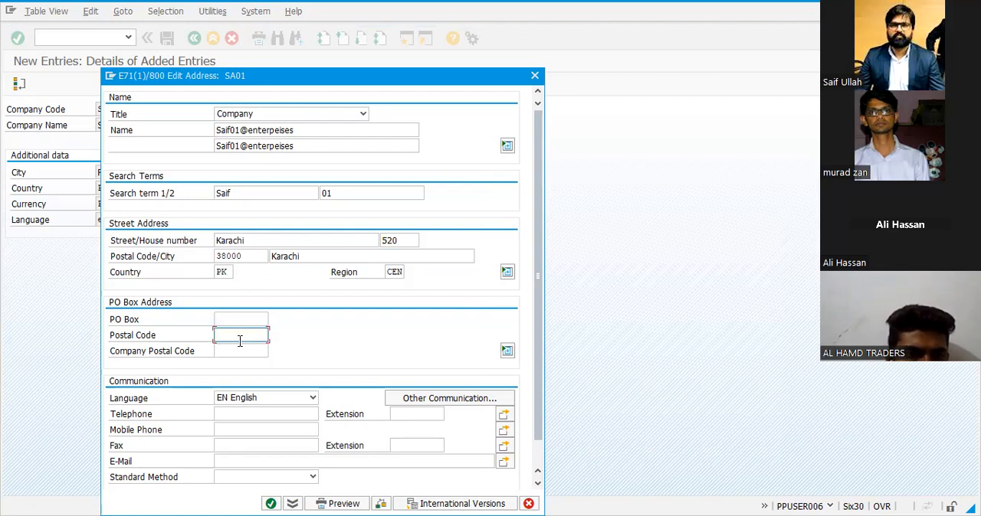
pyautogui.click(239, 350)
pyautogui.scroll(-1, 240, 352)
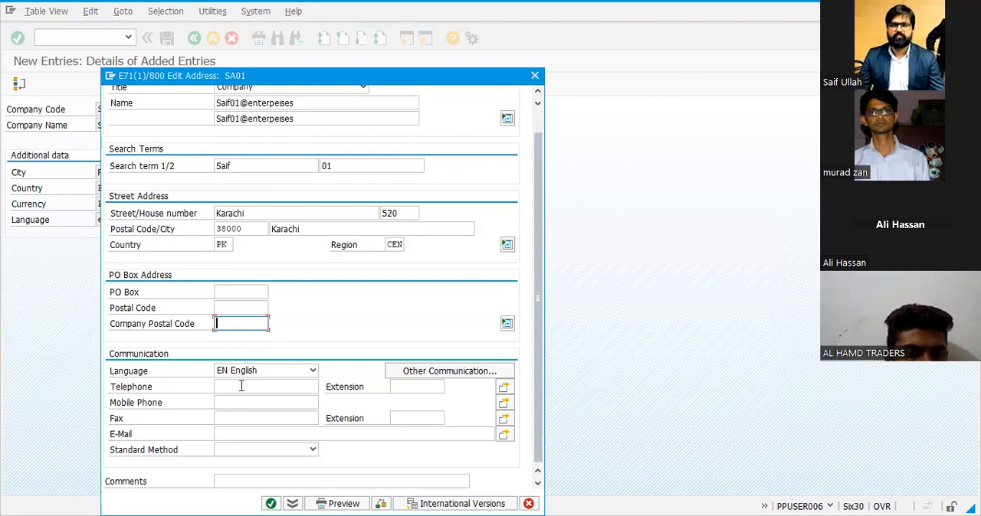
pyautogui.click(240, 386)
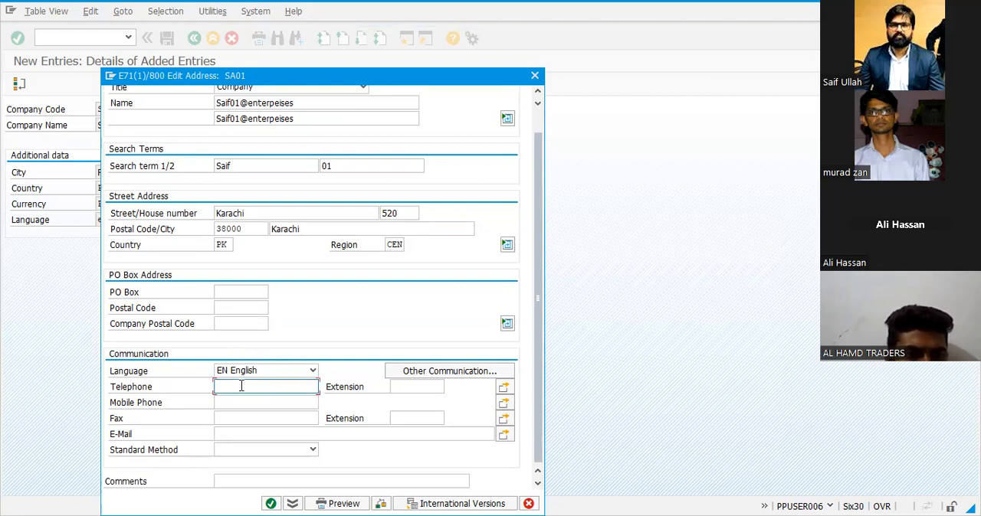
pyautogui.click(404, 388)
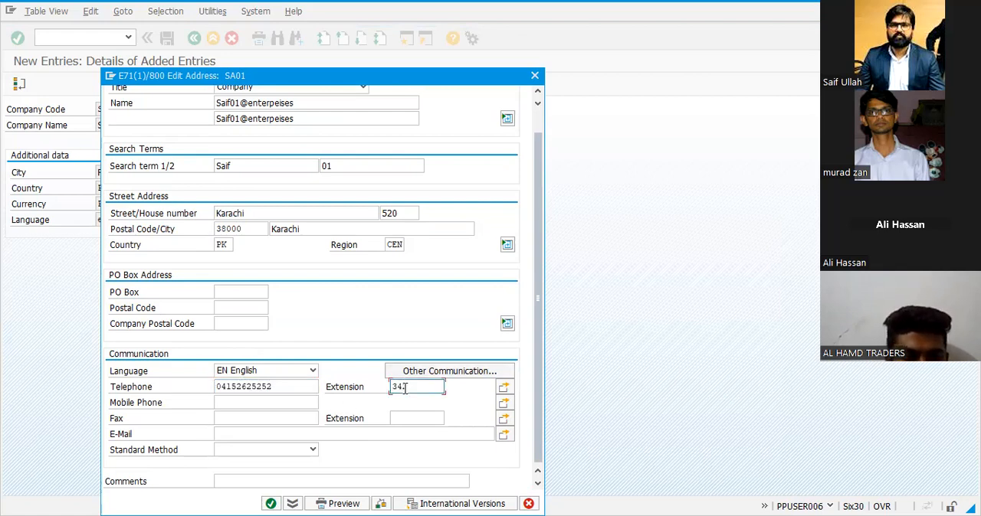
pyautogui.click(282, 402)
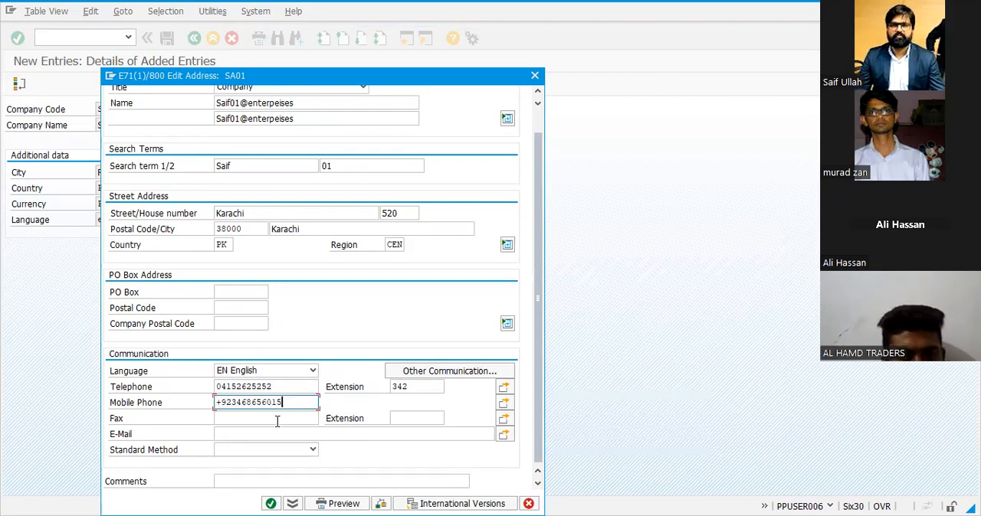
# Enter the fax number and its extension in the communication data of company code SA01
pyautogui.click(275, 420)
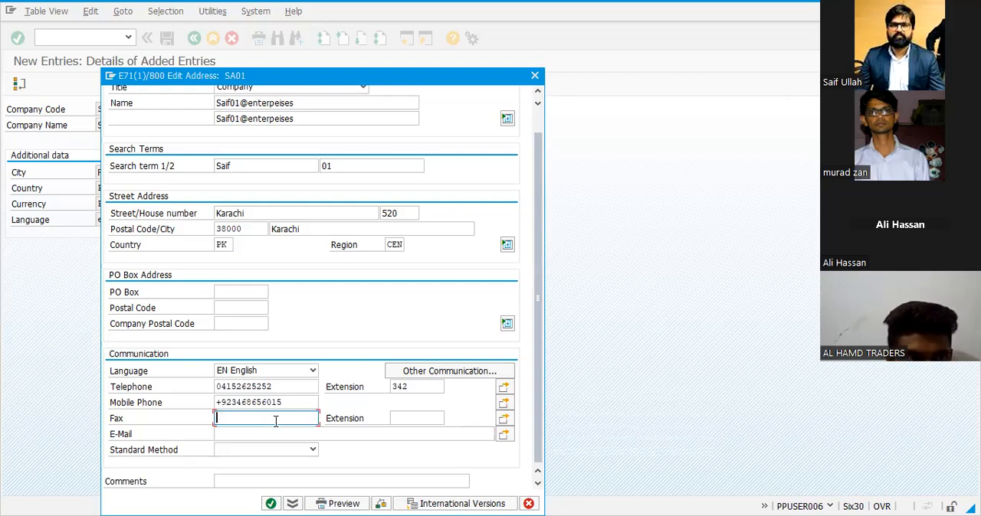
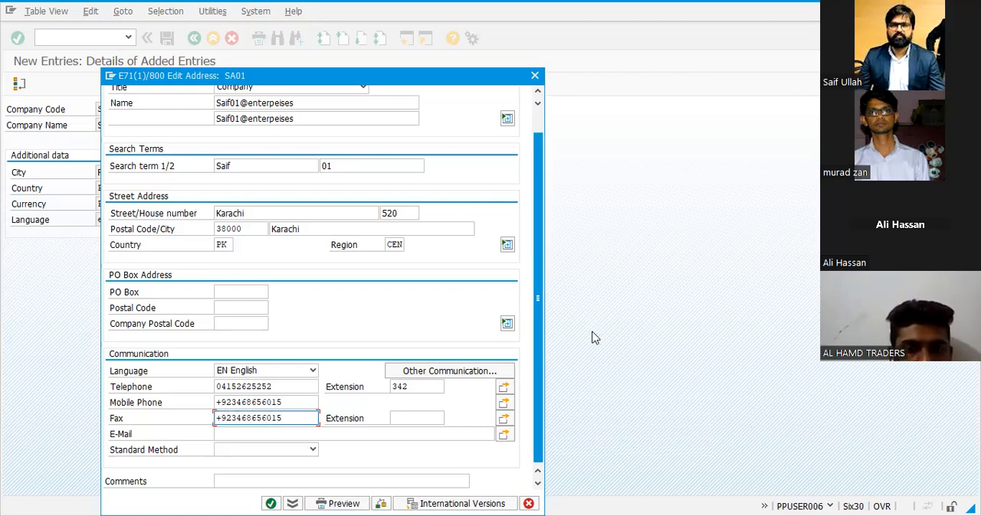
pyautogui.click(435, 419)
pyautogui.write('520')
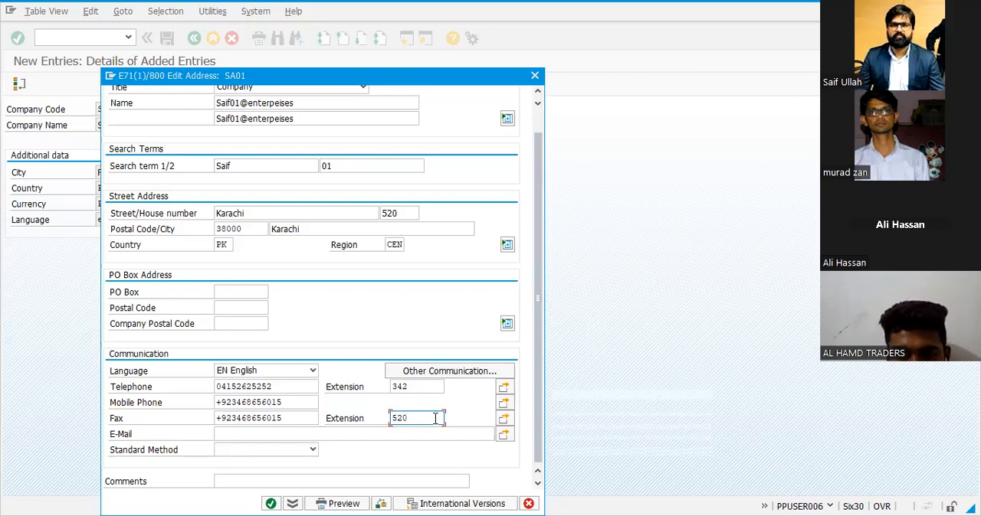
# Fill in the company's e-mail address and set the standard communication method to INT E-Mail
pyautogui.click(235, 434)
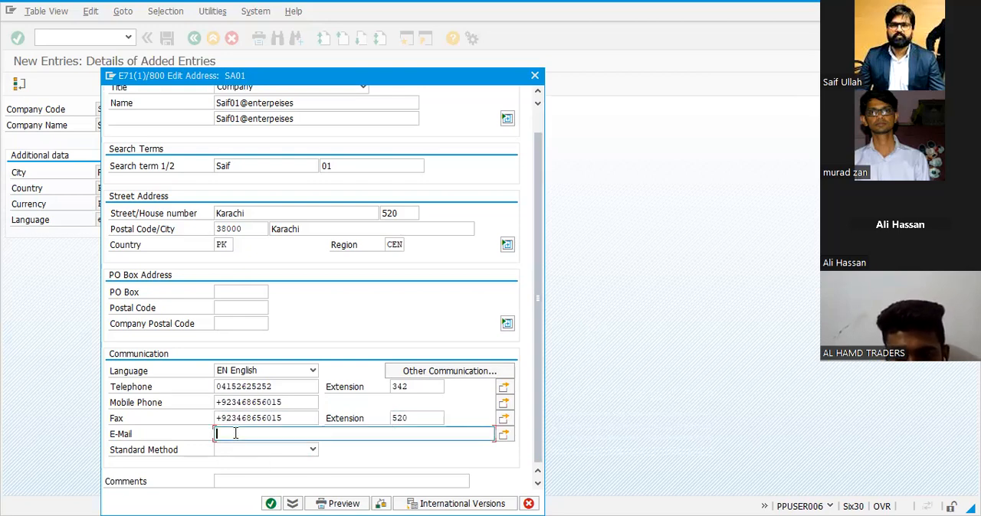
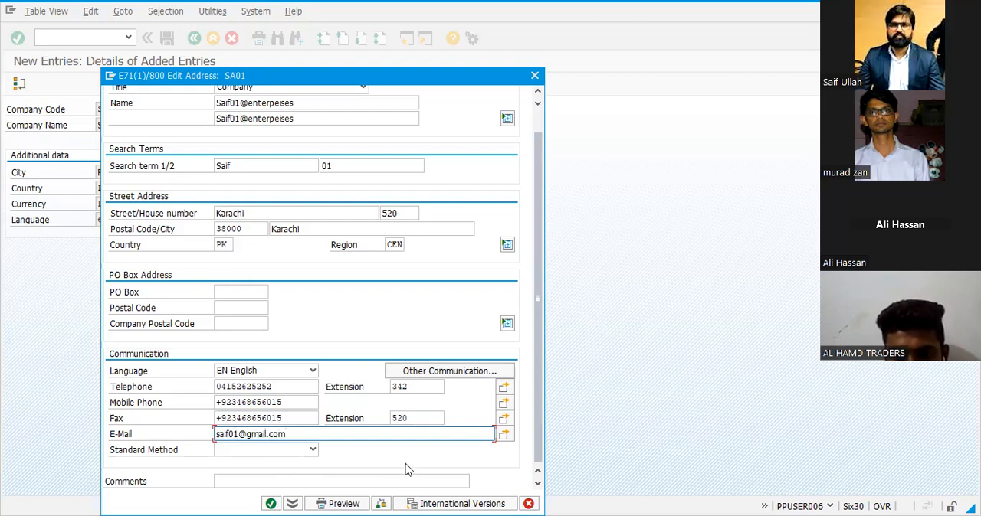
pyautogui.click(313, 450)
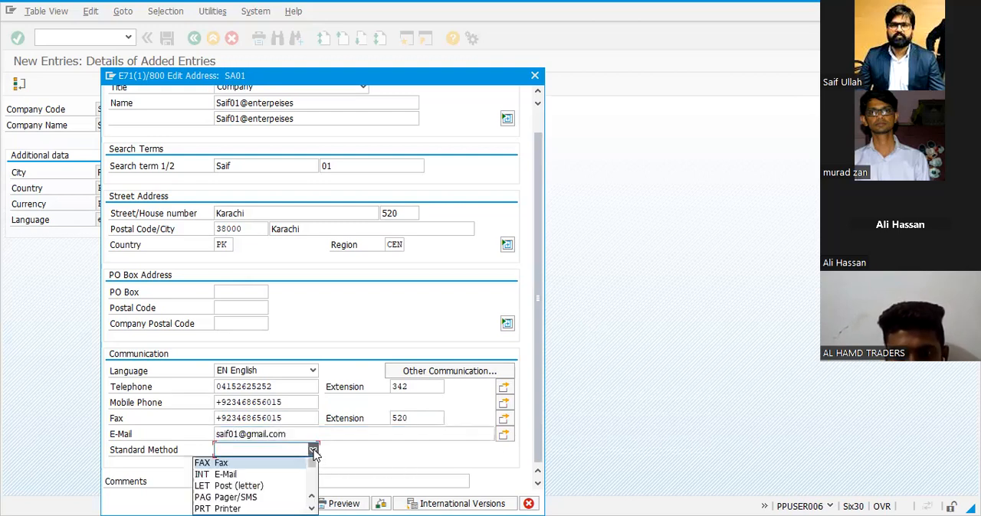
pyautogui.click(254, 475)
pyautogui.click(284, 481)
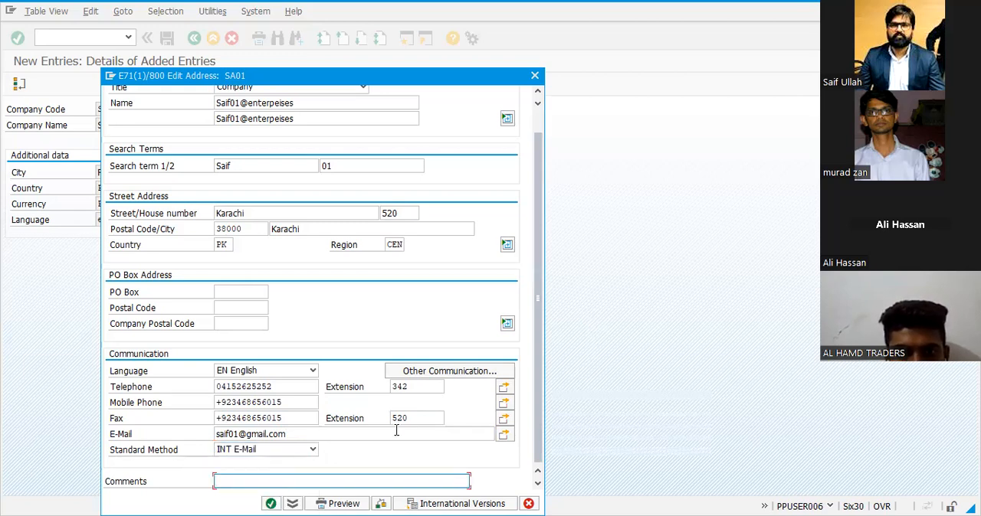
# Preview the formatted address of company code SA01, accept the number warnings and return to the entry details
pyautogui.click(341, 503)
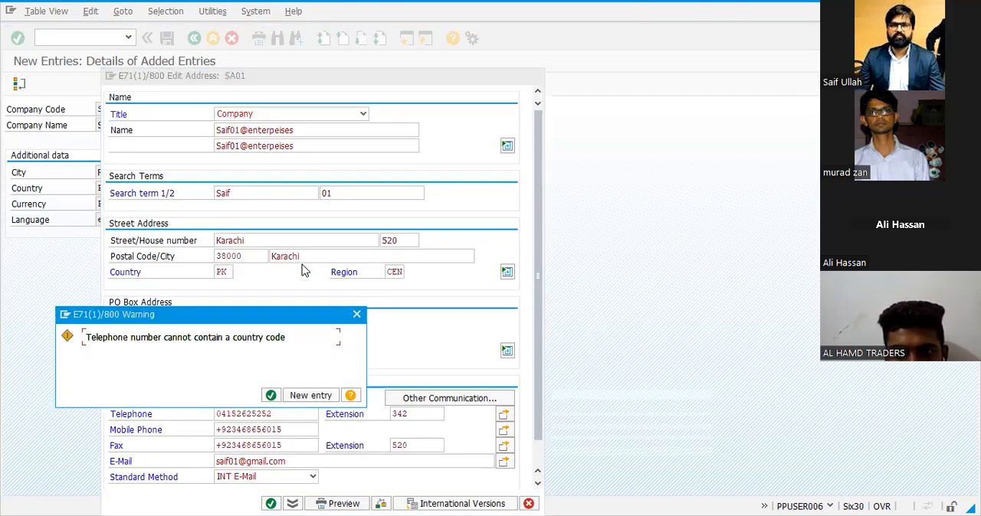
pyautogui.press('Return')
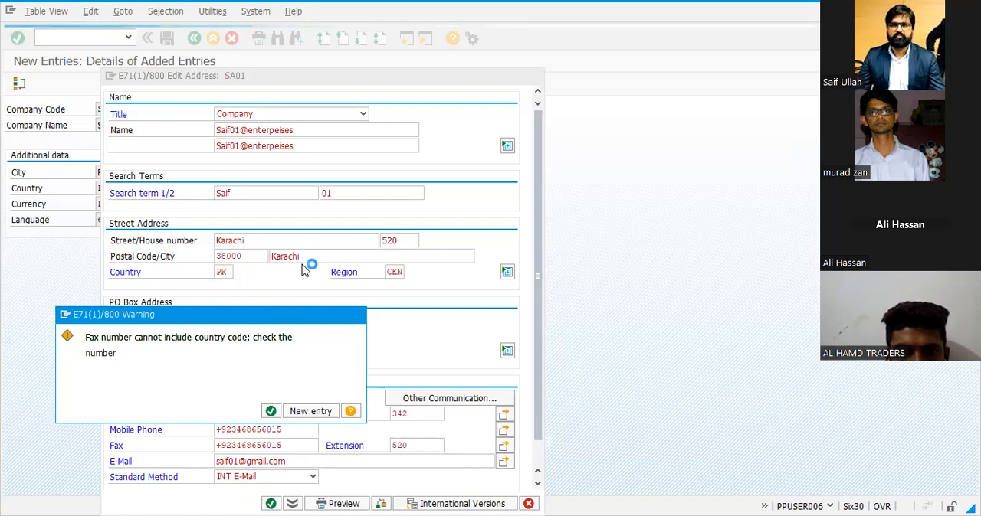
pyautogui.press('Return')
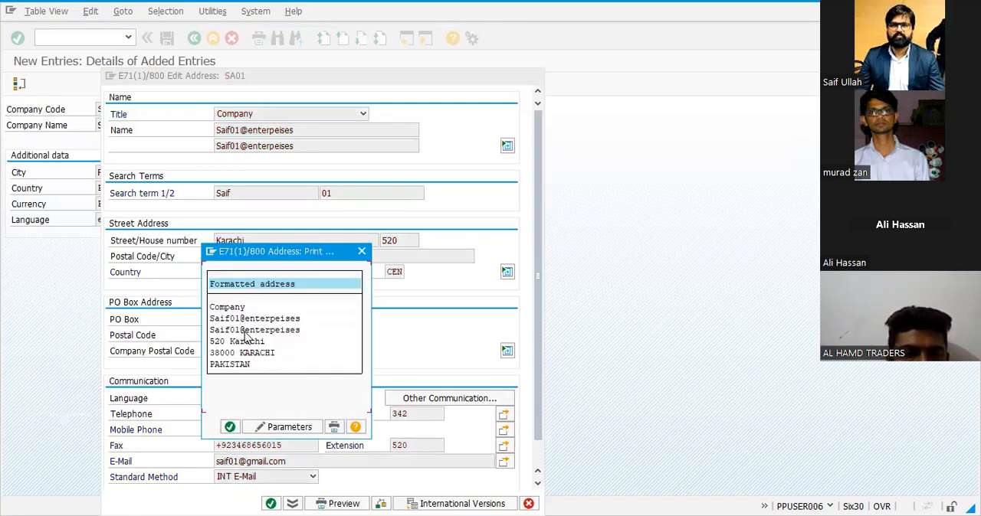
pyautogui.click(229, 428)
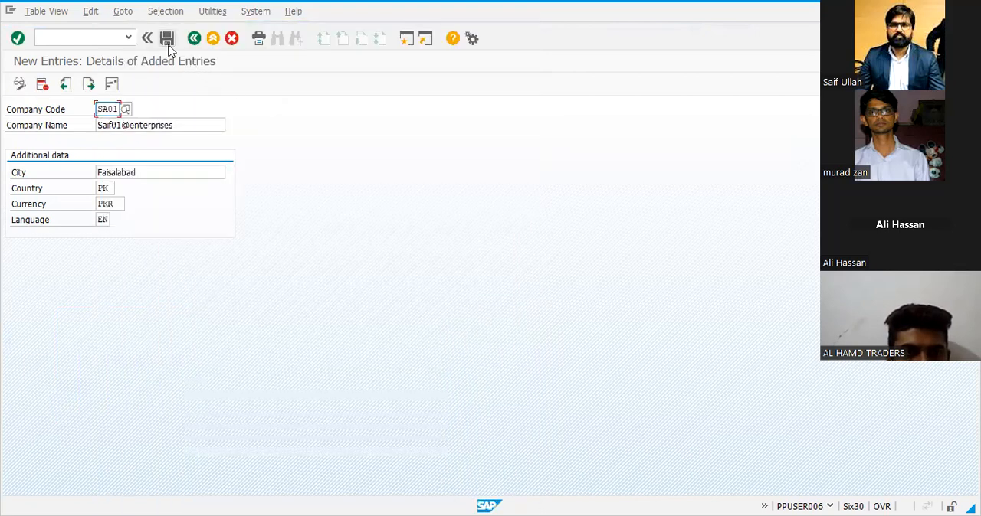
# Save the new company code SA01, confirming its address data
pyautogui.click(167, 38)
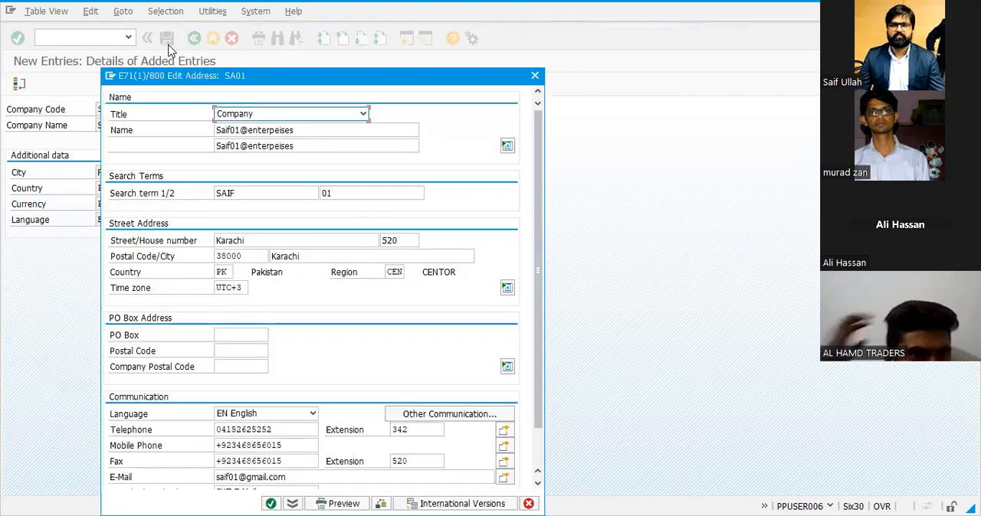
pyautogui.scroll(-3, 208, 268)
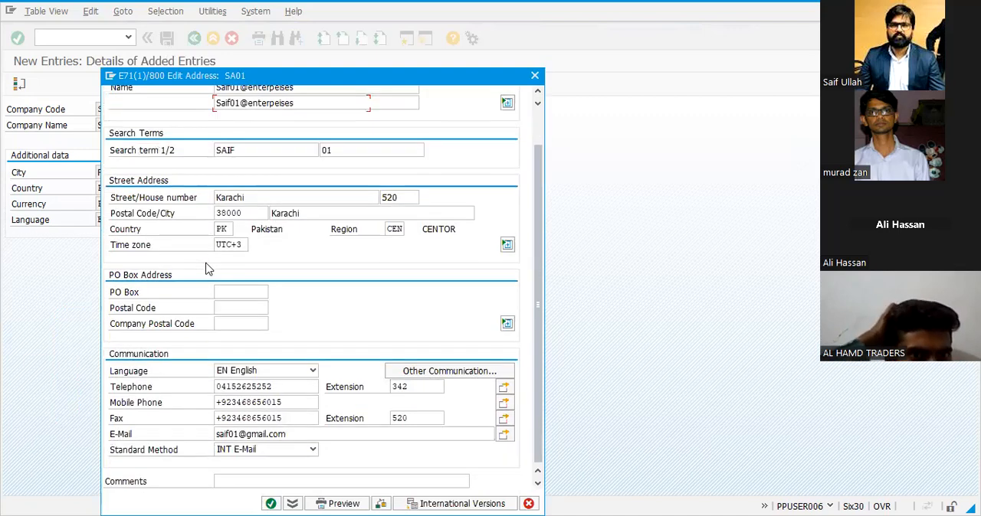
pyautogui.click(252, 214)
pyautogui.press('Return')
pyautogui.click(155, 222)
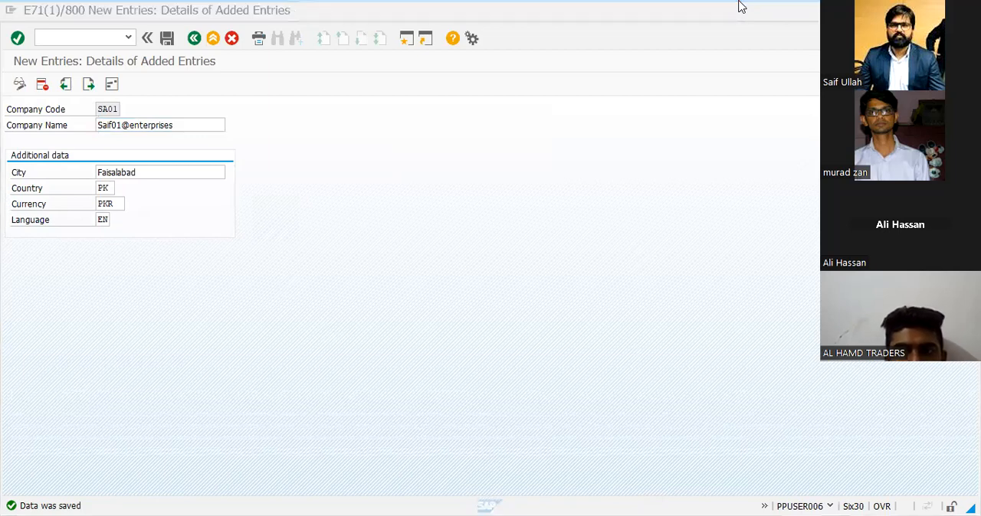
# Switch to the Excel transaction list and enter SAIF01 beside OX15 in H7 and SA01 beside OX02 in H8
pyautogui.hotkey('alt', 'Tab')
pyautogui.click(571, 171)
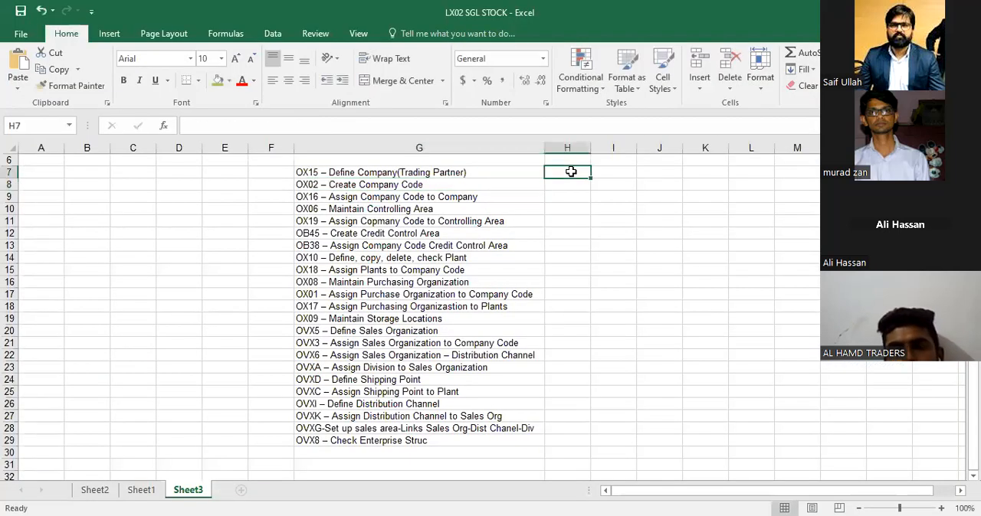
pyautogui.write('saif')
pyautogui.press('BackSpace')
pyautogui.press('BackSpace')
pyautogui.press('BackSpace')
pyautogui.press('BackSpace')
pyautogui.write('SASO')
pyautogui.press('BackSpace')
pyautogui.press('BackSpace')
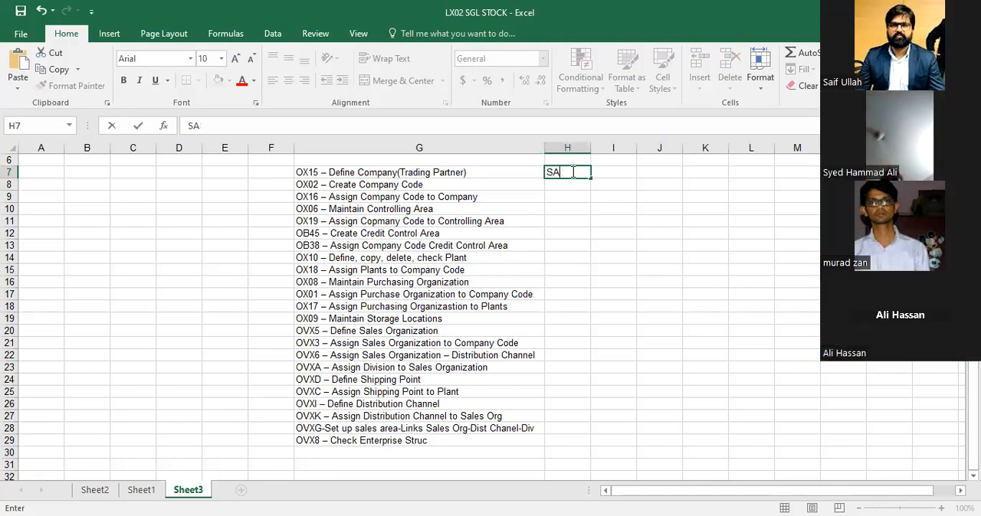
pyautogui.press('BackSpace')
pyautogui.press('BackSpace')
pyautogui.write('A')
pyautogui.press('BackSpace')
pyautogui.write('SAIF')
pyautogui.press('Return')
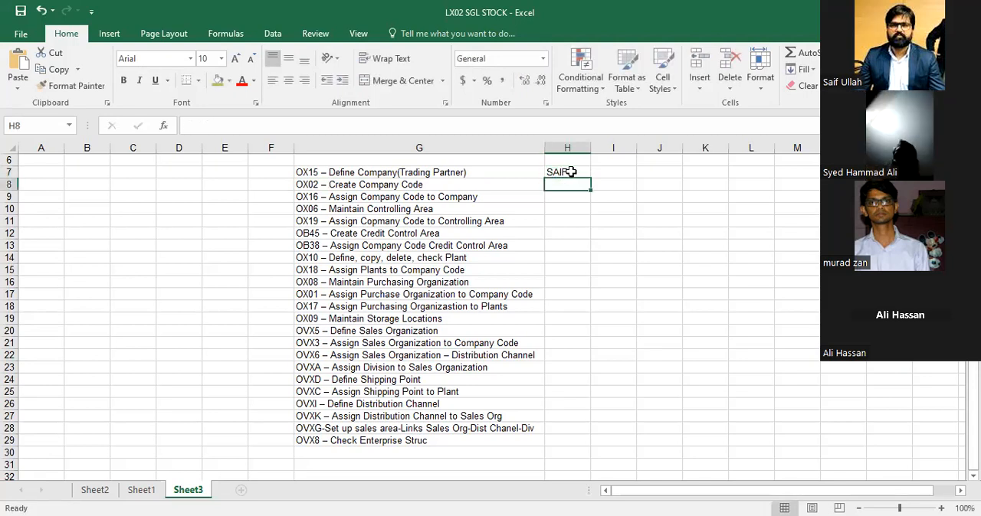
pyautogui.doubleClick(571, 171)
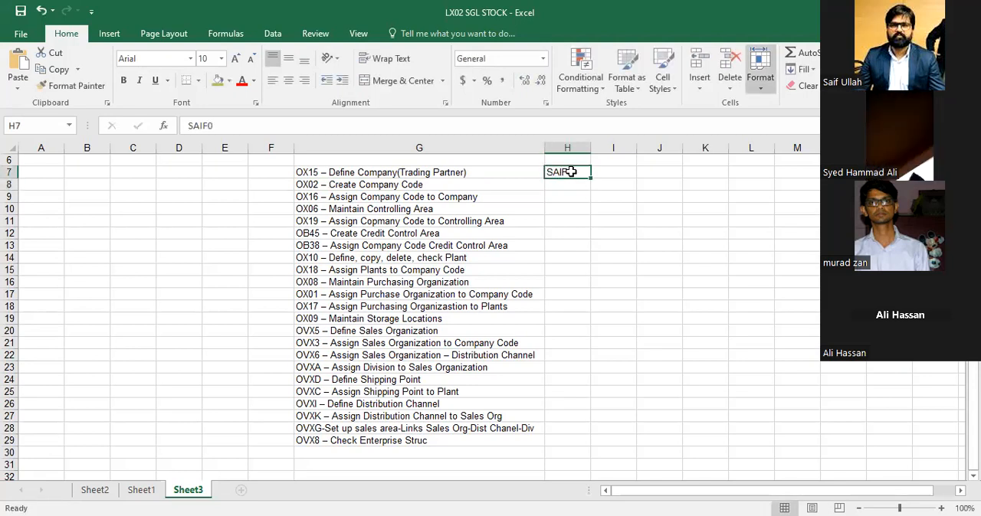
pyautogui.press('Return')
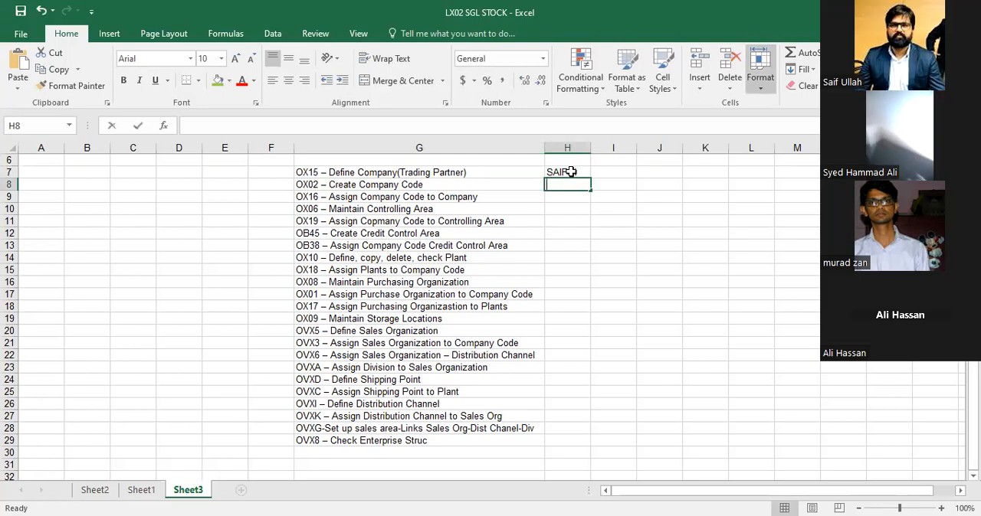
pyautogui.write('SA01')
pyautogui.press('Return')
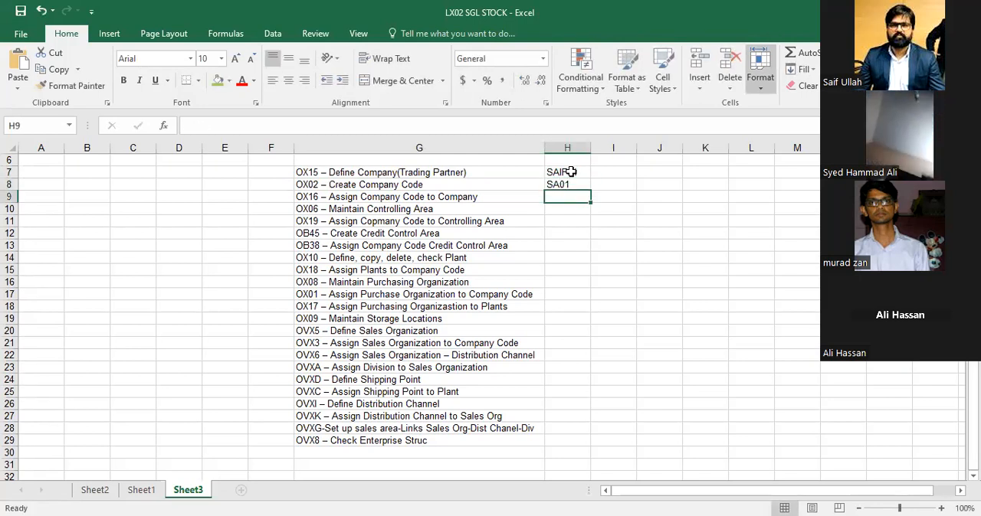
# Take transaction code OX16 from the list and open it in SAP to assign company codes to companies
pyautogui.press('Left')
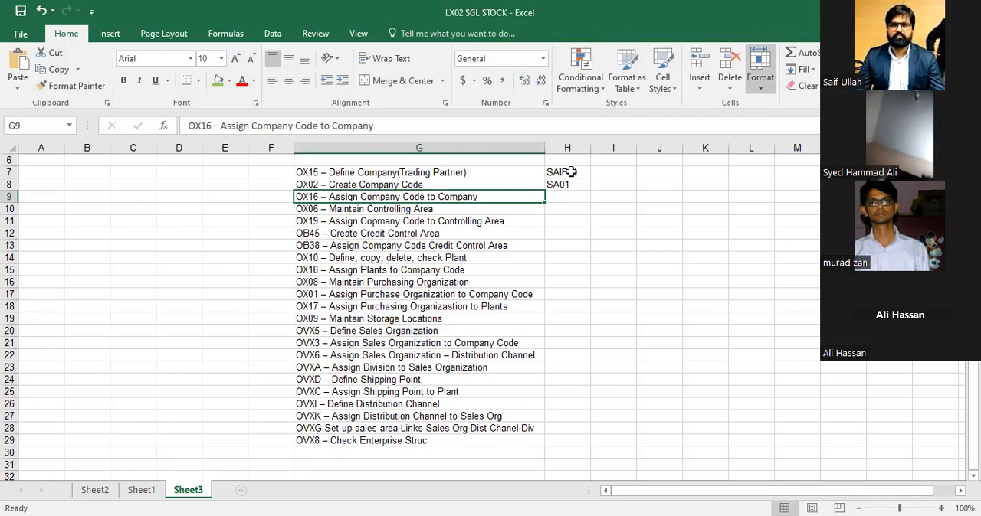
pyautogui.press('F2')
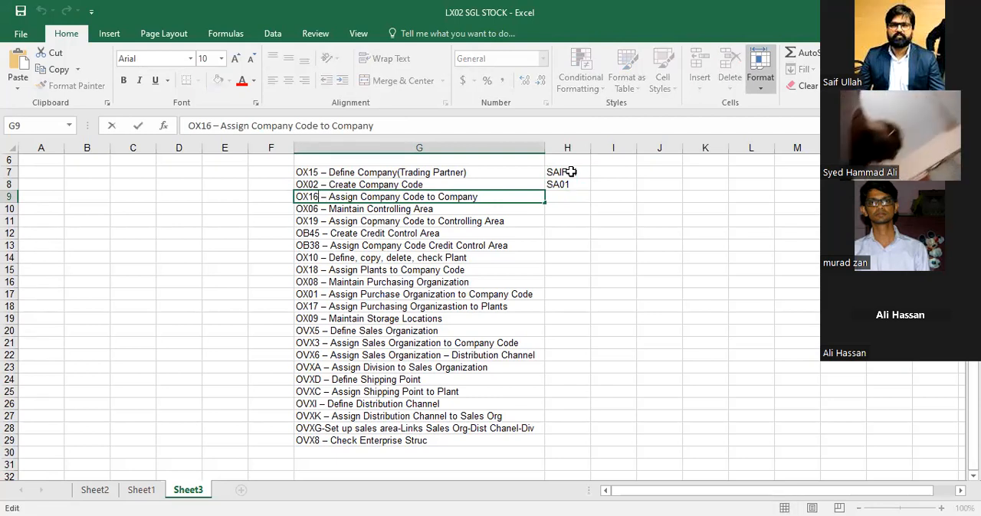
pyautogui.hotkey('shift', 'Home')
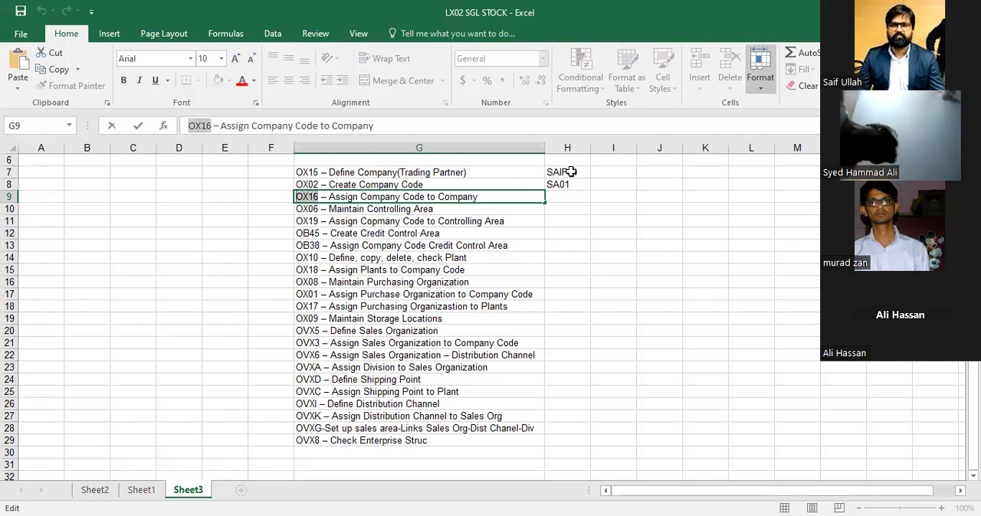
pyautogui.click(629, 229)
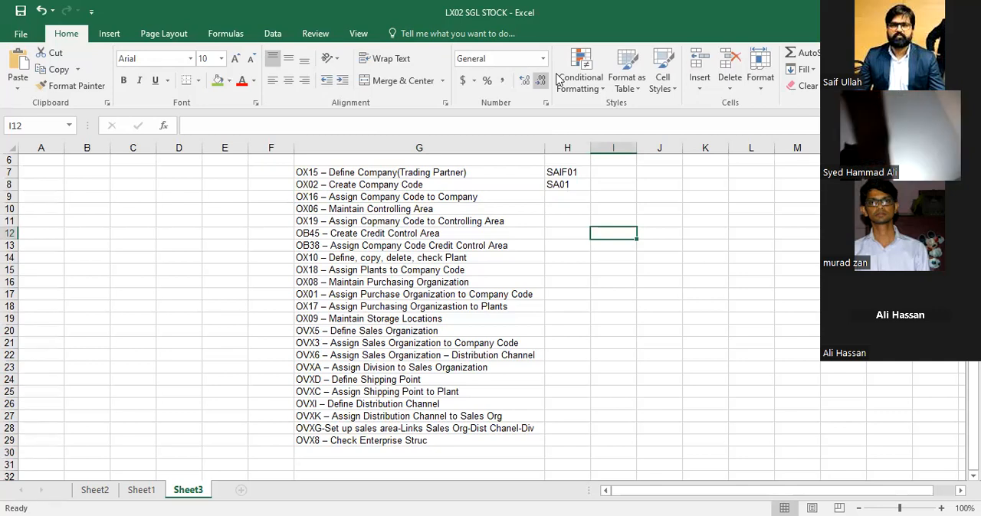
pyautogui.hotkey('alt', 'Tab')
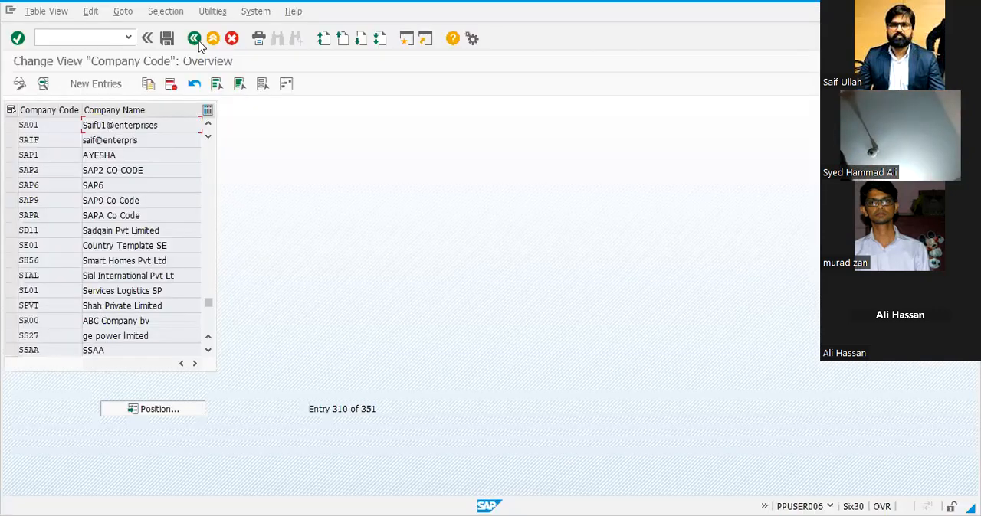
pyautogui.click(196, 40)
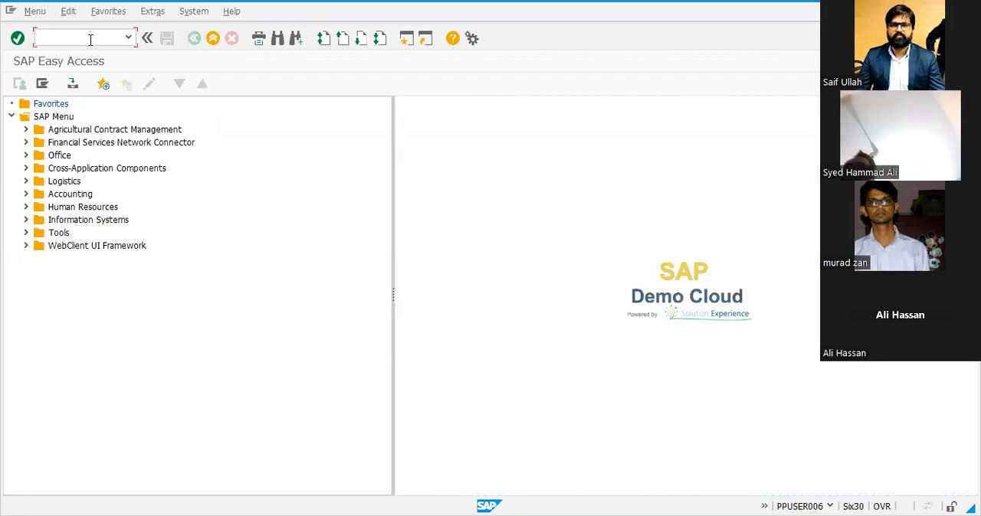
pyautogui.write('OX14')
pyautogui.press('Return')
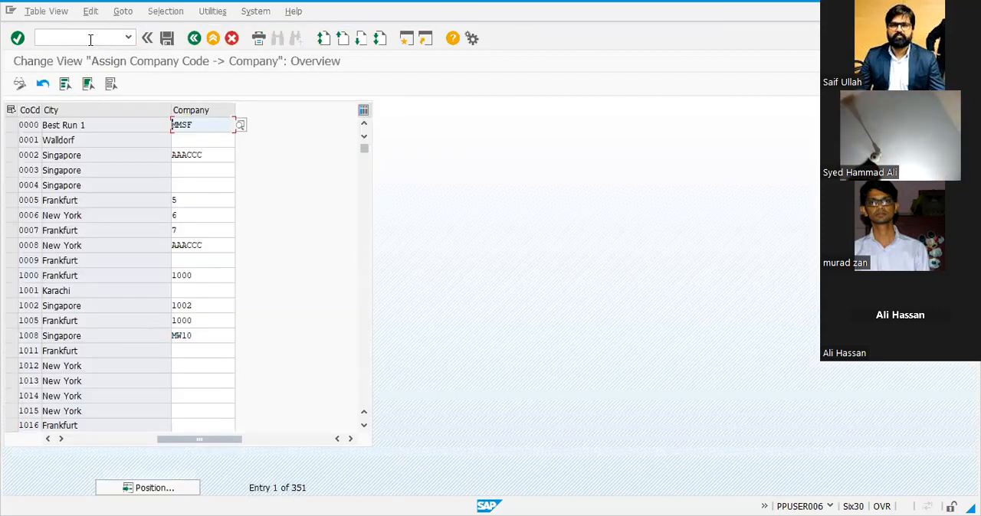
# Position the assignment list at company code SA01 and assign company SAIF01 to it
pyautogui.click(170, 490)
pyautogui.write('SA01')
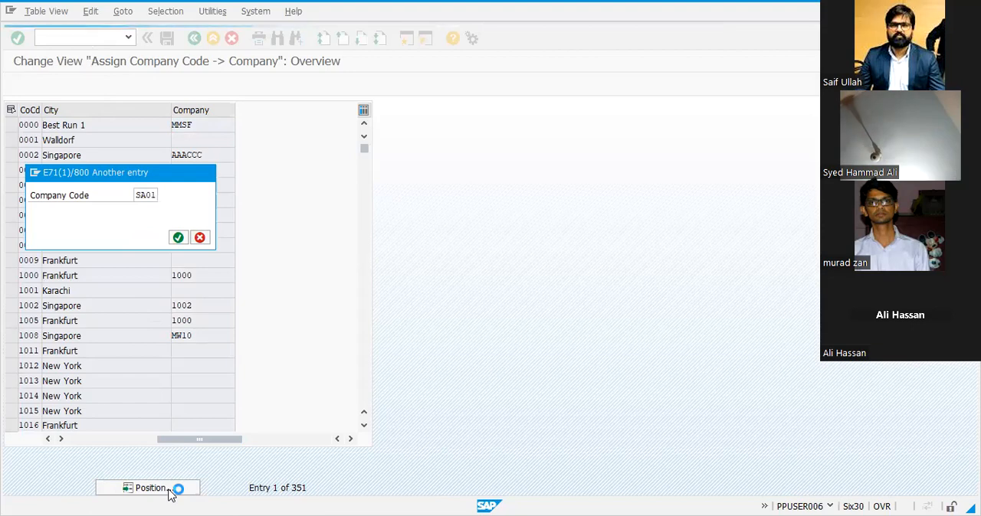
pyautogui.press('Return')
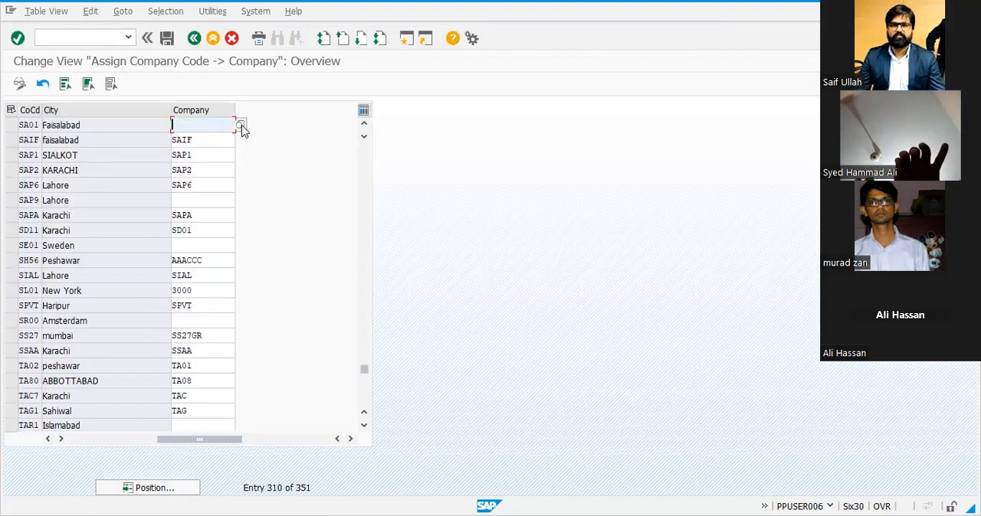
pyautogui.click(242, 126)
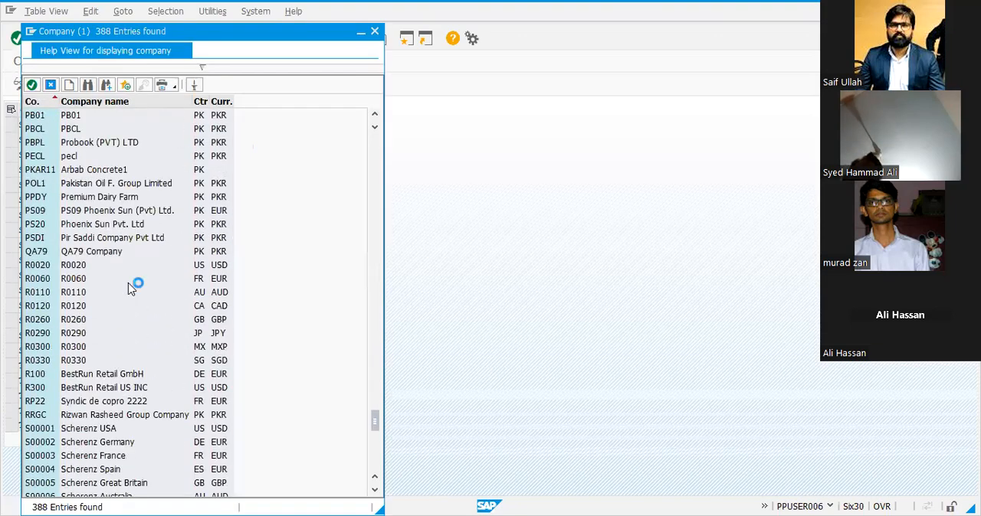
pyautogui.press('Escape')
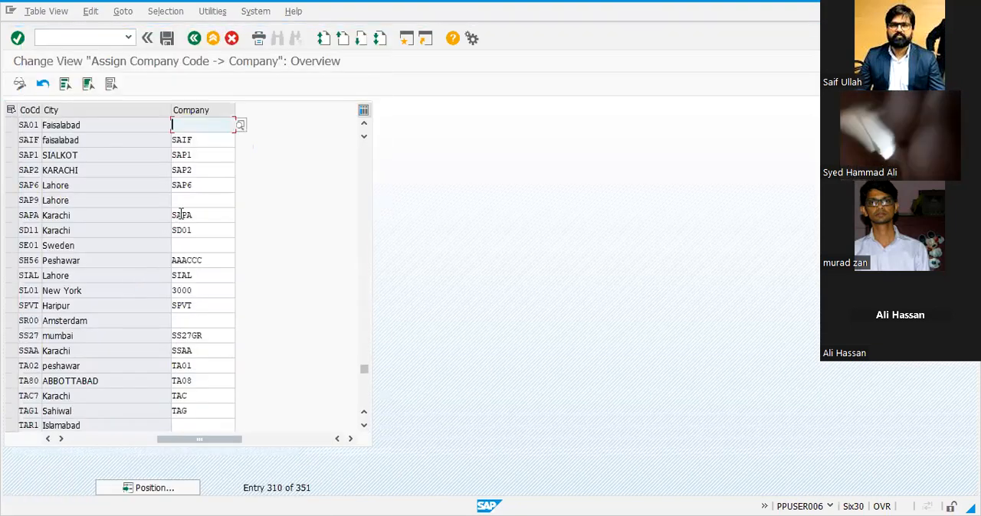
pyautogui.write('SAIF01')
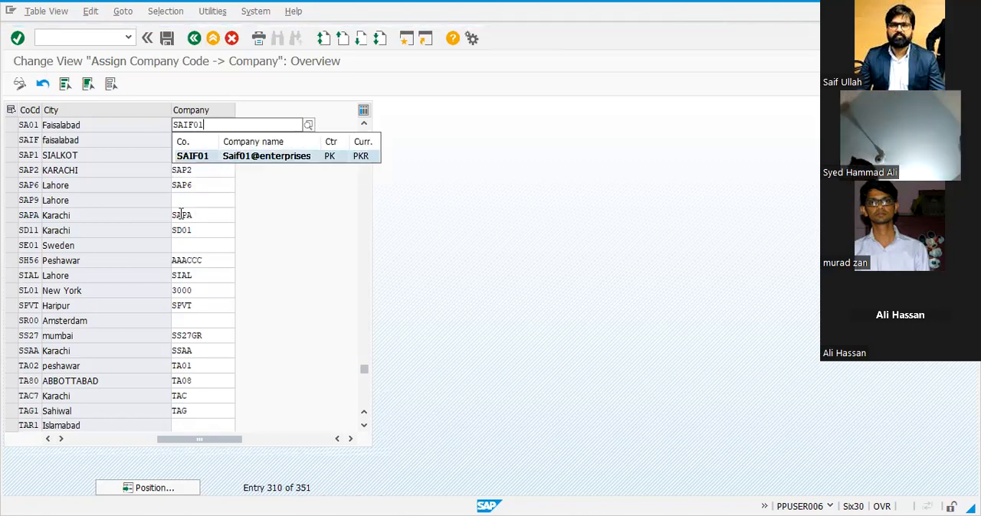
pyautogui.press('Return')
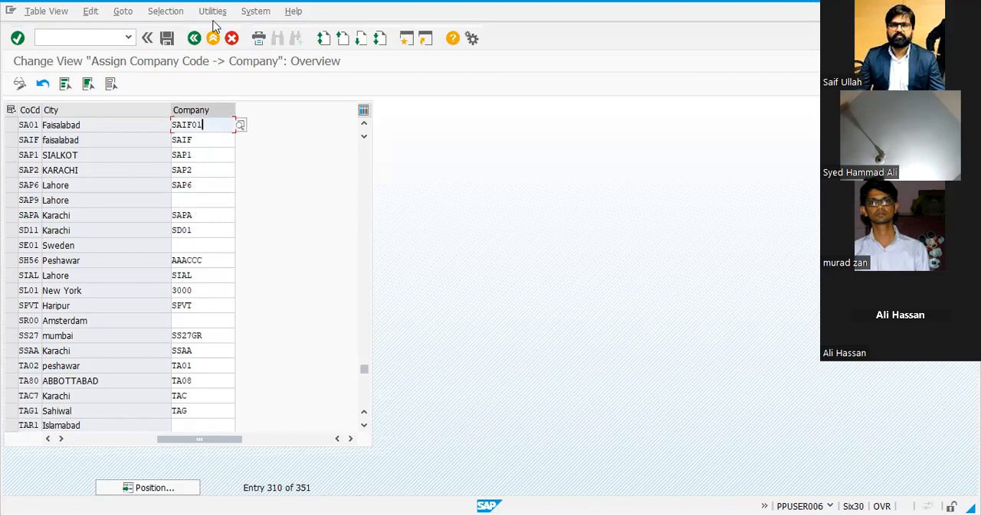
# Save the company assignment under the proposed customizing request COMPANY CODE CREATE
pyautogui.click(167, 40)
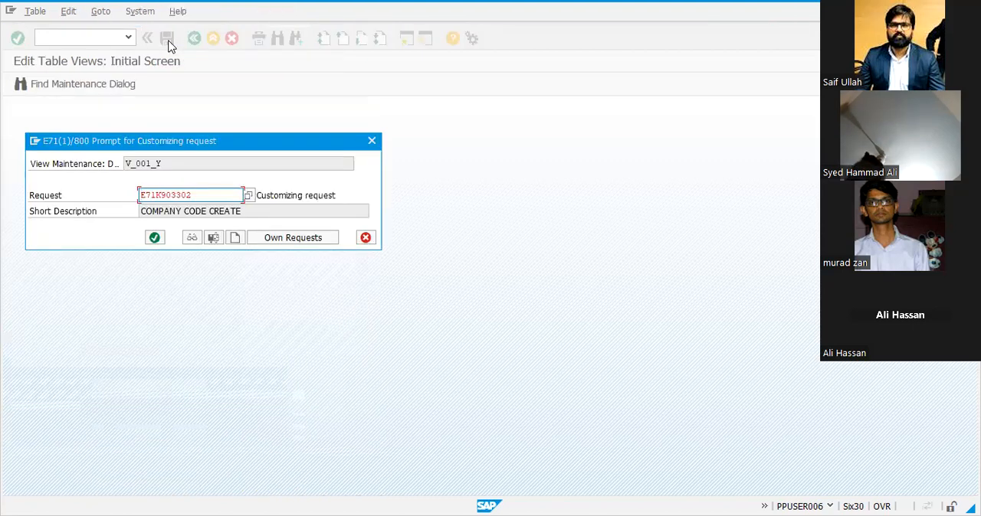
pyautogui.click(154, 238)
pyautogui.press('Return')
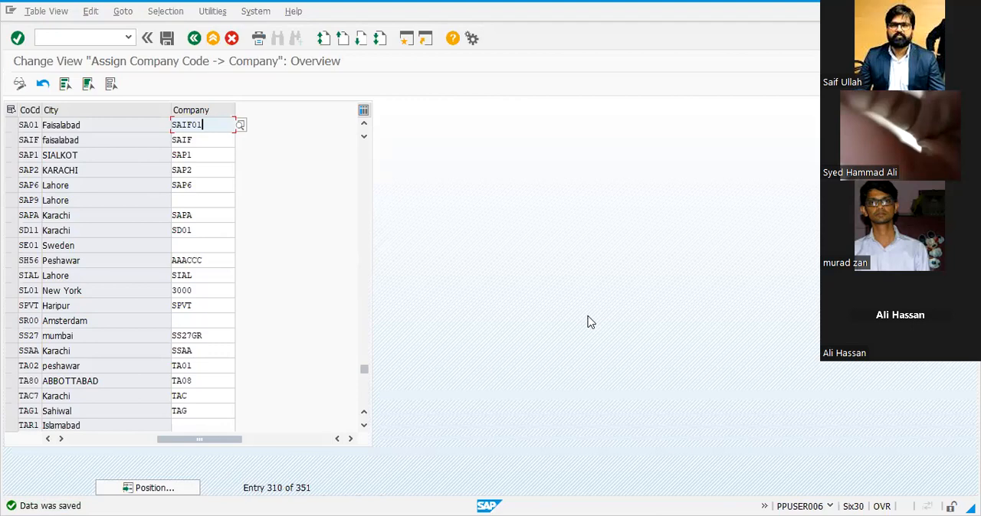
# Switch to Excel and copy SA01 from H8 to H9 beside the OX16 entry
pyautogui.hotkey('alt', 'Tab')
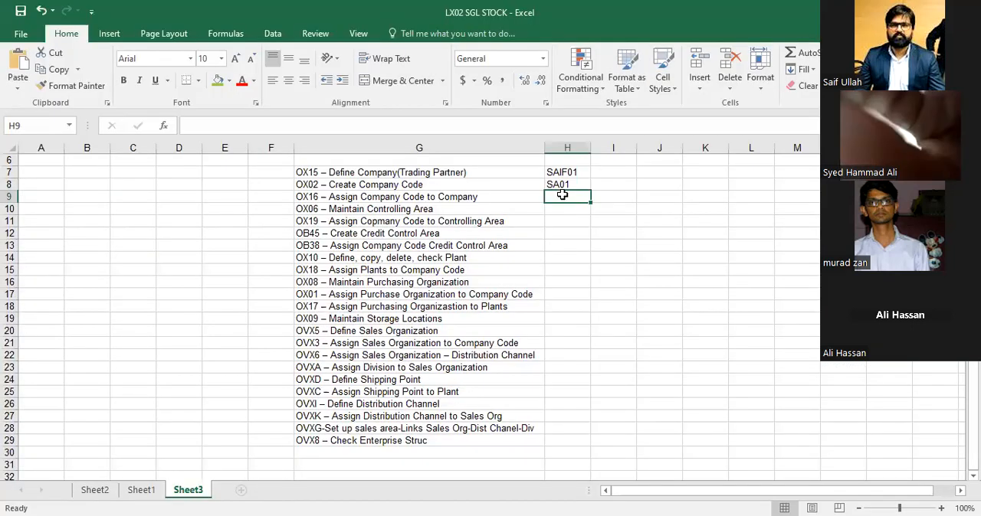
pyautogui.click(562, 185)
pyautogui.hotkey('ctrl', 'c')
pyautogui.press('Down')
pyautogui.hotkey('ctrl', 'v')
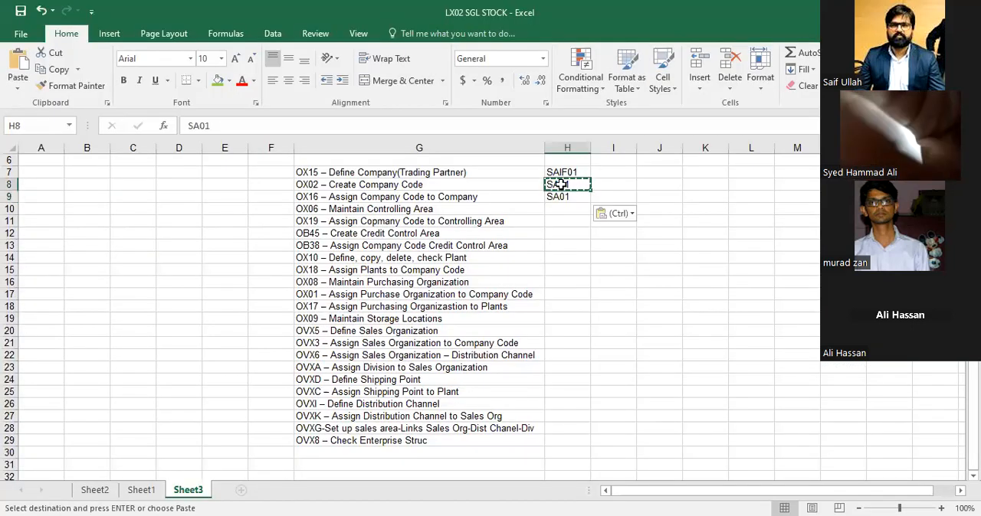
# Copy SAIF01 from H7 to I9, next to SA01 in the OX16 row
pyautogui.press('Up')
pyautogui.press('Up')
pyautogui.hotkey('ctrl', 'c')
pyautogui.press('Down')
pyautogui.press('Down')
pyautogui.press('Right')
pyautogui.press('Right')
pyautogui.press('Left')
pyautogui.hotkey('ctrl', 'v')
pyautogui.press('Escape')
# Enter the heading ASSIGN in cell I8 above the assigned company
pyautogui.press('Up')
pyautogui.write('ASSIGN')
pyautogui.press('Return')
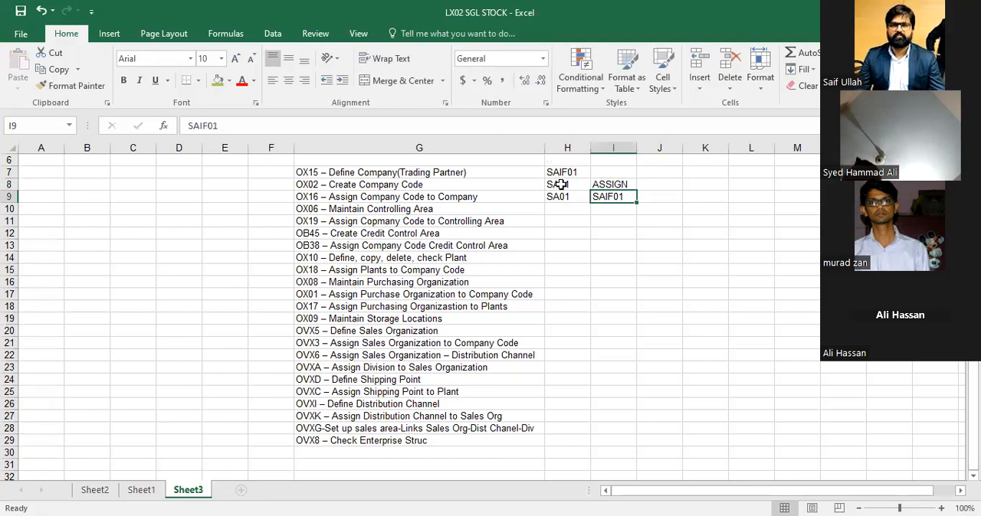
# Copy the transaction code OX06 out of the Maintain Controlling Area entry in G10
pyautogui.press('Left')
pyautogui.press('Down')
pyautogui.press('Left')
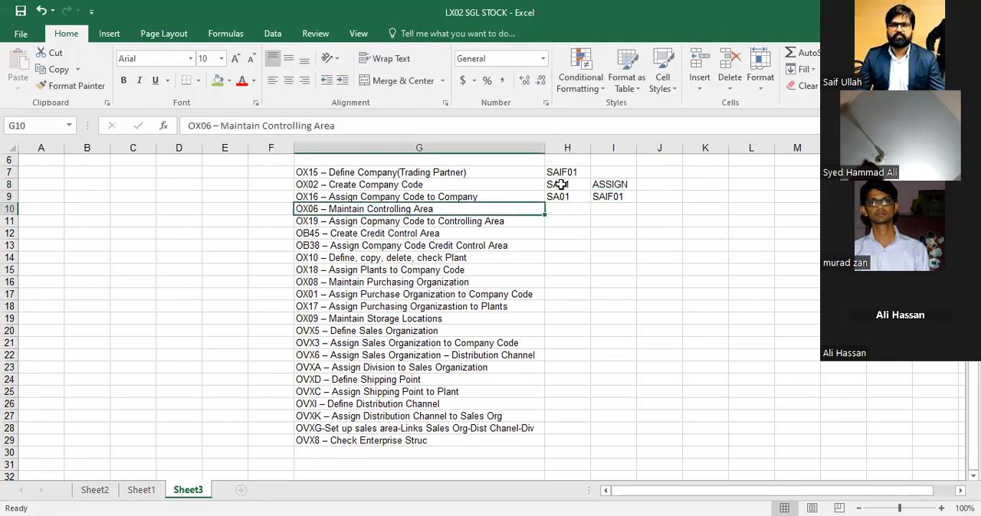
pyautogui.press('F2')
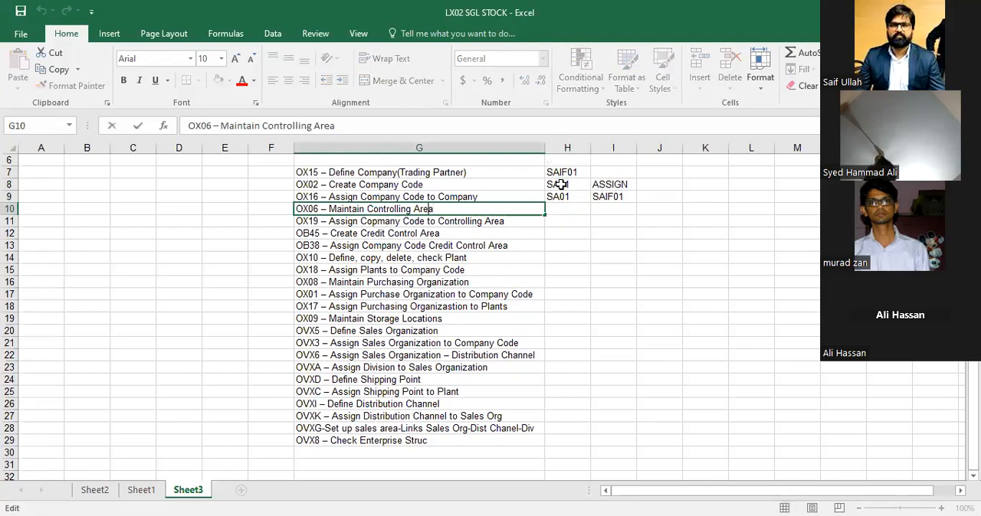
pyautogui.hotkey('shift', 'Left')
pyautogui.hotkey('shift', 'Left')
pyautogui.hotkey('shift', 'Left')
pyautogui.hotkey('shift', 'Left')
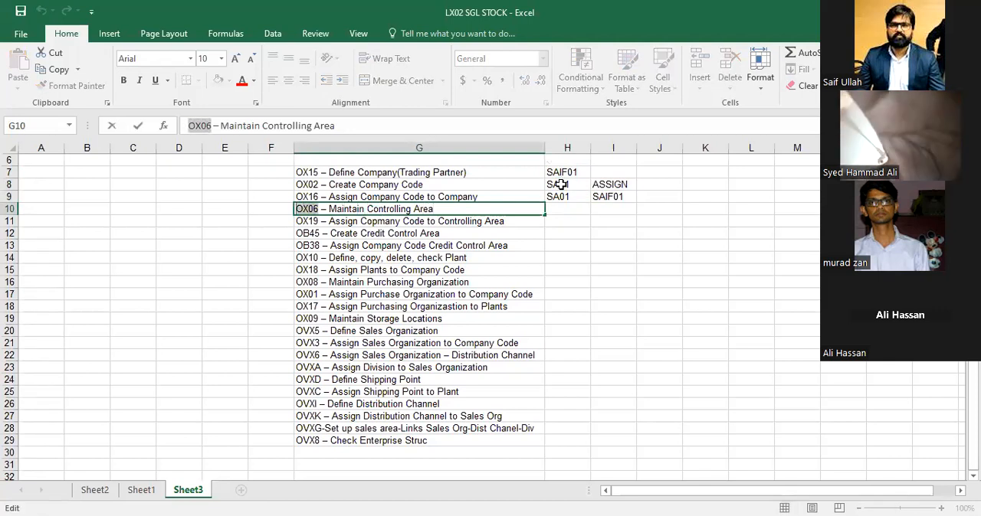
pyautogui.hotkey('ctrl', 'c')
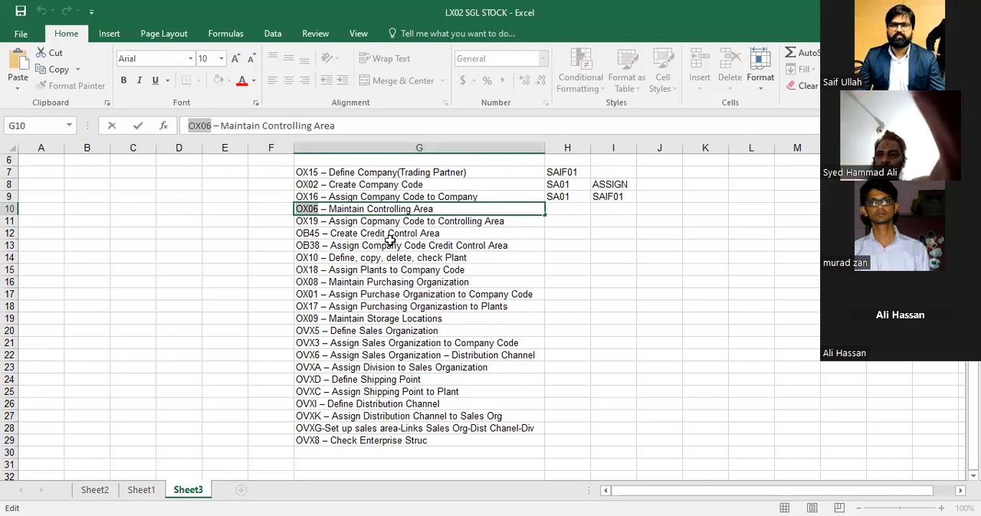
pyautogui.click(388, 216)
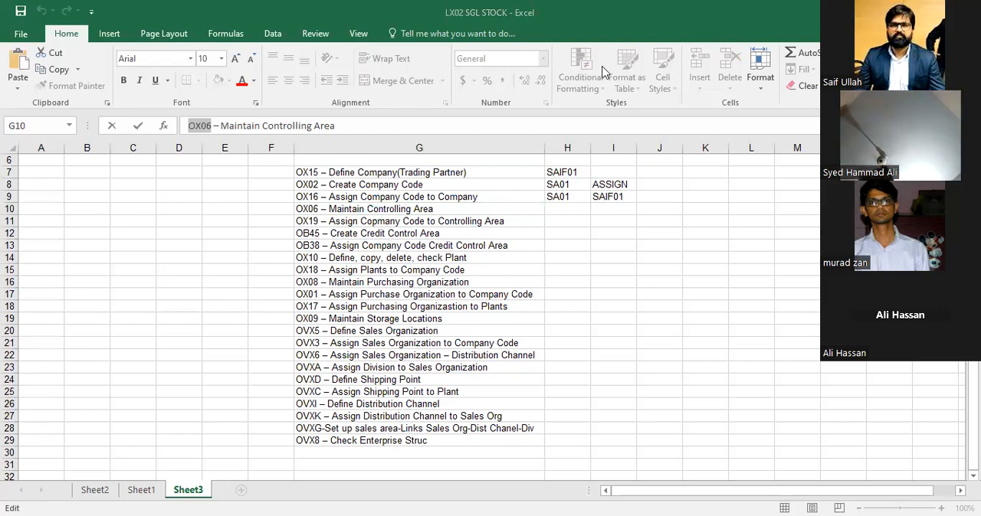
# Return to SAP, leave the company assignment view and open transaction OX06 with its overview of controlling areas
pyautogui.hotkey('alt', 'Tab')
pyautogui.click(213, 39)
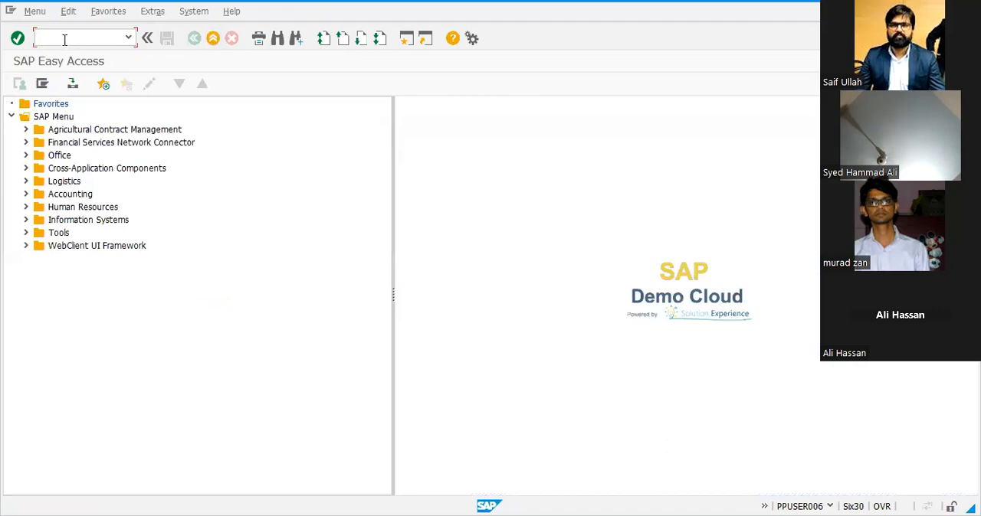
pyautogui.press('Return')
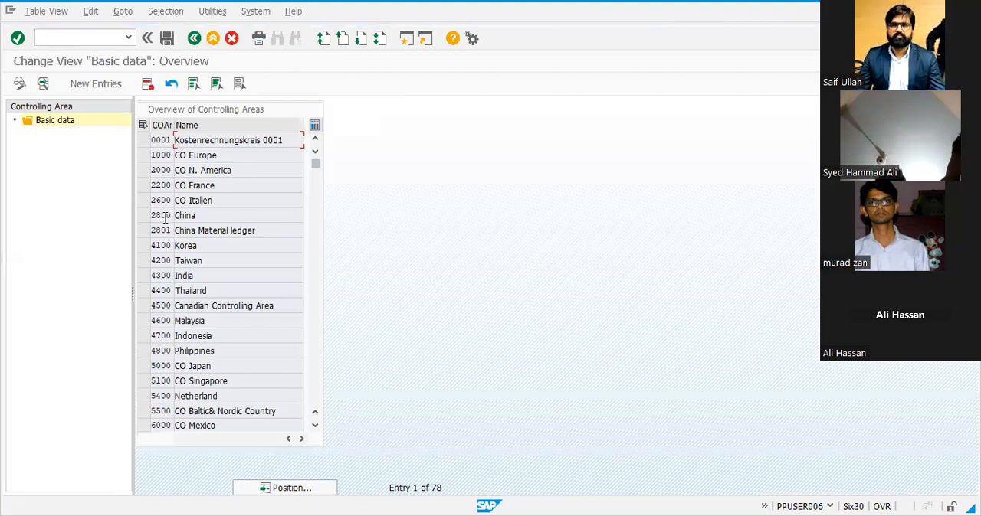
pyautogui.scroll(-2, 157, 256)
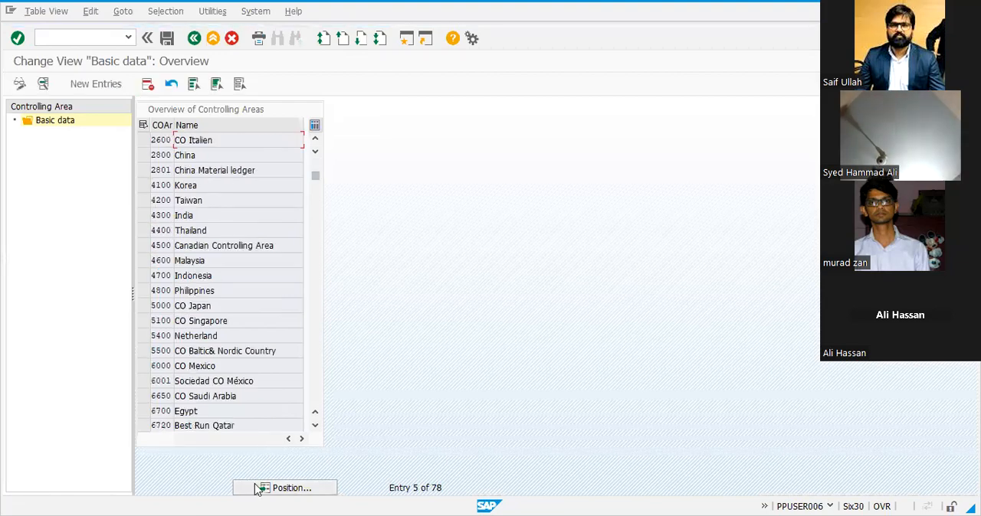
# Look up SAIF in the overview of controlling areas and mark the SL01 entry
pyautogui.click(260, 489)
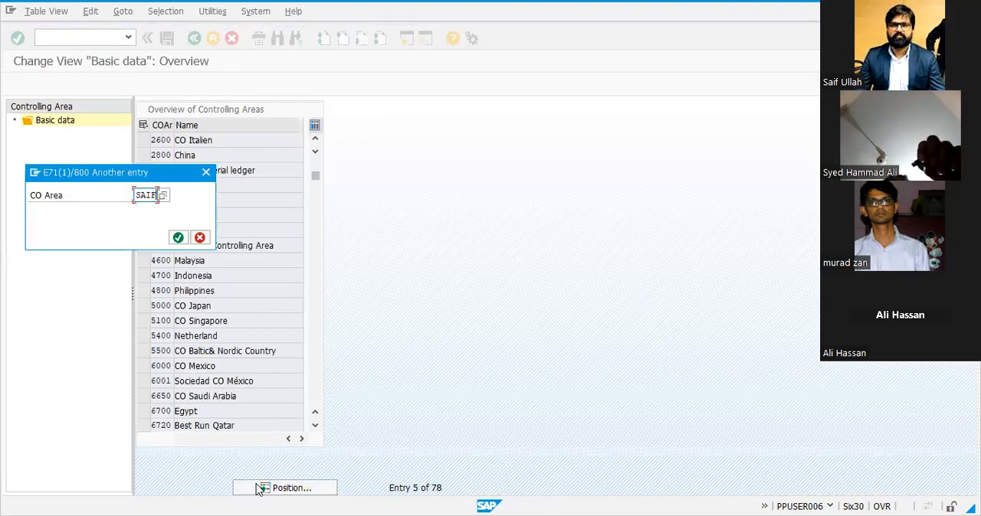
pyautogui.press('Return')
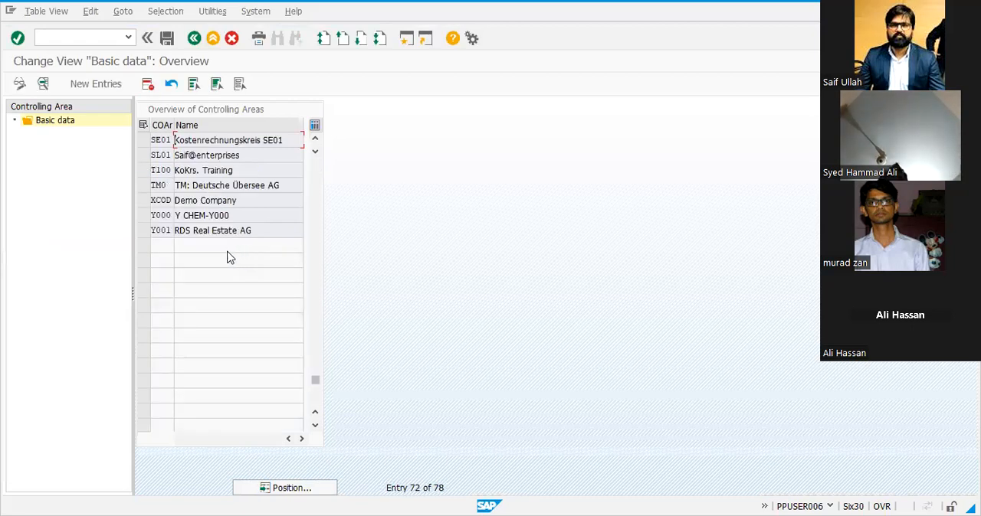
pyautogui.click(144, 156)
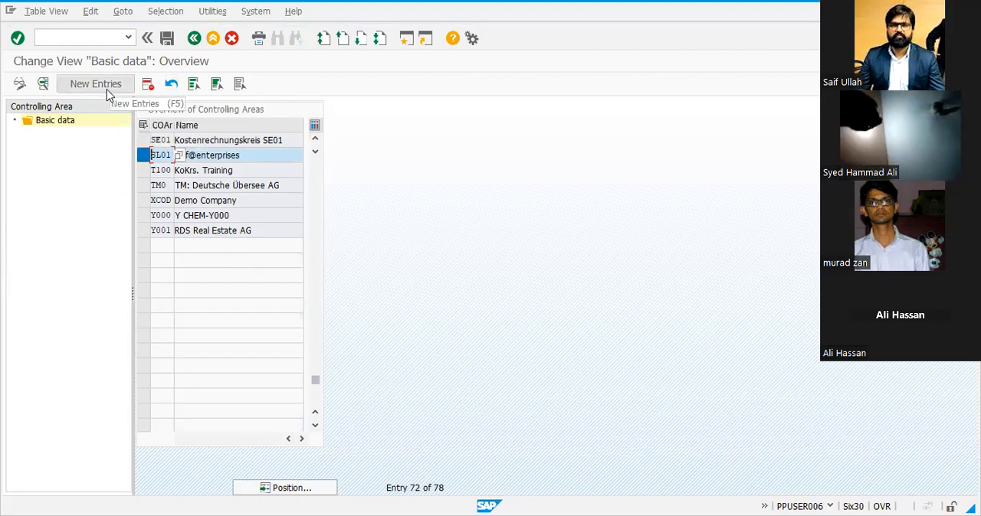
pyautogui.click(19, 84)
pyautogui.click(20, 83)
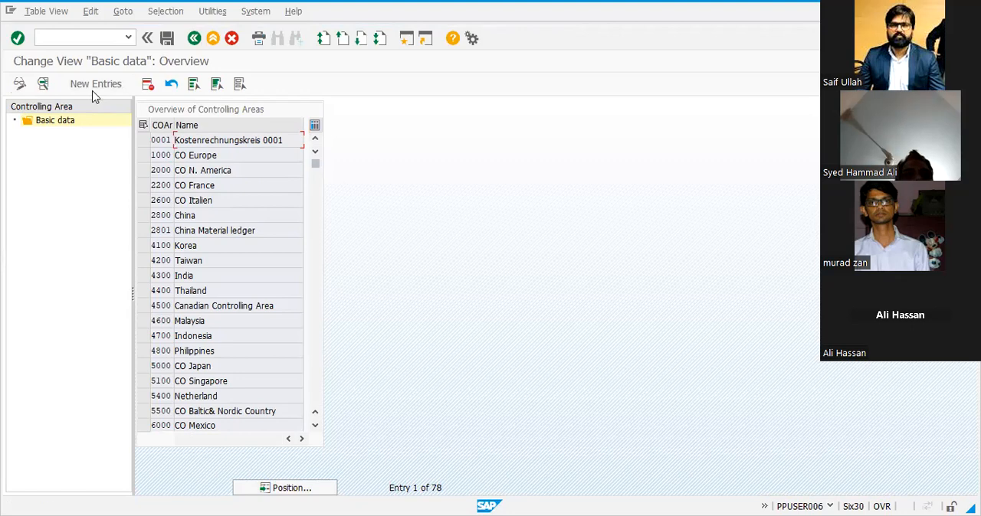
# Create a new controlling area SA01 with the name SAIF01@ENTERPRISES
pyautogui.click(93, 91)
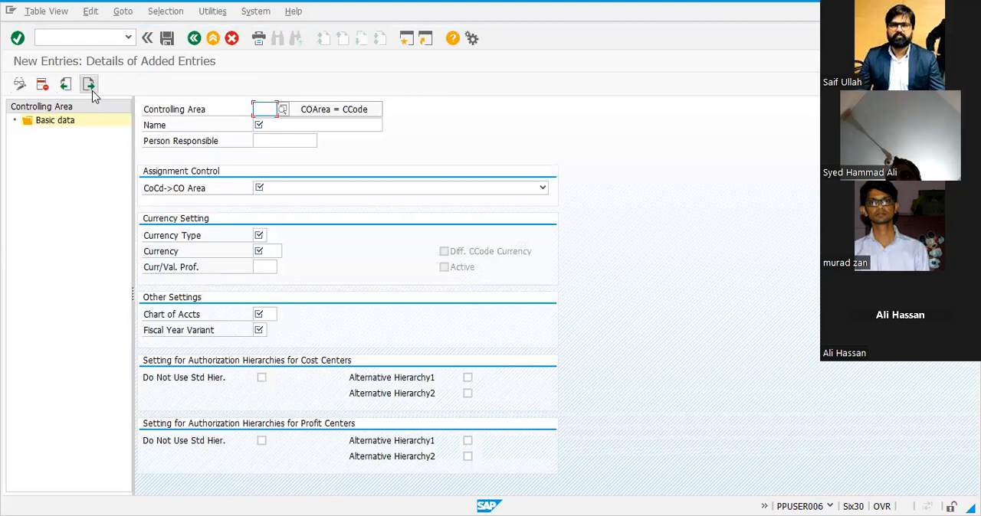
pyautogui.write('SA03')
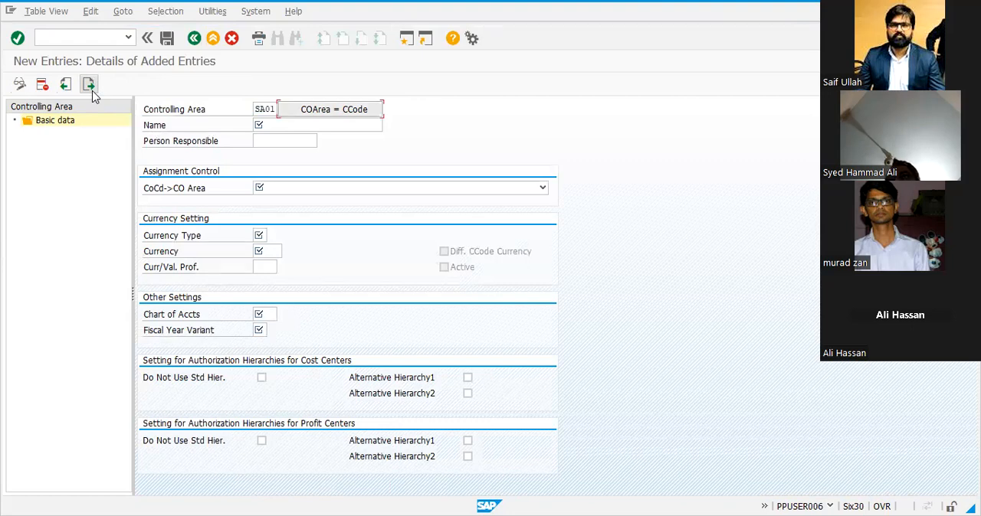
pyautogui.press('Tab')
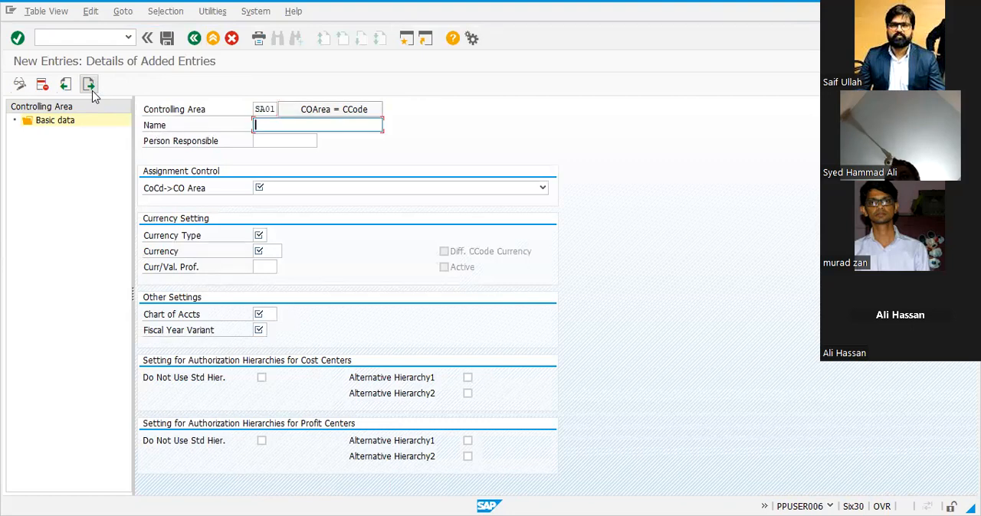
pyautogui.write('SAIF01')
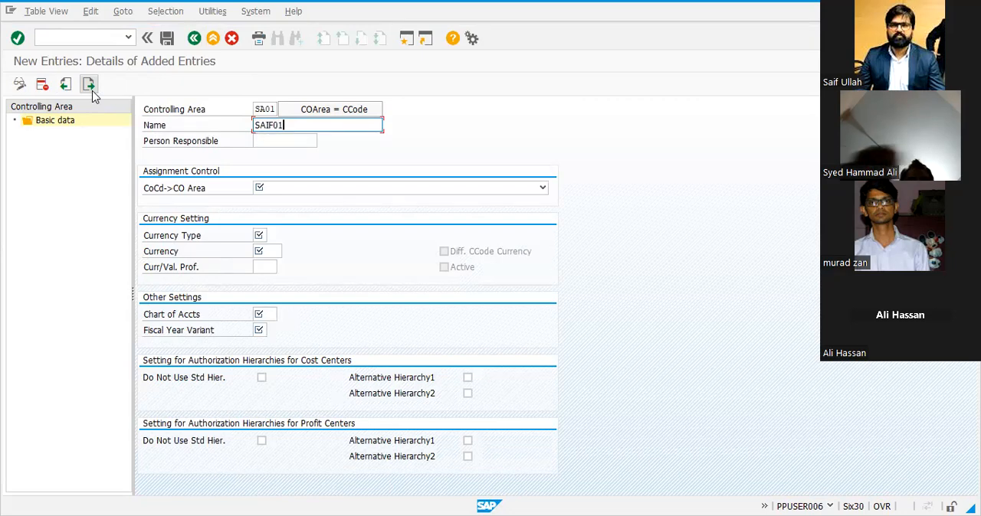
pyautogui.write('@ENTERPRISES')
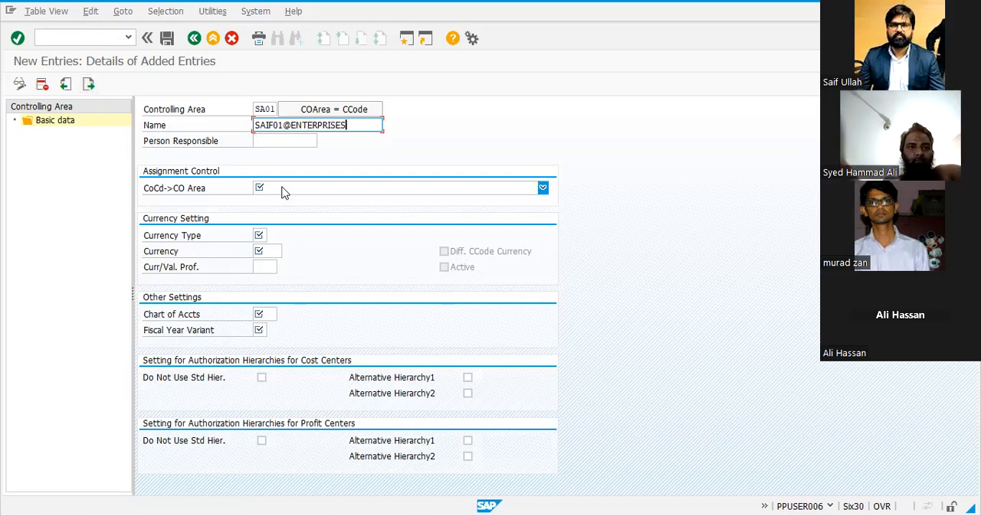
# Set the controlling area's assignment control to 2 Cross-company-code cost accounting, with currency type 20 and currency PKR
pyautogui.click(542, 188)
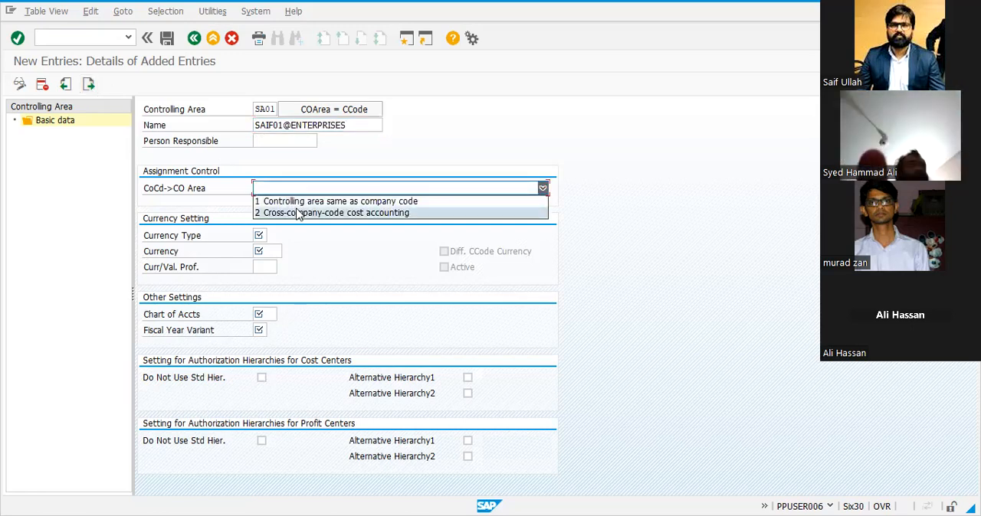
pyautogui.click(297, 213)
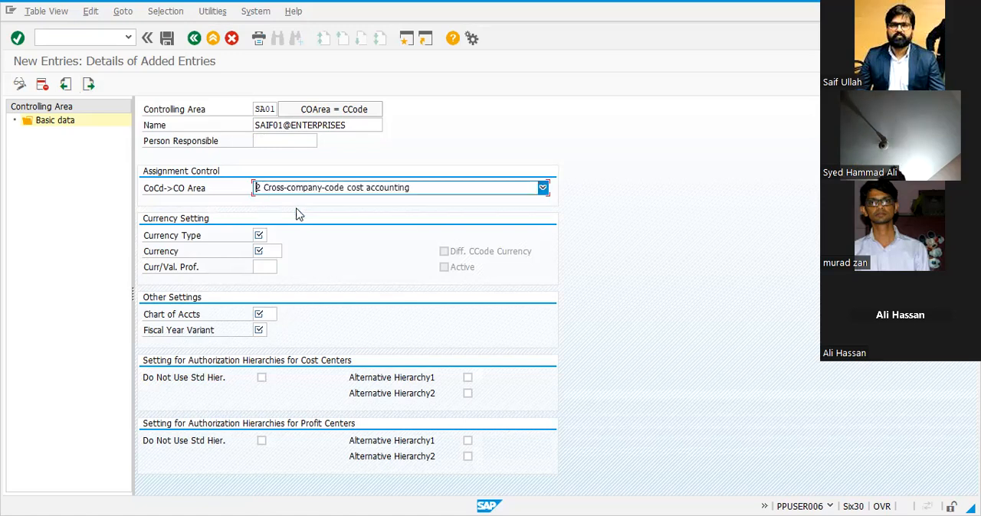
pyautogui.click(258, 235)
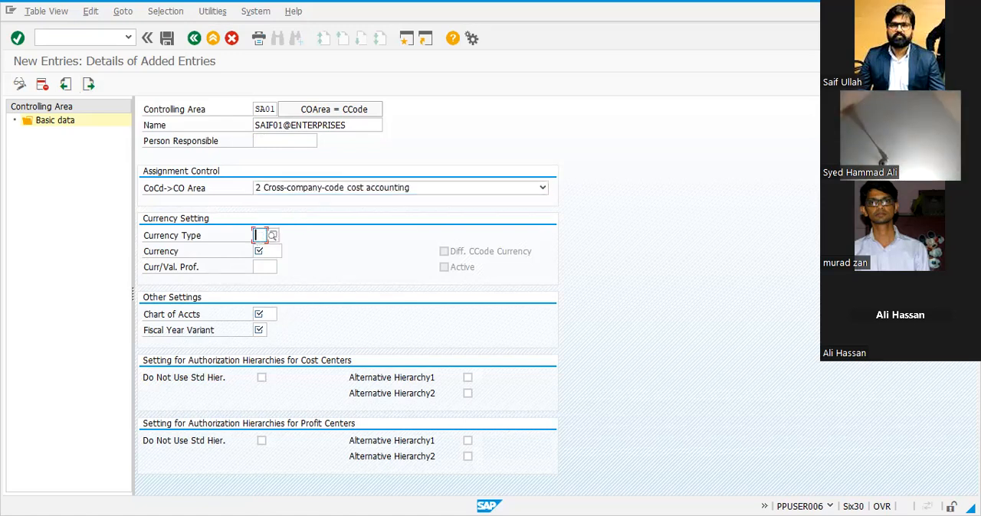
pyautogui.write('20')
pyautogui.press('Tab')
pyautogui.write('PKR')
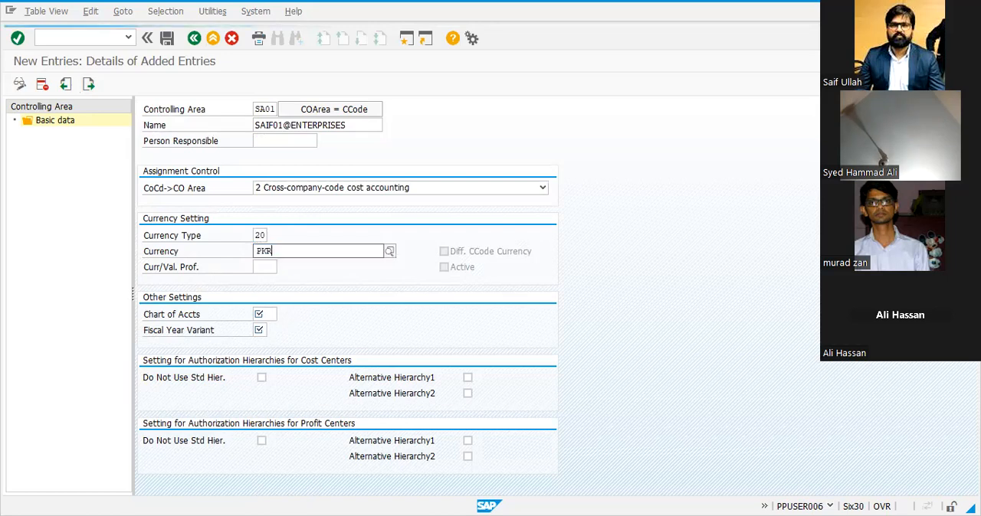
pyautogui.press('Tab')
pyautogui.press('Tab')
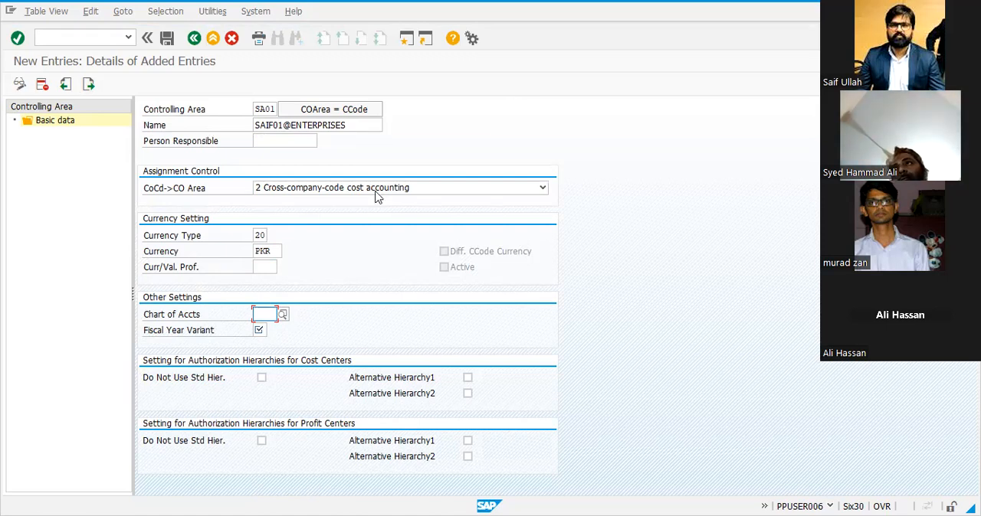
# Set the chart of accounts to SAIF and the fiscal year variant to 00, acknowledging the currency type 20 note
pyautogui.click(407, 38)
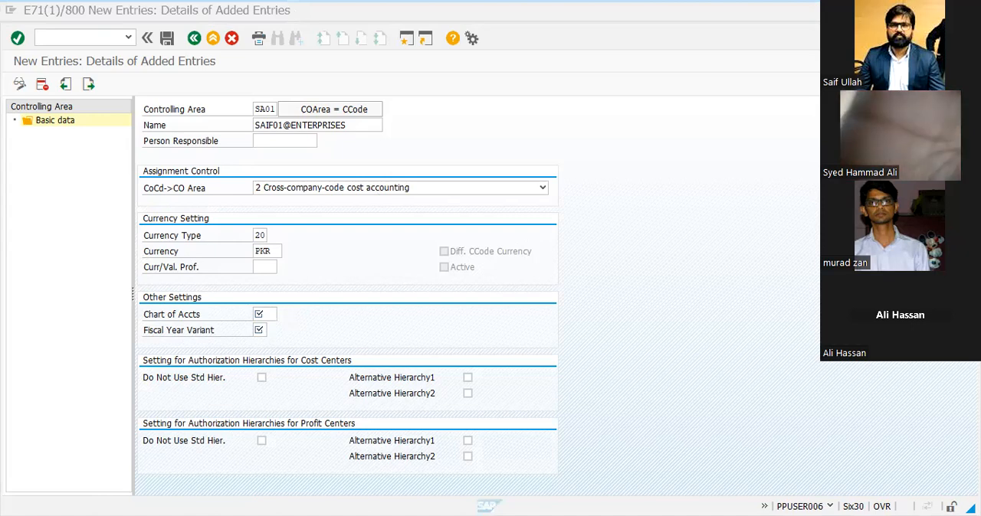
pyautogui.click(261, 314)
pyautogui.write('SAI')
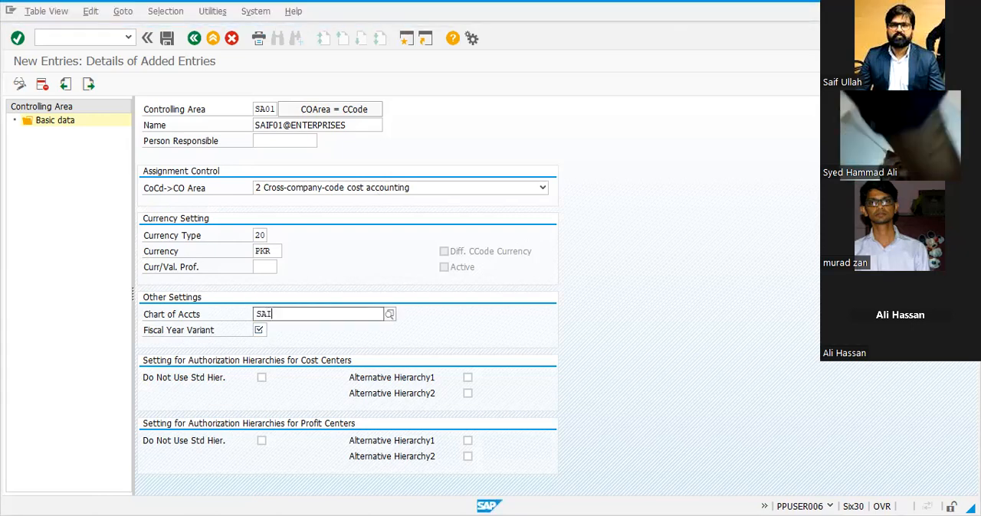
pyautogui.write('F')
pyautogui.press('Tab')
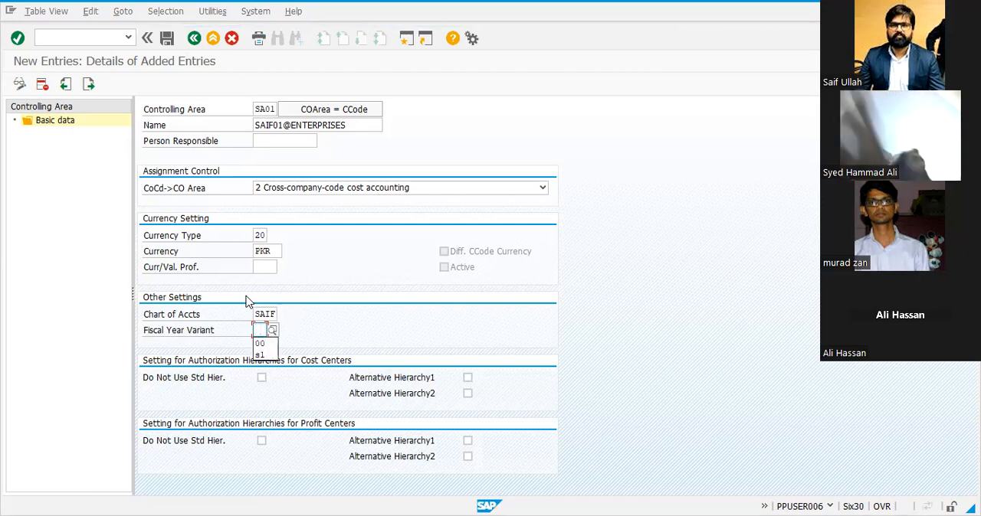
pyautogui.press('Down')
pyautogui.press('Return')
pyautogui.press('Return')
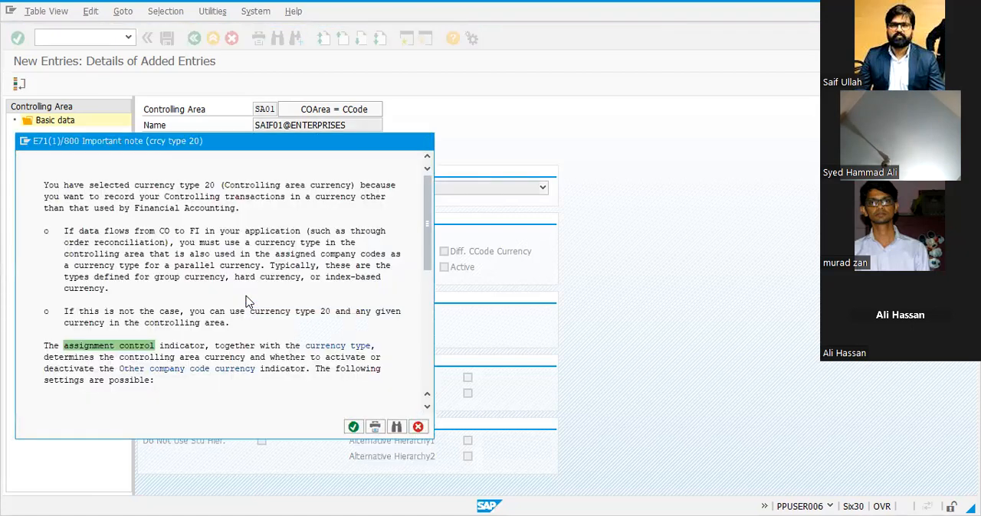
pyautogui.press('Return')
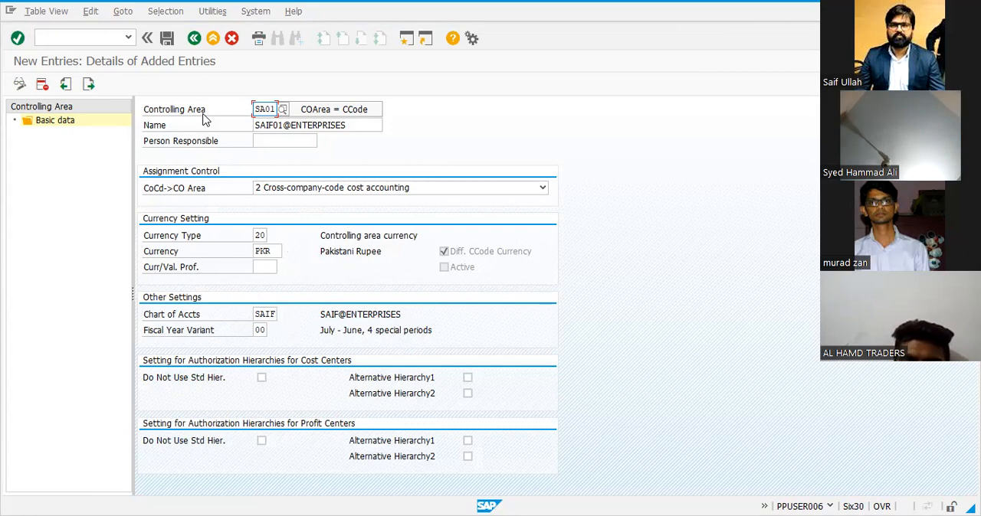
# Save controlling area SA01 and return to the overview of controlling areas
pyautogui.click(165, 41)
pyautogui.click(154, 237)
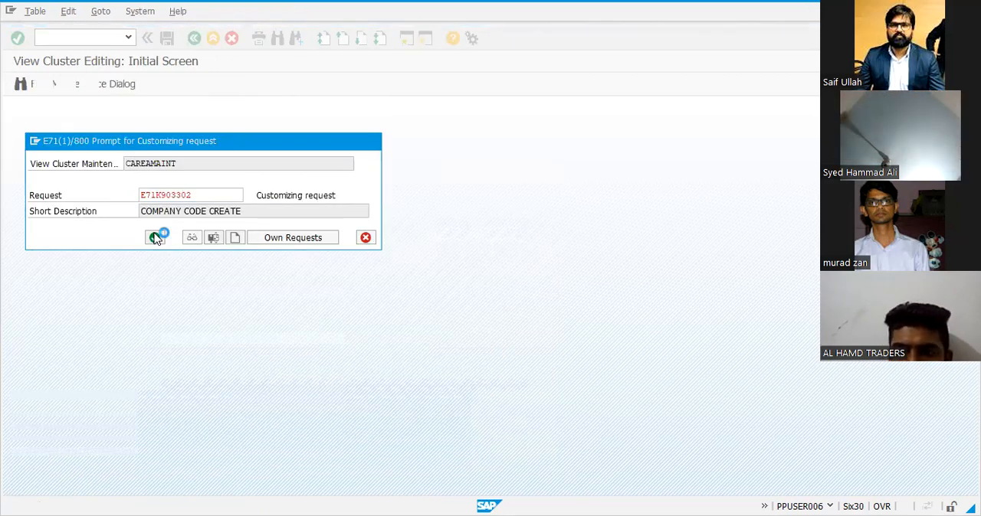
pyautogui.click(194, 38)
pyautogui.click(195, 40)
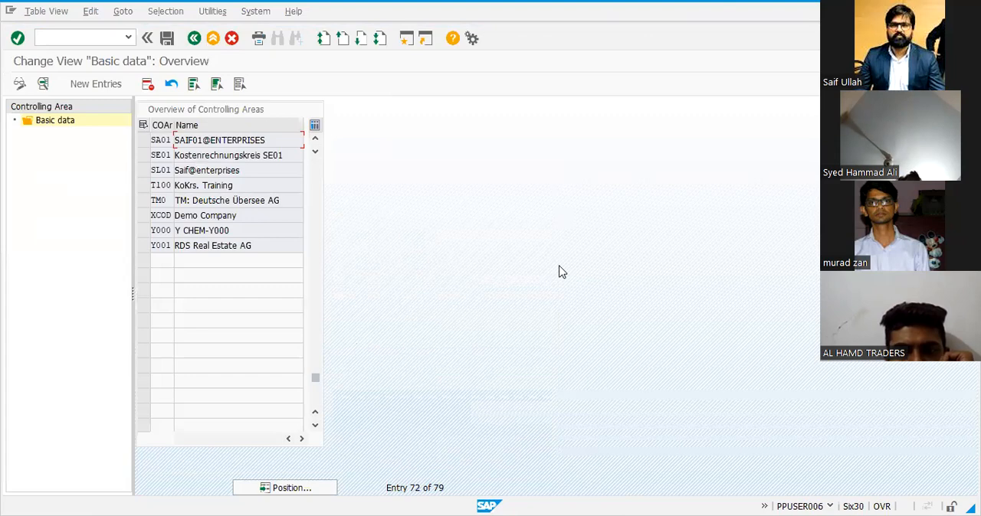
# Switch to the Excel list and record SA01 in H10 beside the OX06 Maintain Controlling Area entry
pyautogui.hotkey('alt', 'Tab')
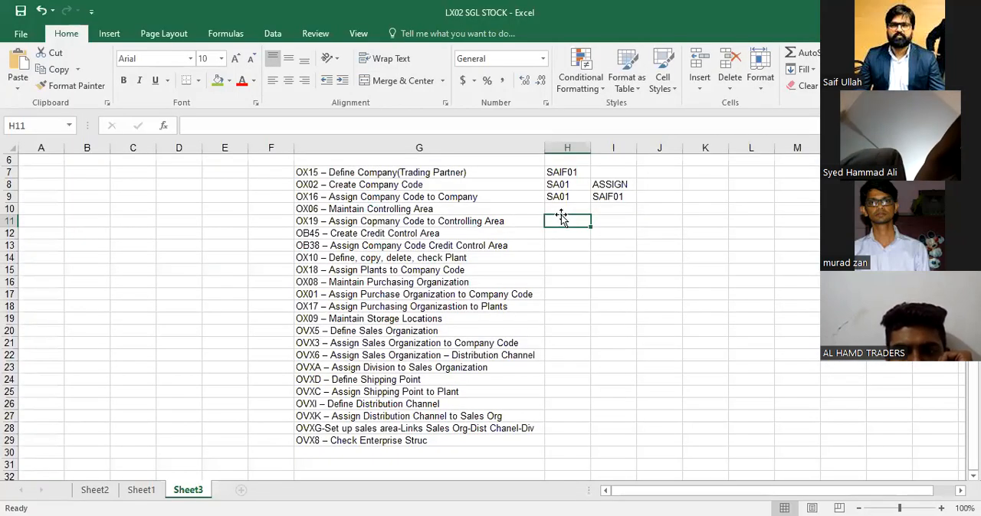
pyautogui.click(559, 213)
pyautogui.write('SA01')
pyautogui.press('Return')
# Copy the transaction code OX19 out of the company code to controlling area entry in G11
pyautogui.press('Left')
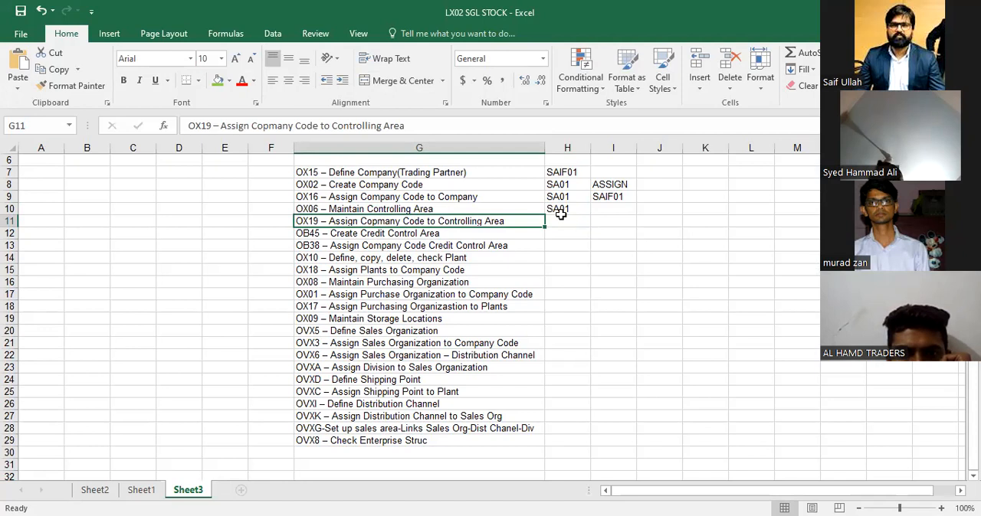
pyautogui.press('F2')
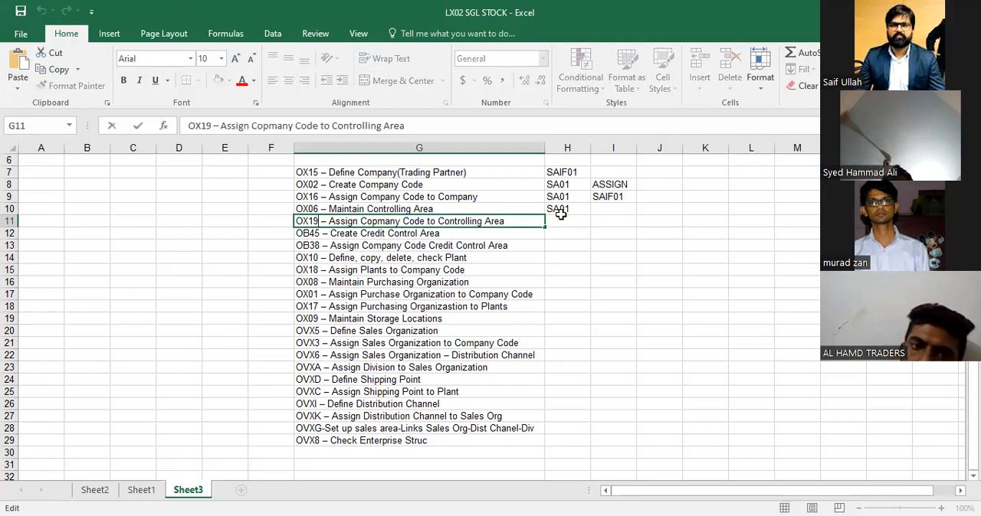
pyautogui.hotkey('shift', 'Left')
pyautogui.hotkey('shift', 'Left')
pyautogui.hotkey('shift', 'Left')
pyautogui.hotkey('shift', 'Left')
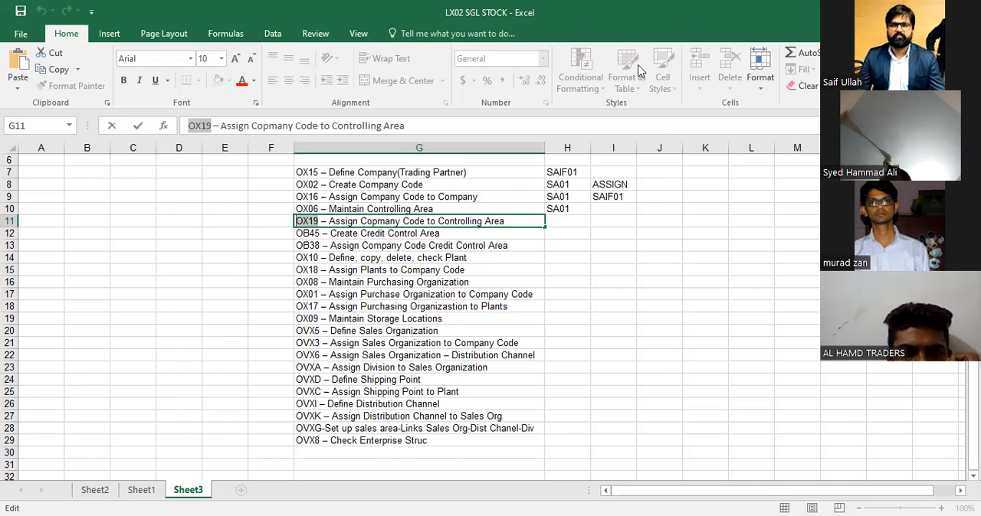
# Return to SAP, leave the controlling area maintenance and open transaction OX19
pyautogui.hotkey('alt', 'Tab')
pyautogui.click(207, 38)
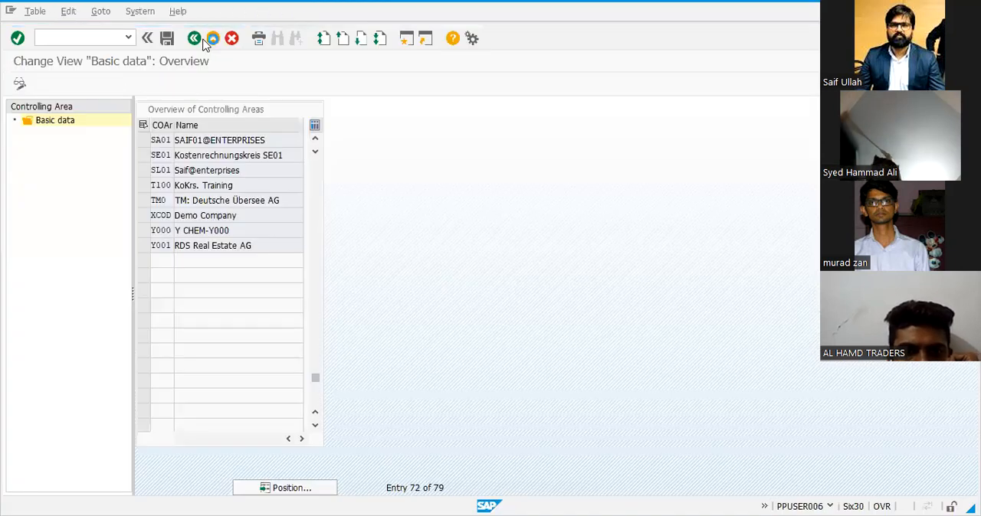
pyautogui.click(204, 257)
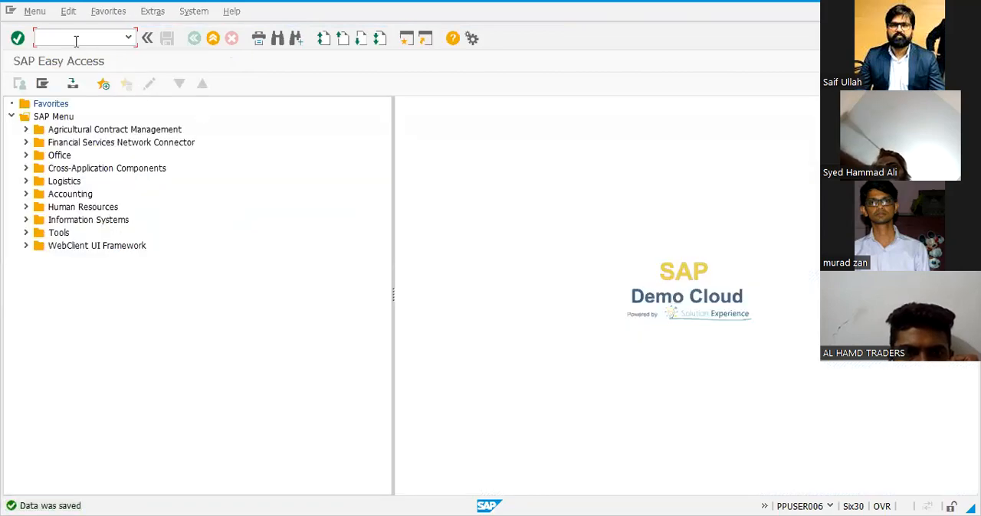
pyautogui.write('OX19')
pyautogui.press('Return')
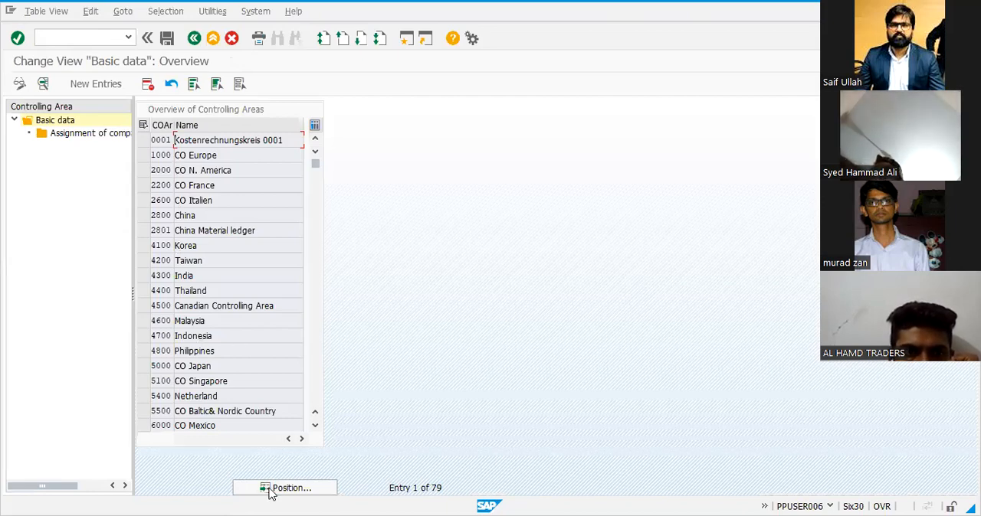
# Find controlling area SA01 in the overview, select it and open its assignment of company codes
pyautogui.click(269, 492)
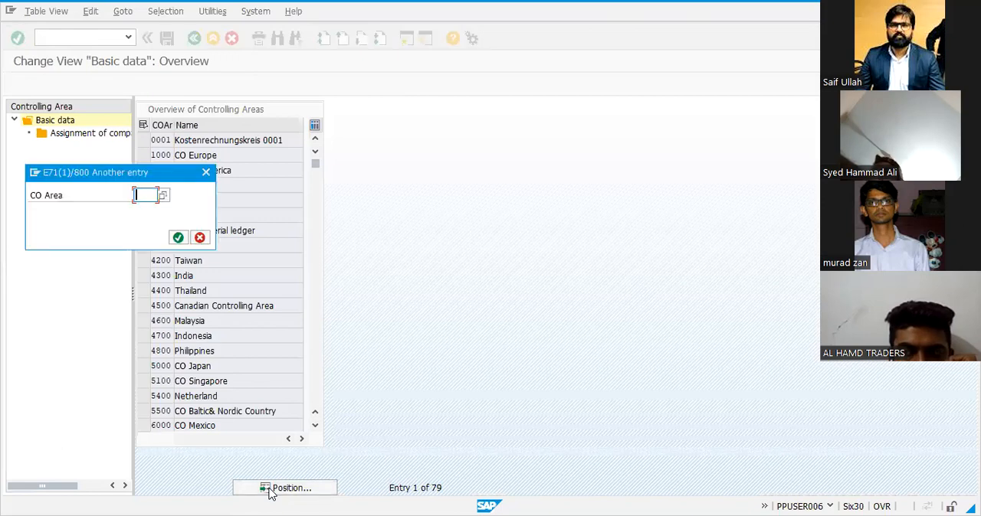
pyautogui.write('SA01')
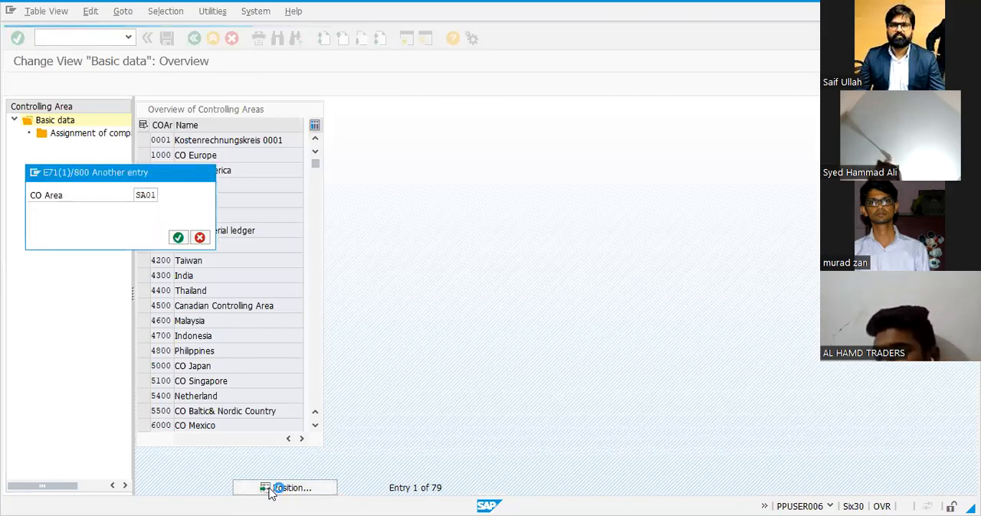
pyautogui.press('Return')
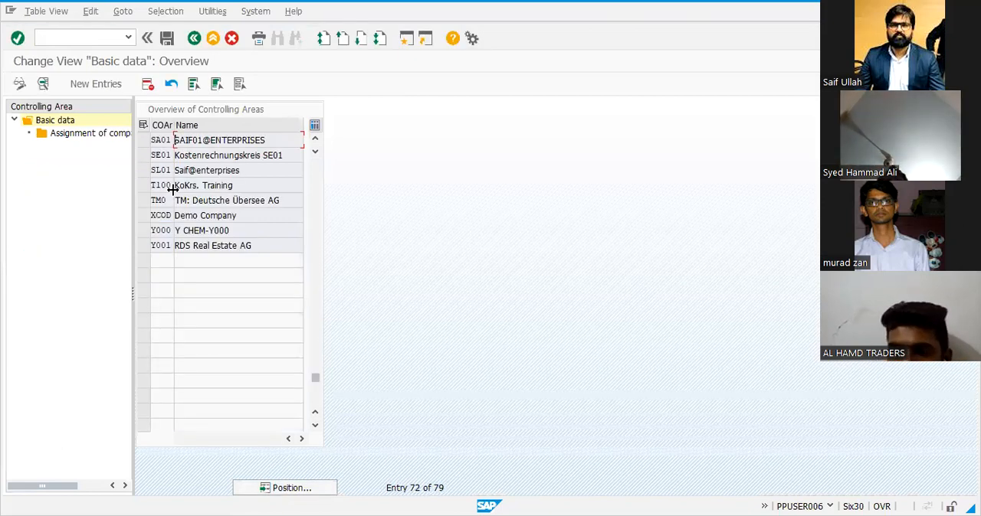
pyautogui.click(143, 142)
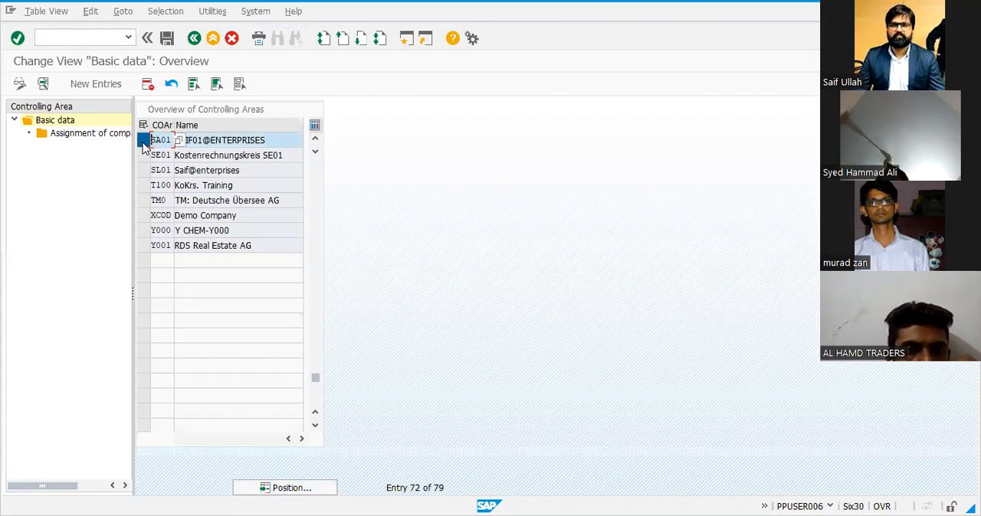
pyautogui.doubleClick(98, 136)
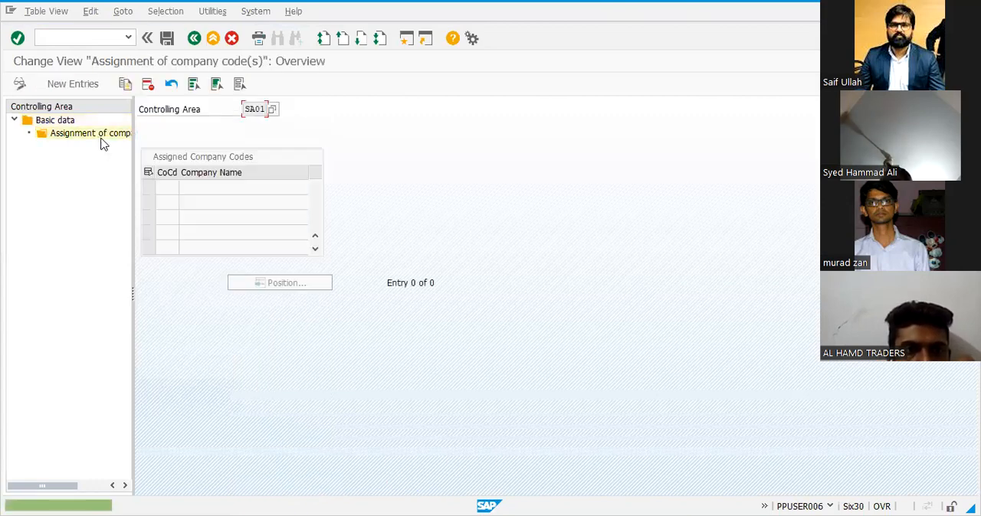
# Try to assign company code SA01 to controlling area SA01 as a new entry
pyautogui.click(73, 84)
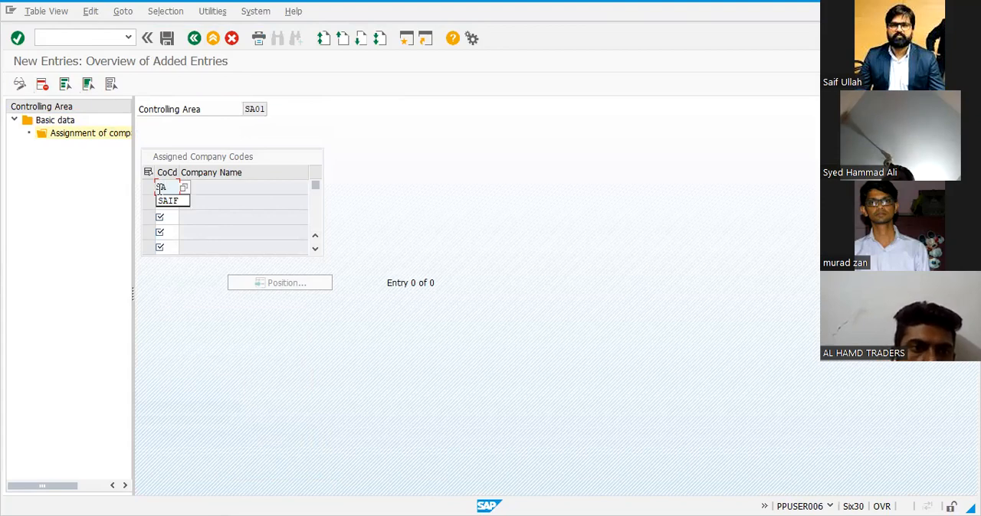
pyautogui.write('01')
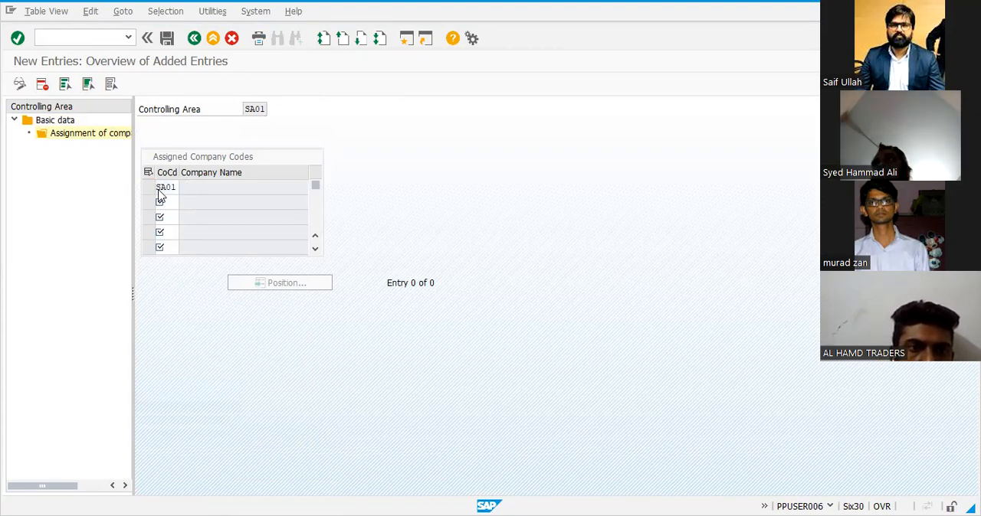
pyautogui.press('Return')
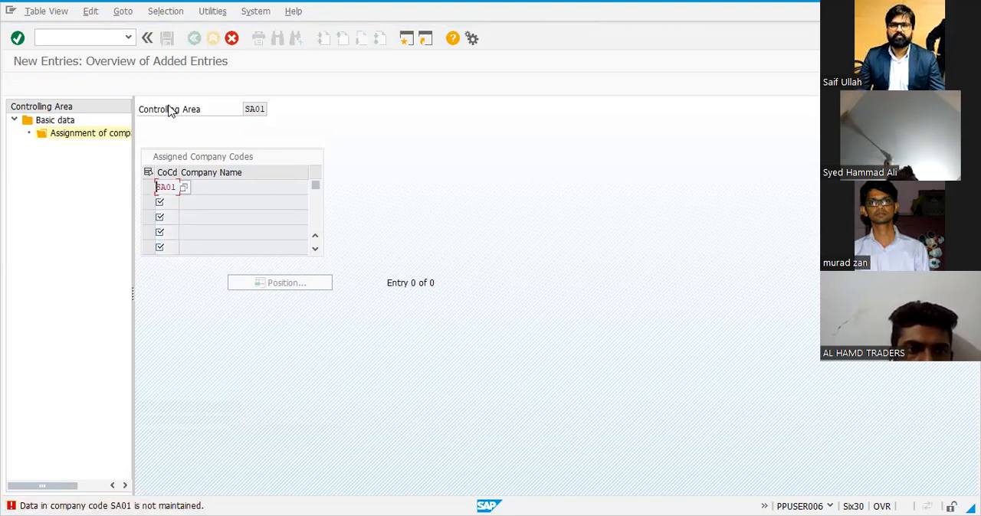
pyautogui.press('Return')
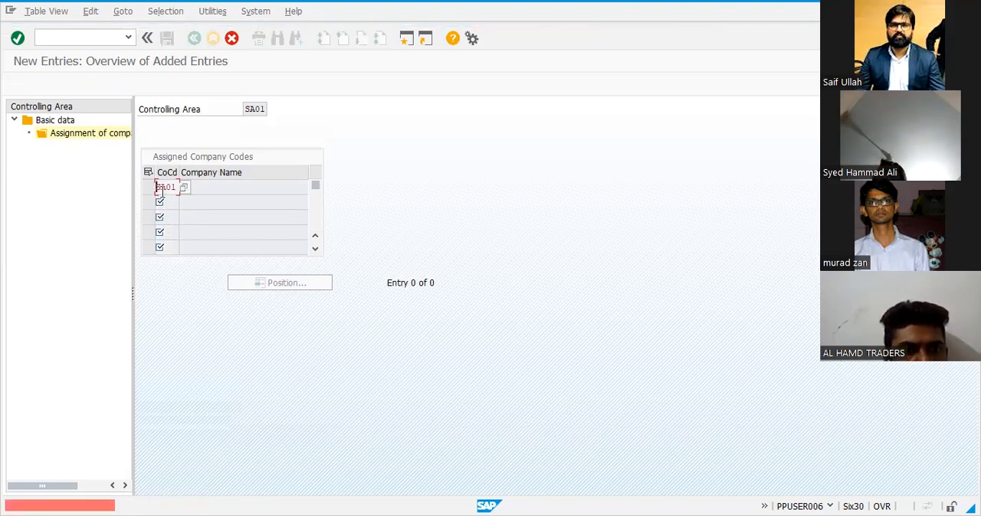
# Try to assign company code SAIF to the controlling area in place of SA01
pyautogui.write('SAIF')
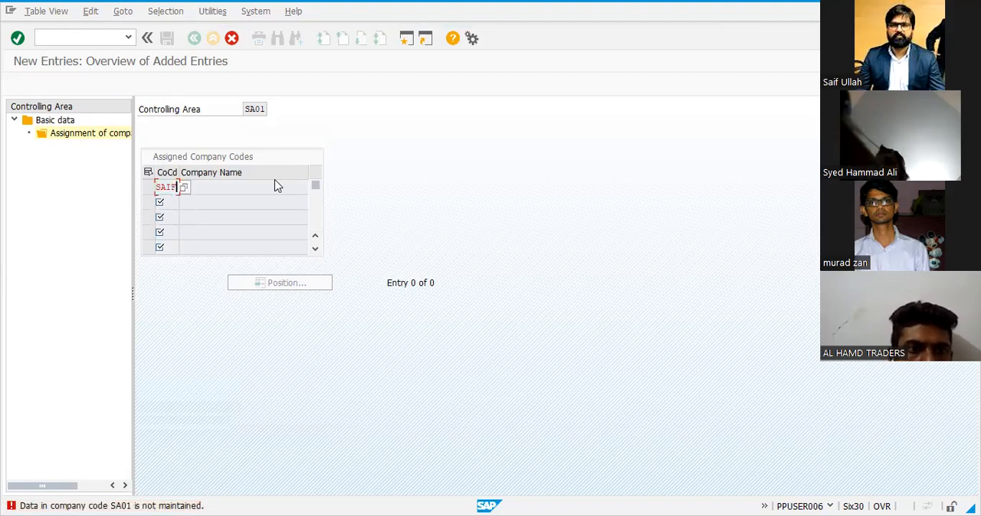
pyautogui.press('Return')
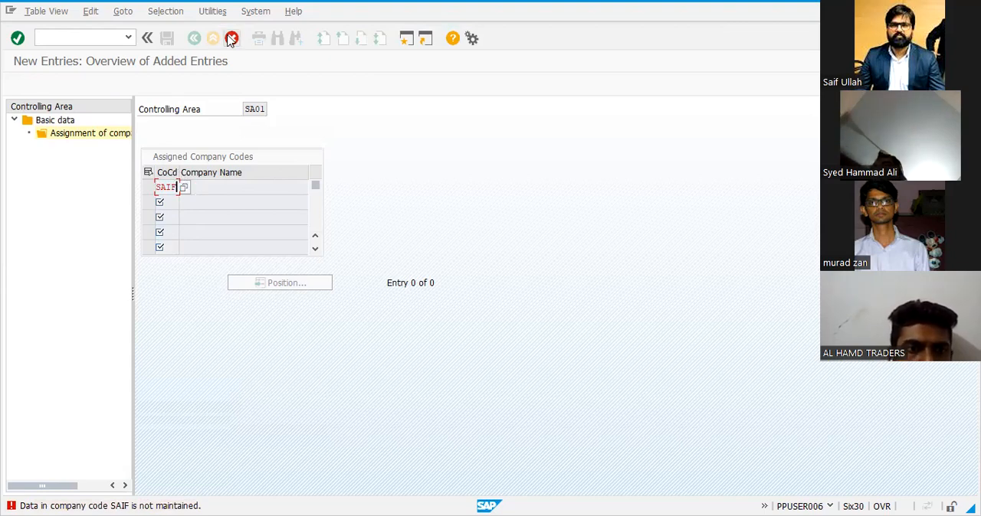
pyautogui.press('Return')
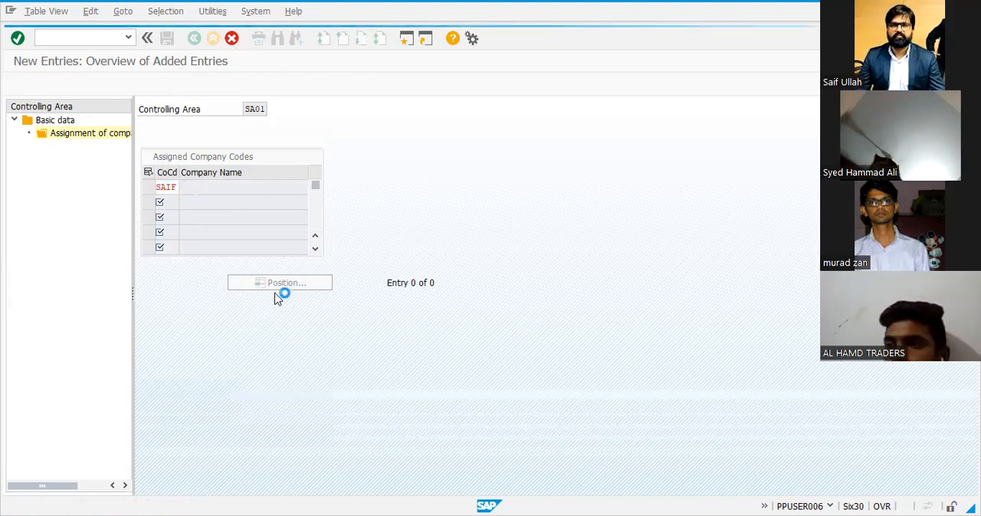
# Leave the company code assignment without saving, switch to the Excel list and fill row 11, the OX19 entry, with red
pyautogui.click(188, 258)
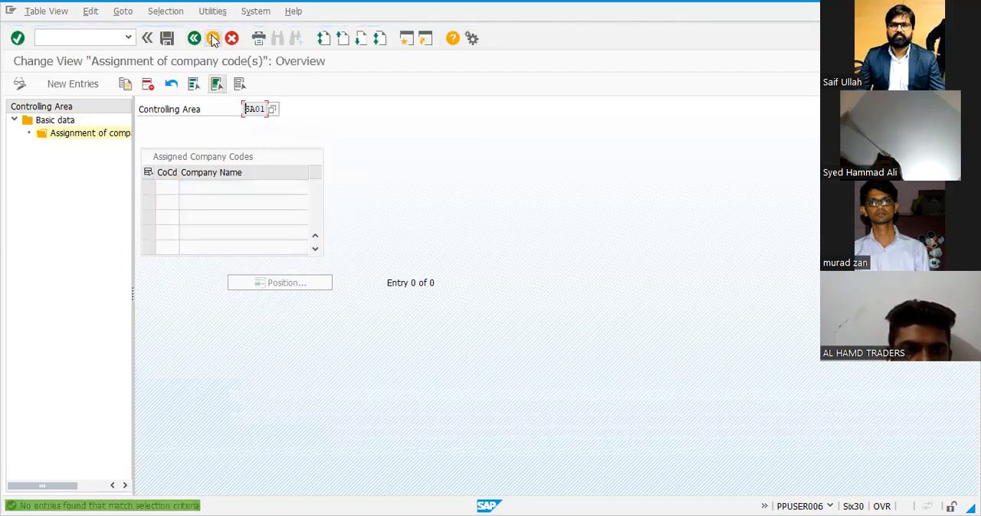
pyautogui.click(213, 38)
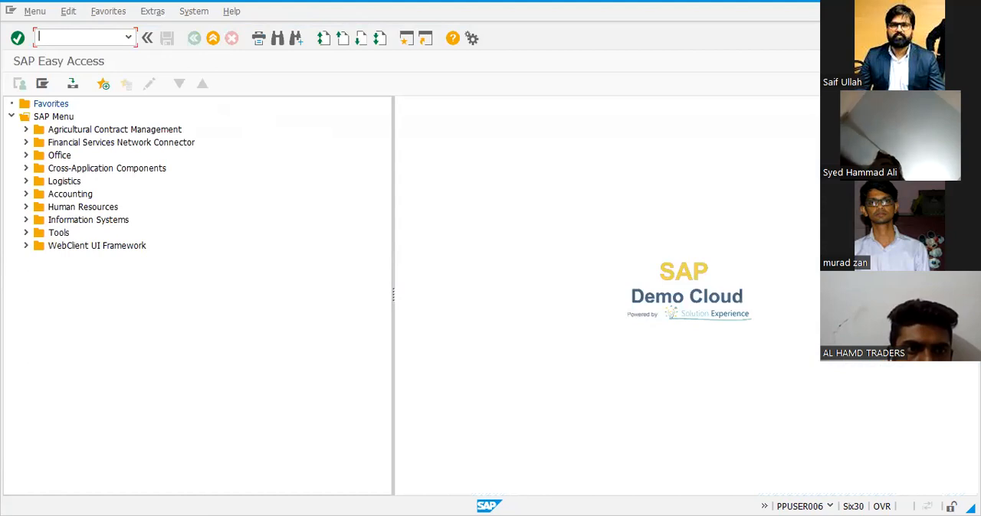
pyautogui.hotkey('alt', 'Tab')
pyautogui.click(7, 222)
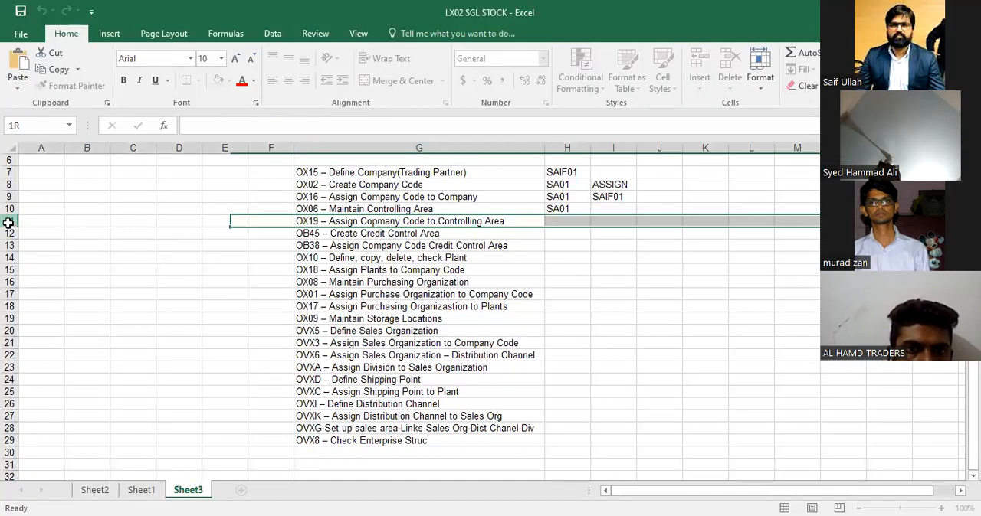
pyautogui.click(229, 81)
pyautogui.click(229, 192)
pyautogui.click(388, 284)
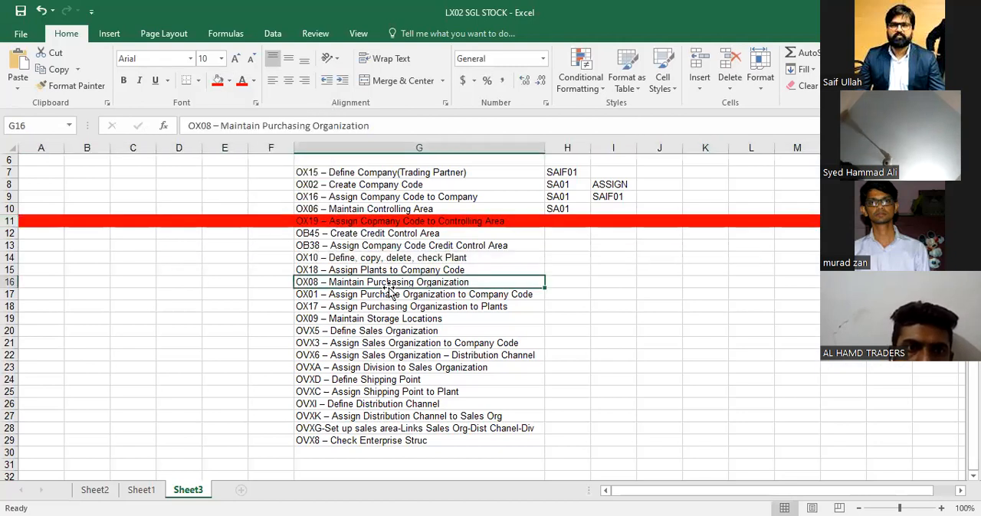
# Clear the two credit control area entries, OB45 and OB38, from G12 and G13
pyautogui.click(370, 235)
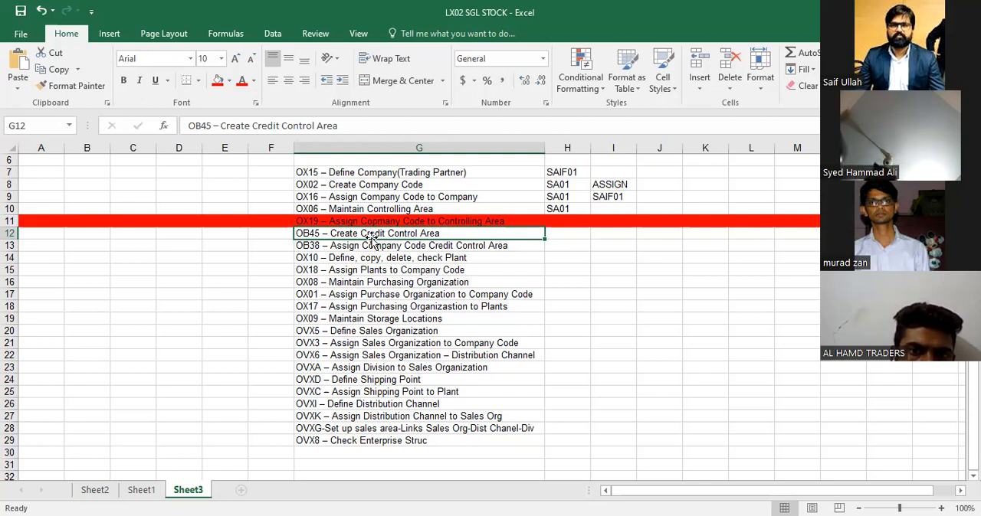
pyautogui.press('Delete')
pyautogui.press('Down')
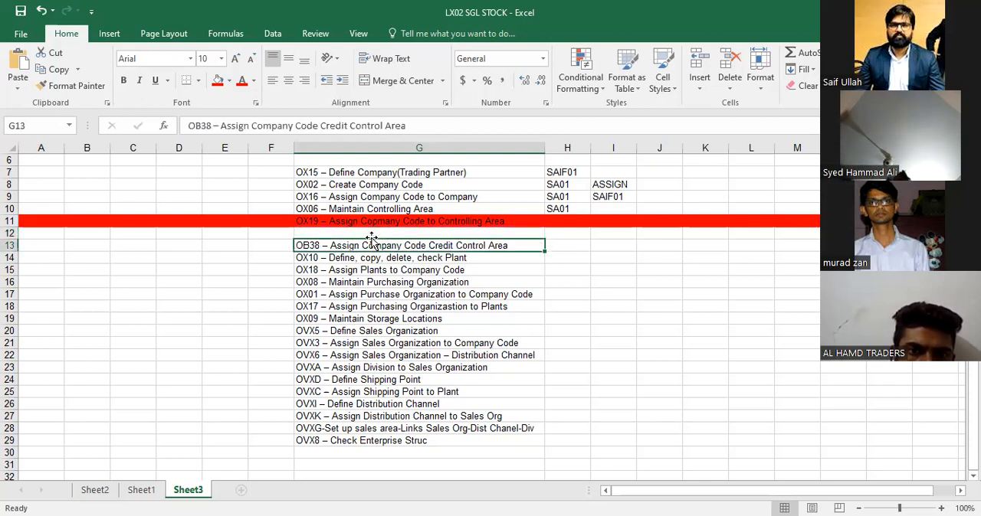
pyautogui.press('Delete')
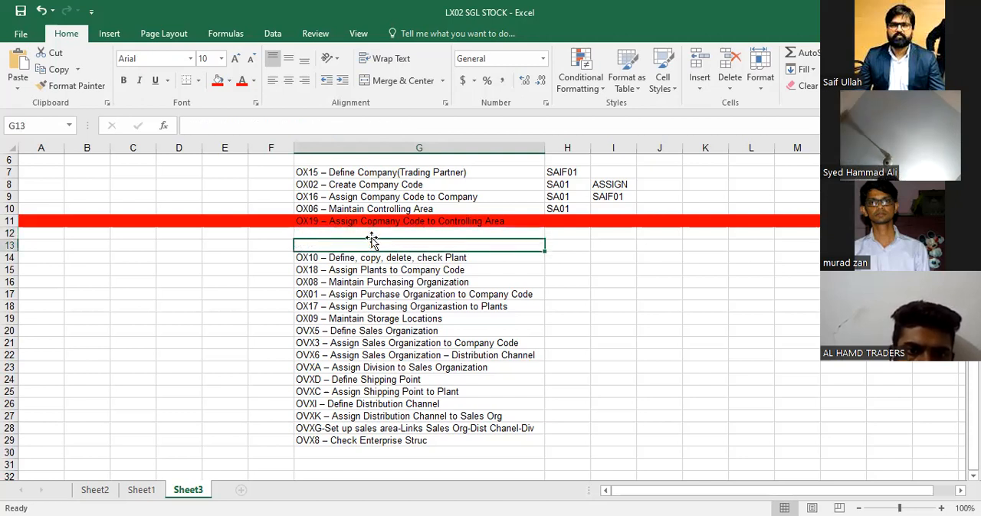
# Copy the transaction code OX10 out of the plant entry in G14, switch to SAP and open that transaction
pyautogui.press('Down')
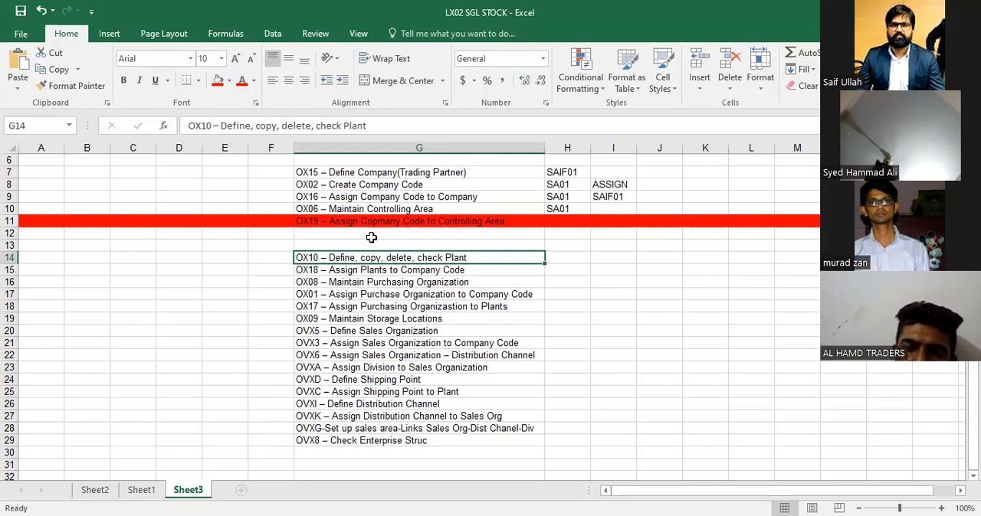
pyautogui.press('F2')
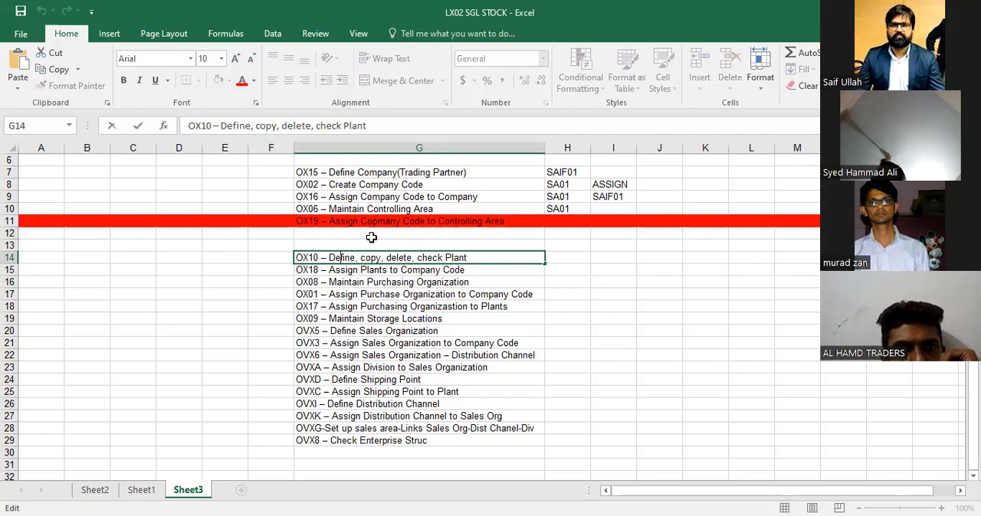
pyautogui.hotkey('shift', 'Left')
pyautogui.hotkey('shift', 'Left')
pyautogui.hotkey('shift', 'Left')
pyautogui.hotkey('ctrl', 'c')
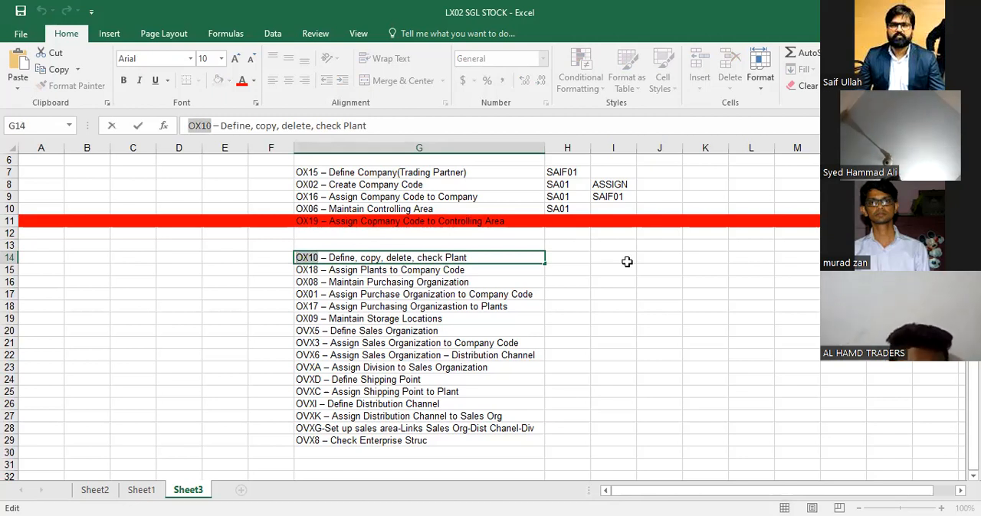
pyautogui.hotkey('alt', 'Tab')
pyautogui.hotkey('ctrl', 'v')
pyautogui.press('Return')
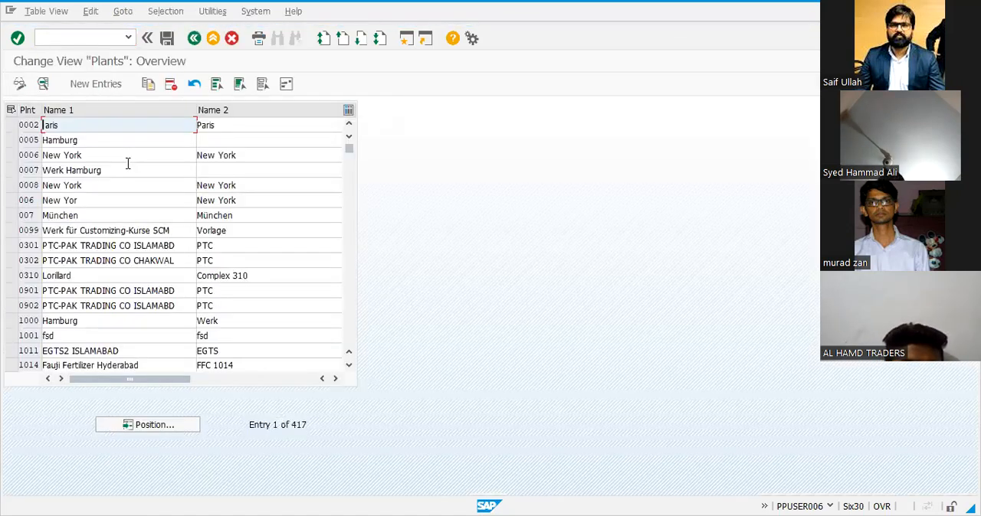
# Find plant SAIF in the plants overview by positioning the list on it
pyautogui.scroll(-2, 48, 220)
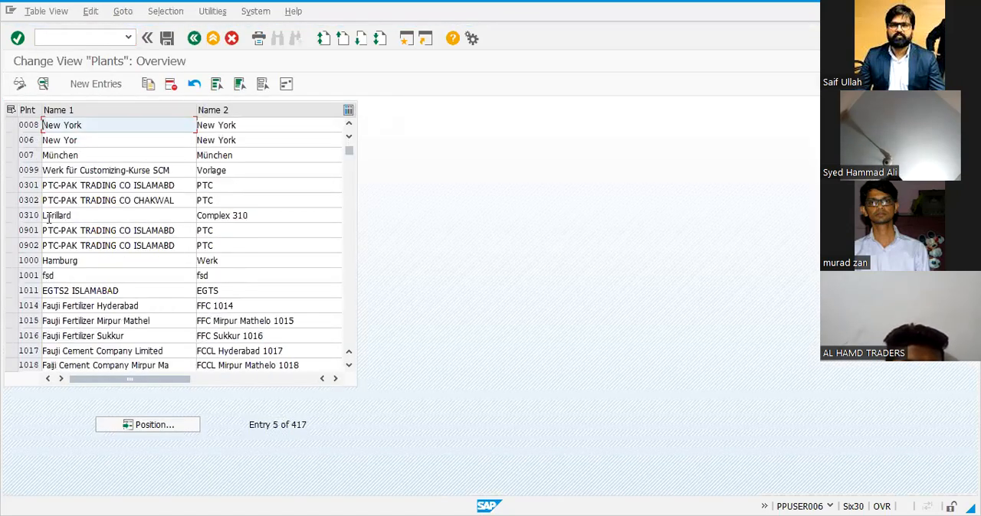
pyautogui.scroll(-3, 47, 220)
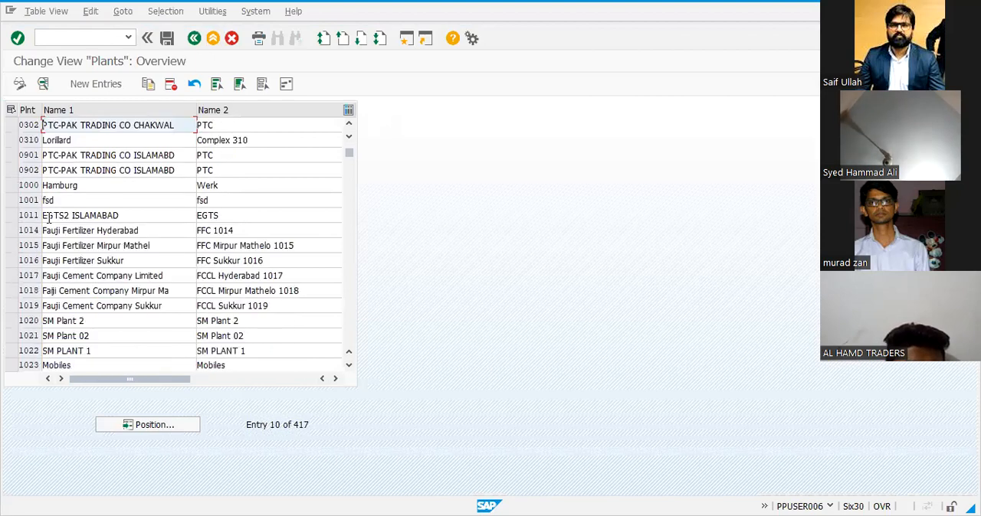
pyautogui.click(122, 425)
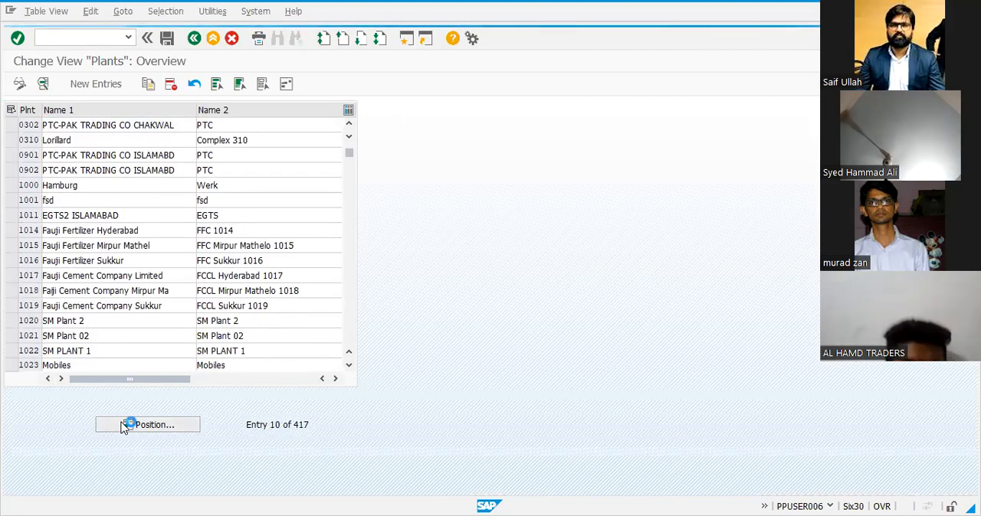
pyautogui.write('SAIF')
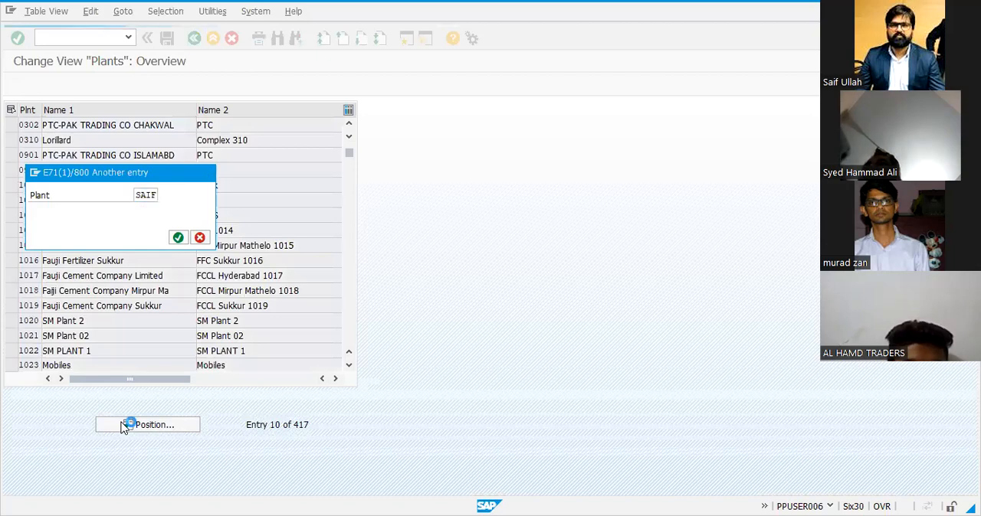
pyautogui.press('Return')
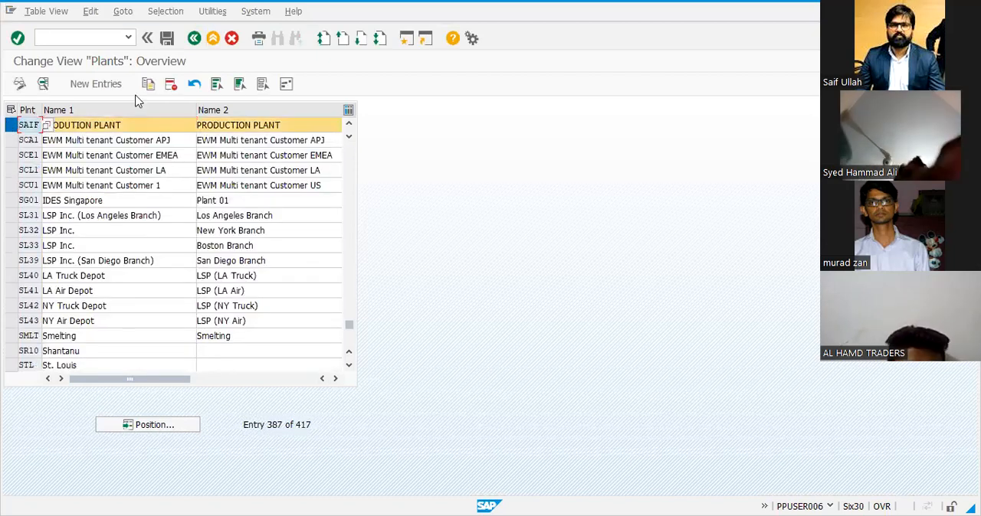
# Copy plant SAIF as a new plant with the code SA01
pyautogui.click(149, 88)
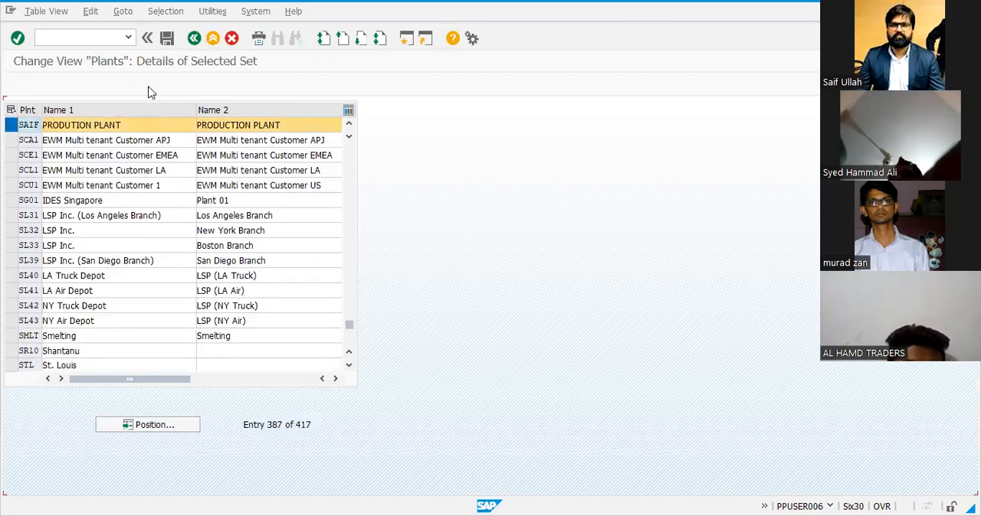
pyautogui.click(98, 109)
pyautogui.write('01')
pyautogui.click(113, 126)
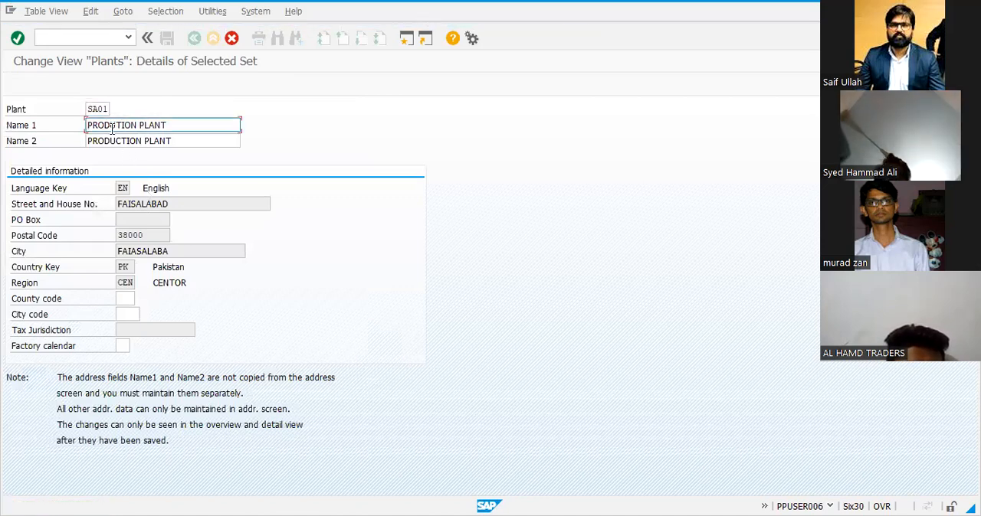
# Review and accept the copied address for plant SA01, and save the plant under the proposed customizing request
pyautogui.click(150, 203)
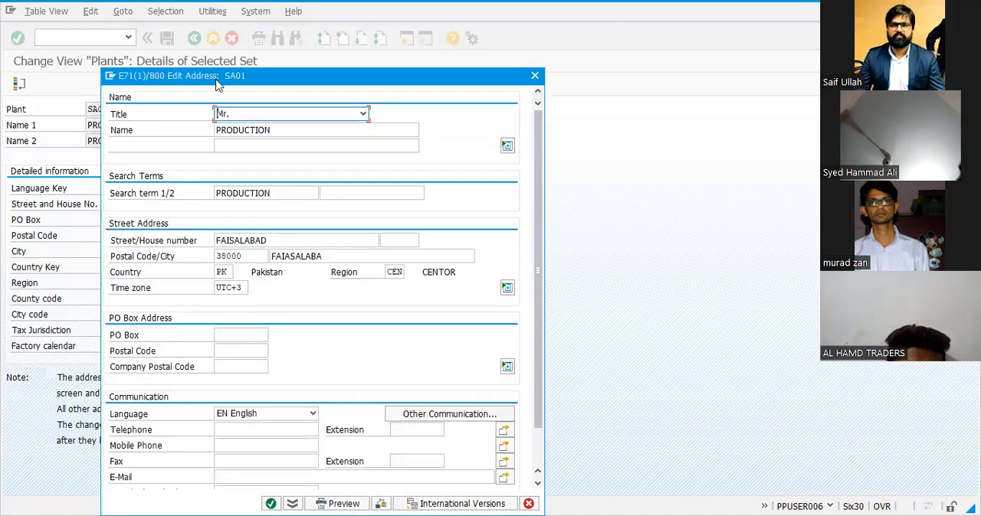
pyautogui.moveTo(219, 84); pyautogui.dragTo(232, 74)
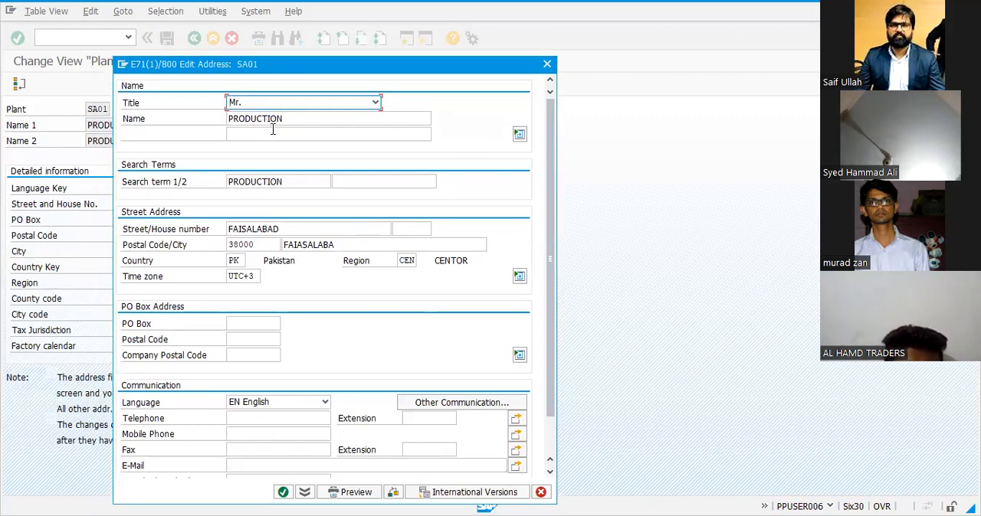
pyautogui.moveTo(283, 119); pyautogui.dragTo(227, 118)
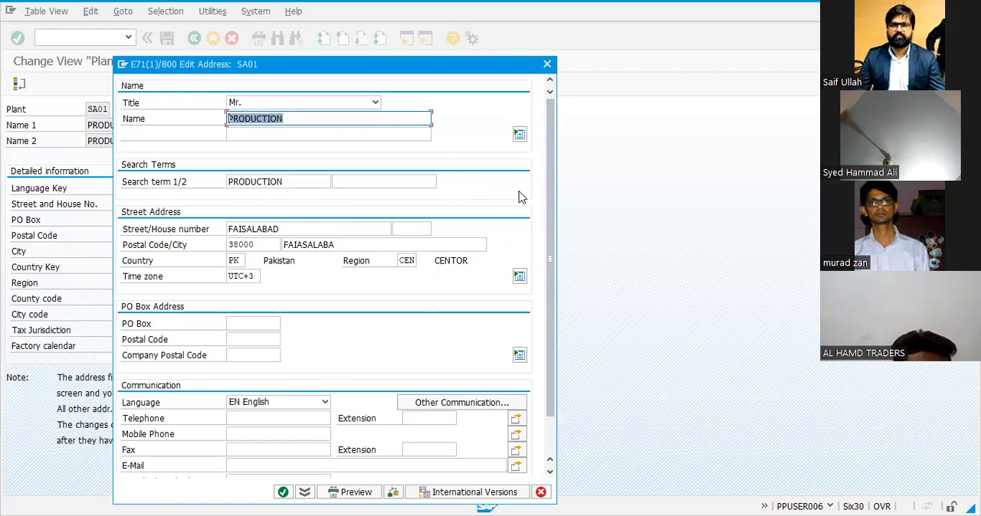
pyautogui.moveTo(553, 161); pyautogui.dragTo(559, 271)
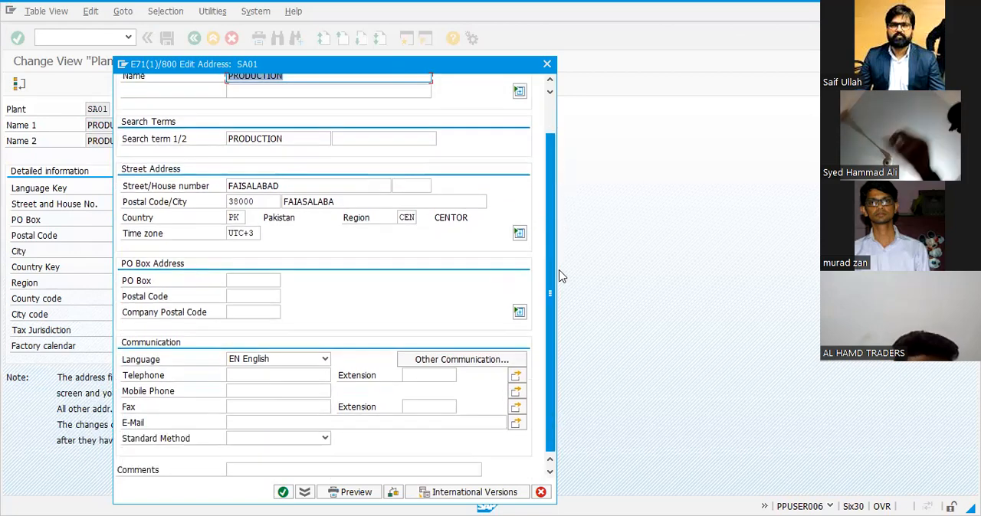
pyautogui.scroll(3, 555, 253)
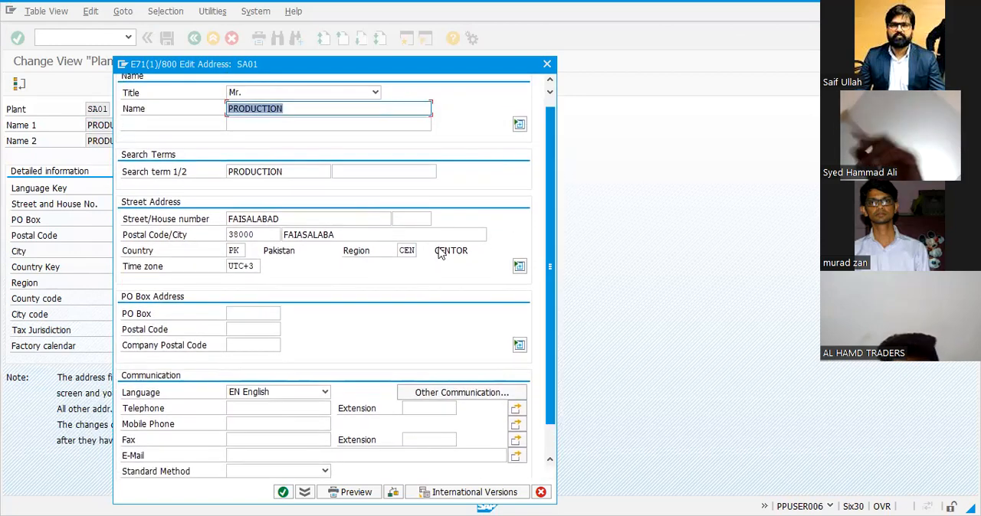
pyautogui.click(283, 493)
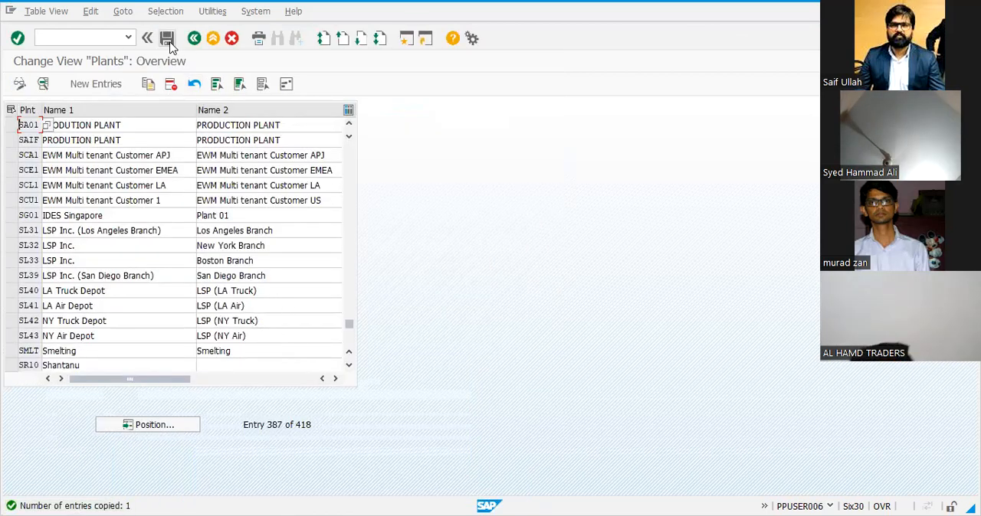
pyautogui.click(167, 38)
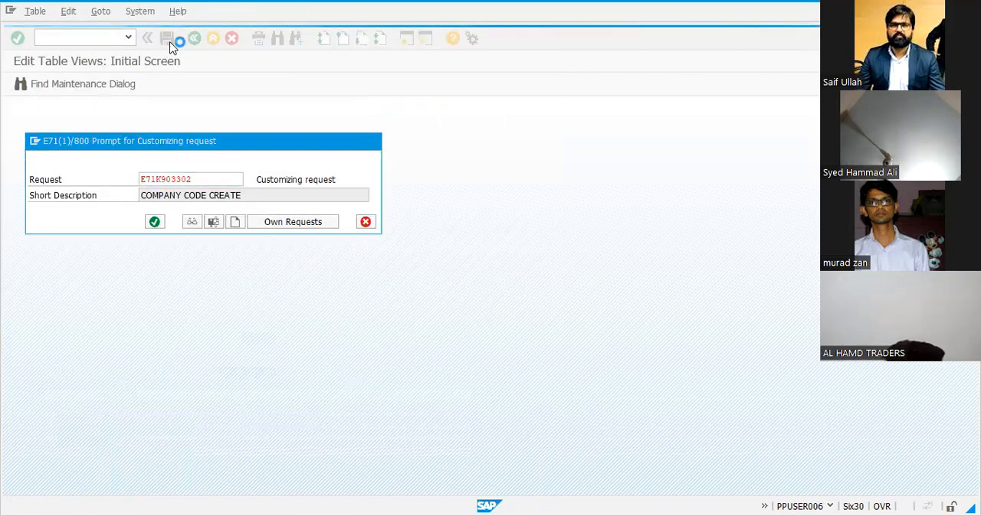
pyautogui.press('Return')
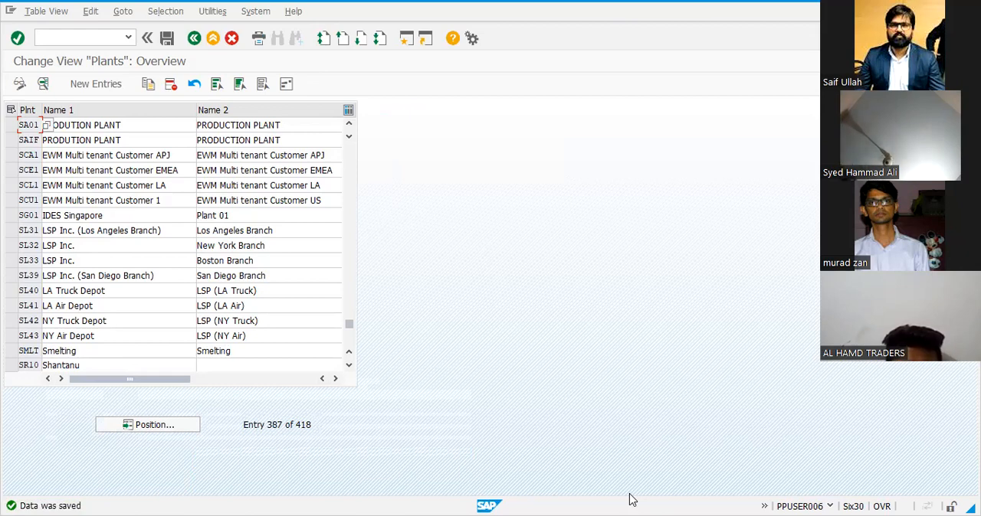
# Switch to the Excel list and record SA01 in H14 beside the OX10 plant entry
pyautogui.hotkey('alt', 'Tab')
pyautogui.click(576, 260)
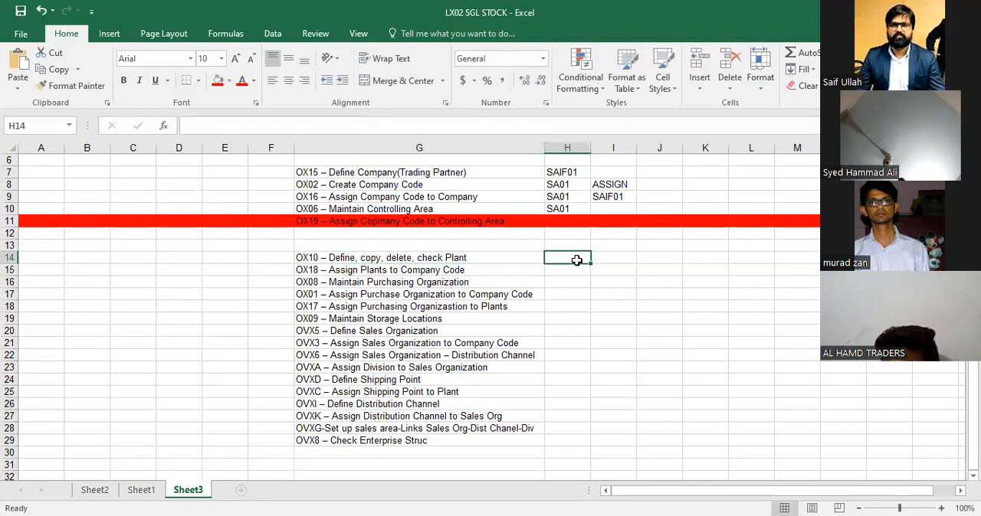
pyautogui.write('SA01')
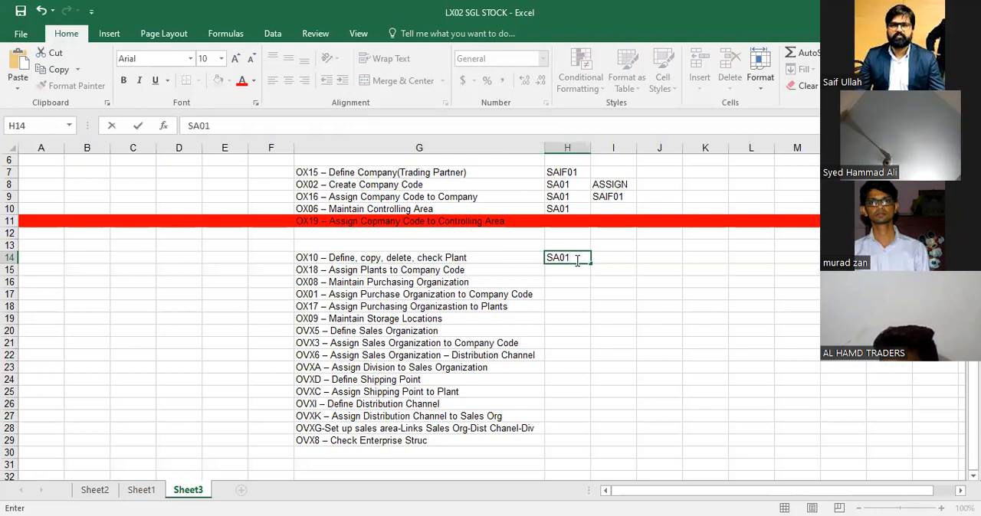
# Select and copy the transaction code OX18 from the Assign Plants to Company Code entry in G15
pyautogui.press('Tab')
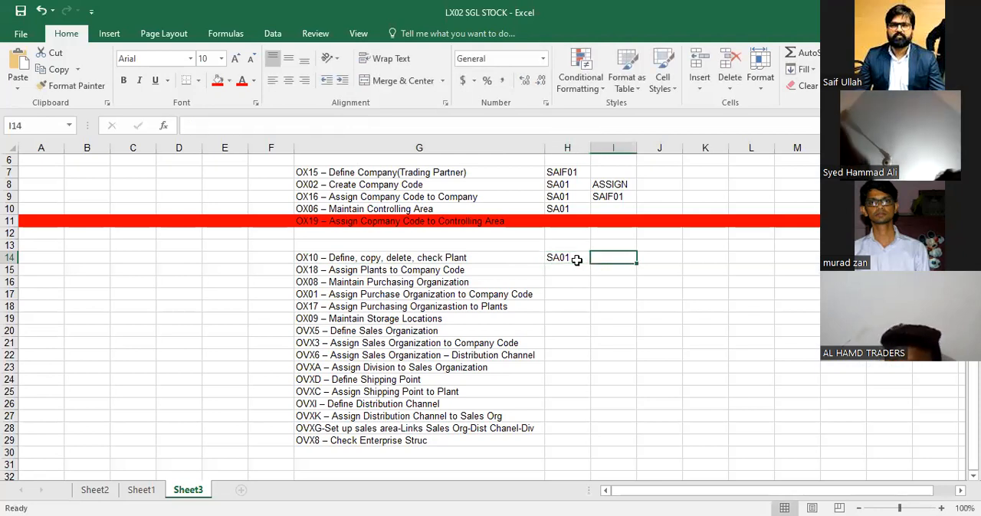
pyautogui.press('Return')
pyautogui.press('Left')
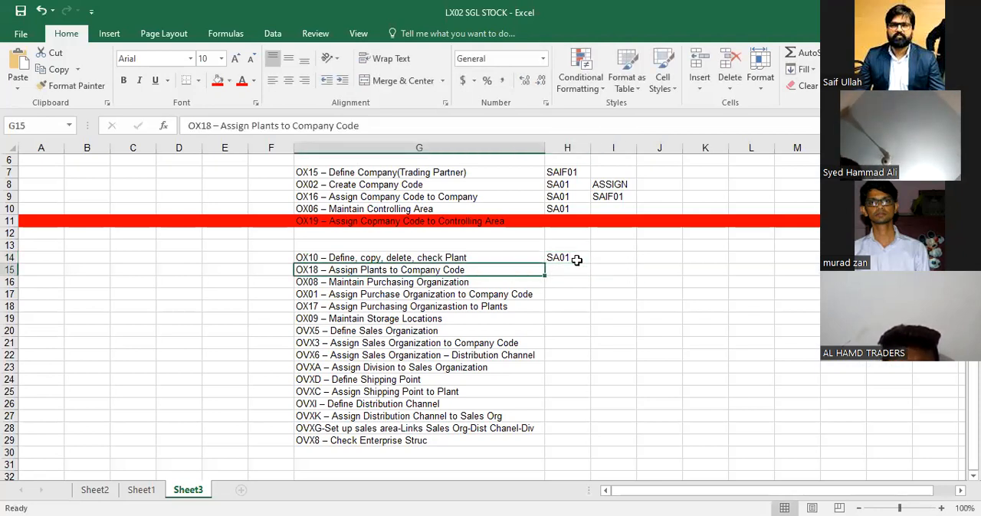
pyautogui.press('F2')
pyautogui.hotkey('ctrl', 'Left')
pyautogui.hotkey('ctrl', 'Left')
pyautogui.hotkey('ctrl', 'Left')
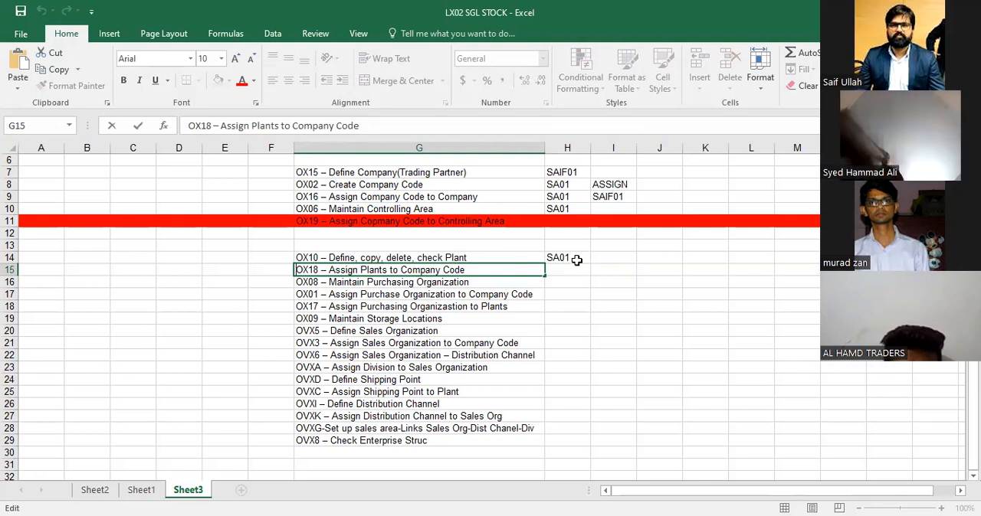
pyautogui.hotkey('shift', 'Left')
pyautogui.hotkey('shift', 'Left')
pyautogui.hotkey('shift', 'Left')
pyautogui.hotkey('shift', 'Left')
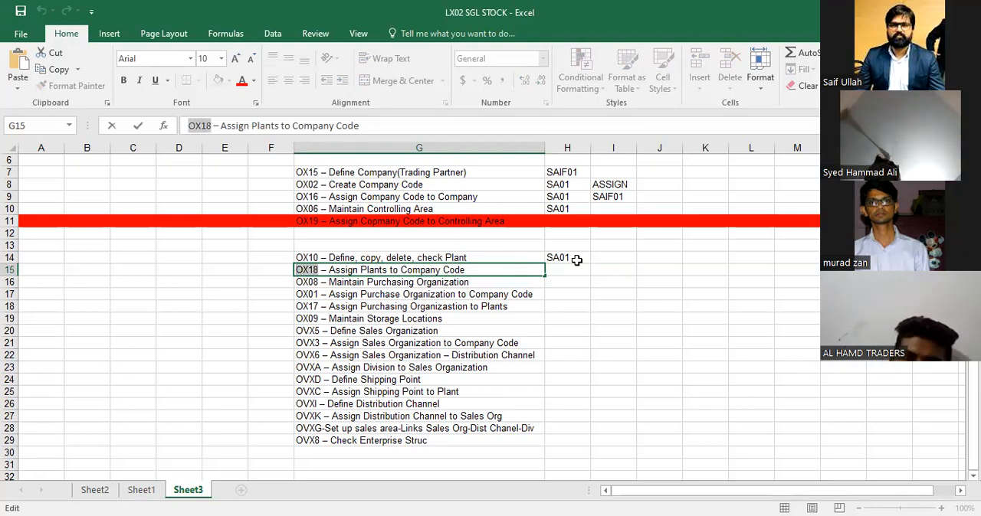
pyautogui.click(570, 278)
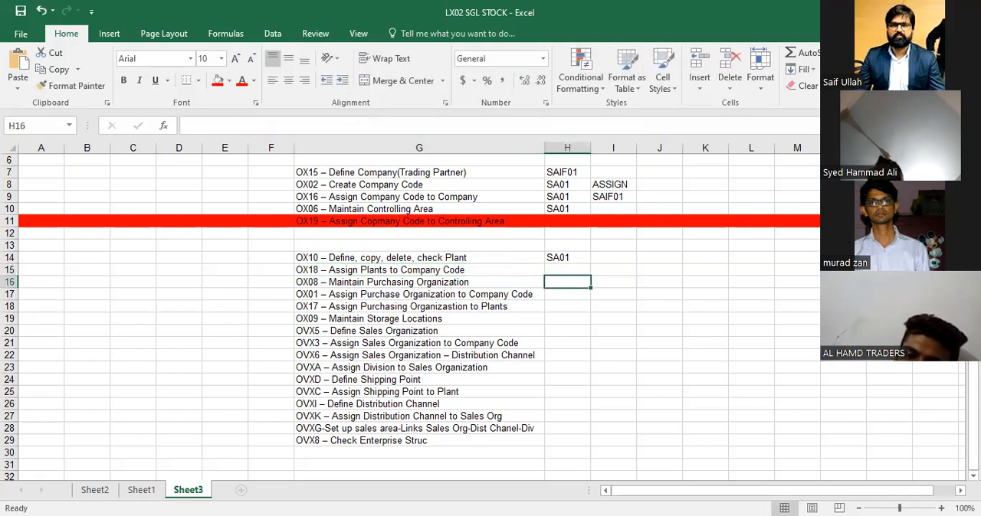
# Switch to SAP and open transaction OX18 for assigning plants to company codes
pyautogui.hotkey('alt', 'Tab')
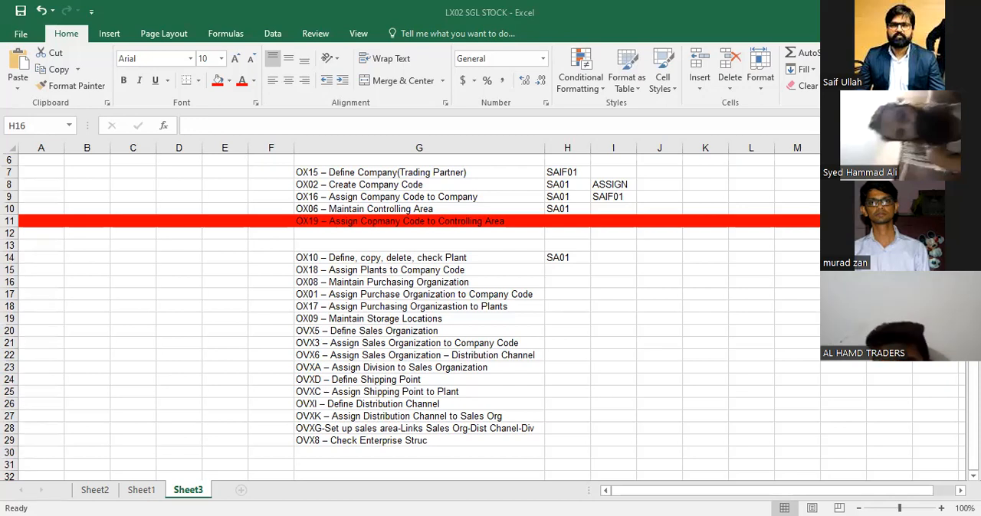
pyautogui.hotkey('alt', 'Tab')
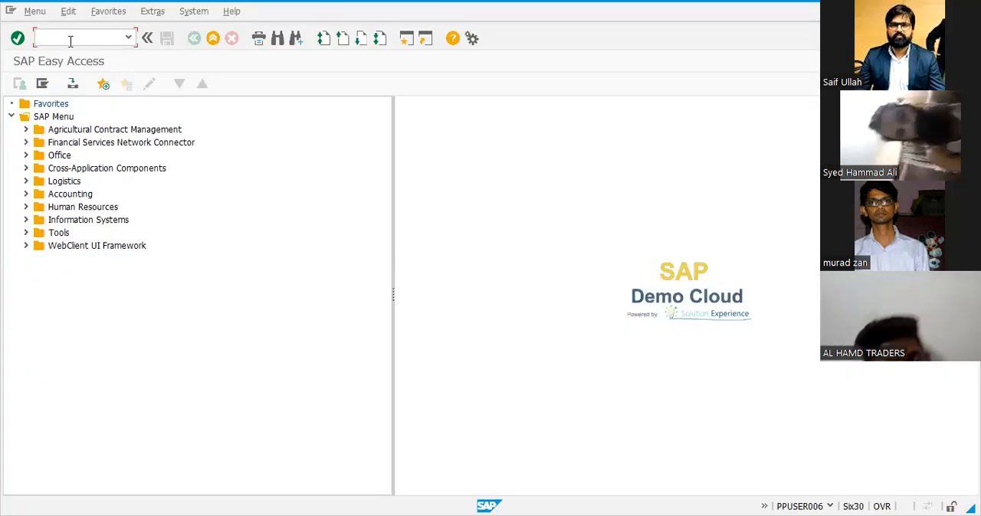
pyautogui.write('OX18')
pyautogui.press('Return')
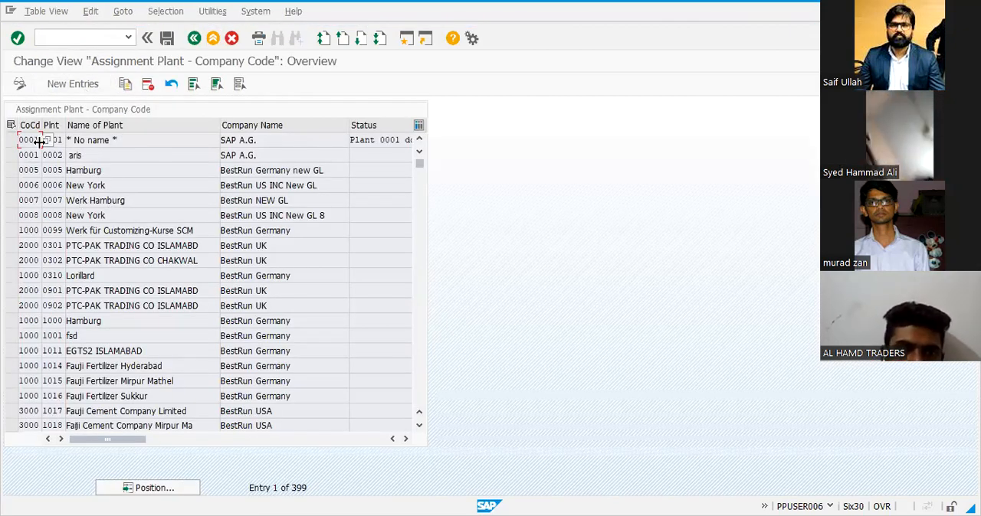
# Add a new entry assigning plant SA01 to company code SA01
pyautogui.click(20, 84)
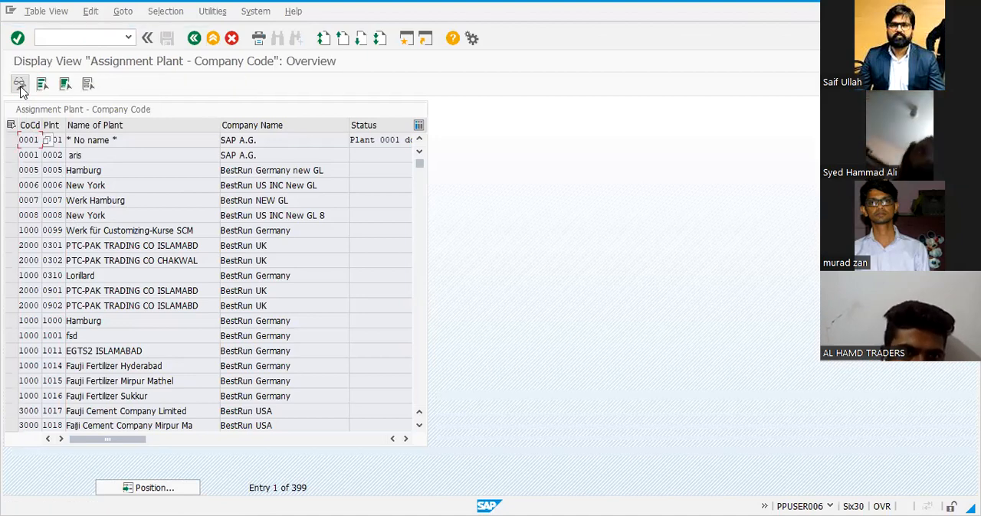
pyautogui.hotkey('ctrl', 'F1')
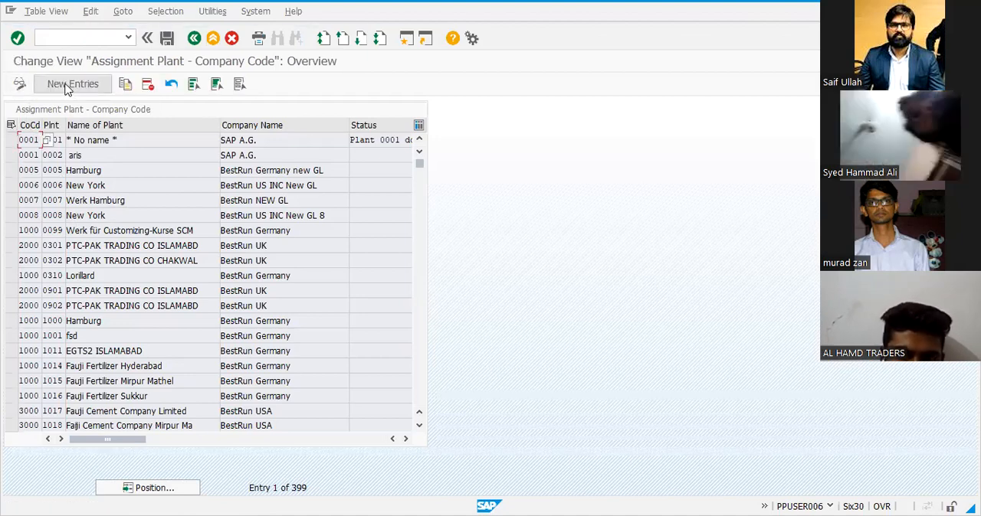
pyautogui.click(66, 85)
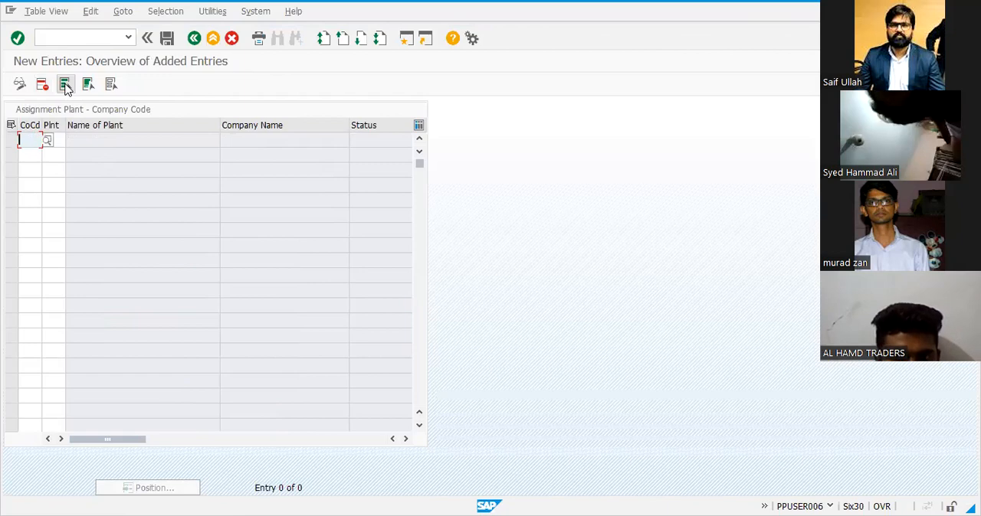
pyautogui.write('sa01')
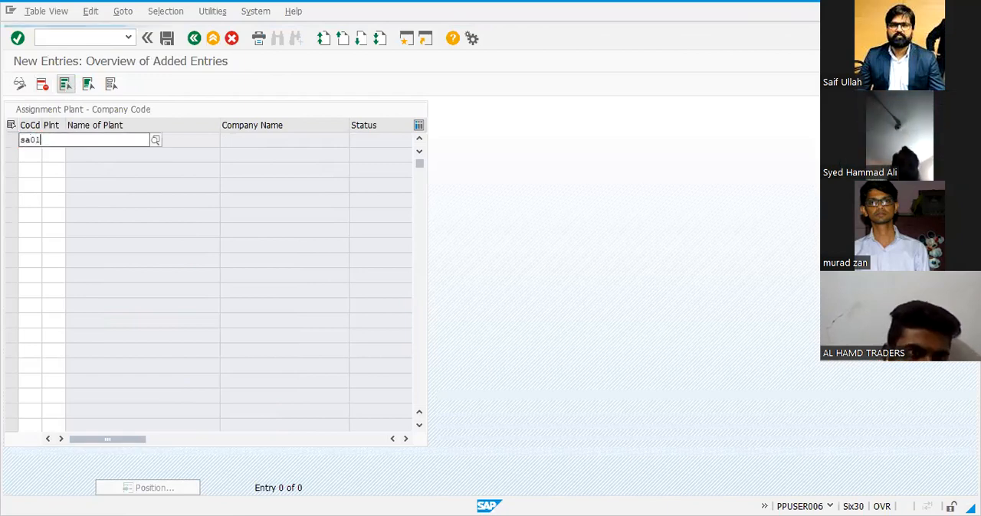
pyautogui.press('Tab')
pyautogui.write('sa')
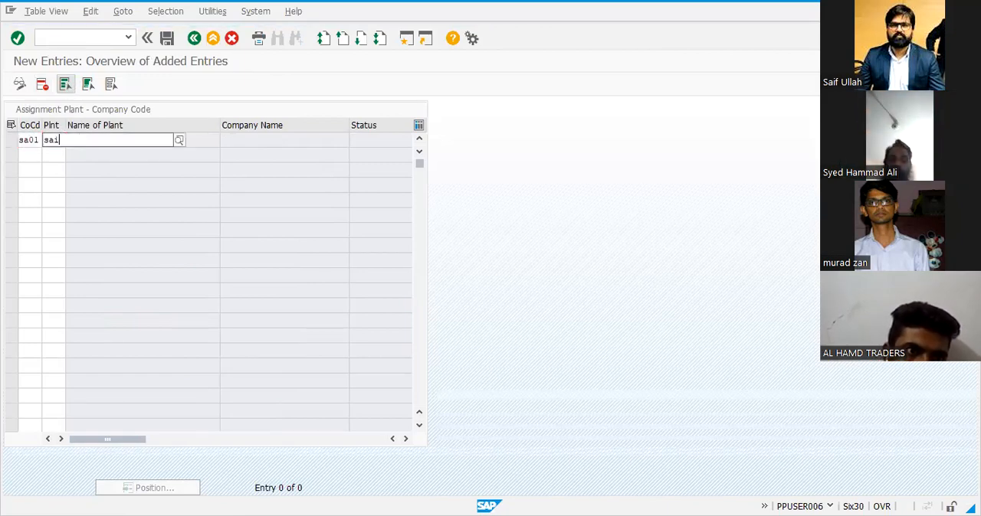
pyautogui.write('01')
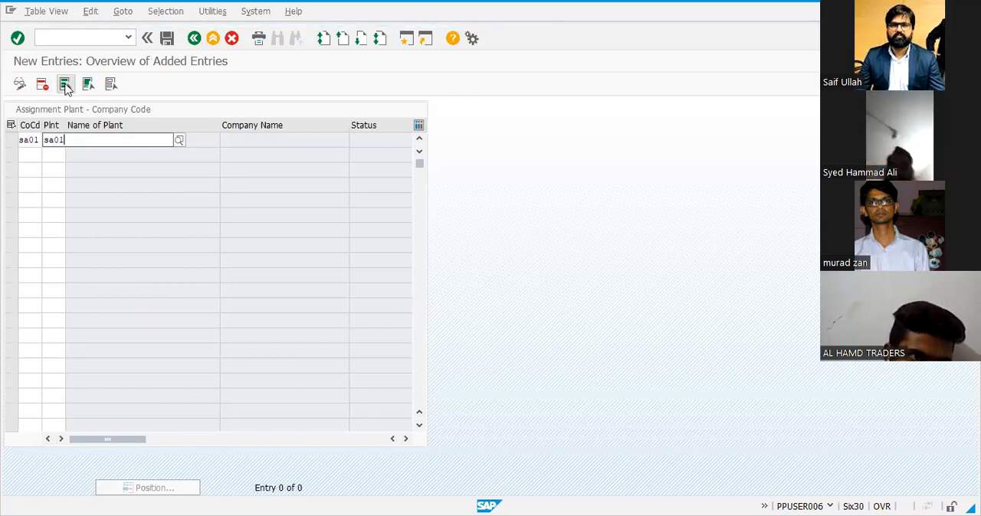
pyautogui.press('Return')
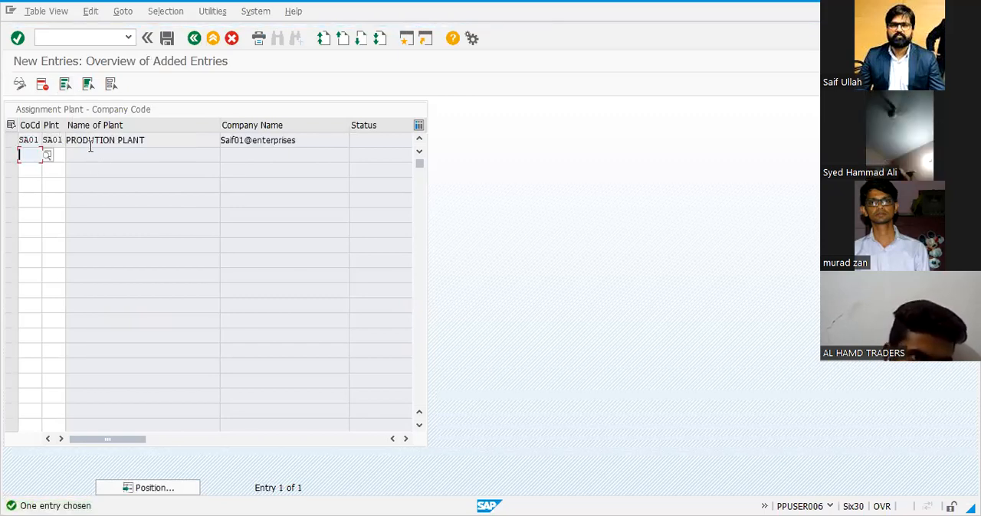
# Review the plant and company names of the new assignment, and save it
pyautogui.moveTo(161, 140); pyautogui.dragTo(70, 169)
pyautogui.moveTo(298, 140); pyautogui.dragTo(226, 142)
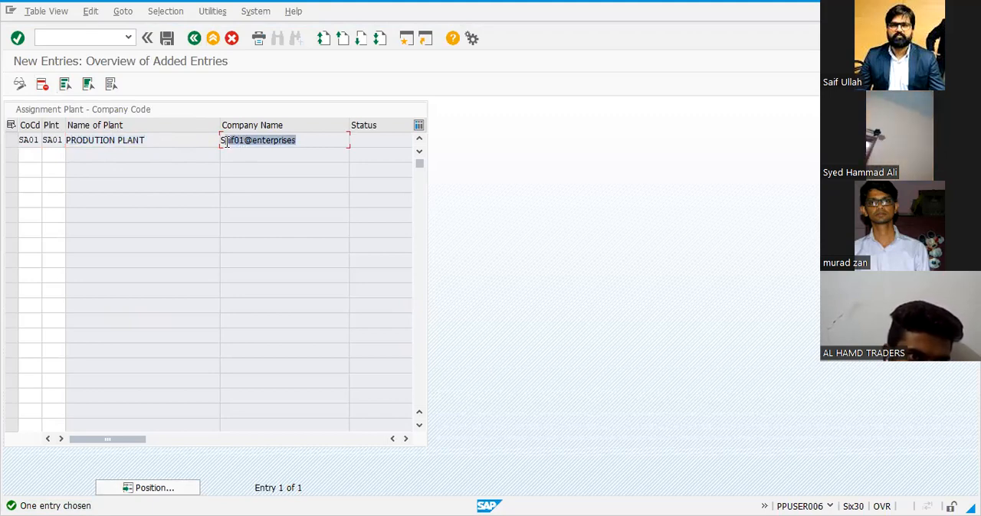
pyautogui.moveTo(153, 143); pyautogui.dragTo(76, 143)
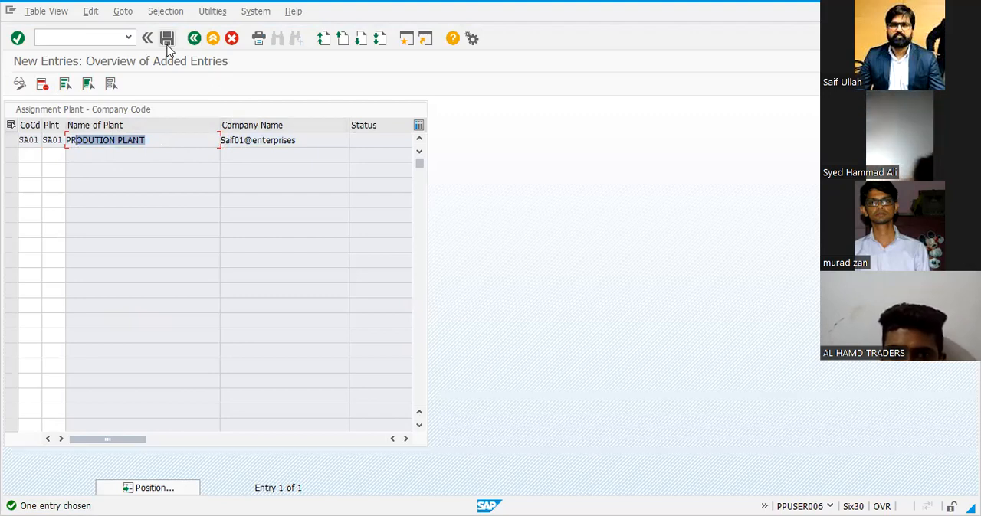
pyautogui.click(167, 39)
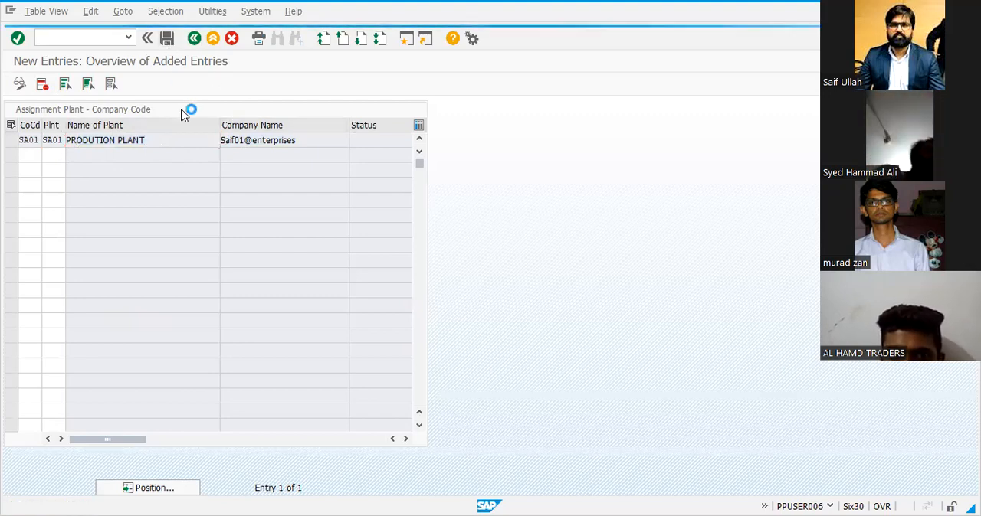
pyautogui.click(156, 238)
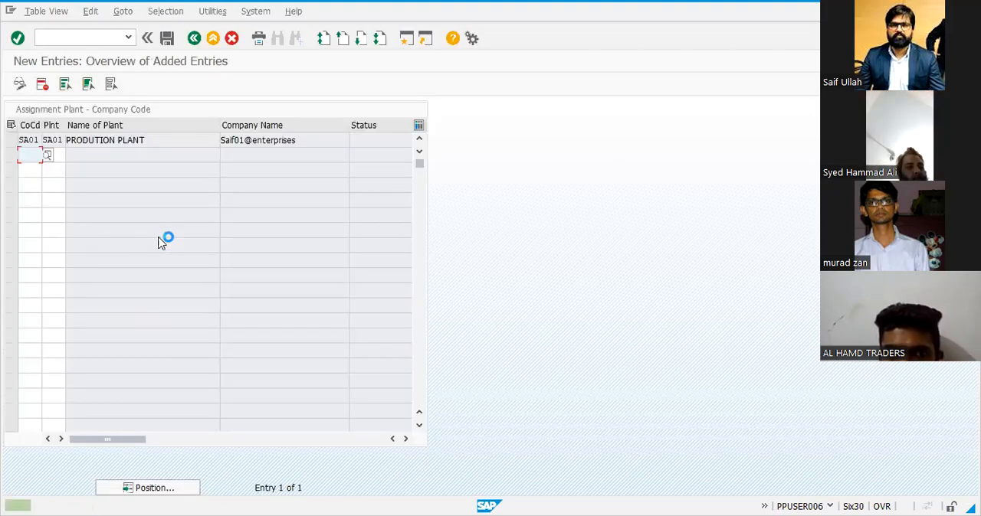
# Switch to the SAP PP S4 HANA PDF and examine the organizational structure diagram in Figure 2.1
pyautogui.hotkey('alt', 'Tab')
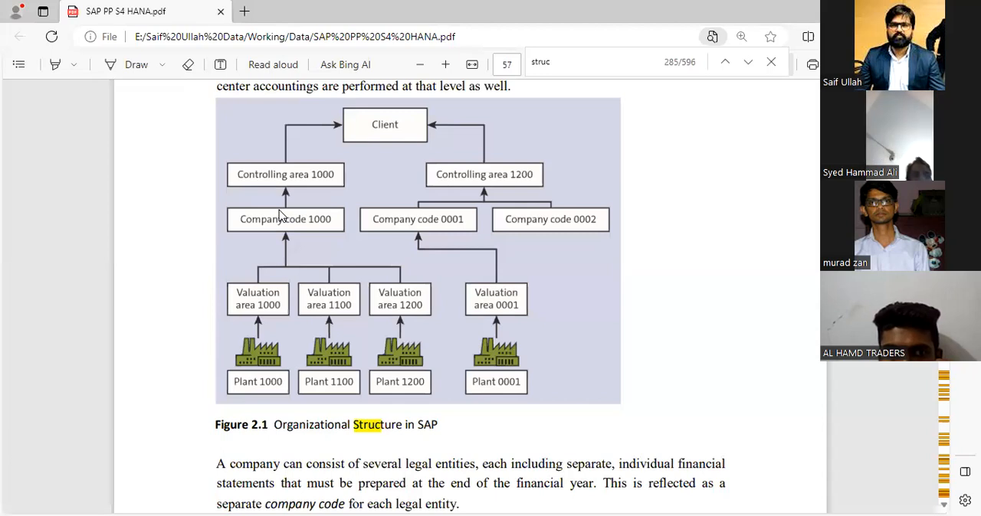
pyautogui.scroll(1, 280, 216)
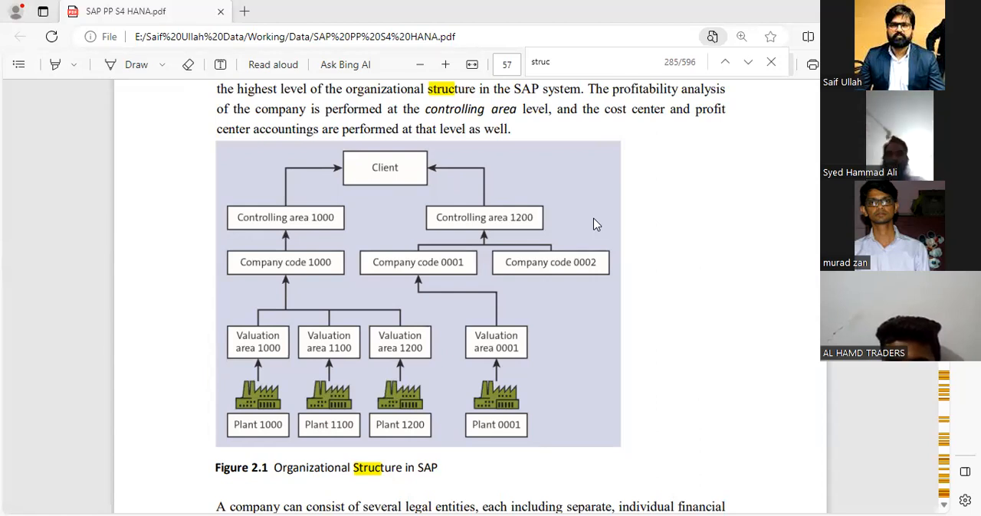
# Switch to the Excel list and copy SA01 from H14 into H15 and I15 for the OX18 assignment
pyautogui.hotkey('alt', 'Tab')
pyautogui.click(375, 272)
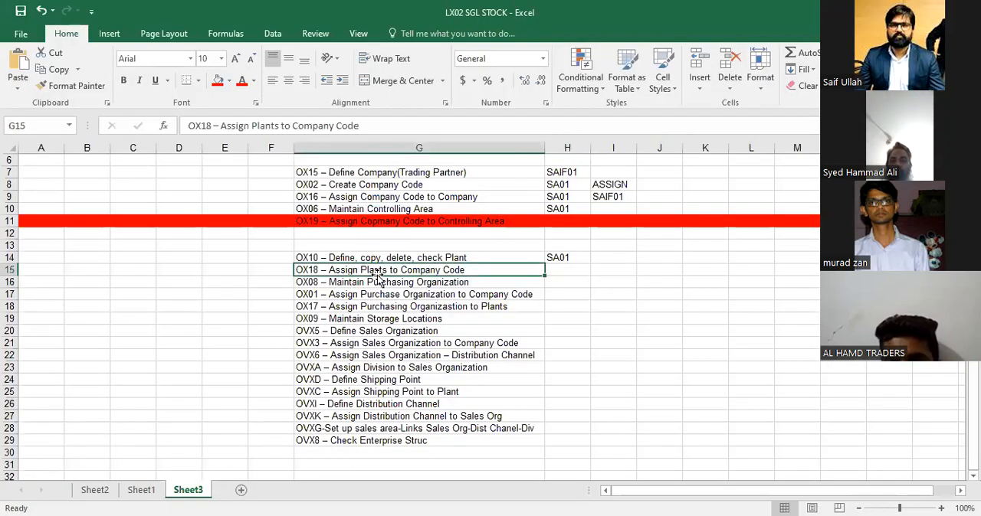
pyautogui.press('Right')
pyautogui.press('Up')
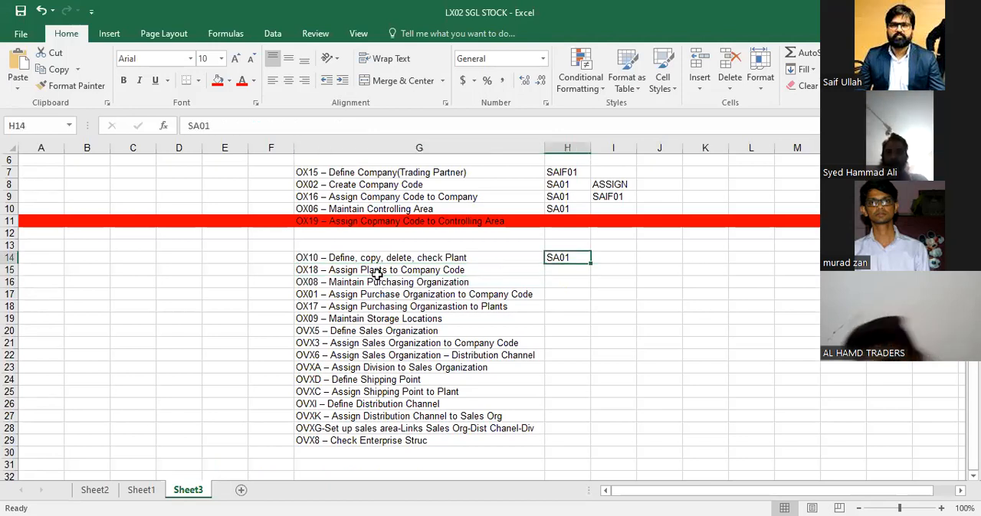
pyautogui.hotkey('ctrl', 'c')
pyautogui.press('Down')
pyautogui.hotkey('ctrl', 'v')
pyautogui.press('Right')
pyautogui.hotkey('ctrl', 'v')
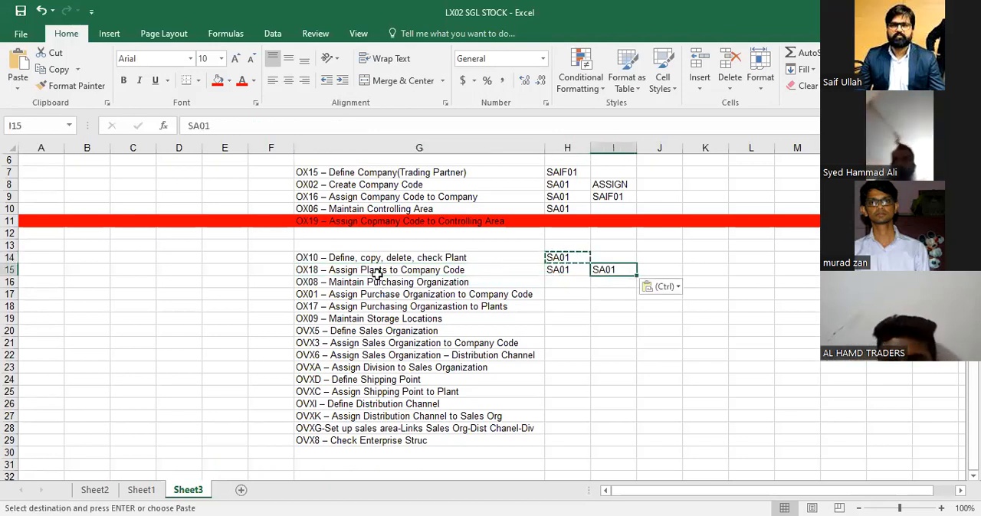
pyautogui.press('Escape')
pyautogui.press('Left')
# Copy the transaction code OX08 from the Maintain Purchasing Organization entry in G16
pyautogui.click(377, 273)
pyautogui.click(377, 279)
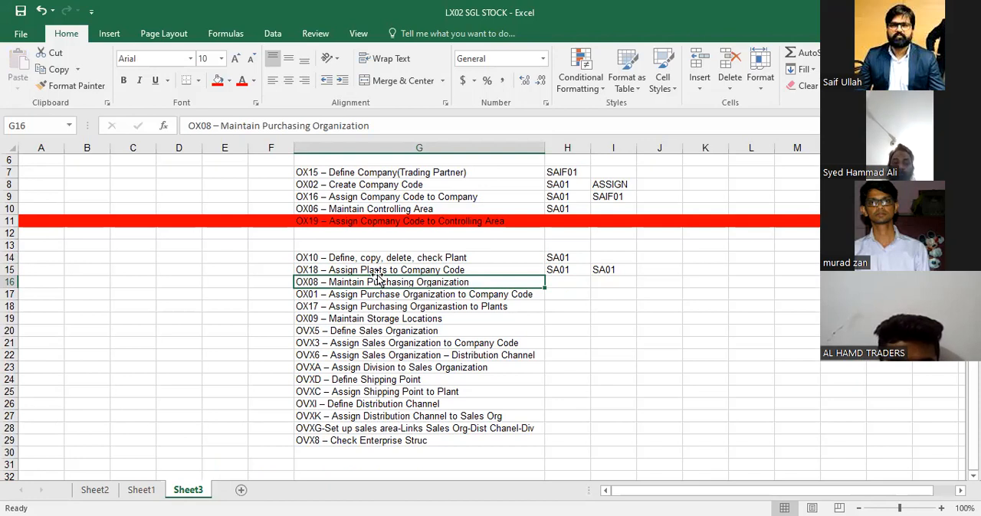
pyautogui.press('F2')
pyautogui.press('Left')
pyautogui.press('Left')
pyautogui.press('Left')
pyautogui.press('Left')
pyautogui.press('Left')
pyautogui.press('Left')
pyautogui.press('Left')
pyautogui.press('Left')
pyautogui.press('Left')
pyautogui.press('Left')
pyautogui.press('Left')
pyautogui.press('Left')
pyautogui.press('Left')
pyautogui.press('Left')
pyautogui.press('Left')
pyautogui.press('Left')
pyautogui.press('Left')
pyautogui.press('Left')
pyautogui.press('Left')
pyautogui.press('Left')
pyautogui.press('Left')
pyautogui.press('Left')
pyautogui.press('Left')
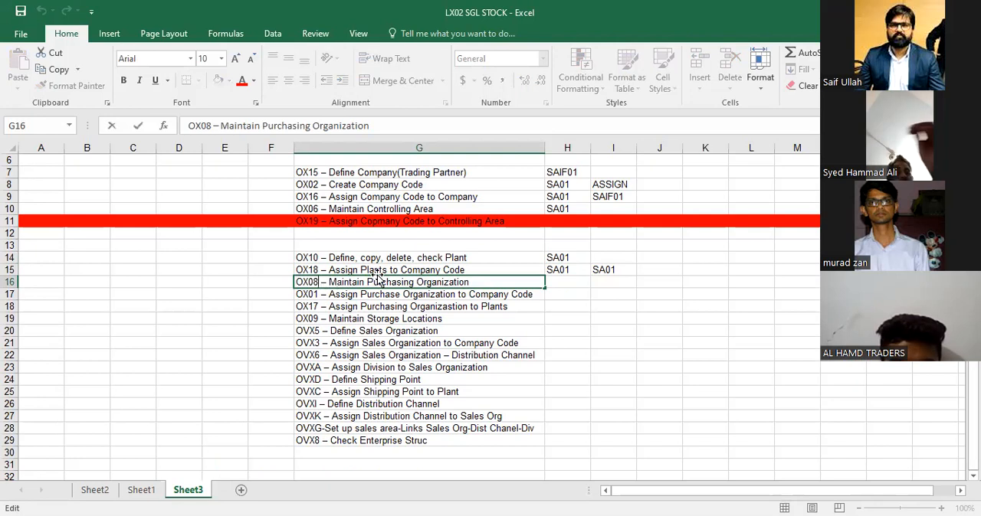
pyautogui.hotkey('shift', 'Left')
pyautogui.hotkey('shift', 'Left')
pyautogui.hotkey('shift', 'Left')
pyautogui.hotkey('shift', 'Left')
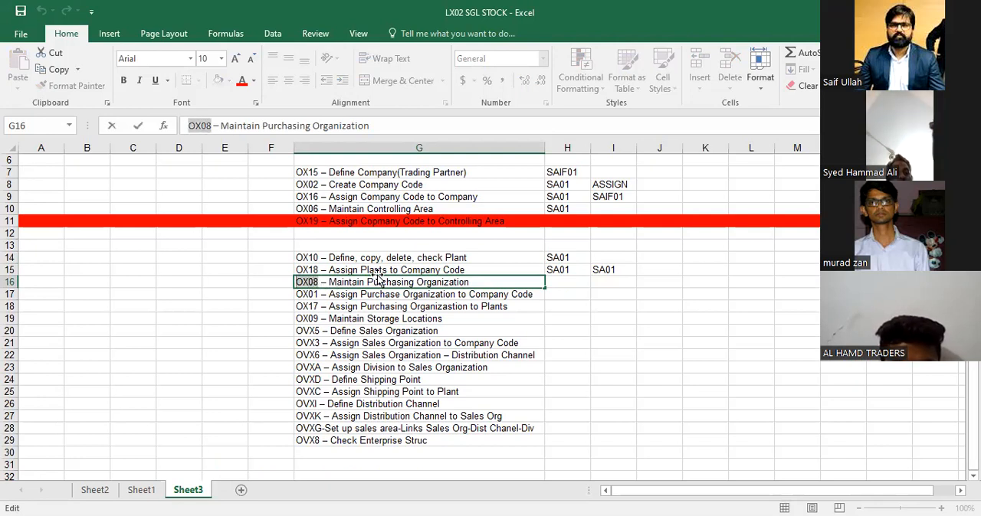
pyautogui.hotkey('ctrl', 'c')
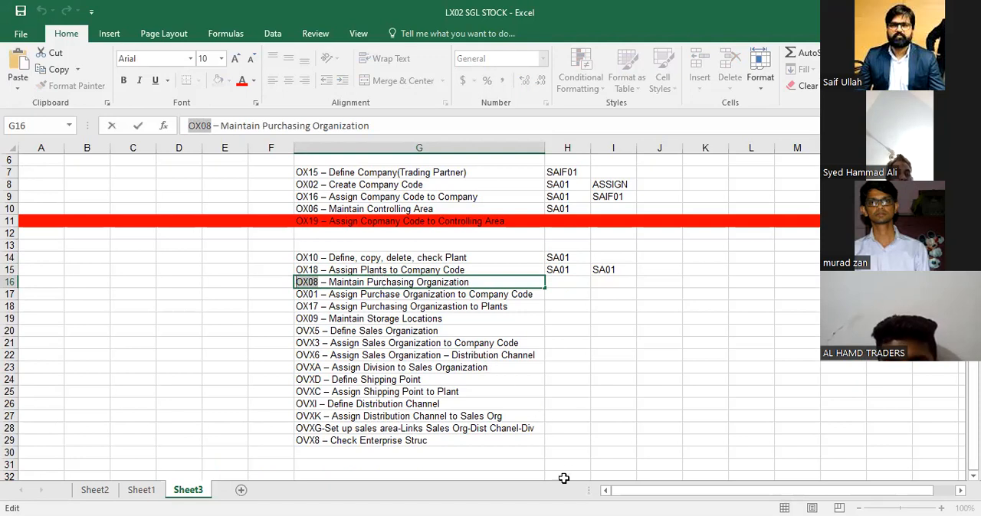
# Switch to SAP, leave the plant assignment view, and open transaction OX08 for purchasing organizations
pyautogui.click(587, 494)
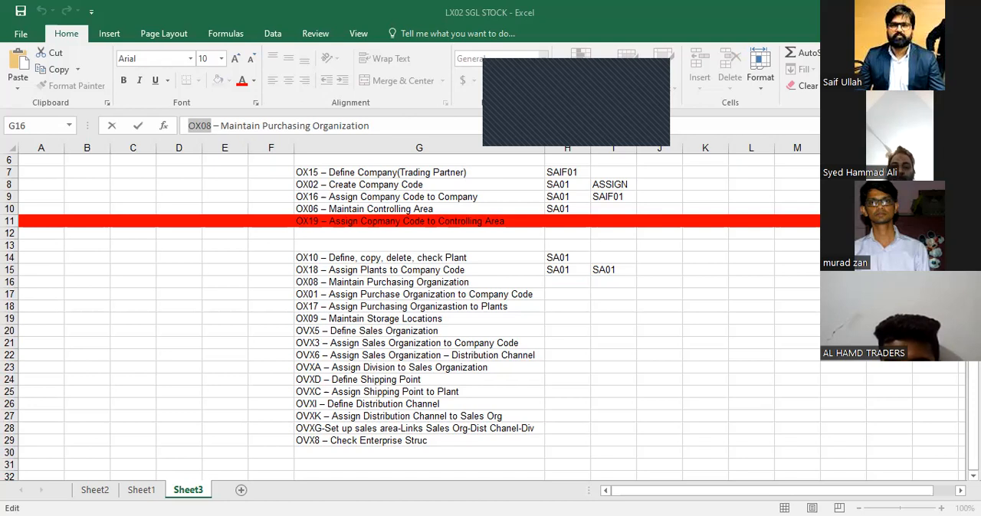
pyautogui.hotkey('alt', 'Tab')
pyautogui.click(214, 39)
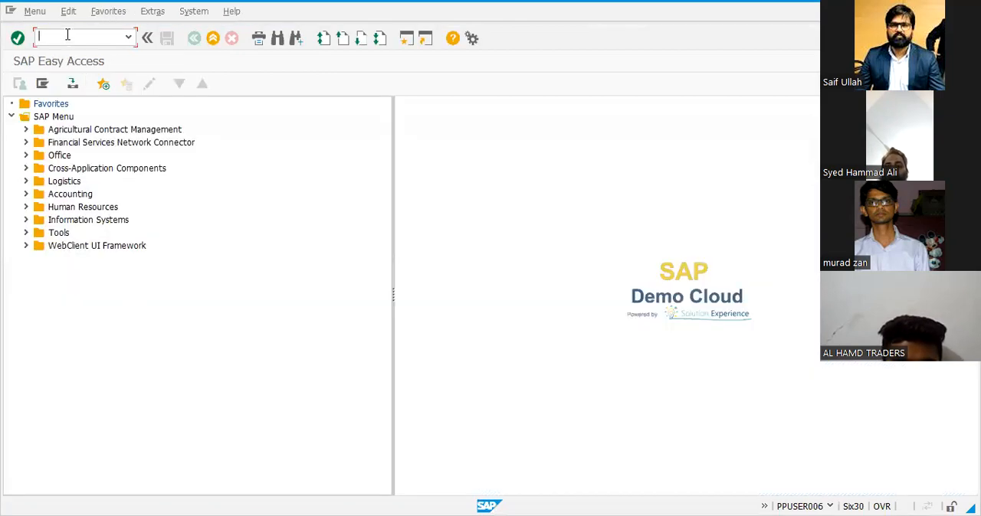
pyautogui.write('OX08')
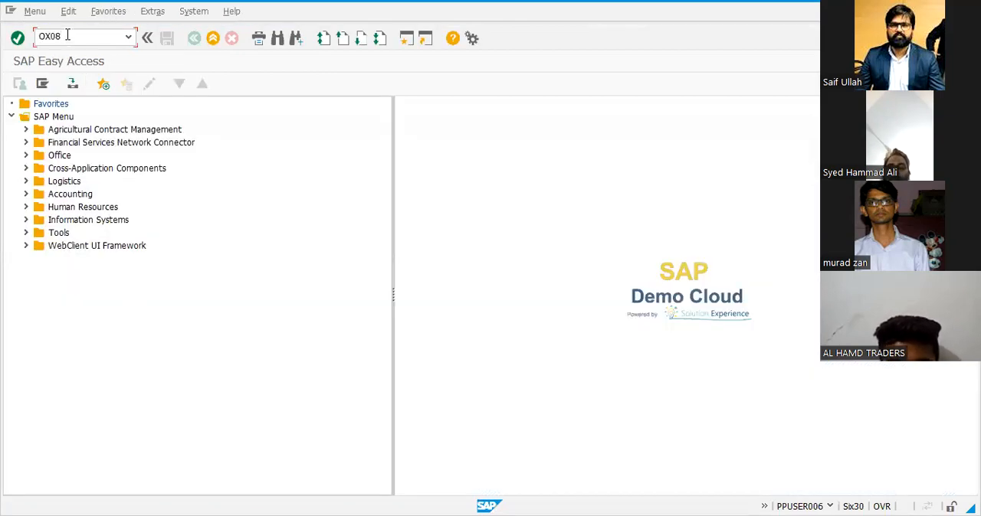
pyautogui.press('Return')
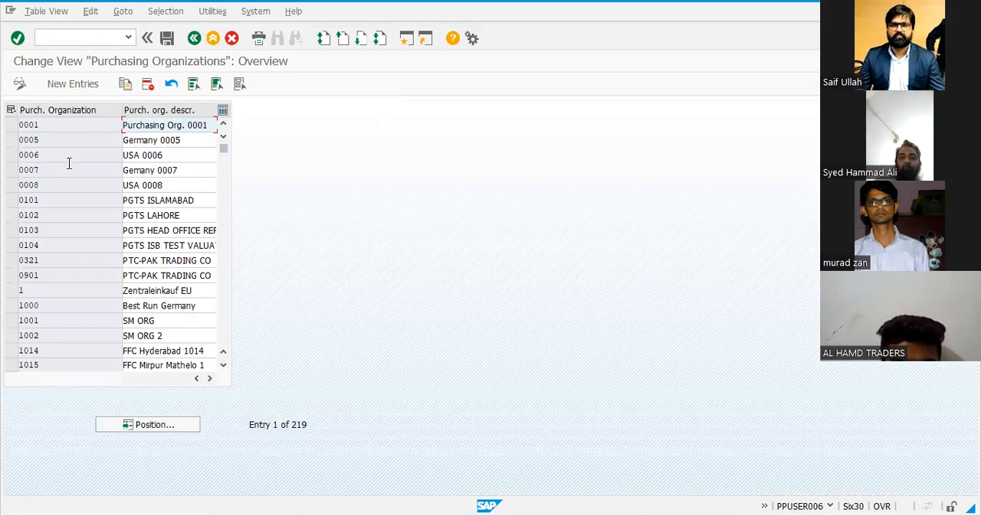
# Start a new purchasing organization entry with the code SA01
pyautogui.click(72, 84)
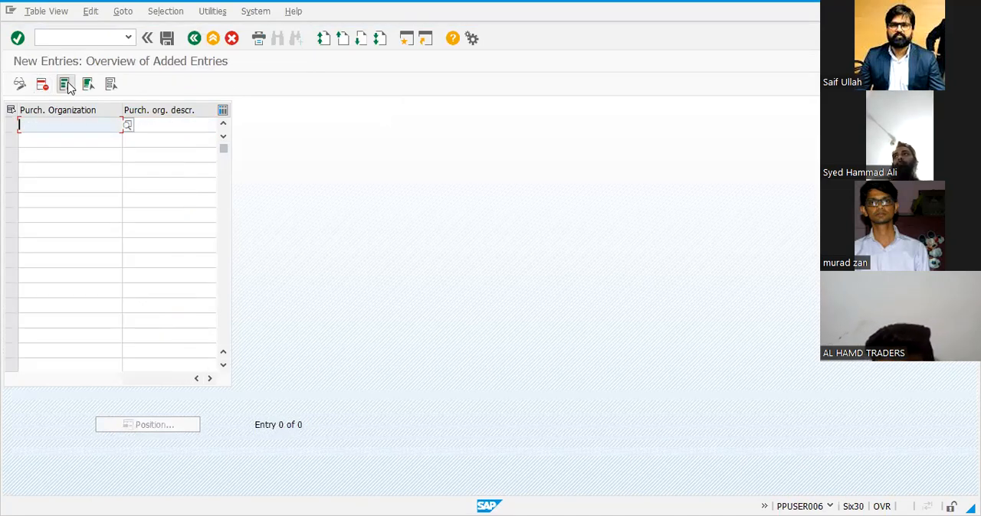
pyautogui.write('sa01')
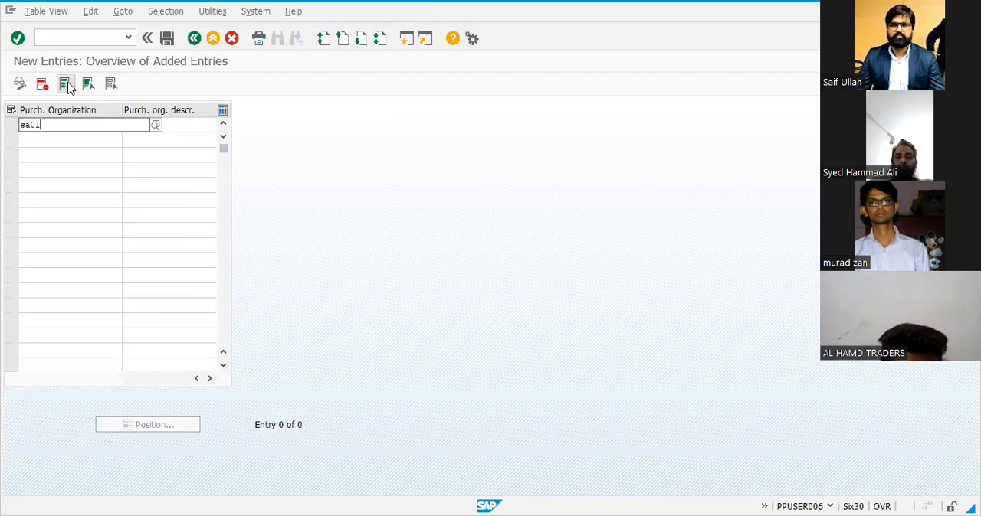
pyautogui.press('Tab')
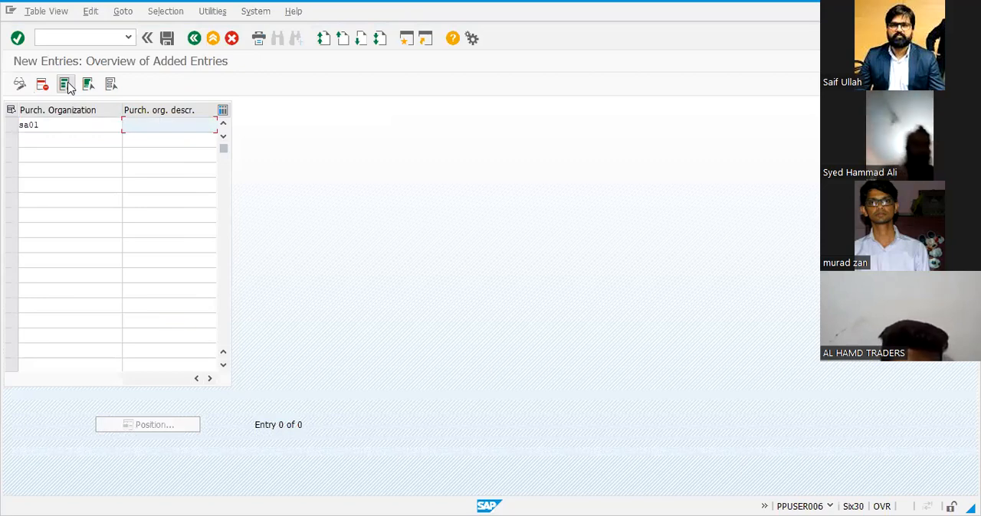
pyautogui.press('Return')
pyautogui.click(147, 124)
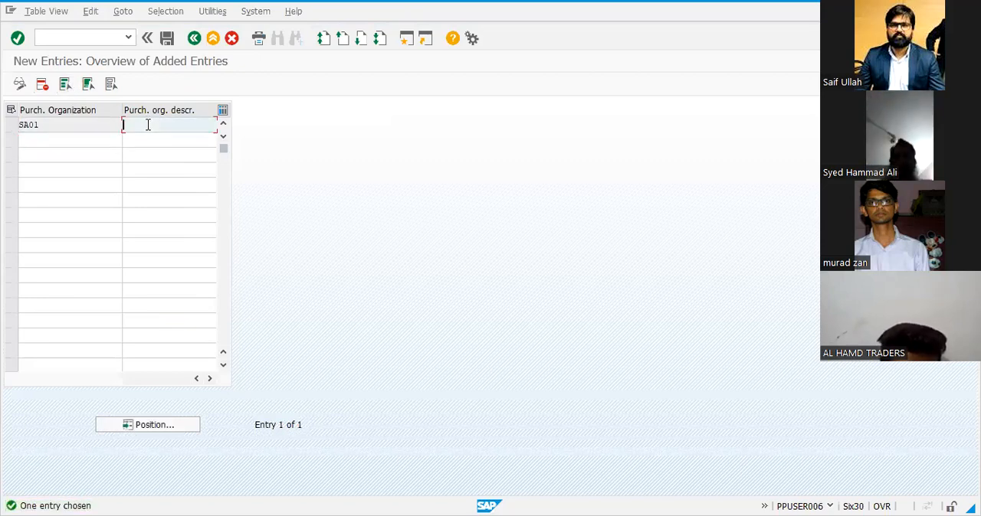
# Describe purchasing organization SA01 as Saif01@enterprises and save it under the COMPANY CODE CREATE customizing request
pyautogui.write('Saif01')
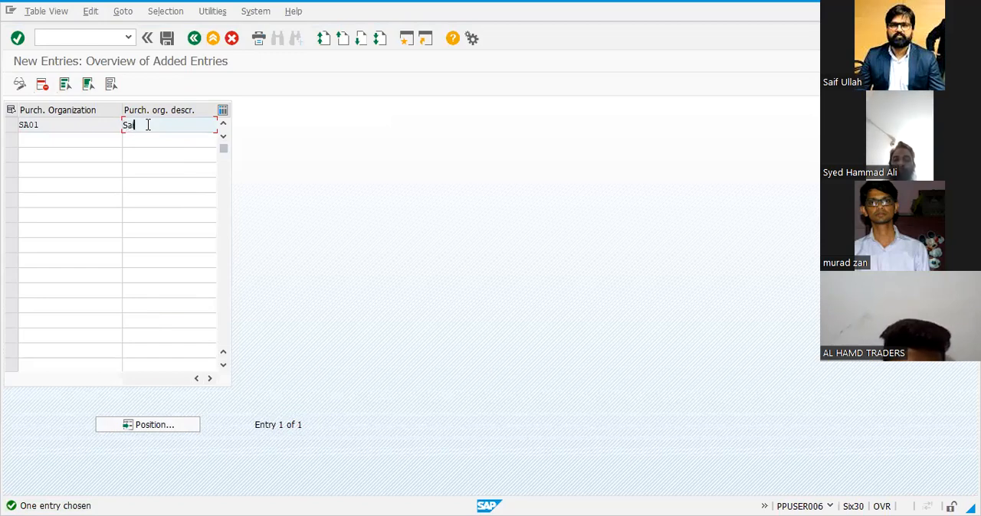
pyautogui.write('@gam')
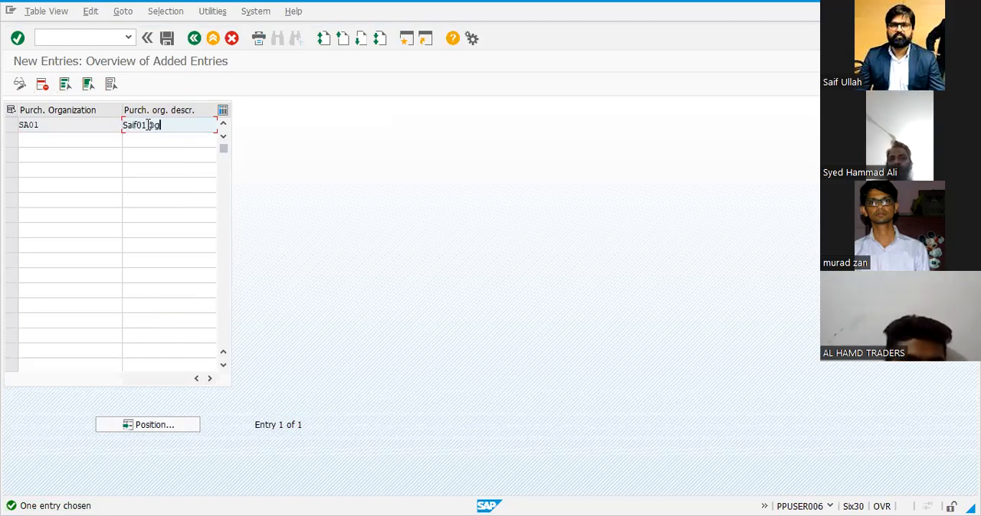
pyautogui.press('BackSpace')
pyautogui.press('BackSpace')
pyautogui.write('ent')
pyautogui.press('BackSpace')
pyautogui.press('BackSpace')
pyautogui.write('rpri')
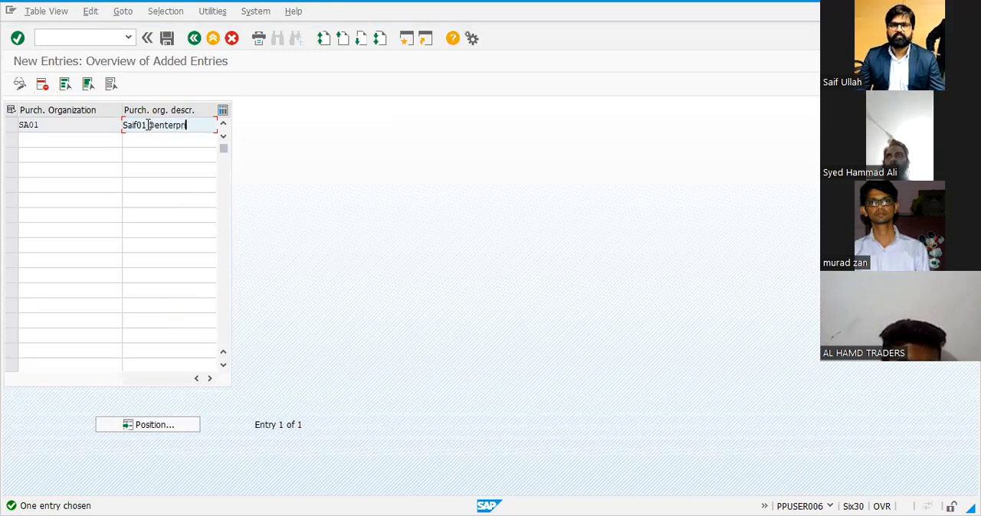
pyautogui.press('Return')
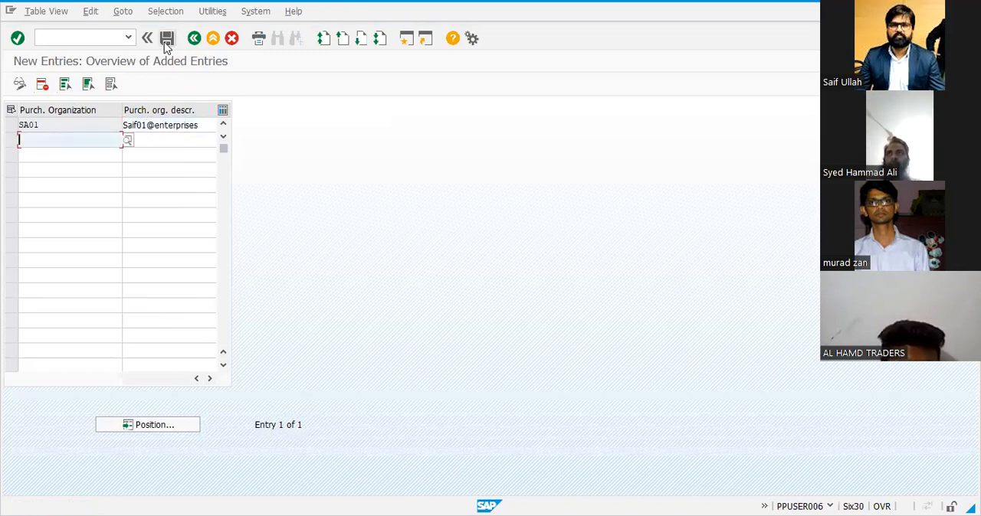
pyautogui.click(167, 41)
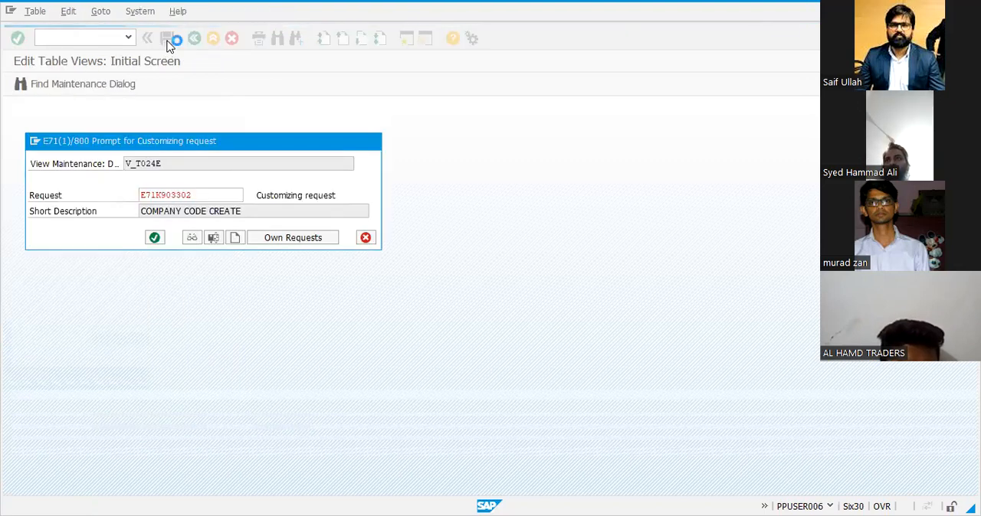
pyautogui.press('Return')
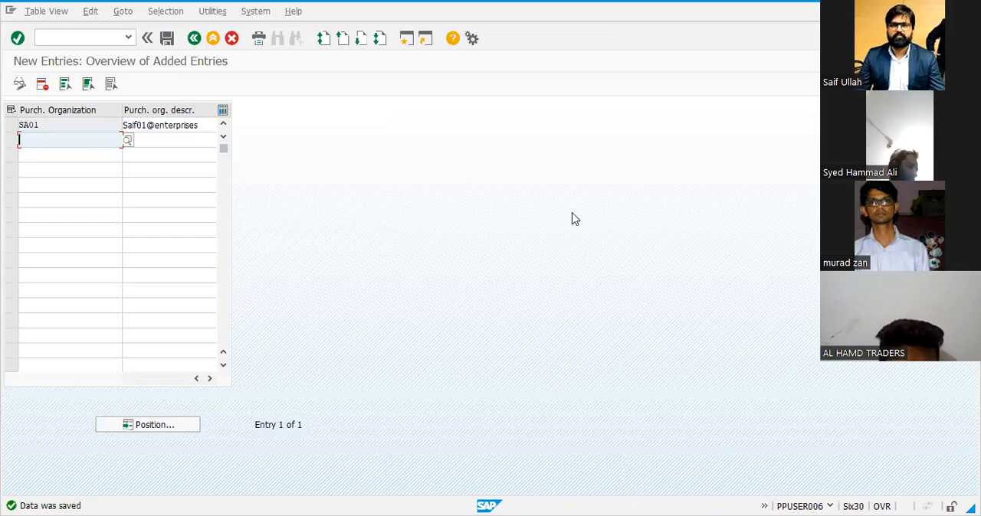
# Switch to the Excel list and record sa01 in H16 for the OX08 Maintain Purchasing Organization entry
pyautogui.hotkey('alt', 'Tab')
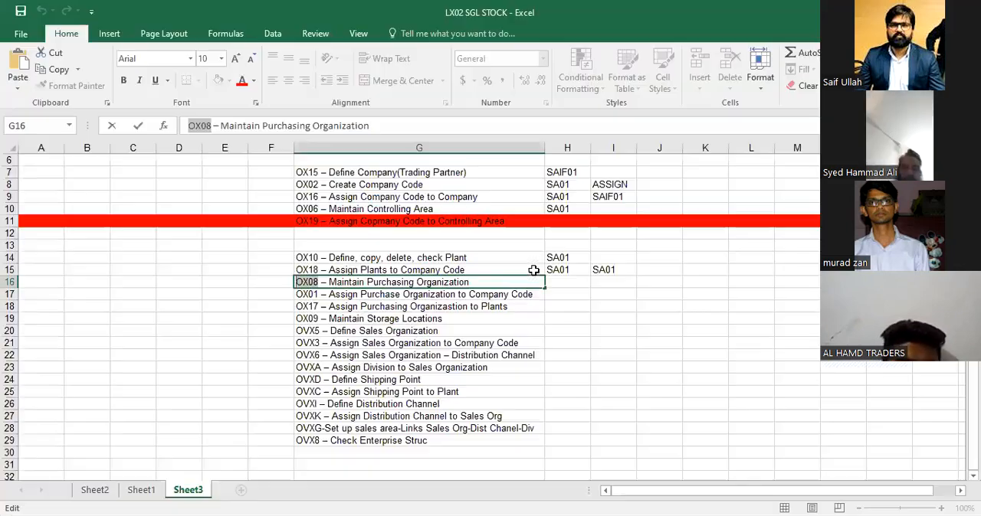
pyautogui.click(557, 281)
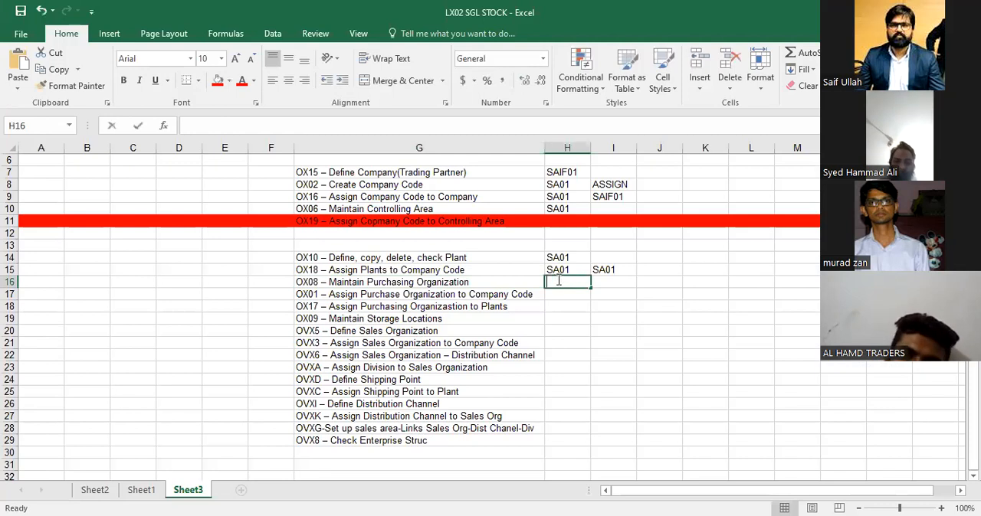
pyautogui.write('sa01')
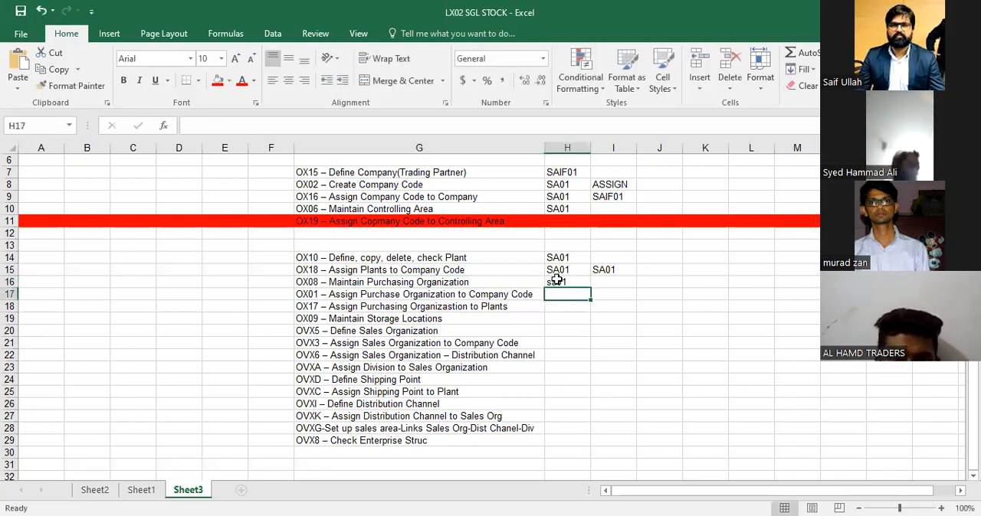
pyautogui.press('Left')
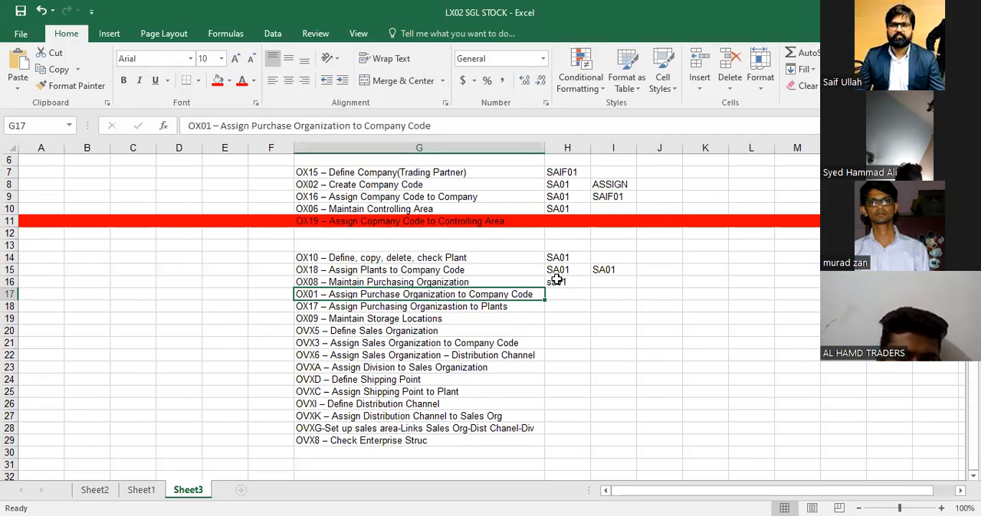
# Switch to SAP, leave the purchasing organization entries, and open transaction OX01 for company code assignment
pyautogui.click(605, 7)
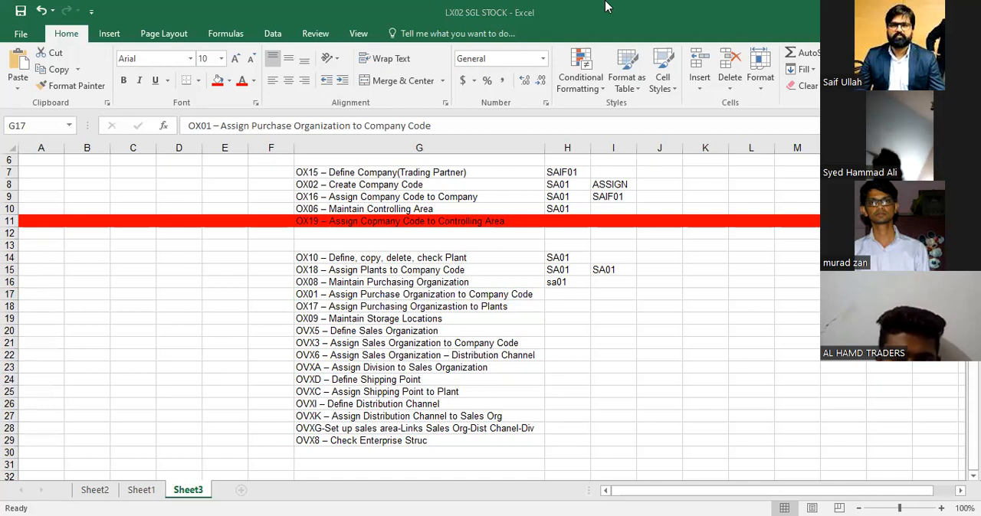
pyautogui.click(212, 39)
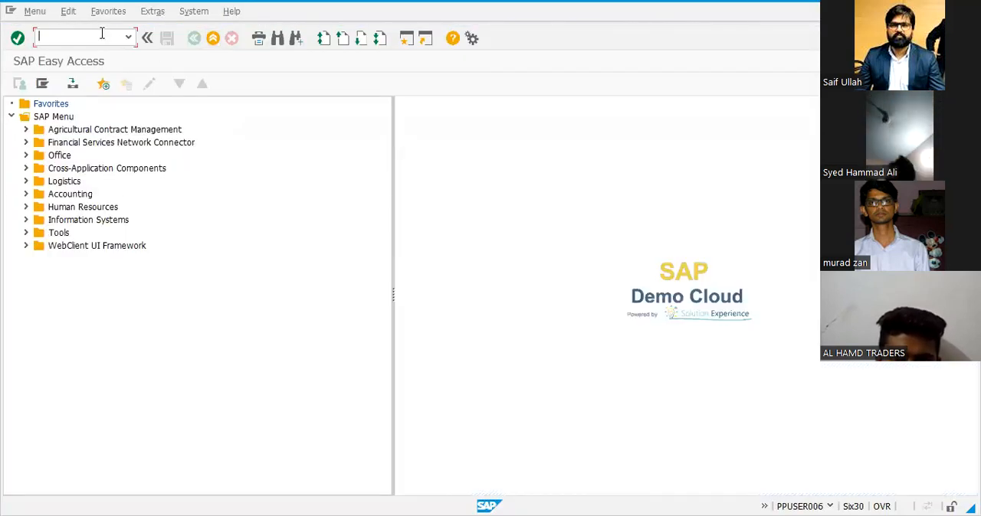
pyautogui.write('ox01')
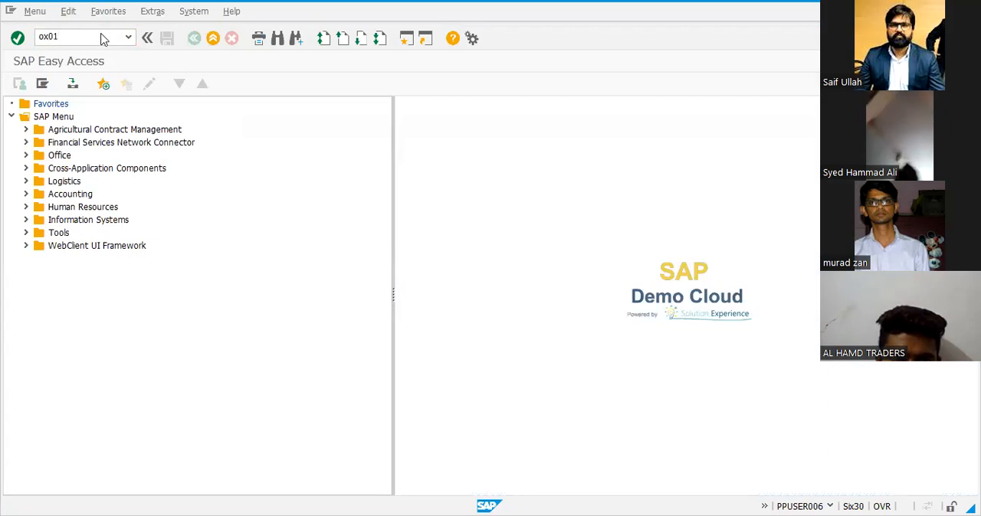
pyautogui.press('Return')
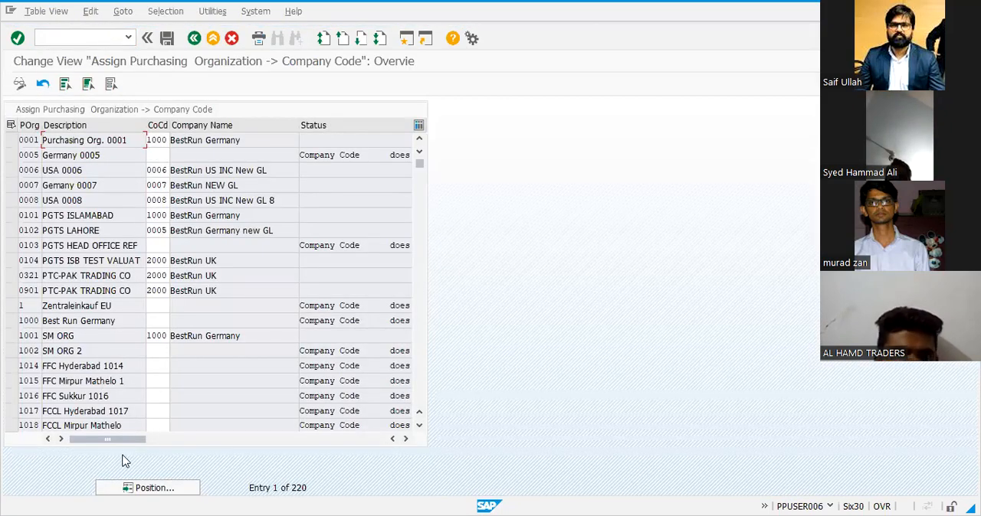
# Assign purchasing organization SA01 to company code SA01 and save the assignment under the COMPANY CODE CREATE customizing request
pyautogui.click(132, 489)
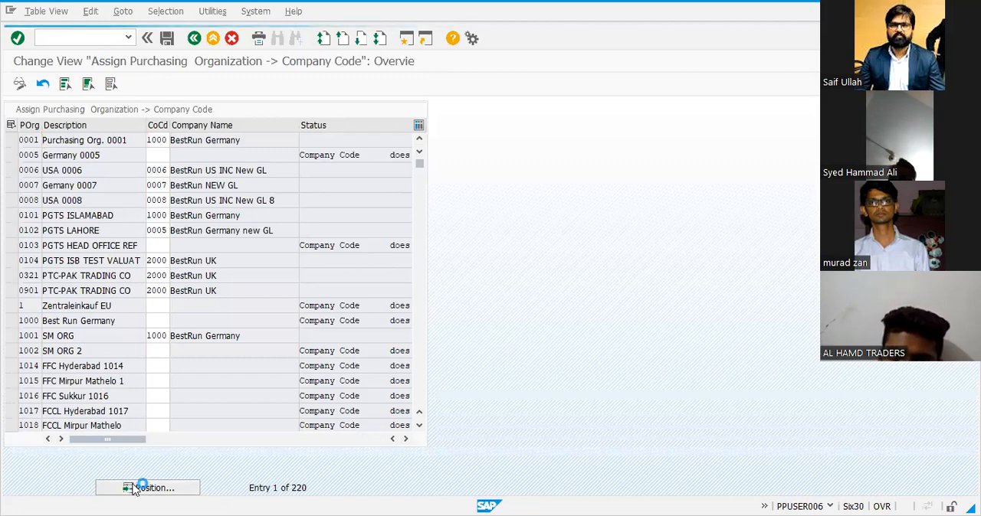
pyautogui.write('sa01')
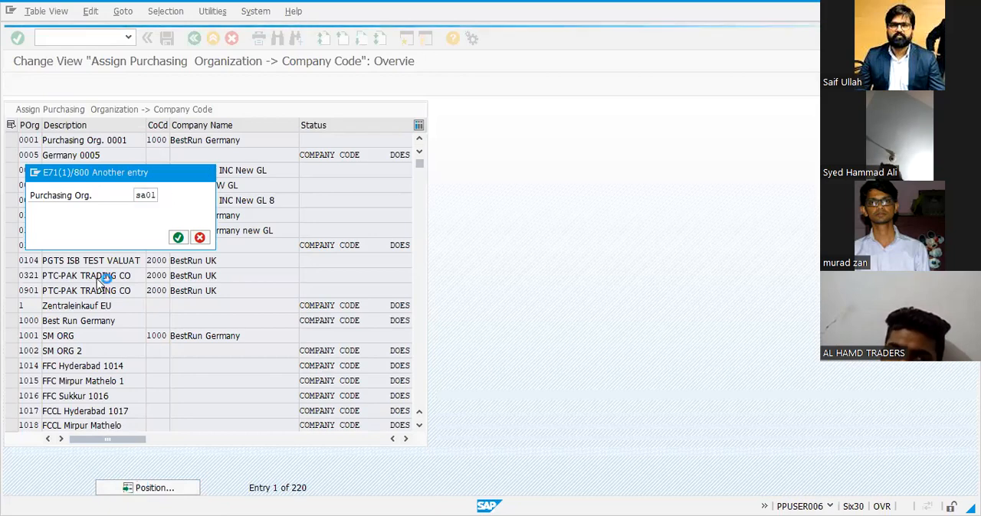
pyautogui.press('Return')
pyautogui.click(161, 142)
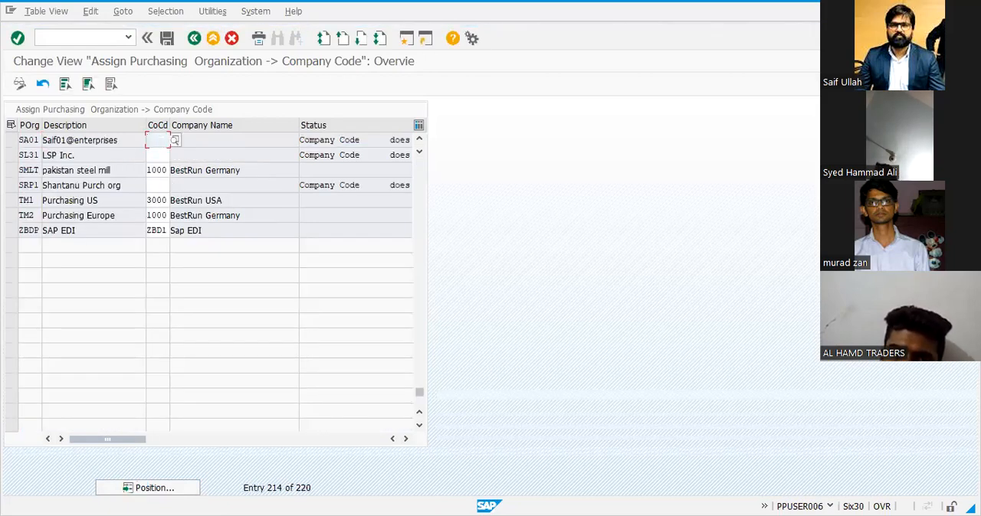
pyautogui.write('sa01')
pyautogui.press('Return')
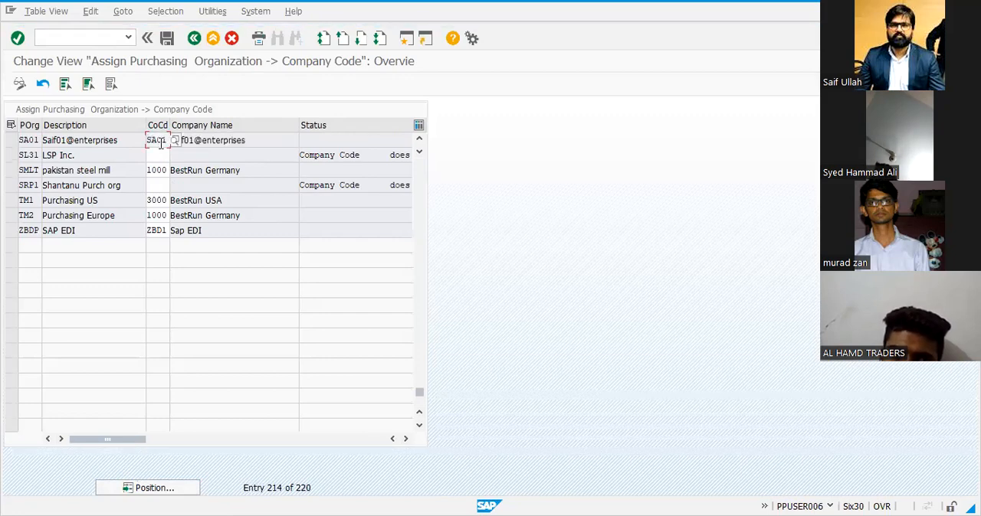
pyautogui.click(165, 42)
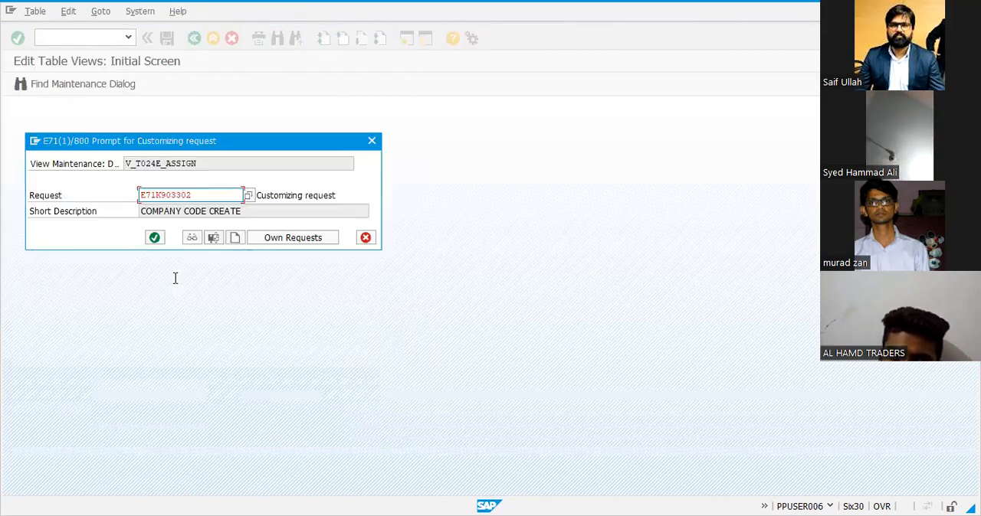
pyautogui.click(156, 244)
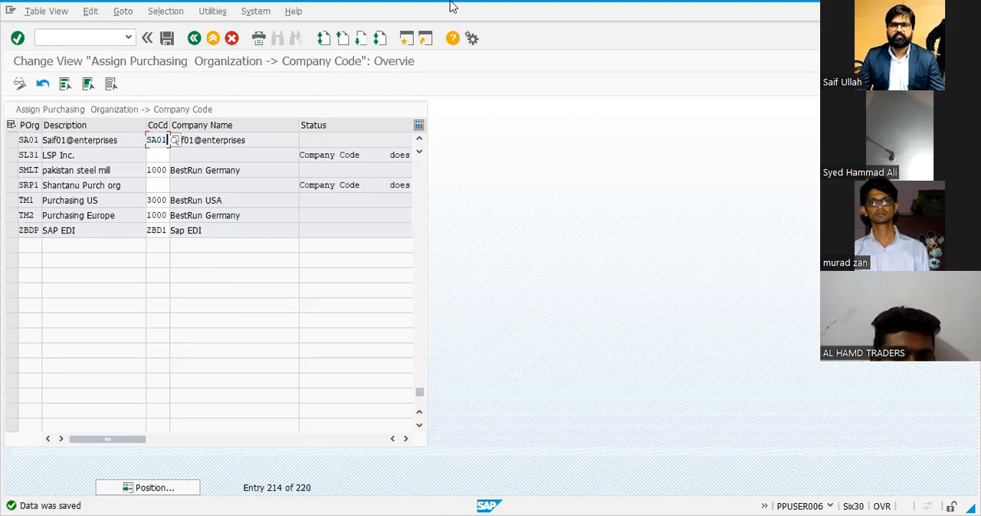
# Leave the company code assignment view, switch to the Excel list, and record sa01 in H17 for the OX01 entry
pyautogui.click(213, 38)
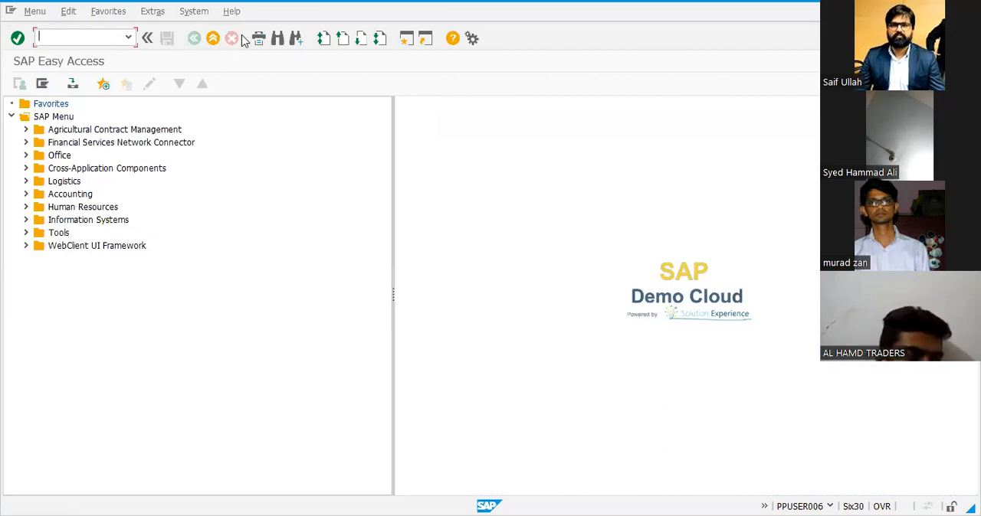
pyautogui.hotkey('alt', 'Tab')
pyautogui.press('Right')
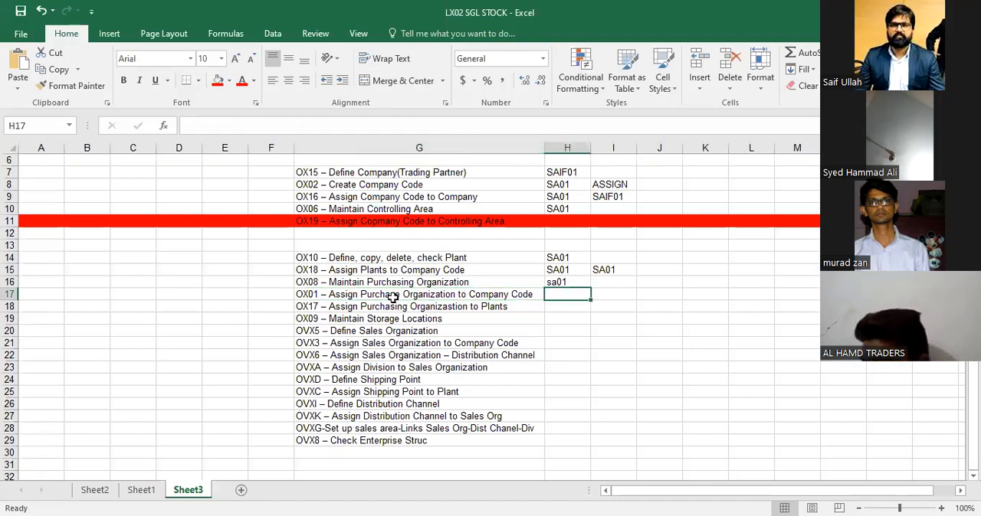
pyautogui.write('sa01')
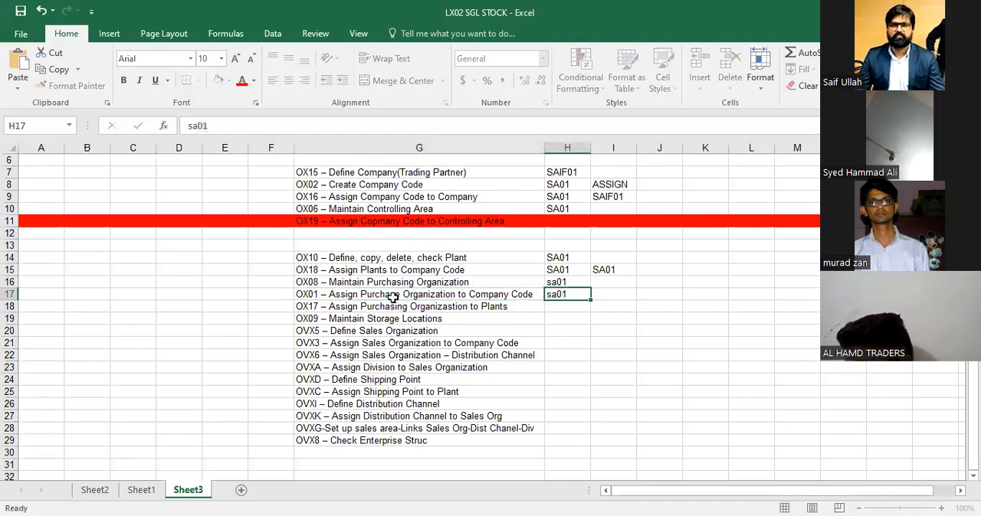
pyautogui.press('Return')
# Copy the transaction code OX17 from the purchasing organization to plants entry in G18
pyautogui.press('Left')
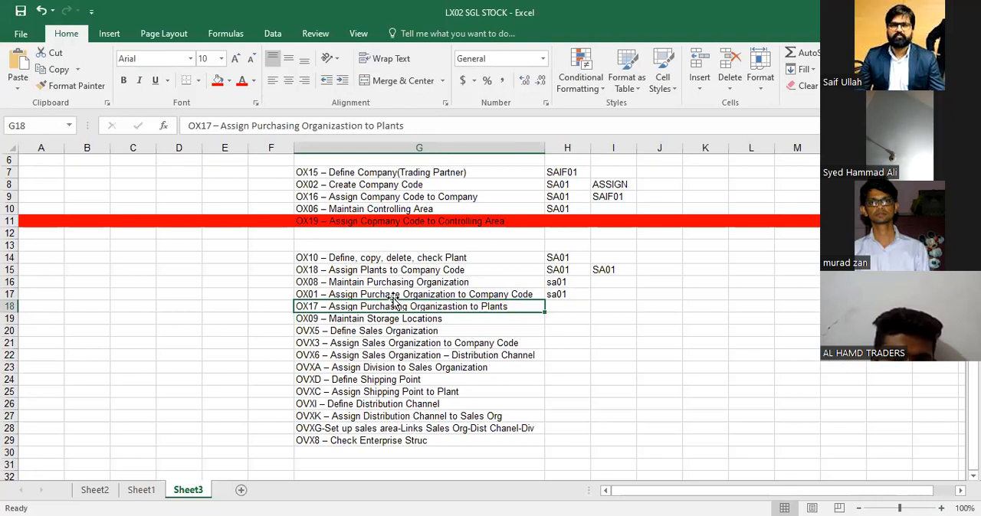
pyautogui.press('F2')
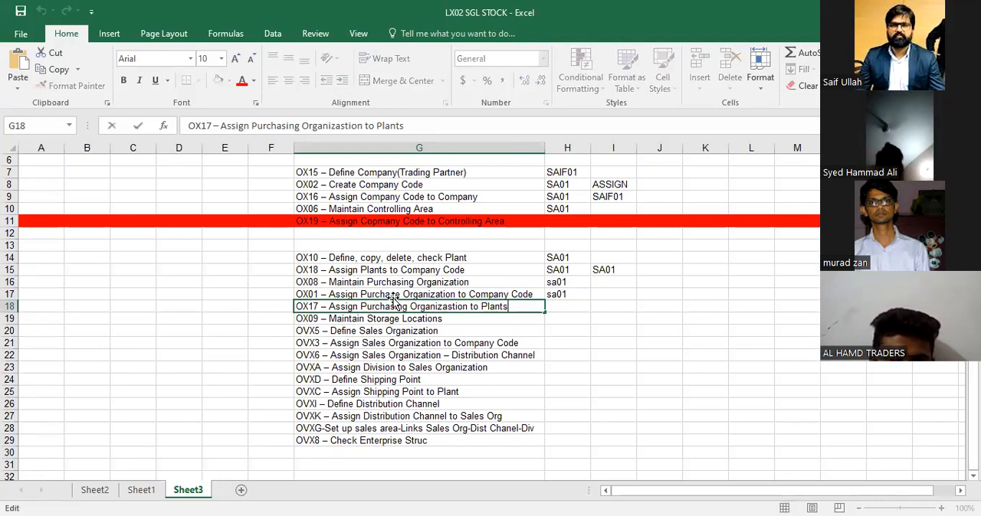
pyautogui.press('Left')
pyautogui.press('Left')
pyautogui.press('Left')
pyautogui.press('Left')
pyautogui.press('Left')
pyautogui.press('Left')
pyautogui.press('Left')
pyautogui.press('Left')
pyautogui.press('Left')
pyautogui.press('Left')
pyautogui.press('Left')
pyautogui.press('Left')
pyautogui.press('Left')
pyautogui.press('Left')
pyautogui.press('Left')
pyautogui.press('Left')
pyautogui.press('Left')
pyautogui.press('Left')
pyautogui.press('Left')
pyautogui.press('Left')
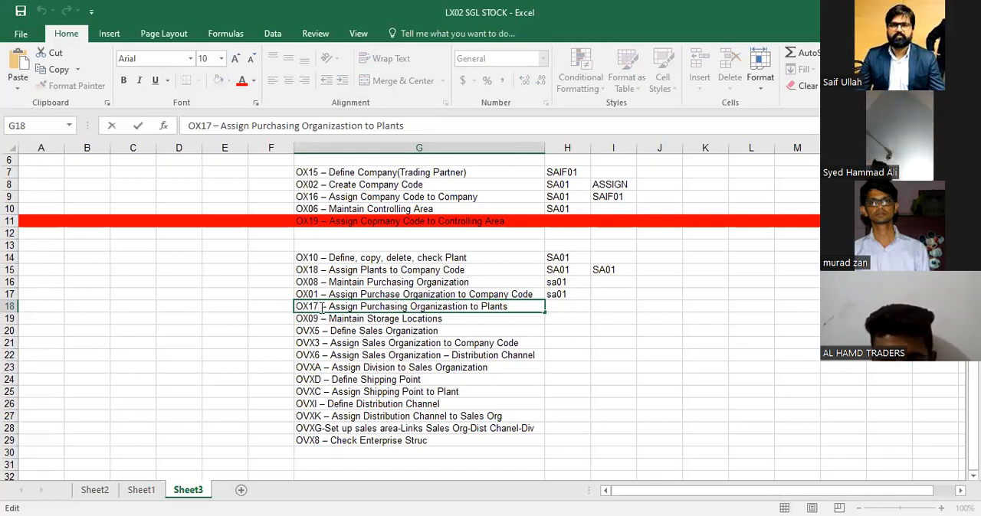
pyautogui.moveTo(321, 307); pyautogui.dragTo(277, 306)
pyautogui.hotkey('ctrl', 'c')
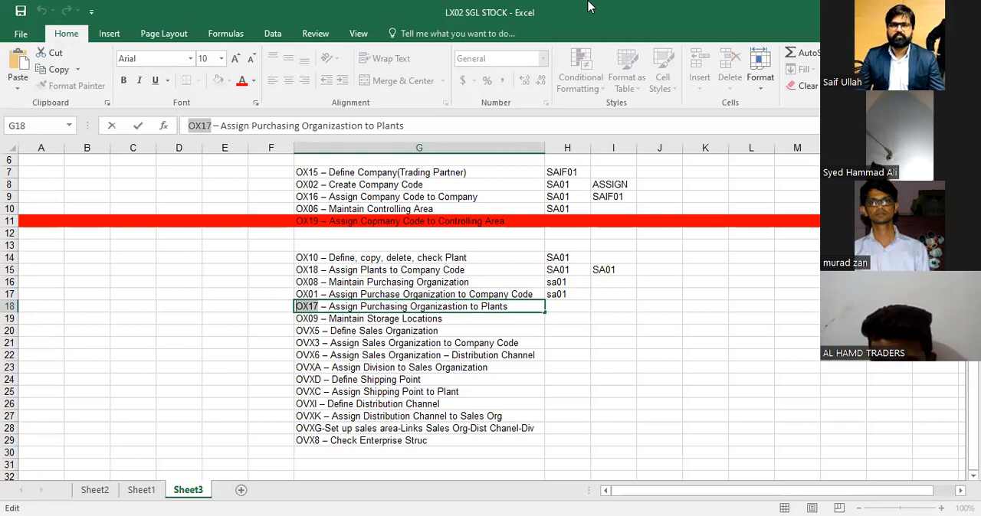
# Switch to SAP, open transaction OX17, and start a new entry for assigning a purchasing organization to a plant
pyautogui.hotkey('alt', 'Tab')
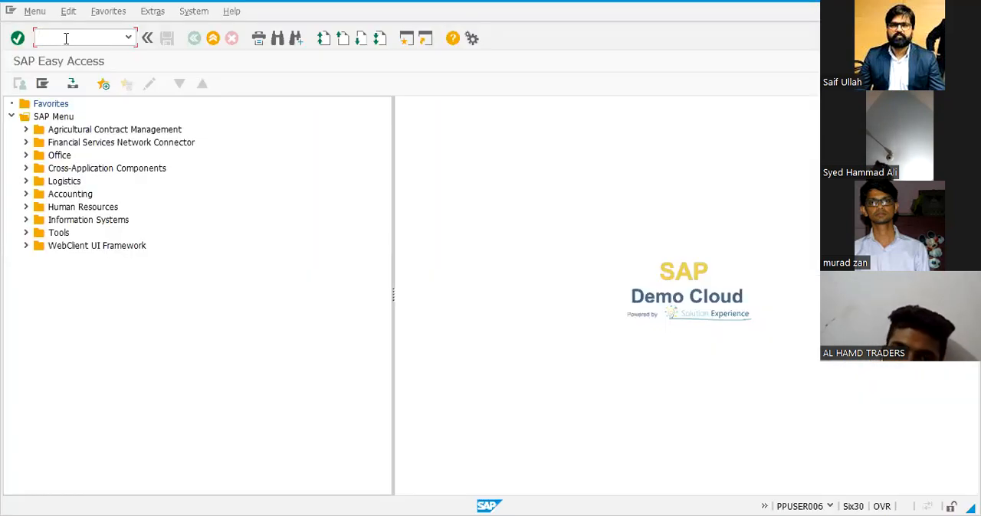
pyautogui.hotkey('ctrl', 'v')
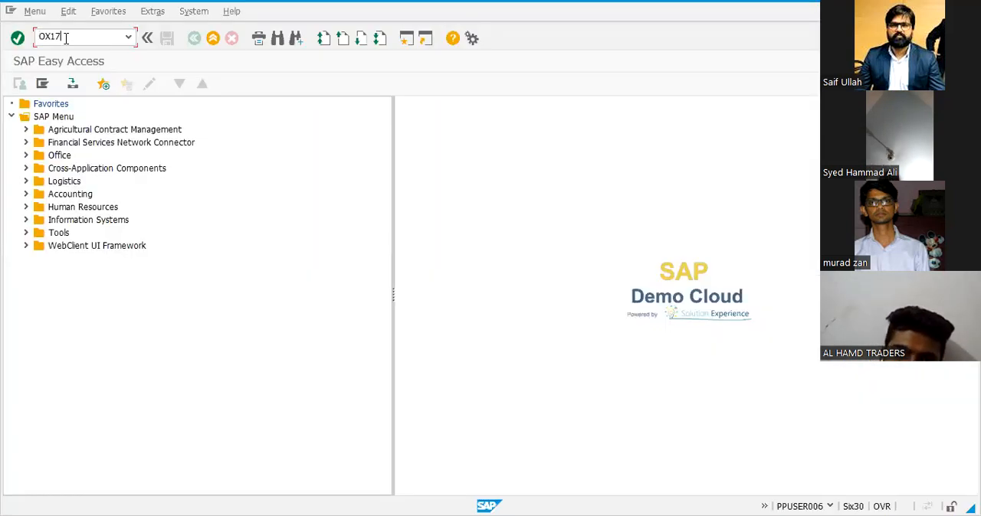
pyautogui.press('Return')
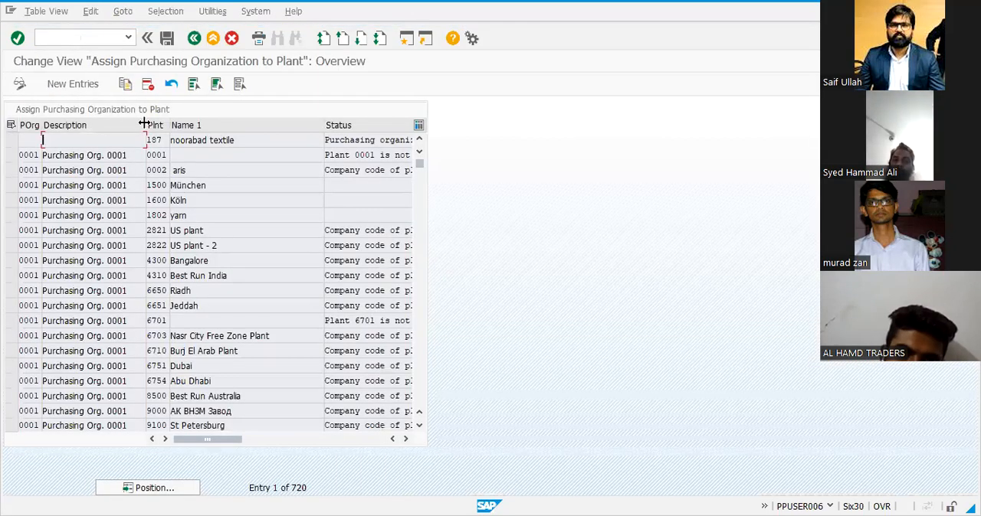
pyautogui.click(86, 91)
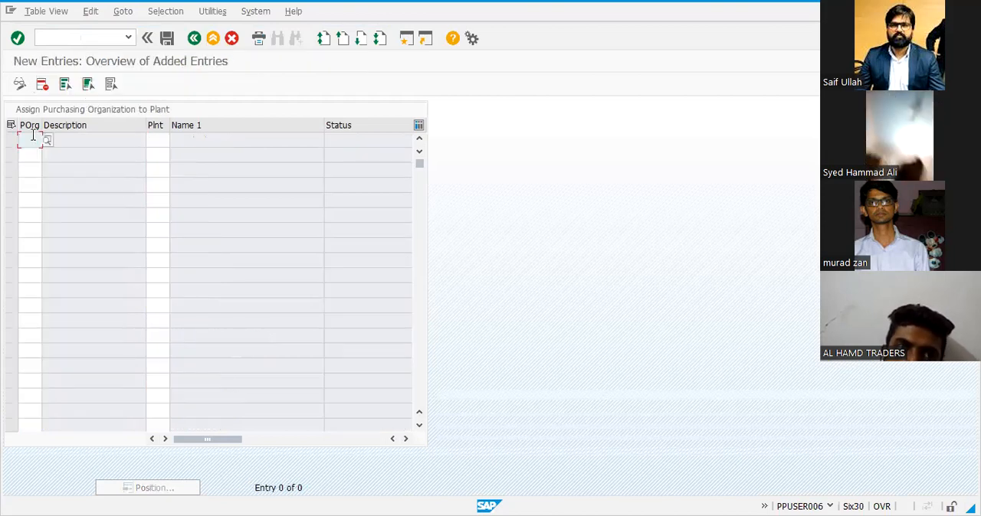
# Assign purchasing organization SA01 to plant SA01, save it under the COMPANY CODE CREATE customizing request, and leave the assignment view
pyautogui.write('SA01')
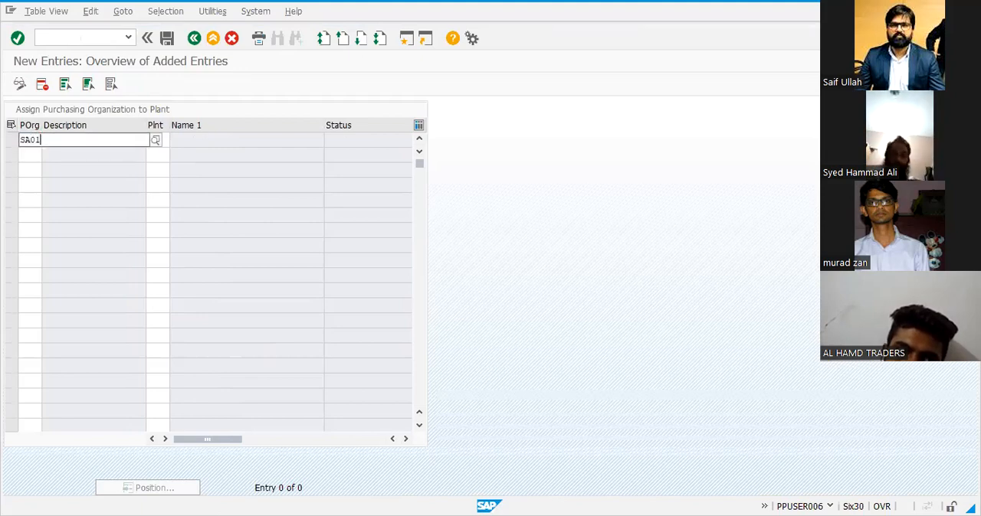
pyautogui.press('Tab')
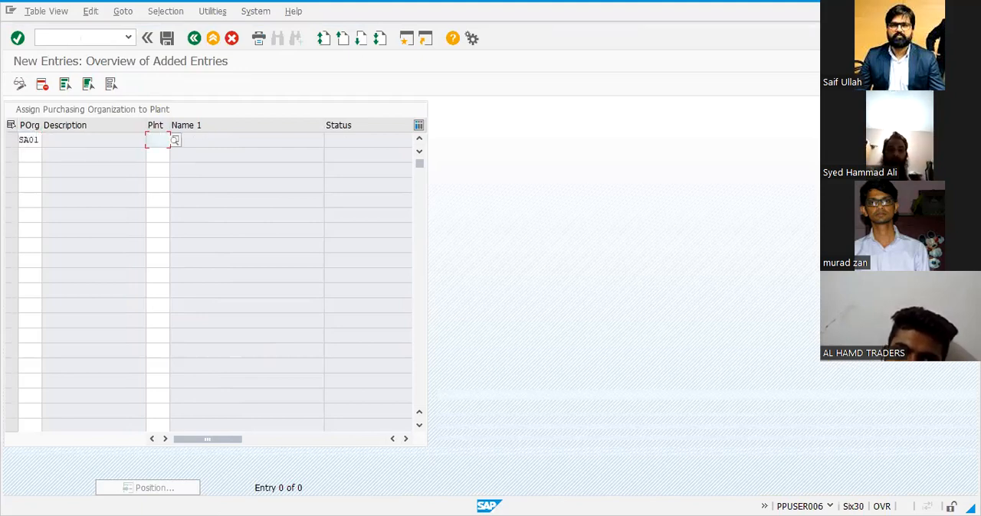
pyautogui.write('SA01')
pyautogui.press('Tab')
pyautogui.press('Return')
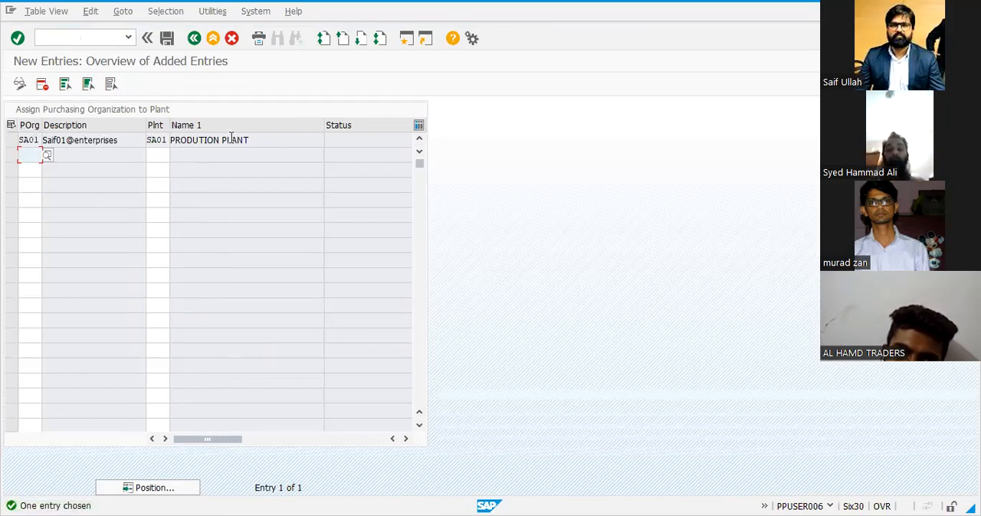
pyautogui.click(165, 40)
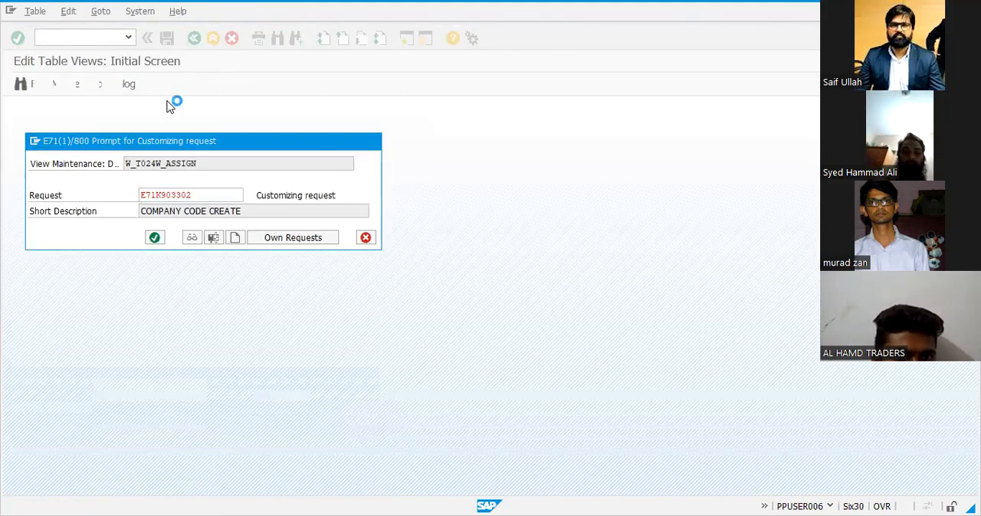
pyautogui.press('Return')
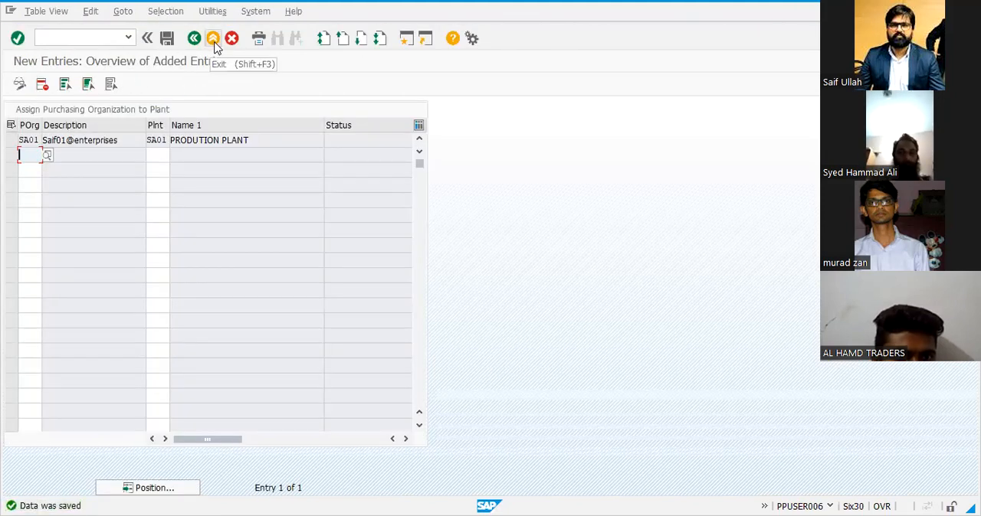
pyautogui.click(214, 40)
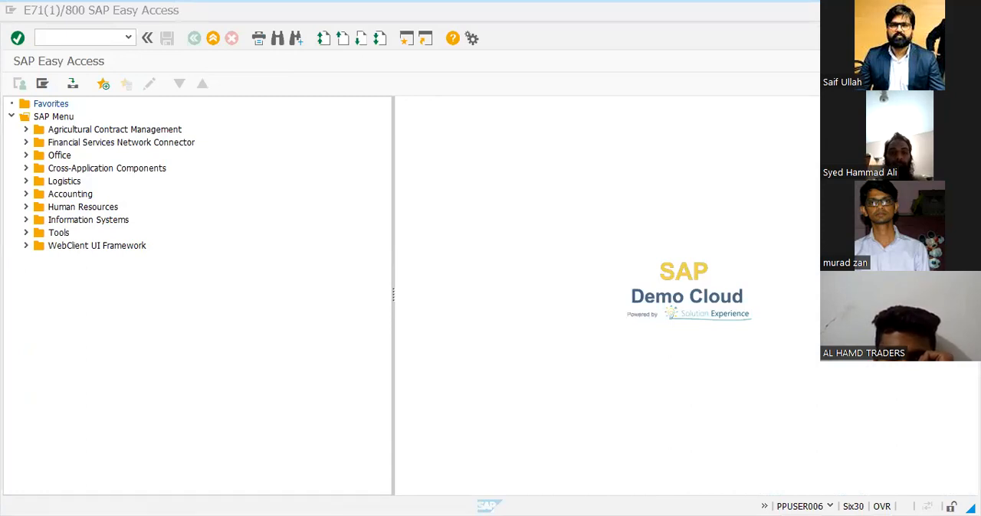
# Switch to the Excel list and copy the transaction code OX09 from the storage locations entry in G19
pyautogui.hotkey('alt', 'Tab')
pyautogui.click(423, 330)
pyautogui.click(420, 317)
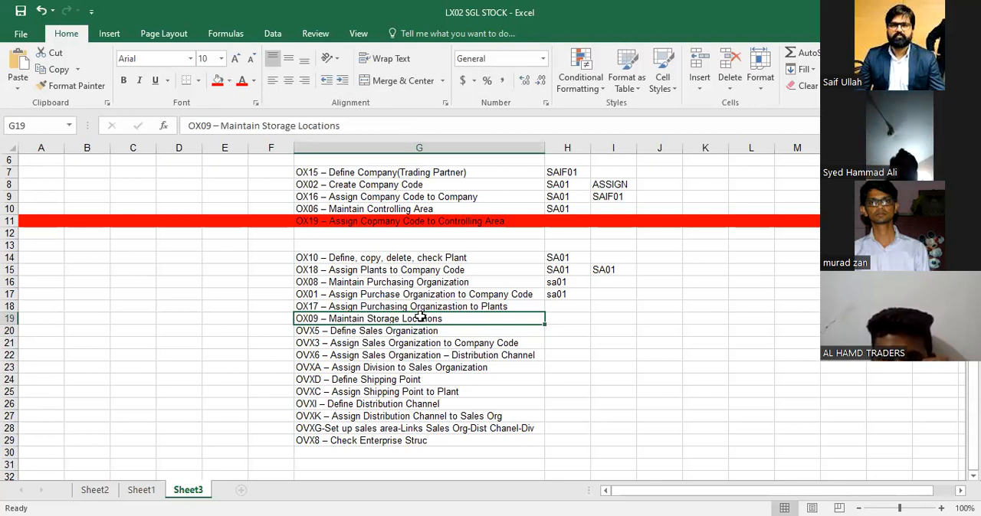
pyautogui.doubleClick(421, 317)
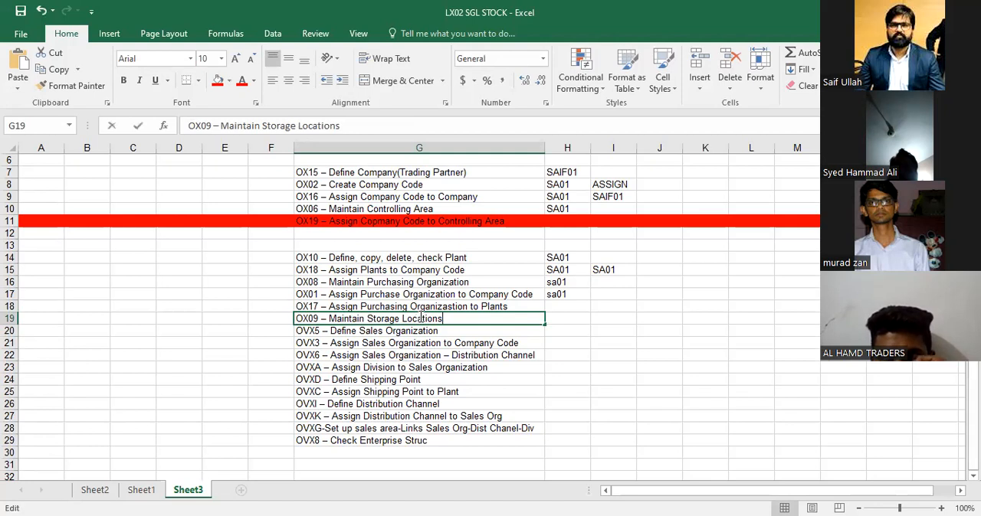
pyautogui.press('Left')
pyautogui.press('Left')
pyautogui.press('Left')
pyautogui.press('Left')
pyautogui.press('Left')
pyautogui.press('Left')
pyautogui.press('Left')
pyautogui.press('Left')
pyautogui.press('Left')
pyautogui.press('Left')
pyautogui.press('Left')
pyautogui.press('Left')
pyautogui.press('Left')
pyautogui.press('Left')
pyautogui.press('Left')
pyautogui.press('Left')
pyautogui.press('Left')
pyautogui.press('Left')
pyautogui.press('Left')
pyautogui.press('Left')
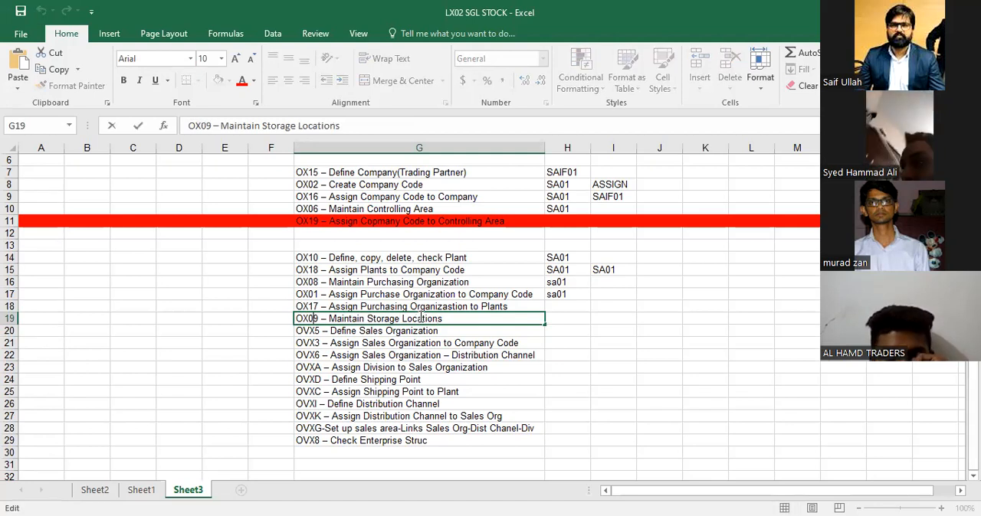
pyautogui.hotkey('shift', 'Left')
pyautogui.hotkey('shift', 'Left')
pyautogui.hotkey('shift', 'Left')
pyautogui.hotkey('shift', 'Left')
pyautogui.hotkey('ctrl', 'c')
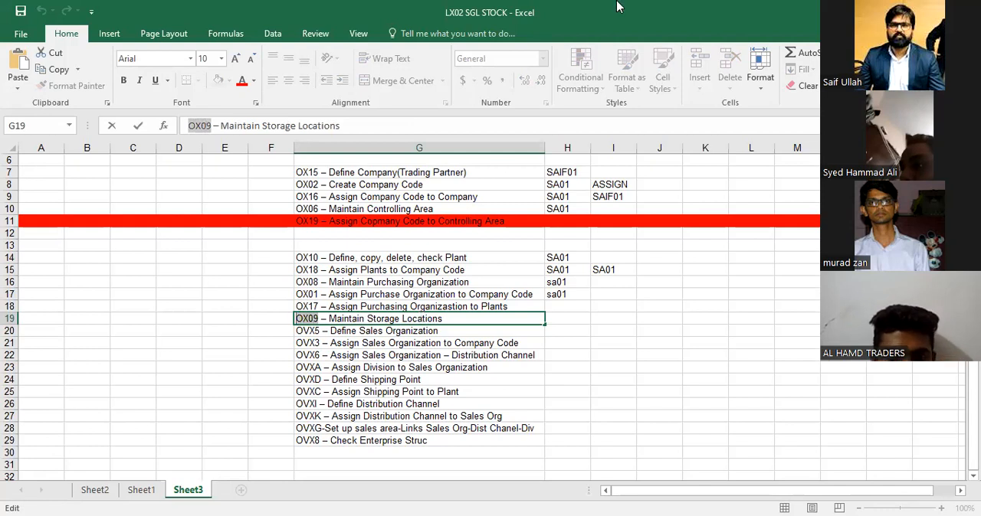
# Switch to SAP, open transaction OX09 for plant SA01, and start new storage location entries
pyautogui.hotkey('alt', 'Tab')
pyautogui.hotkey('ctrl', 'v')
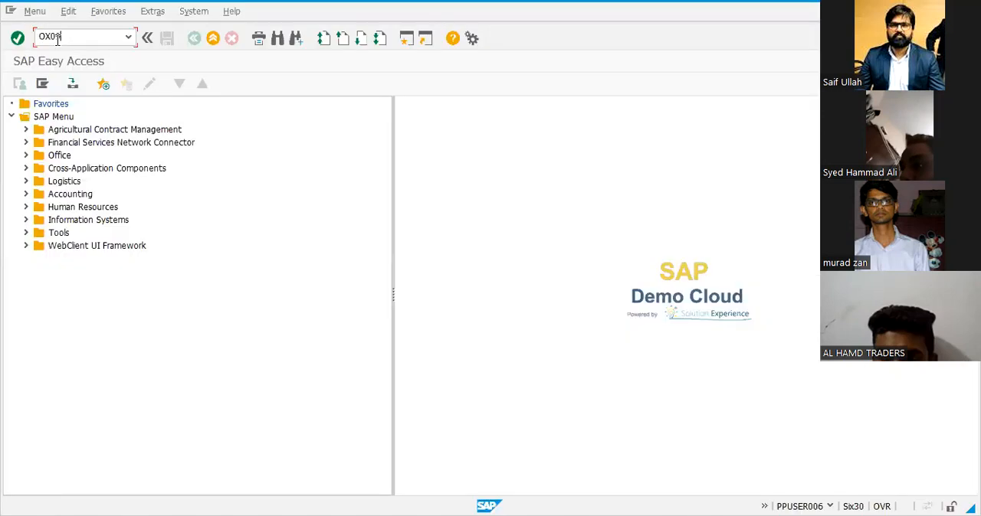
pyautogui.press('Return')
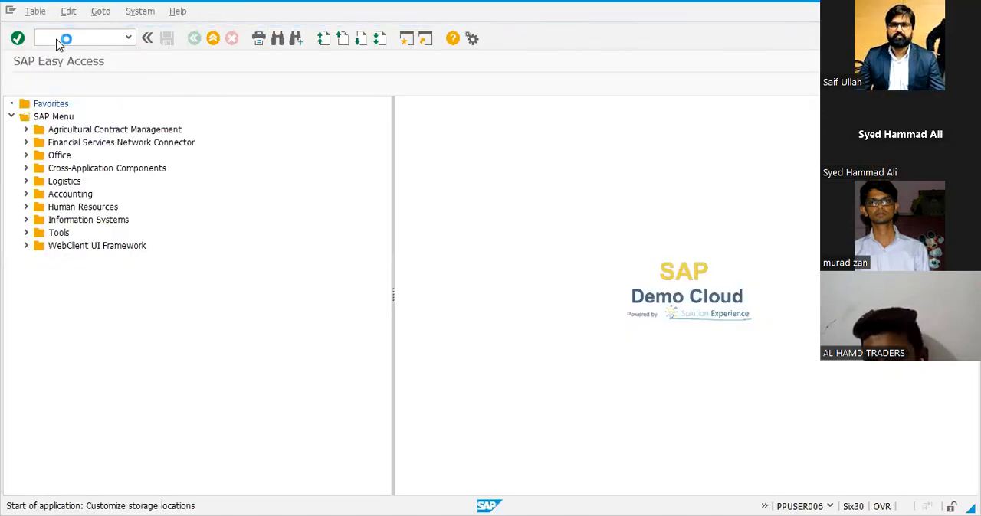
pyautogui.write('SA01')
pyautogui.press('Return')
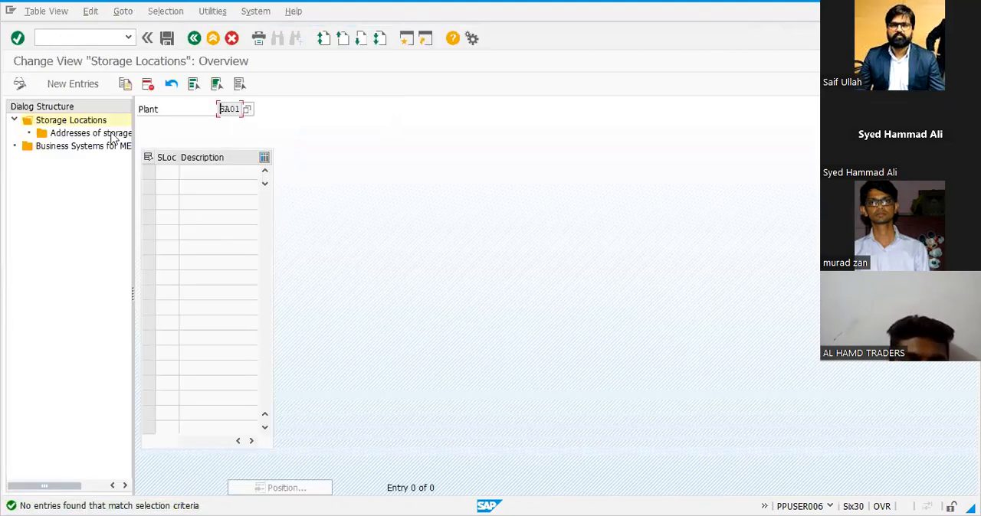
pyautogui.click(61, 87)
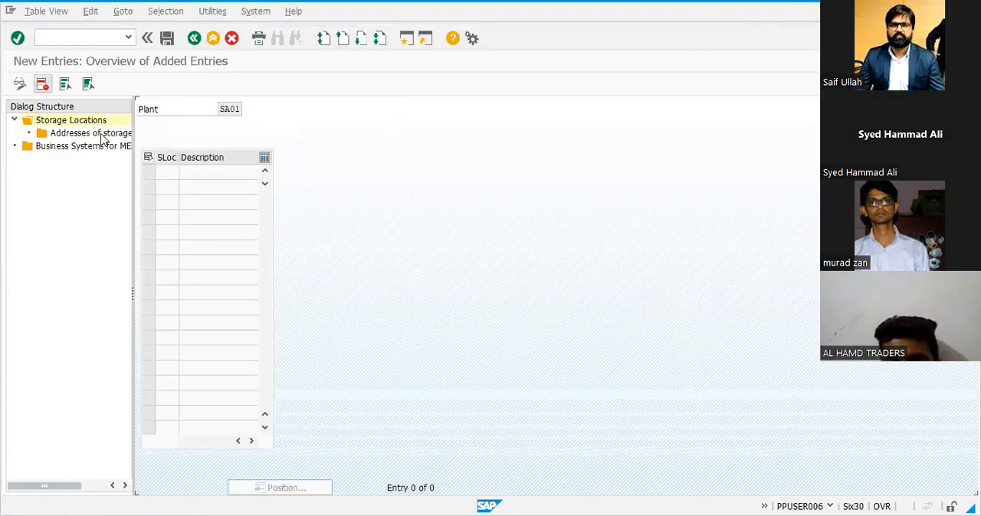
# Enter the storage locations S001, S002 and S003 for plant SA01
pyautogui.click(163, 170)
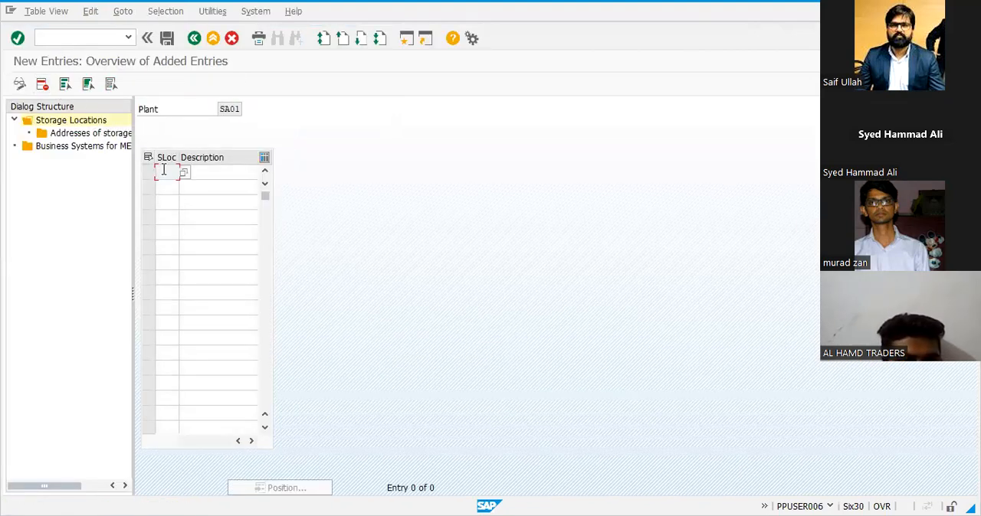
pyautogui.write('SL01')
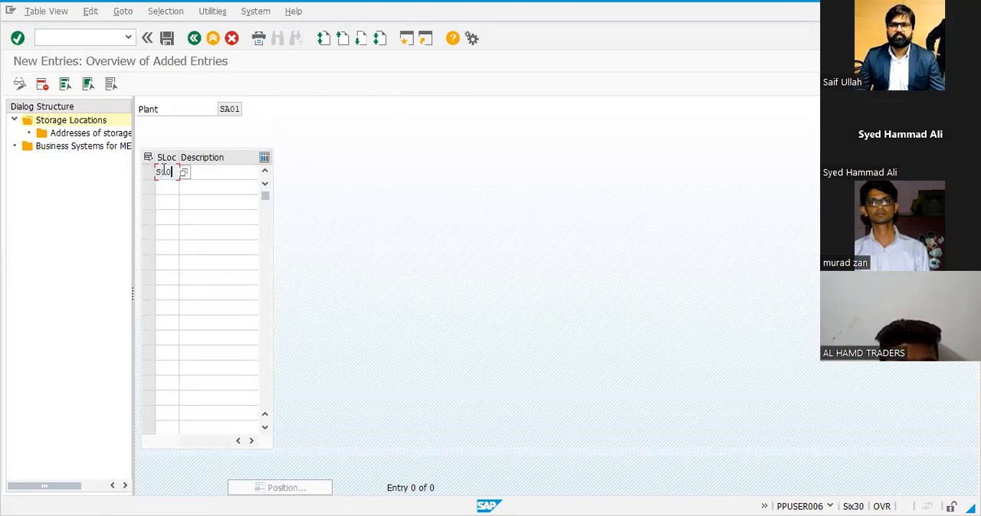
pyautogui.press('Tab')
pyautogui.write('S002')
pyautogui.press('Tab')
pyautogui.press('Tab')
pyautogui.write('S003')
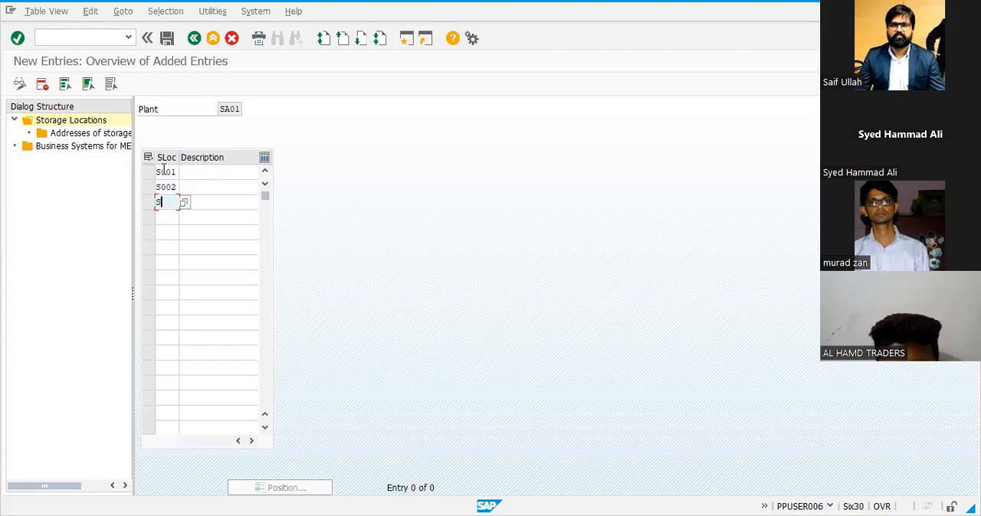
pyautogui.press('Return')
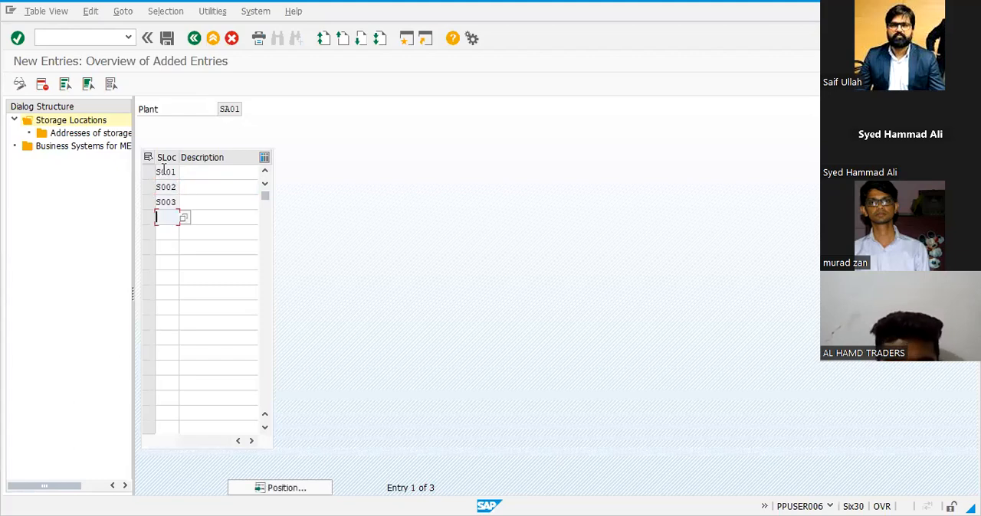
# Describe storage location S001 as RAW MATERIAL, S002 as SEMIFINISH MATER and S003 as FINISH MATERIAL
pyautogui.click(239, 169)
pyautogui.press('Down')
pyautogui.press('Down')
pyautogui.press('Return')
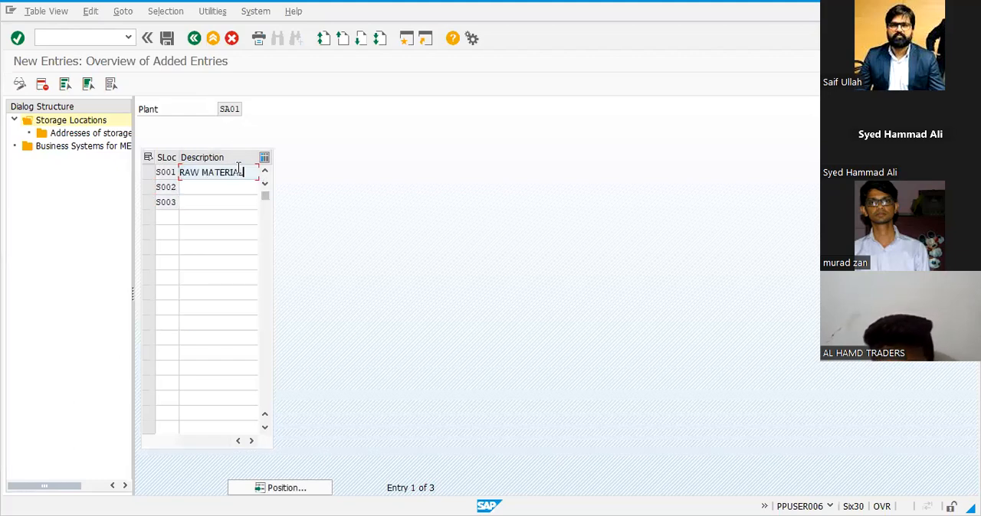
pyautogui.press('Tab')
pyautogui.press('Down')
pyautogui.press('Down')
pyautogui.press('Down')
pyautogui.press('Return')
pyautogui.press('Tab')
pyautogui.press('Down')
pyautogui.press('Down')
pyautogui.press('Down')
pyautogui.press('Down')
pyautogui.press('Return')
pyautogui.press('Tab')
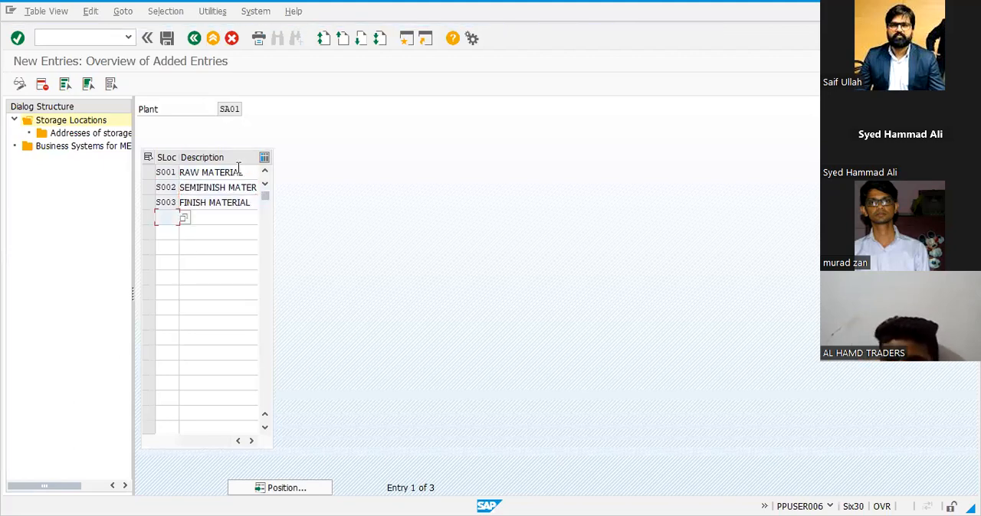
# Save the storage locations under the COMPANY CODE CREATE customizing request and switch away from SAP to the Excel list
pyautogui.click(166, 38)
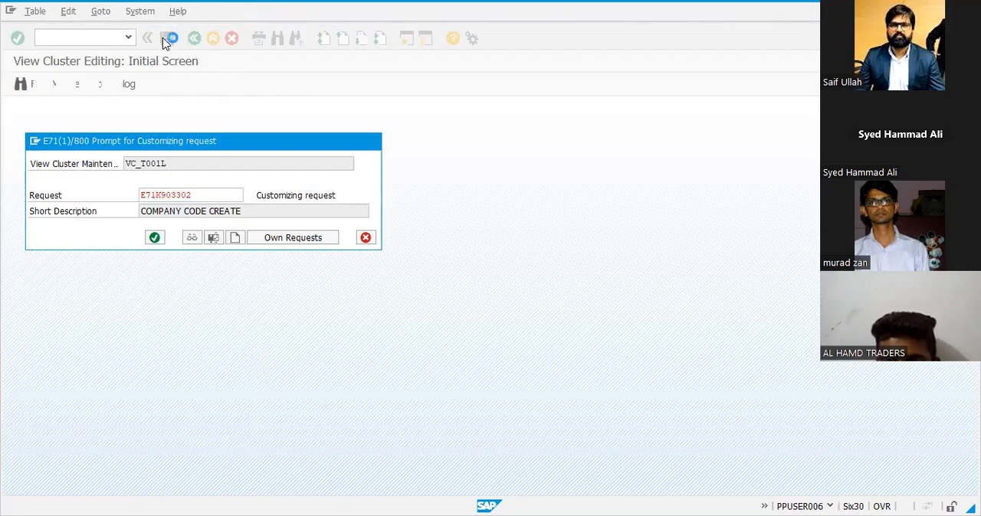
pyautogui.press('Return')
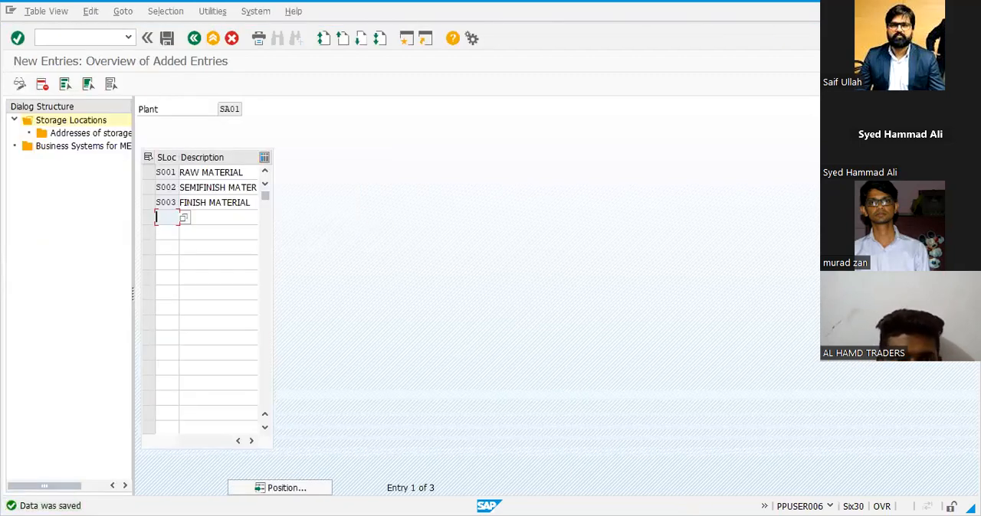
pyautogui.hotkey('alt', 'Tab')
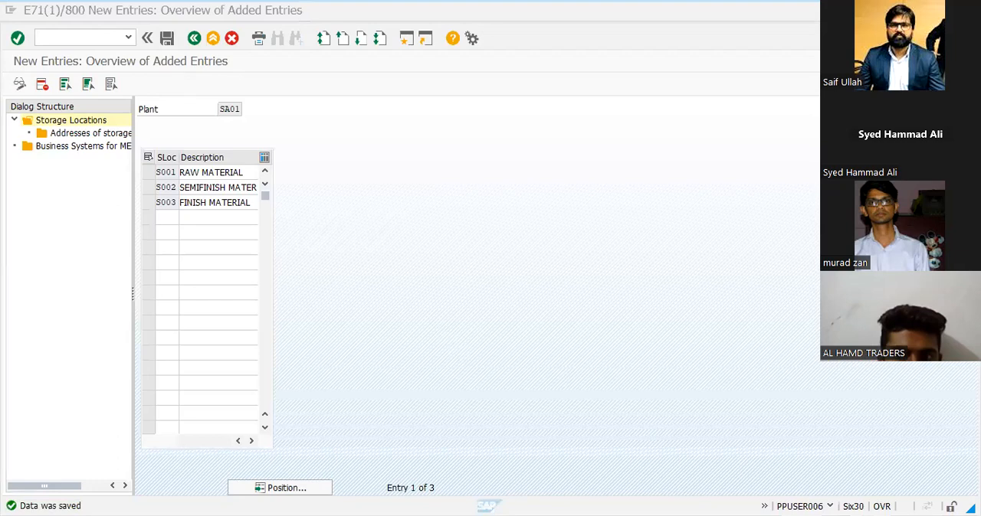
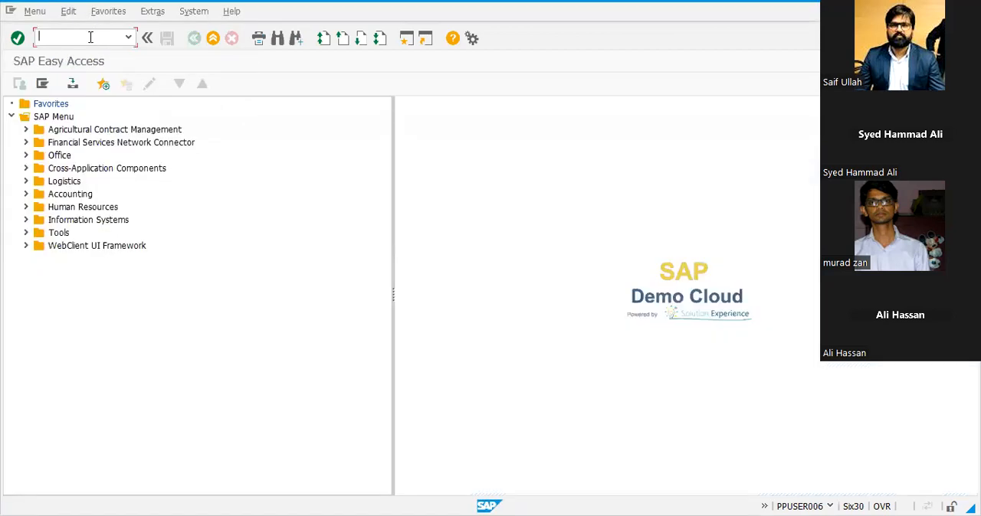
# Open transaction OVX5 and start a new sales organization entry with the code SA01
pyautogui.write('OVX5')
pyautogui.press('Return')
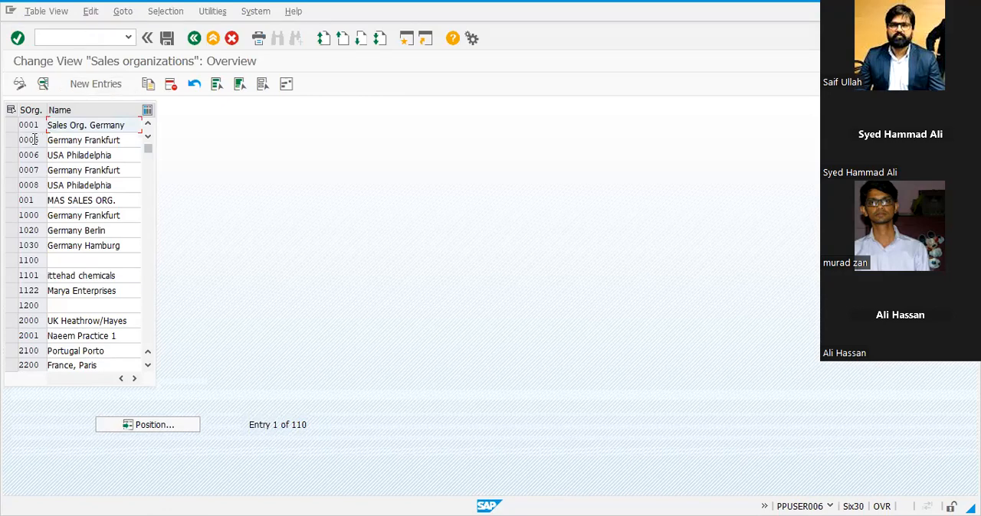
pyautogui.click(100, 85)
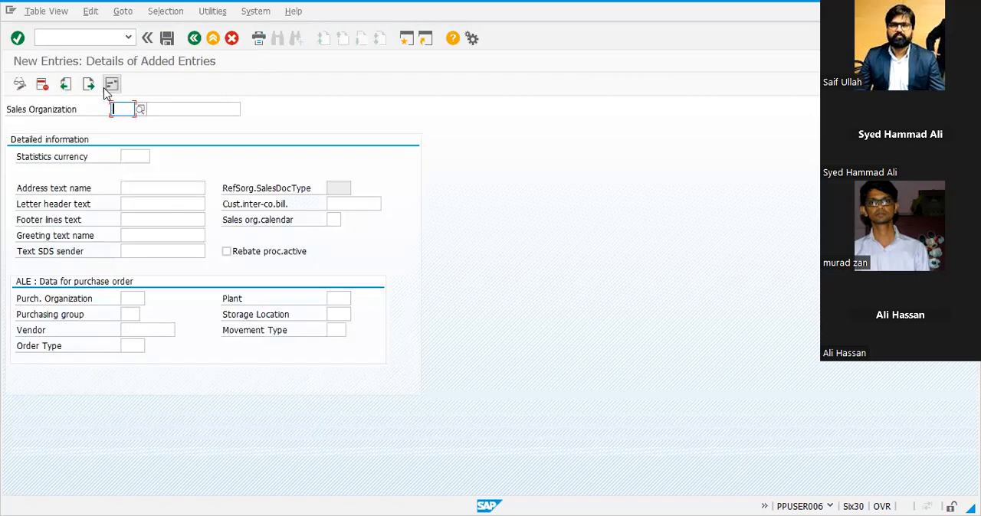
pyautogui.write('SA01')
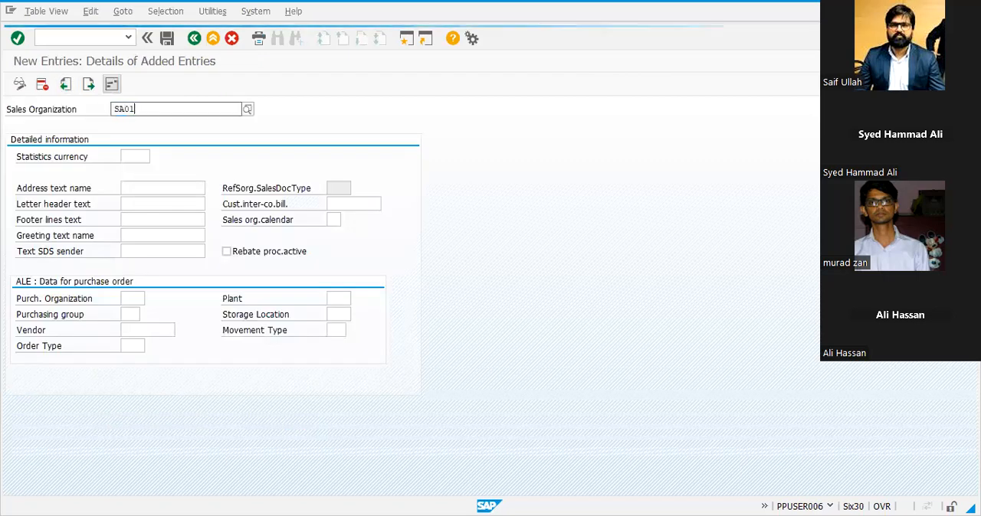
pyautogui.press('Tab')
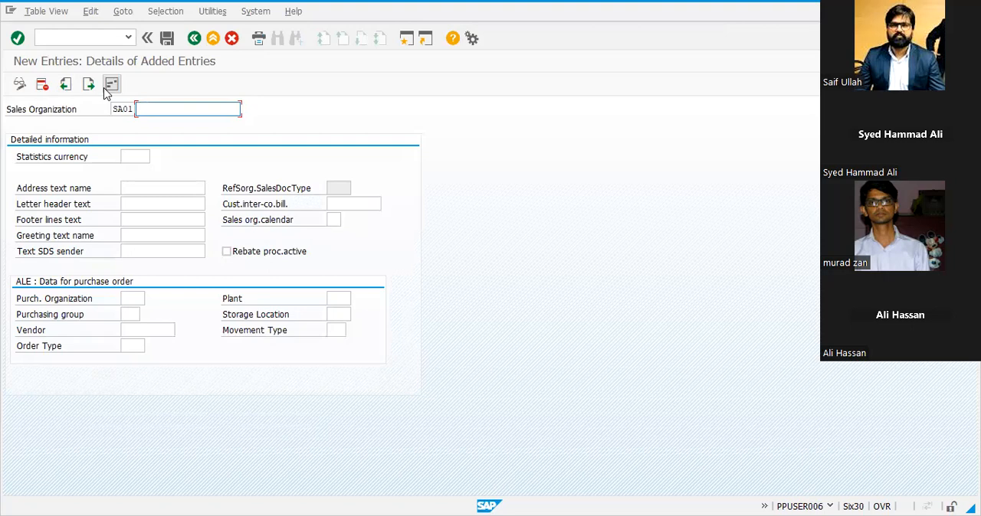
# Name sales organization SA01 Saif01@enterprises
pyautogui.press('BackSpace')
pyautogui.press('Tab')
pyautogui.press('Tab')
pyautogui.press('Tab')
pyautogui.doubleClick(168, 111)
pyautogui.write('Saif01@enterprise')
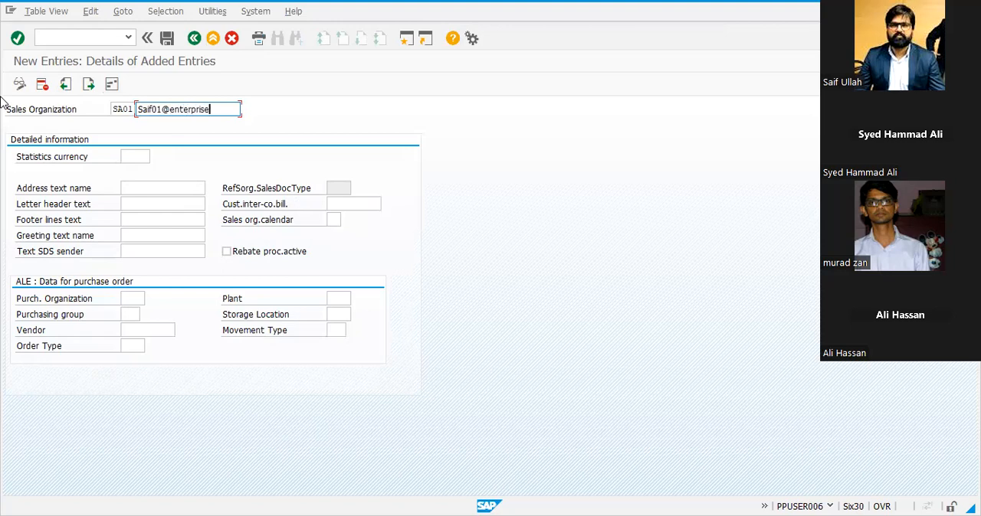
# Set the sales organization's statistics currency to PKR and its address text name to KARACHI, and acknowledge the currency warning
pyautogui.click(133, 159)
pyautogui.write('pkr')
pyautogui.press('Tab')
pyautogui.write('karachi')
pyautogui.press('Tab')
pyautogui.press('Tab')
pyautogui.hotkey('shift', 'Tab')
pyautogui.press('Tab')
pyautogui.press('Tab')
pyautogui.press('Tab')
pyautogui.press('Tab')
pyautogui.press('Tab')
pyautogui.press('Tab')
pyautogui.press('Tab')
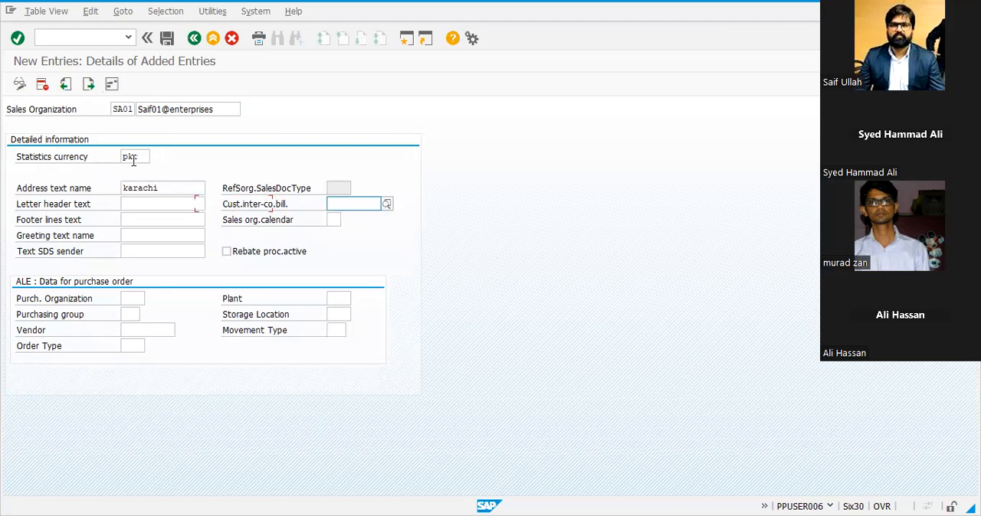
pyautogui.press('Return')
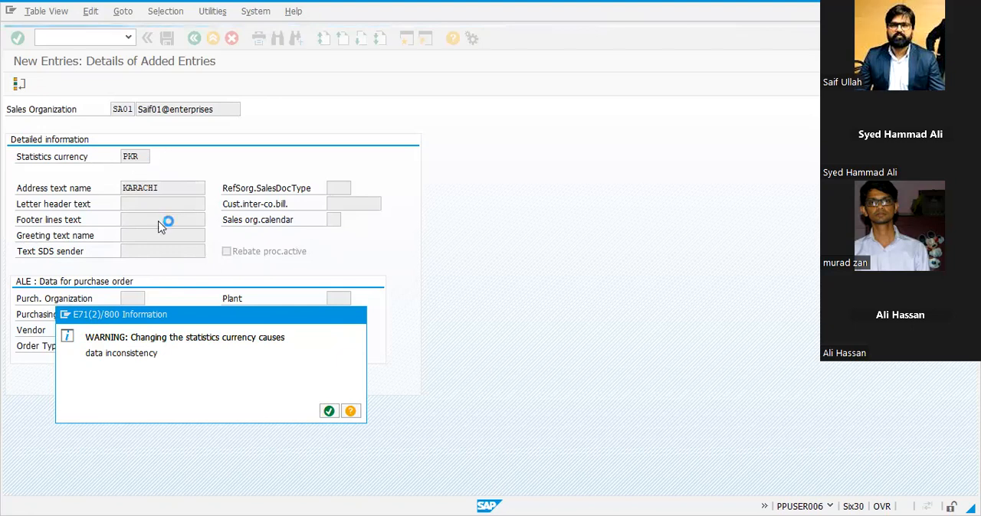
pyautogui.click(328, 411)
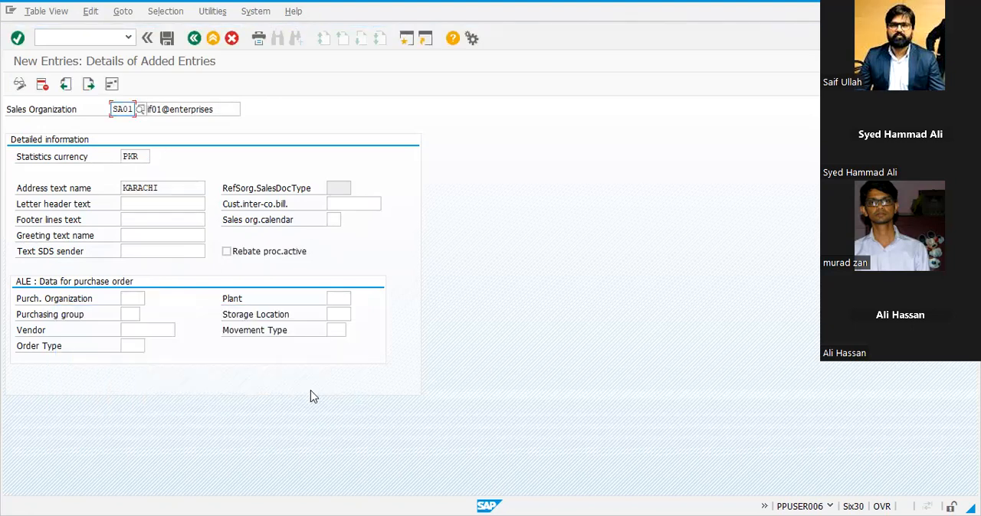
# Open the address of sales organization SA01 and set the title to Company and the name to Saif01@enterpeises
pyautogui.click(112, 84)
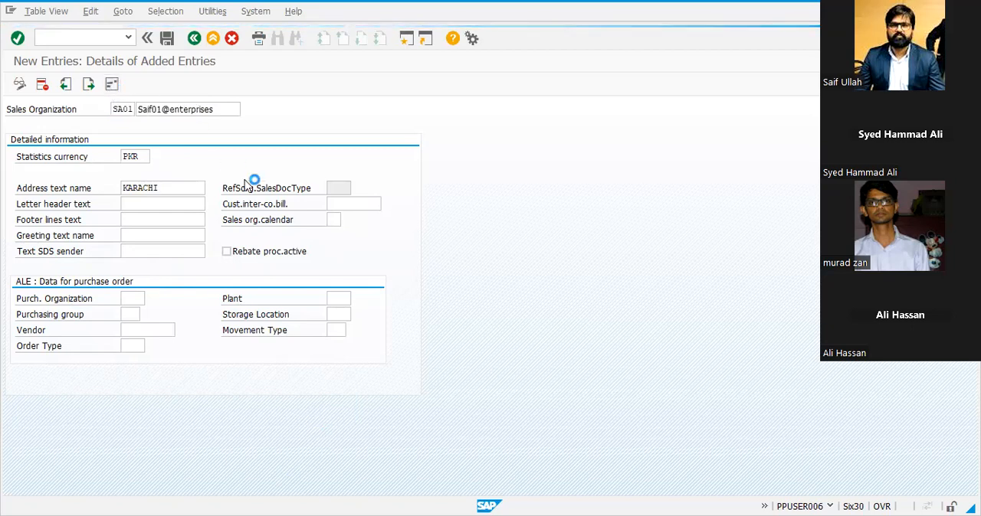
pyautogui.press('Down')
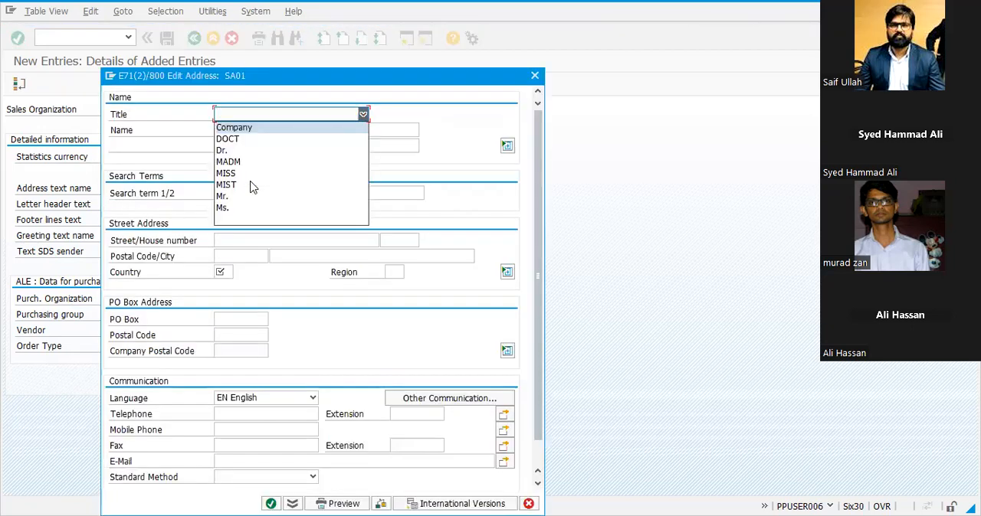
pyautogui.press('Return')
pyautogui.press('Tab')
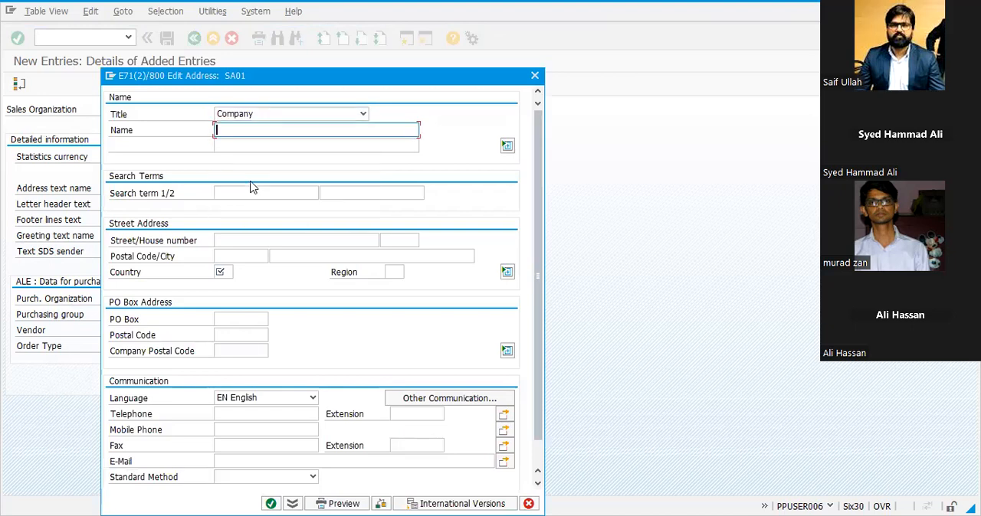
pyautogui.write('s')
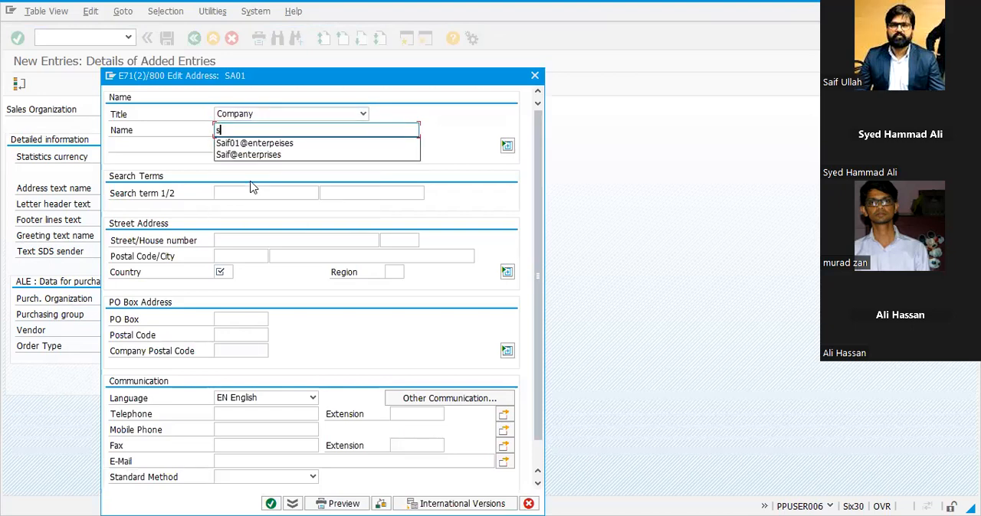
pyautogui.press('Down')
pyautogui.press('Return')
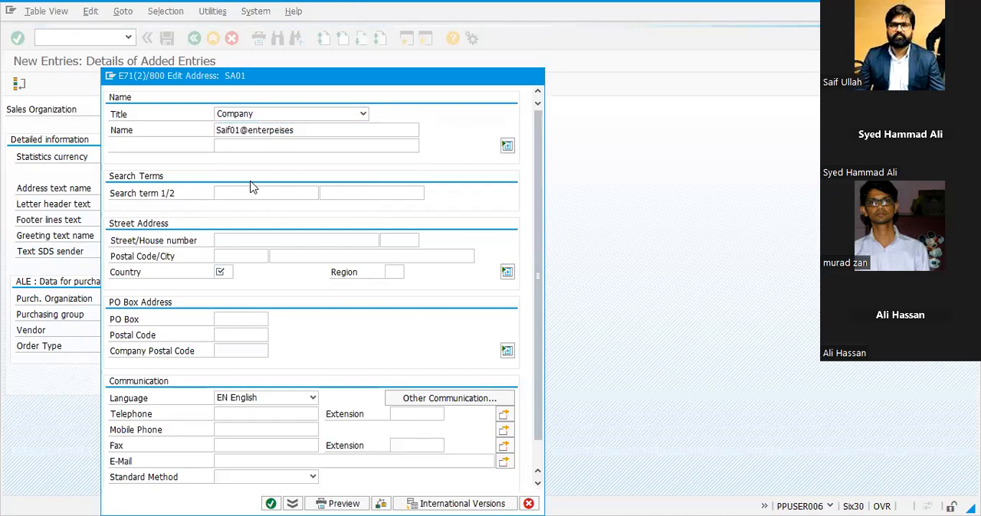
# Complete the street address with country PK, region CEN, the postal code and the city Karachi
pyautogui.press('Return')
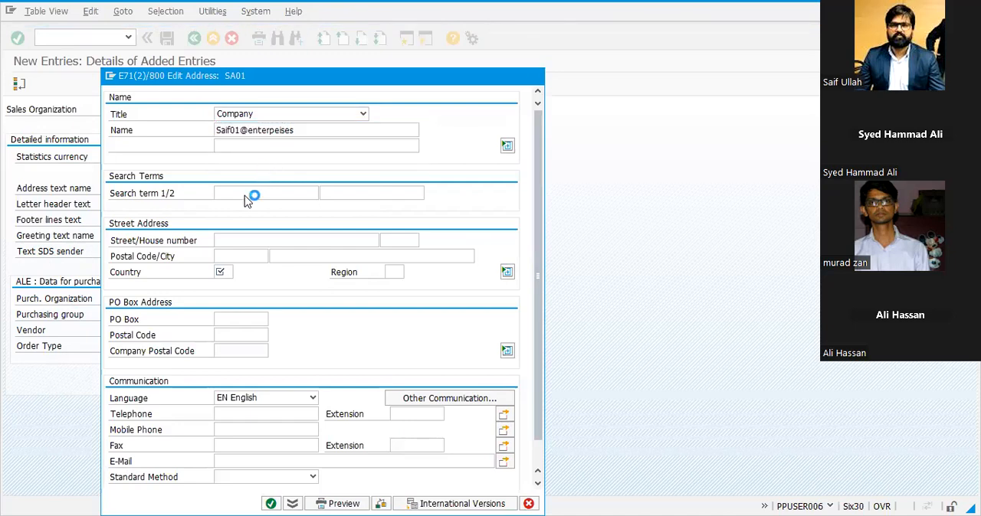
pyautogui.press('Return')
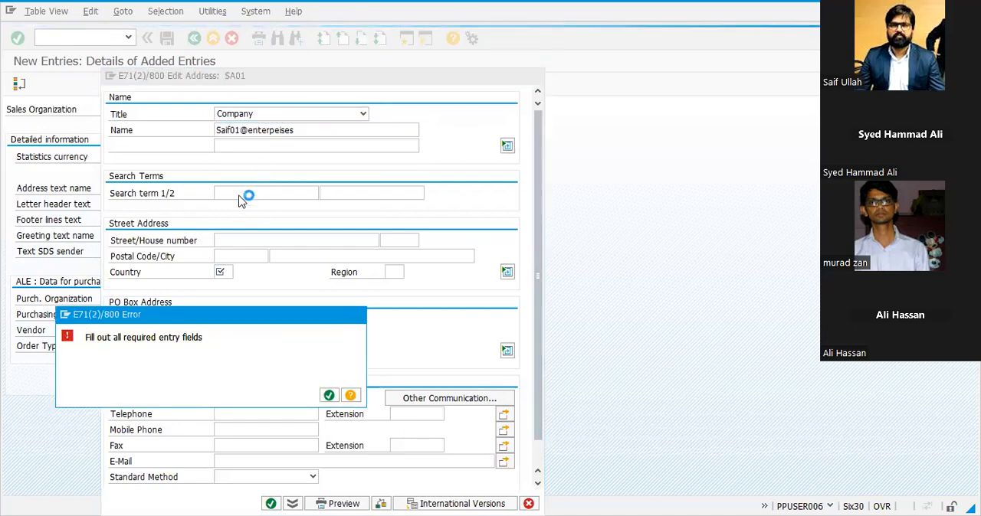
pyautogui.click(329, 396)
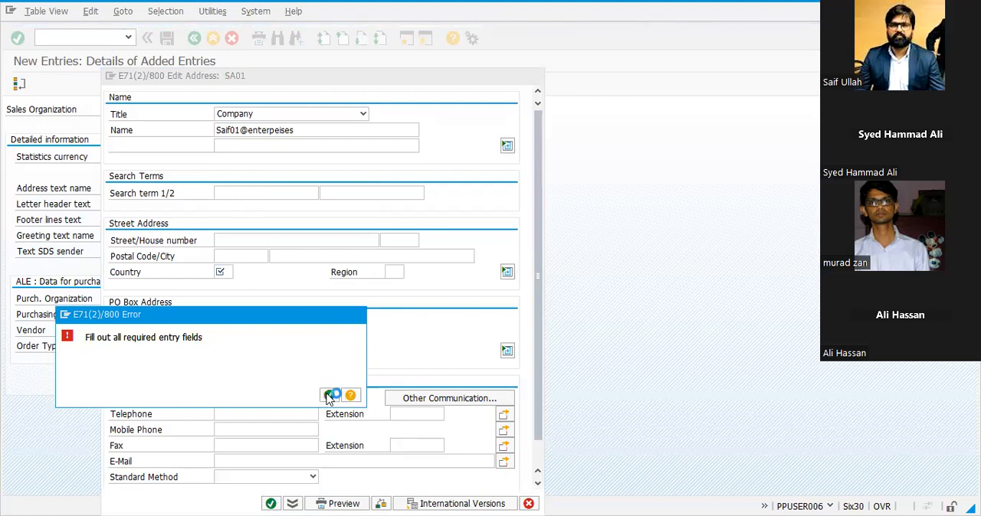
pyautogui.write('PK')
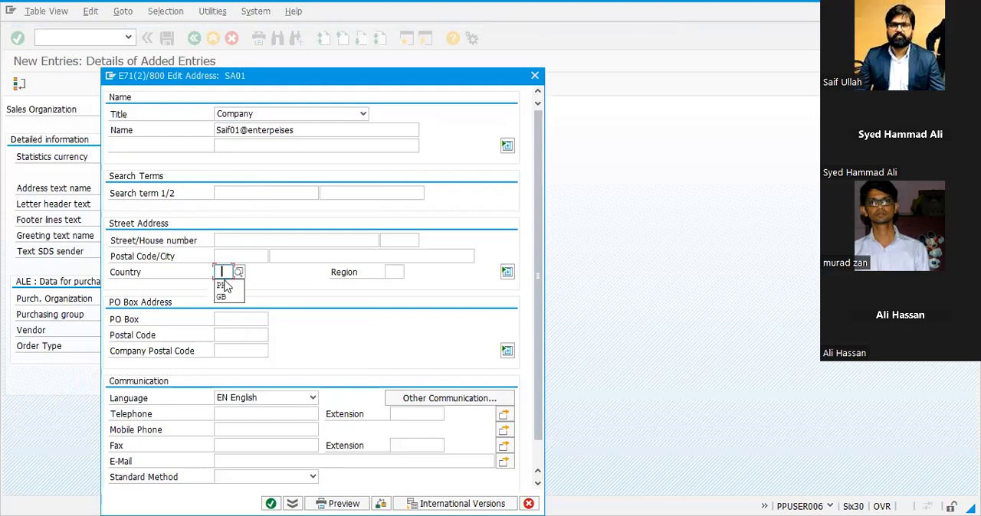
pyautogui.click(394, 274)
pyautogui.click(393, 285)
pyautogui.click(246, 241)
pyautogui.click(245, 256)
pyautogui.write('3800000')
pyautogui.click(274, 257)
pyautogui.write('Karachi')
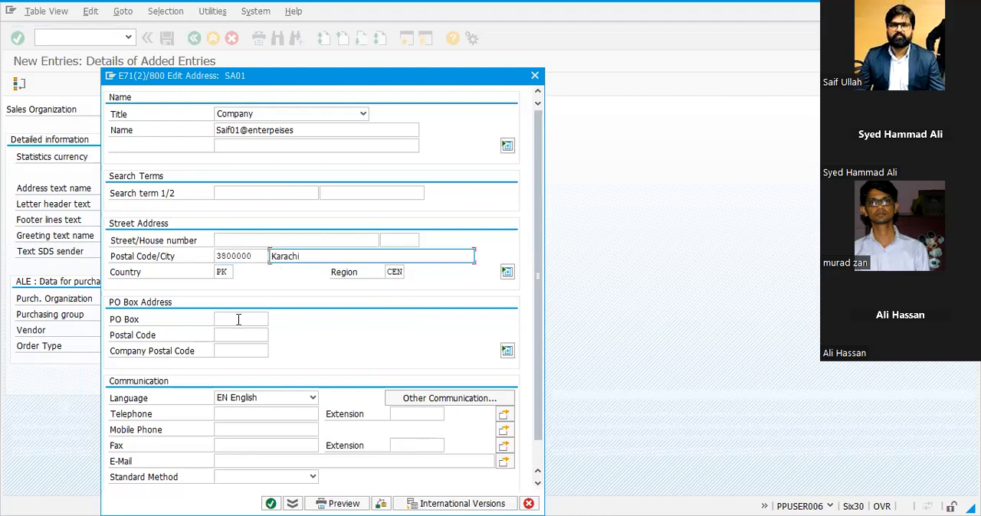
# Confirm the address and save sales organization SA01
pyautogui.scroll(-2, 251, 412)
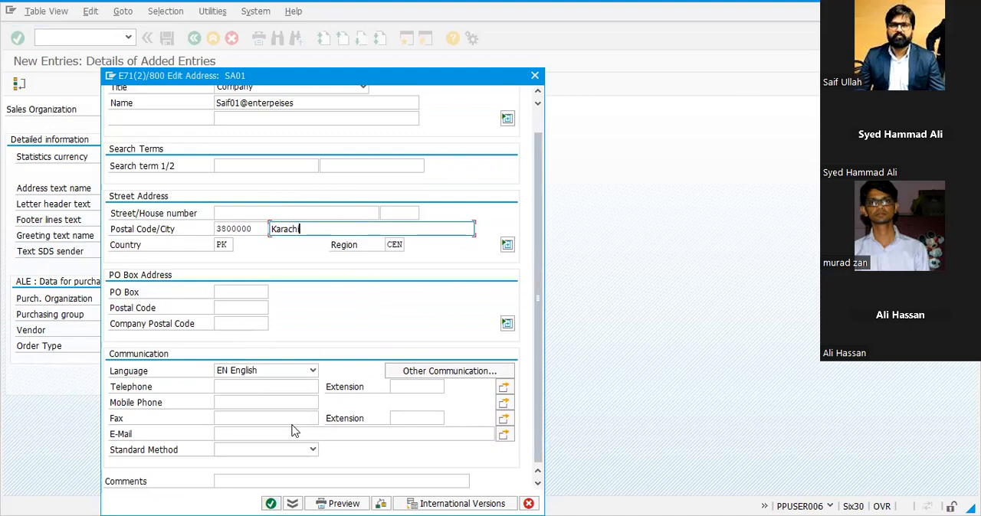
pyautogui.press('Return')
pyautogui.click(168, 38)
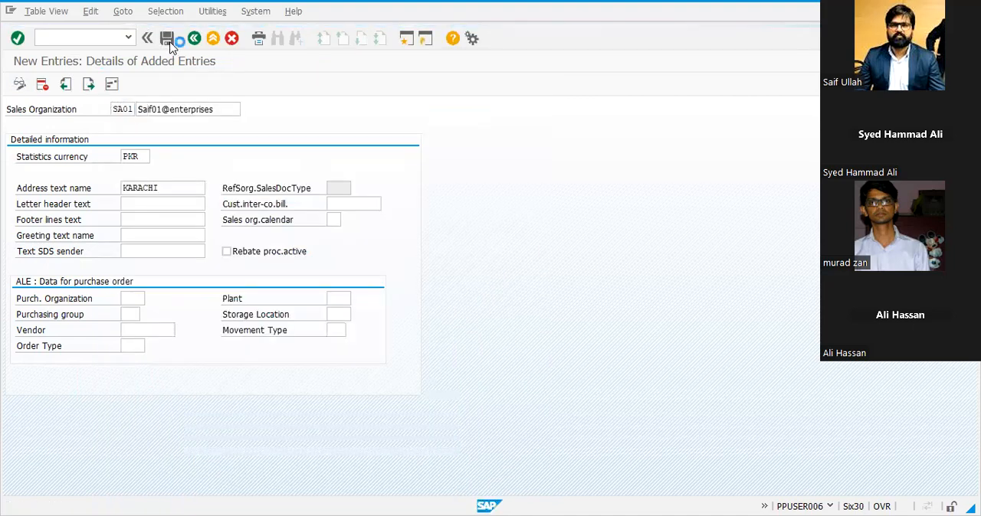
pyautogui.press('Return')
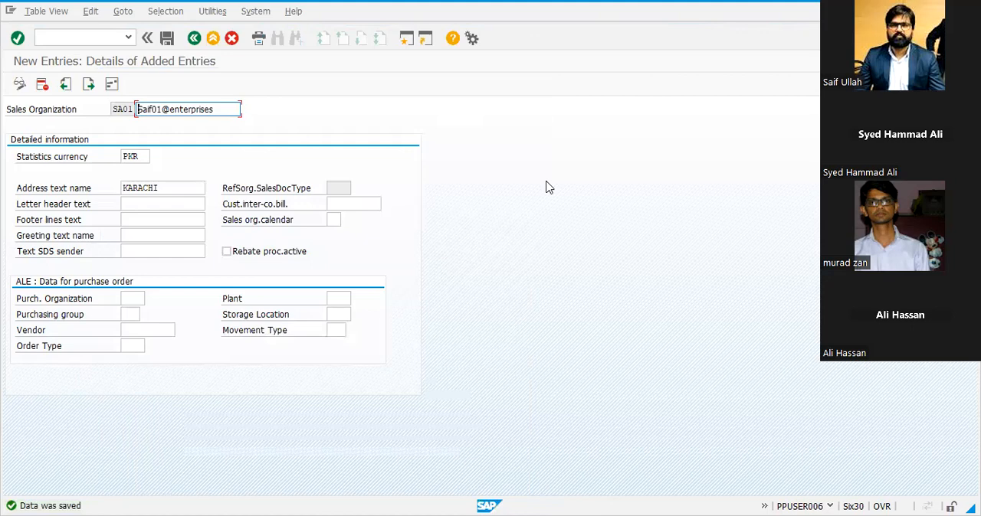
# Switch to the Excel list and record SA01 in cell H20 beside OVX5 – Define Sales Organization
pyautogui.hotkey('alt', 'Tab')
pyautogui.press('Escape')
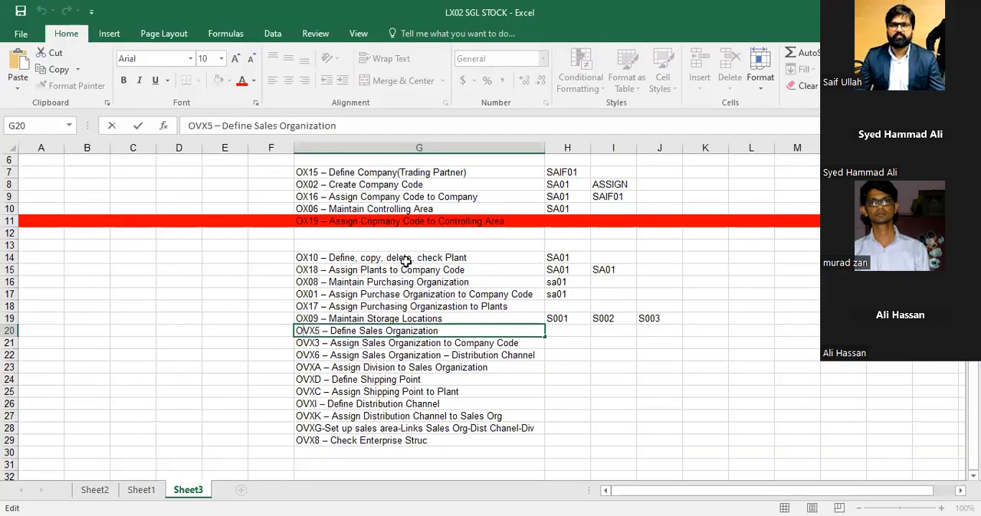
pyautogui.press('Right')
pyautogui.write('sa01')
pyautogui.press('BackSpace')
pyautogui.press('BackSpace')
pyautogui.press('BackSpace')
pyautogui.press('BackSpace')
pyautogui.write('SA01')
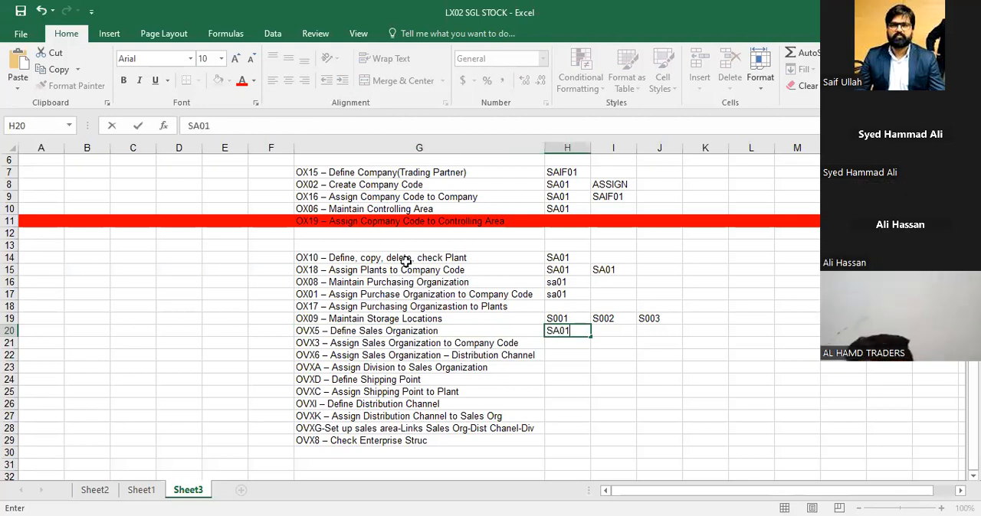
pyautogui.press('Return')
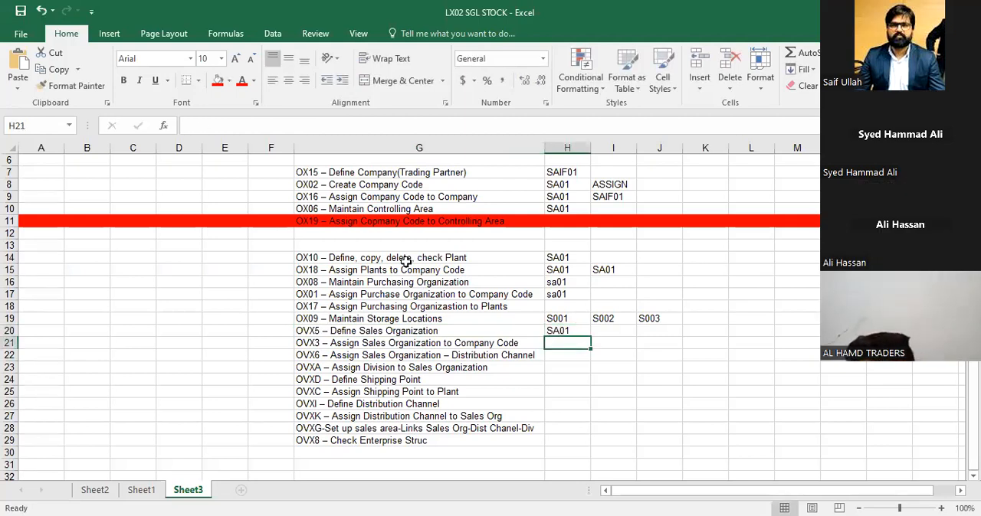
# Copy the transaction code OVX3 from cell G21 and switch back to SAP
pyautogui.press('Left')
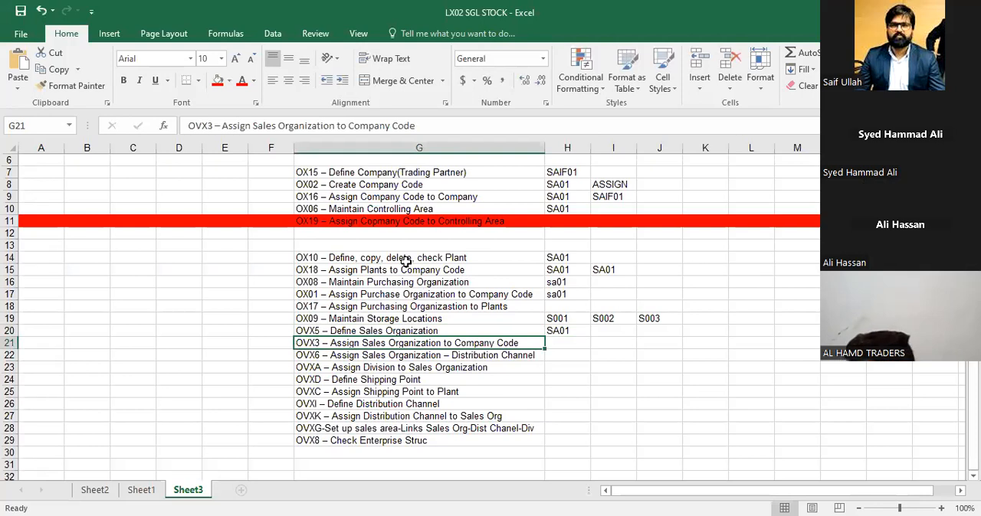
pyautogui.press('F2')
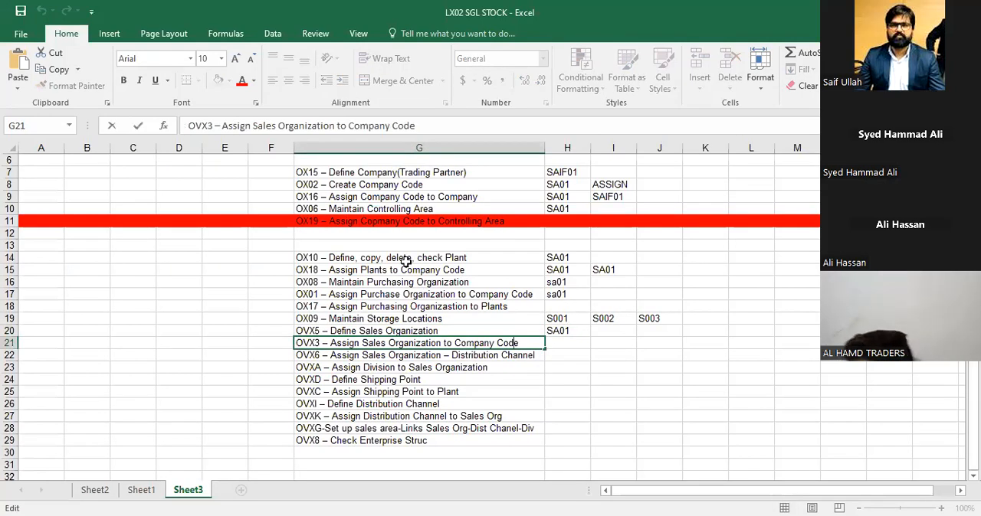
pyautogui.press('Left')
pyautogui.press('Left')
pyautogui.press('Left')
pyautogui.press('Left')
pyautogui.press('Left')
pyautogui.press('Left')
pyautogui.press('Left')
pyautogui.press('Left')
pyautogui.press('Left')
pyautogui.press('Left')
pyautogui.press('Left')
pyautogui.press('Left')
pyautogui.press('Left')
pyautogui.press('Left')
pyautogui.press('Left')
pyautogui.press('Left')
pyautogui.press('Left')
pyautogui.press('Left')
pyautogui.press('Left')
pyautogui.press('Left')
pyautogui.hotkey('shift', 'Left')
pyautogui.hotkey('shift', 'Left')
pyautogui.hotkey('shift', 'Left')
pyautogui.hotkey('shift', 'Left')
pyautogui.hotkey('ctrl', 'c')
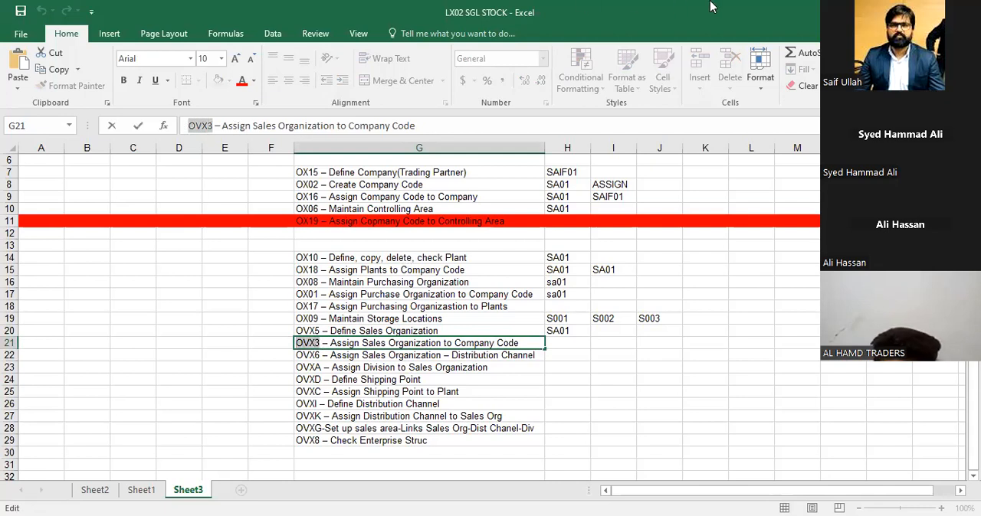
pyautogui.hotkey('alt', 'Tab')
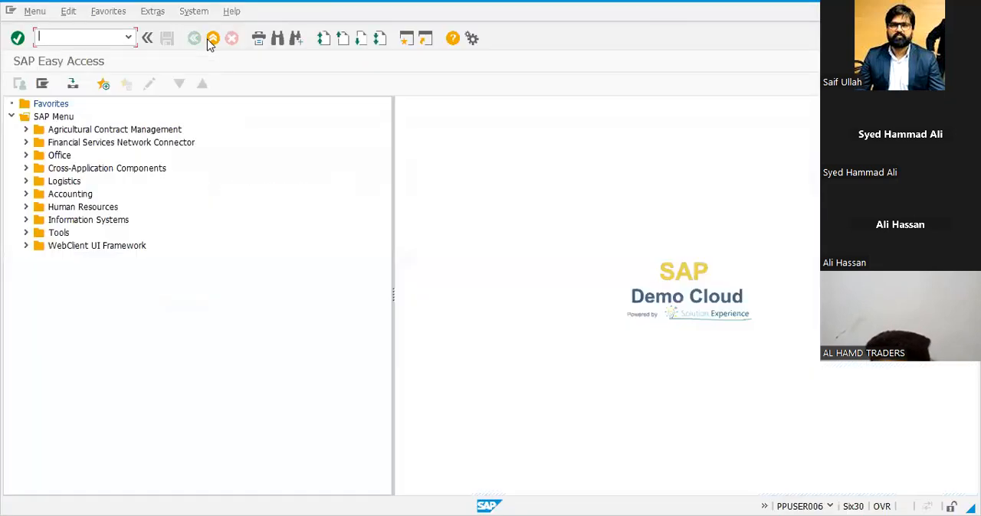
# Try to open transaction OVX3, retry it once, and return to the SAP Easy Access screen
pyautogui.click(83, 36)
pyautogui.hotkey('ctrl', 'v')
pyautogui.press('Return')
pyautogui.press('Return')
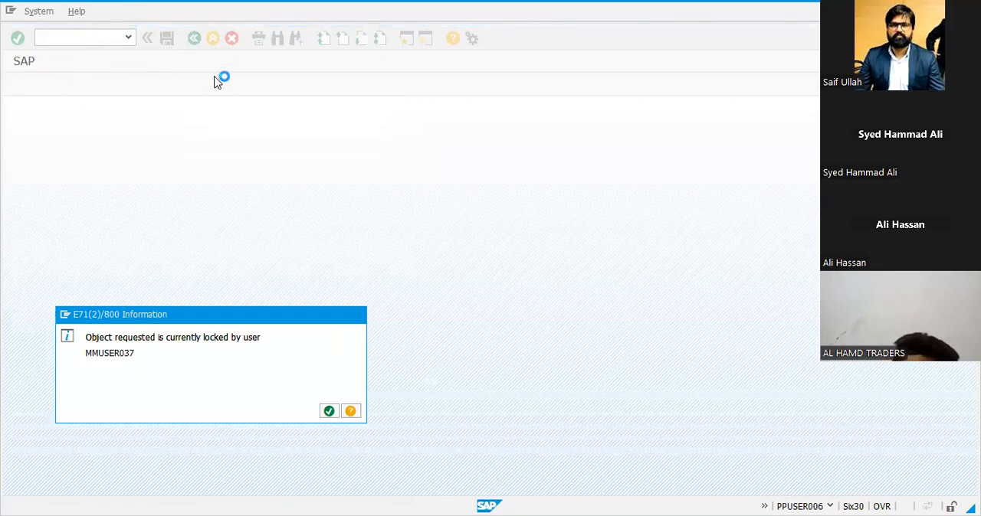
pyautogui.click(214, 42)
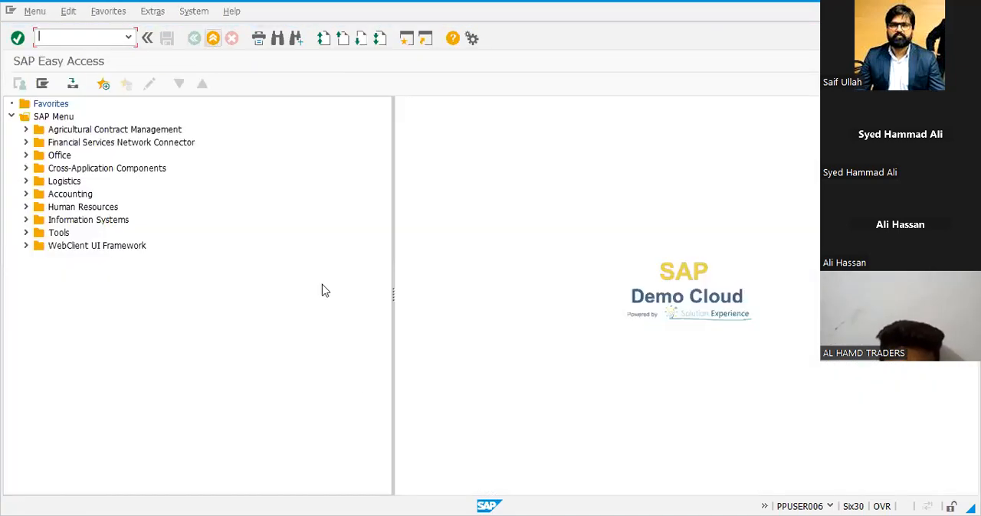
pyautogui.write('ovx3')
pyautogui.press('Return')
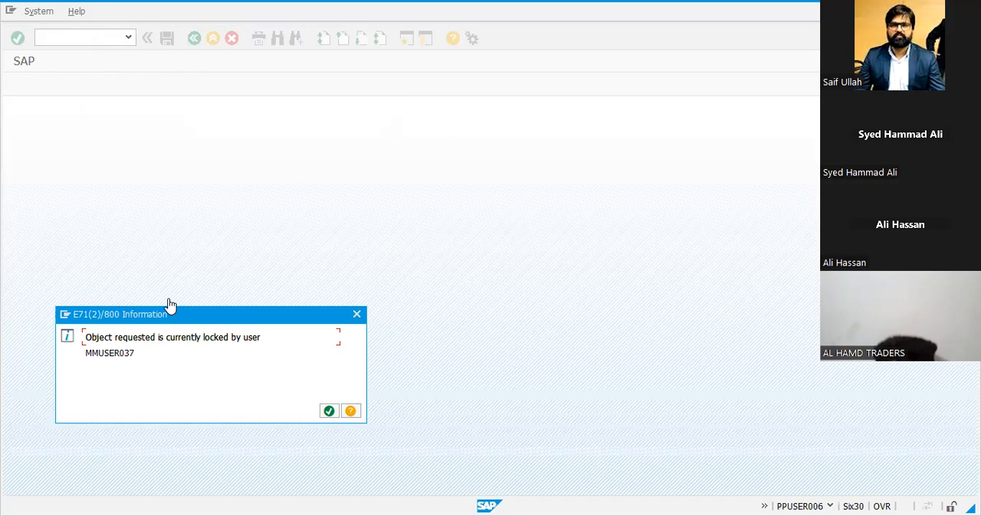
pyautogui.click(329, 412)
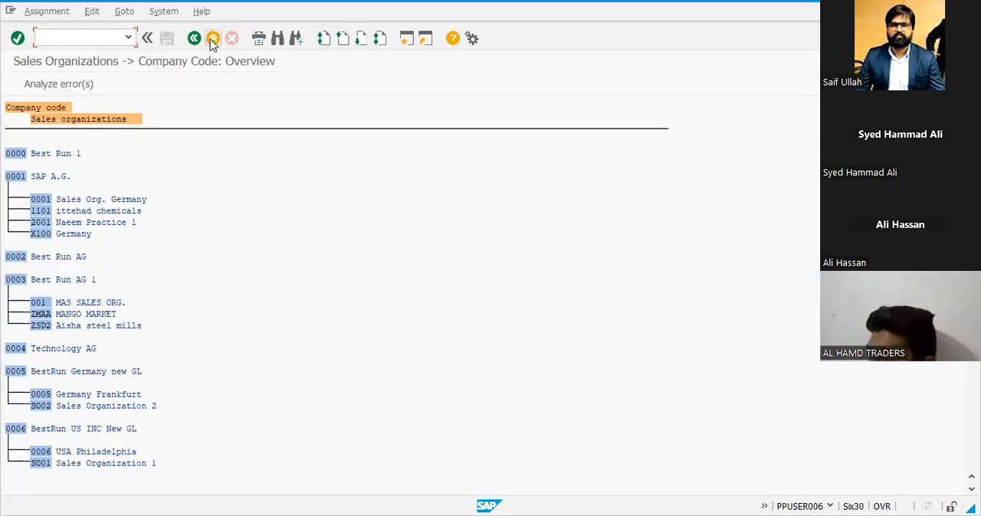
pyautogui.click(211, 38)
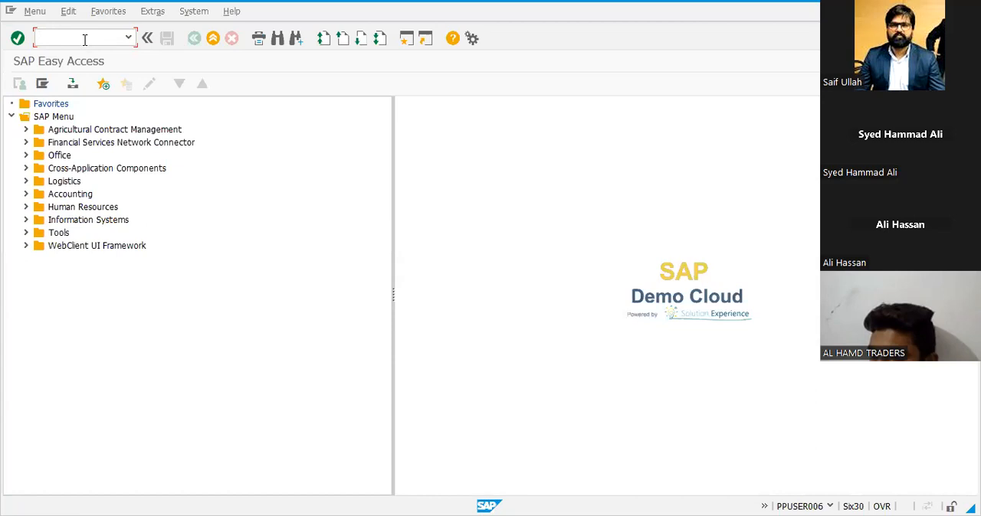
# Open the lock entry selection and list the lock entries of all users in client 800
pyautogui.write('SM')
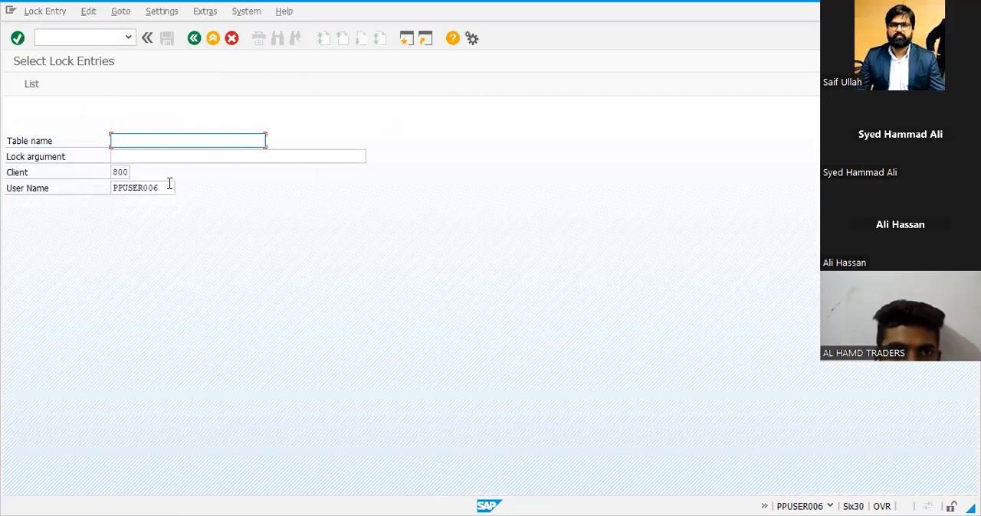
pyautogui.moveTo(169, 186); pyautogui.dragTo(0, 152)
pyautogui.press('BackSpace')
pyautogui.press('Return')
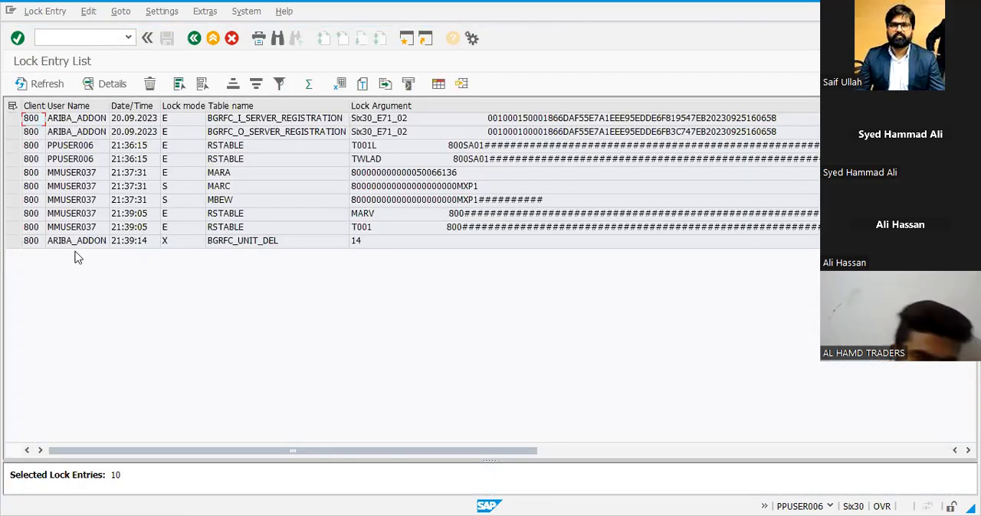
# Select all listed lock entries, delete them, and leave the lock entry list and its selection screen
pyautogui.click(179, 84)
pyautogui.click(150, 84)
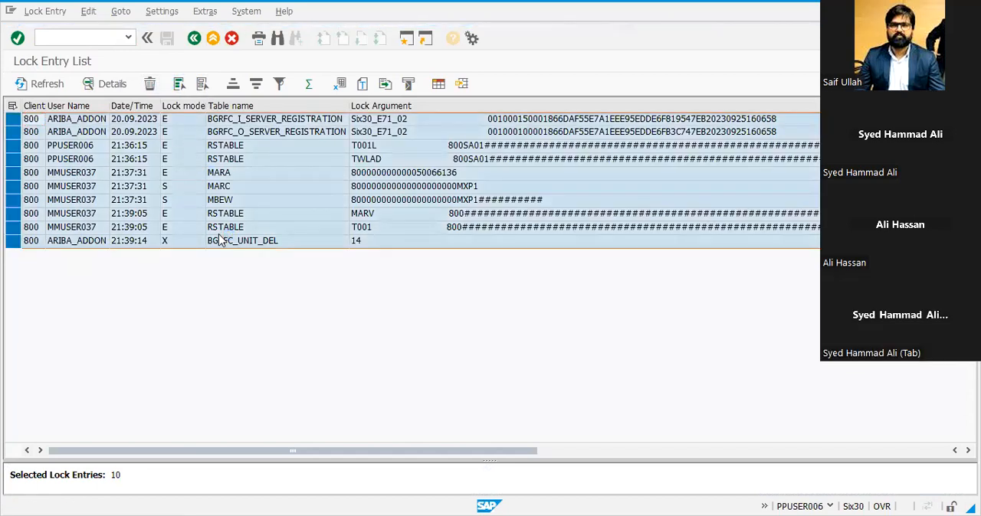
pyautogui.click(197, 263)
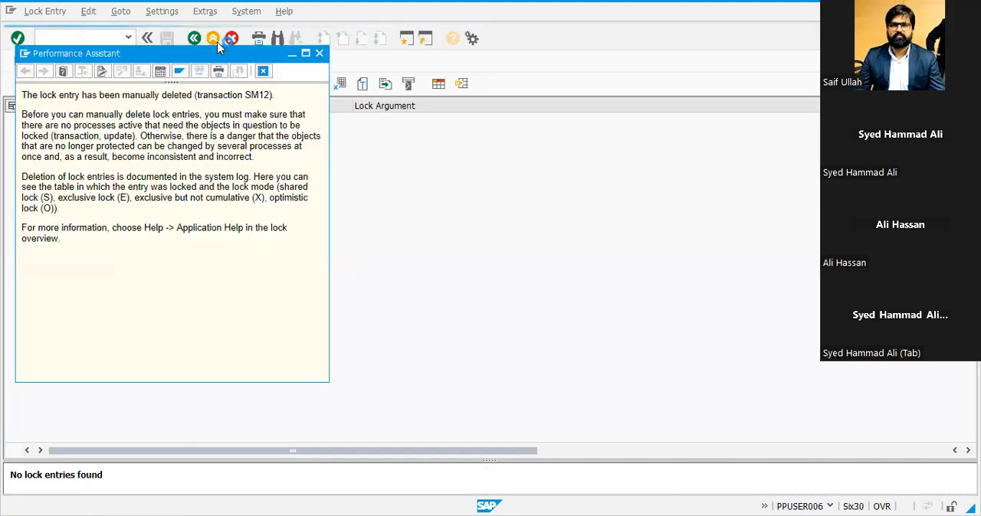
pyautogui.click(211, 40)
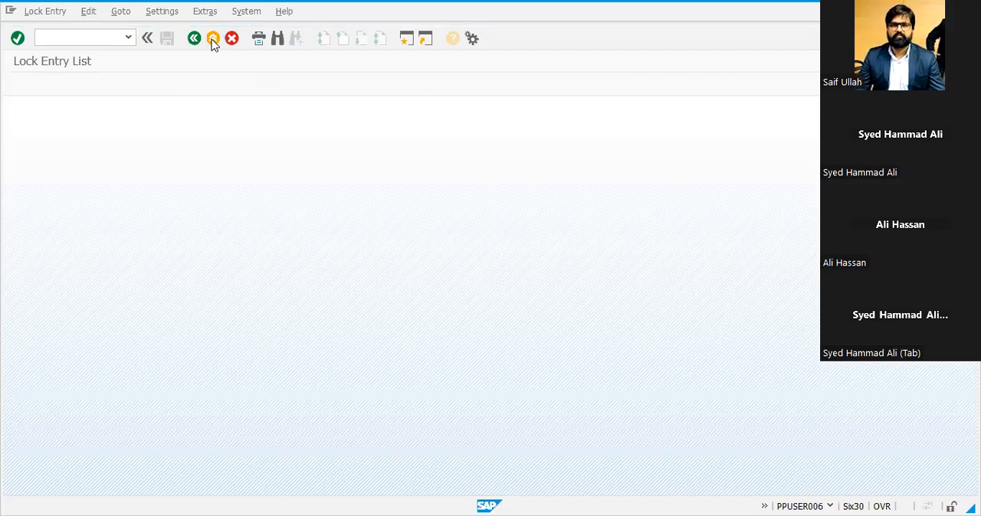
pyautogui.click(213, 37)
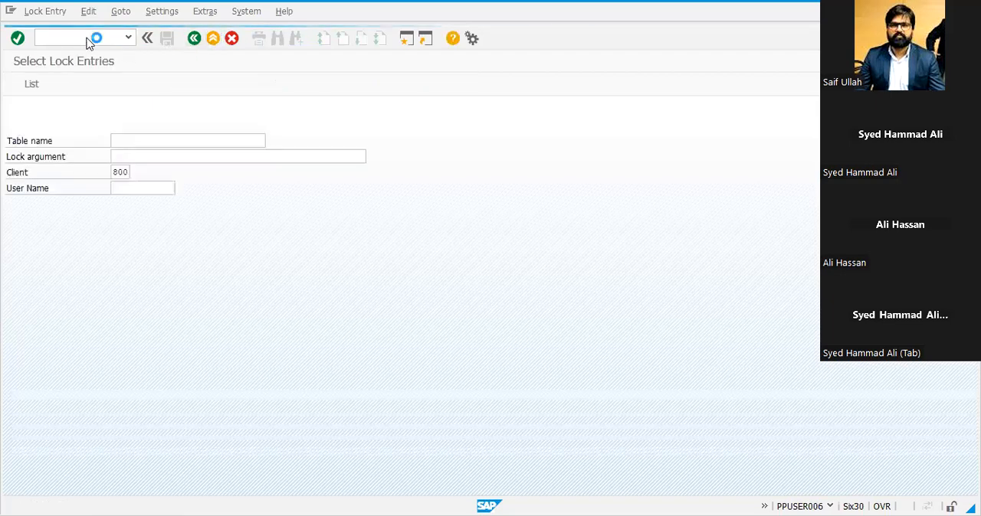
# Open transaction OVX3 and locate company code SA01 in the sales organization to company code overview
pyautogui.write('ovx3')
pyautogui.press('Return')
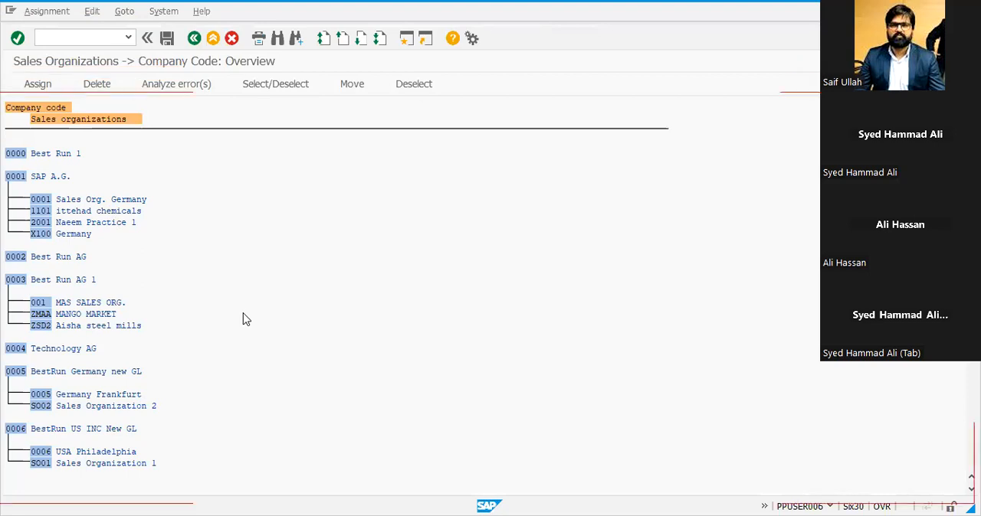
pyautogui.scroll(-15, 242, 320)
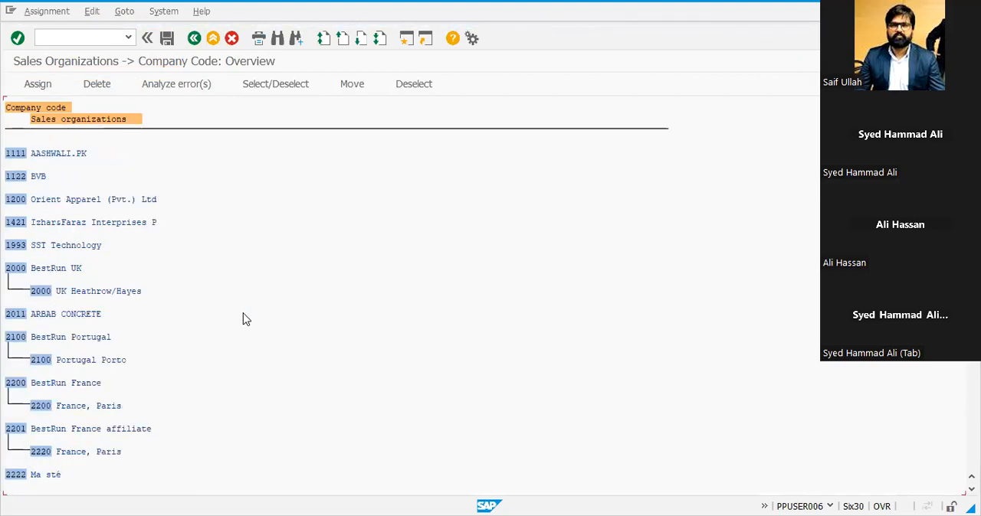
pyautogui.hotkey('ctrl', 'f')
pyautogui.write('SA01')
pyautogui.press('Return')
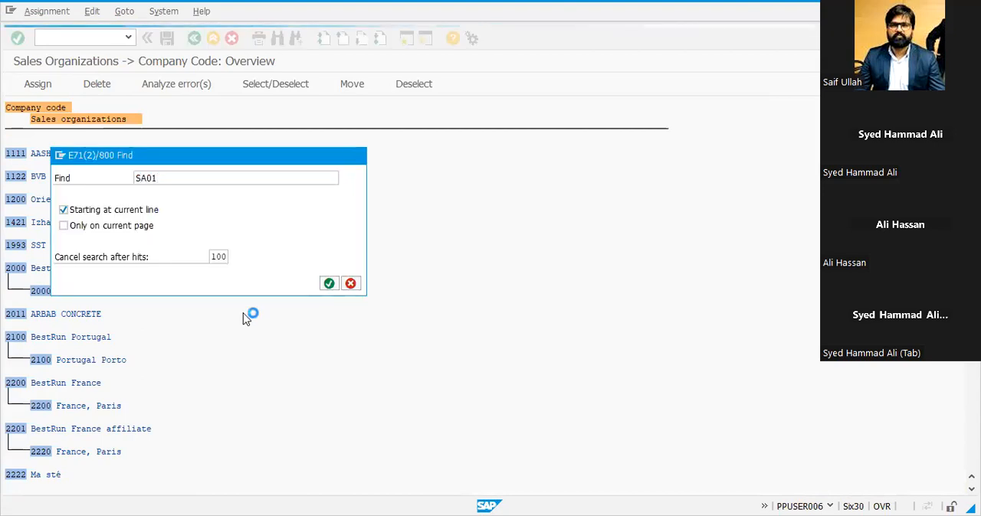
pyautogui.doubleClick(127, 92)
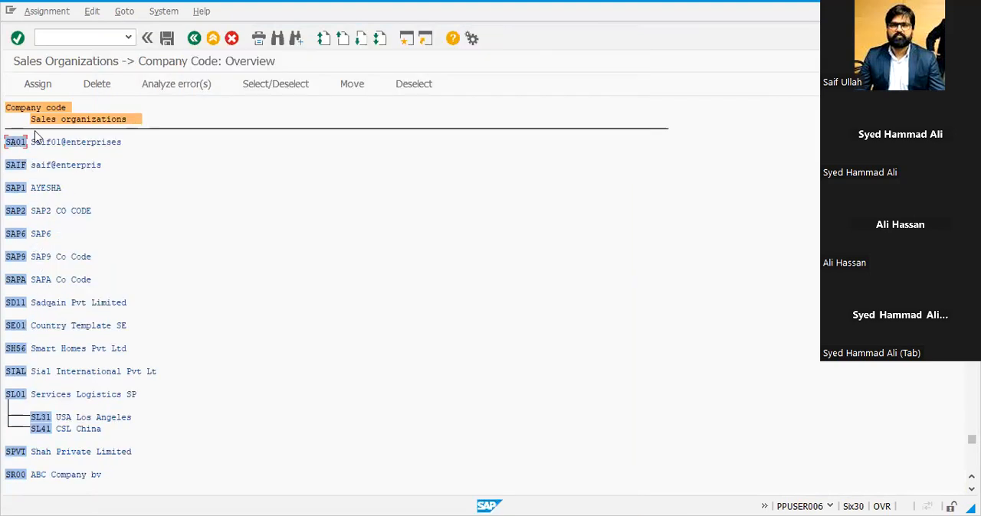
# Assign sales organization SA01 to company code SA01, save the assignment, and return to the SAP Easy Access screen
pyautogui.click(35, 83)
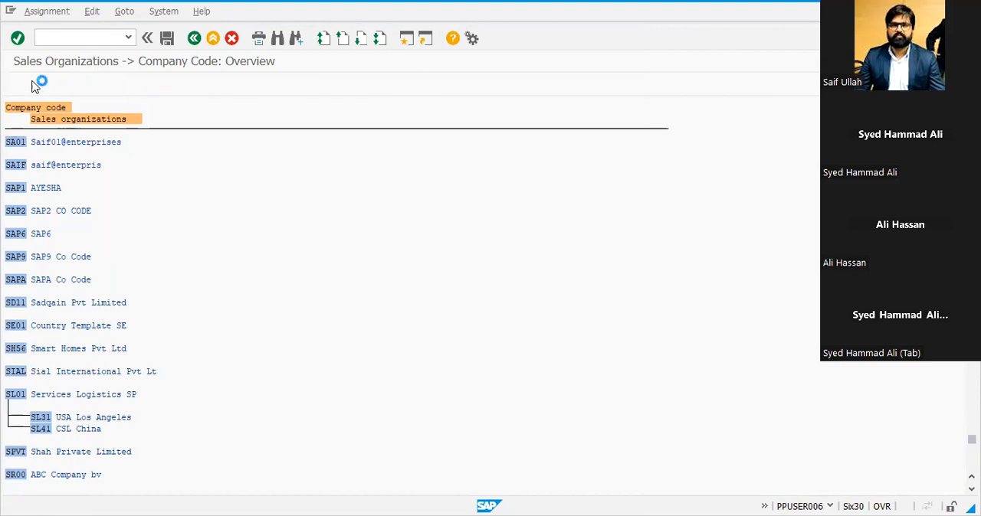
pyautogui.click(13, 258)
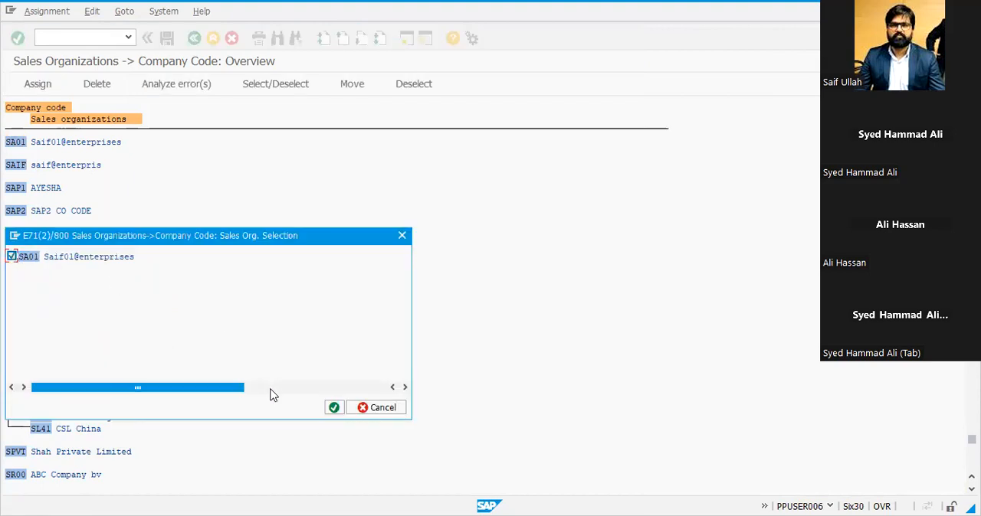
pyautogui.click(334, 407)
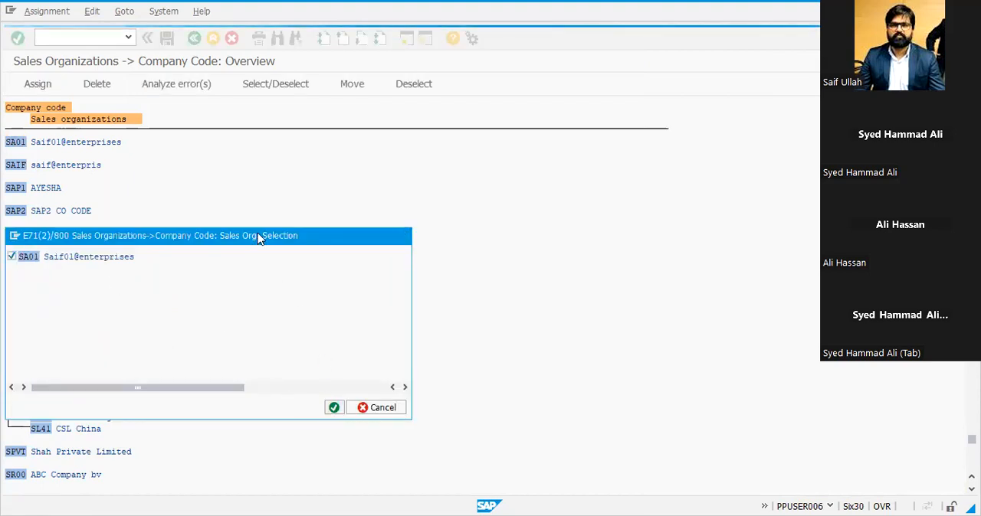
pyautogui.click(166, 38)
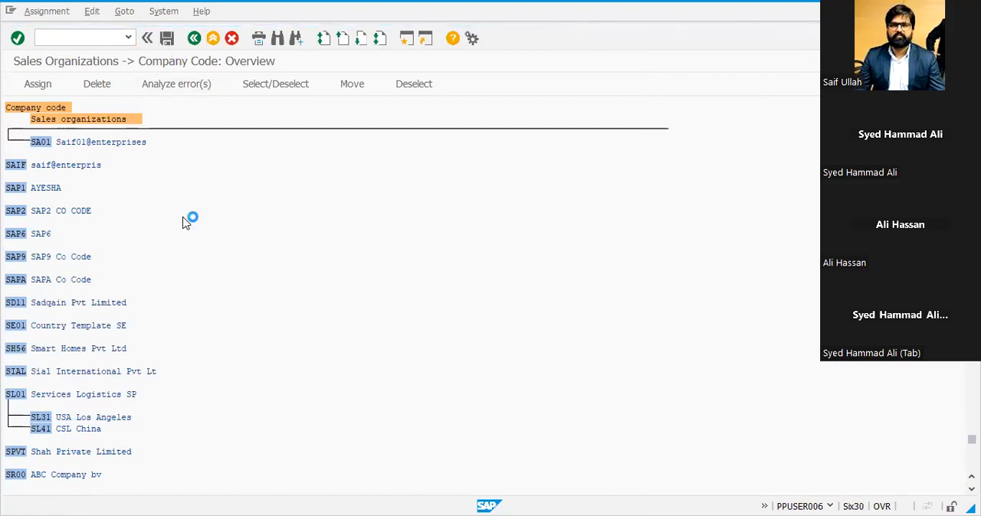
pyautogui.press('Return')
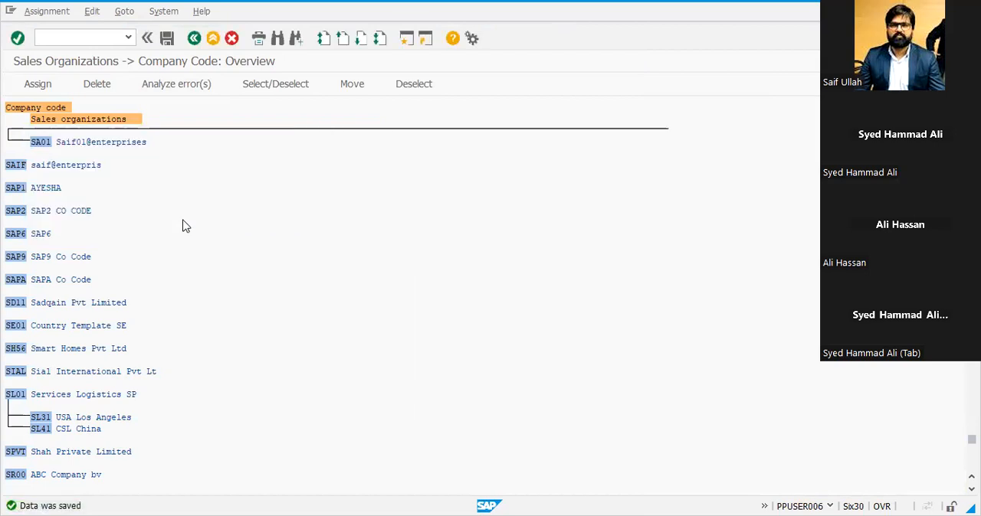
pyautogui.scroll(1, 187, 226)
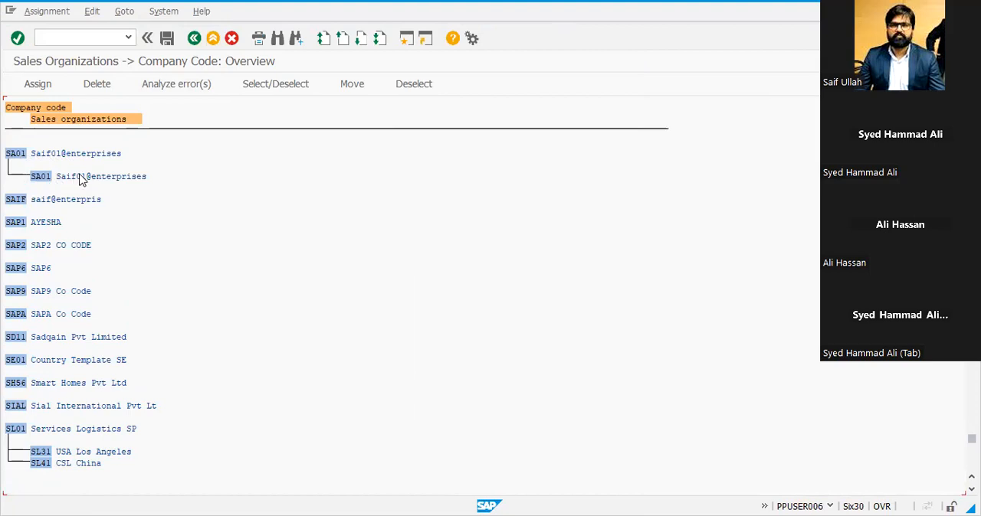
pyautogui.click(211, 39)
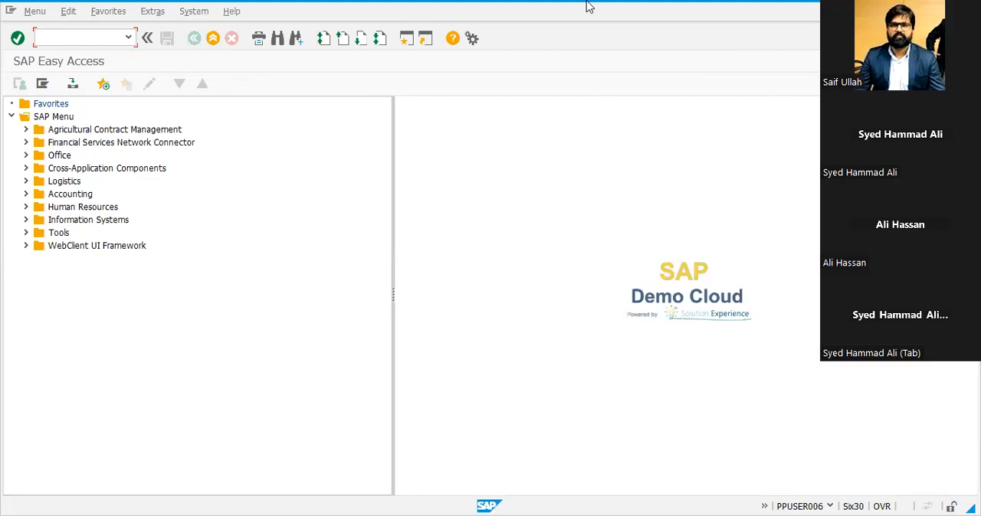
# Switch to the Excel list and record SA01 in both H21 and I21 beside OVX3 – Assign Sales Organization to Company Code
pyautogui.hotkey('alt', 'Tab')
pyautogui.press('Escape')
pyautogui.press('Right')
pyautogui.write('SA01')
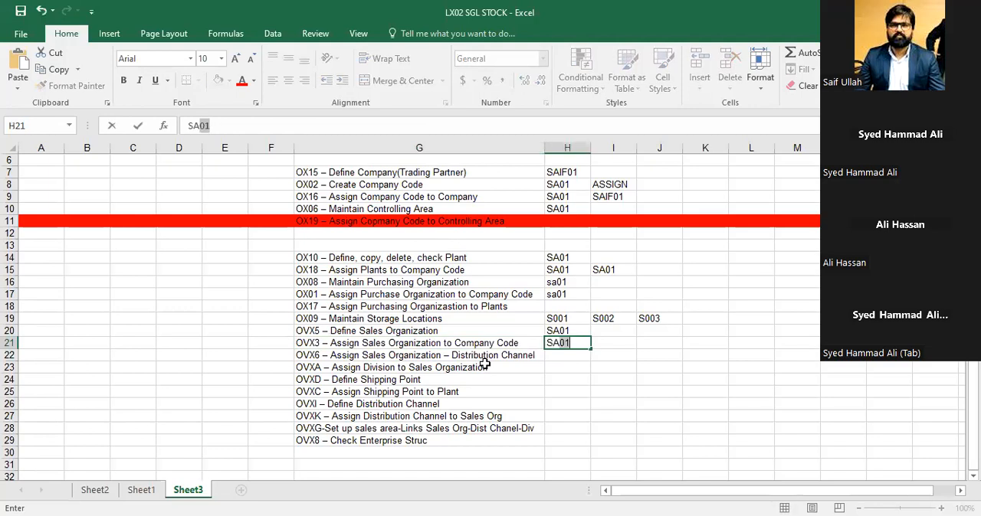
pyautogui.press('Right')
pyautogui.write('SA01')
pyautogui.press('Return')
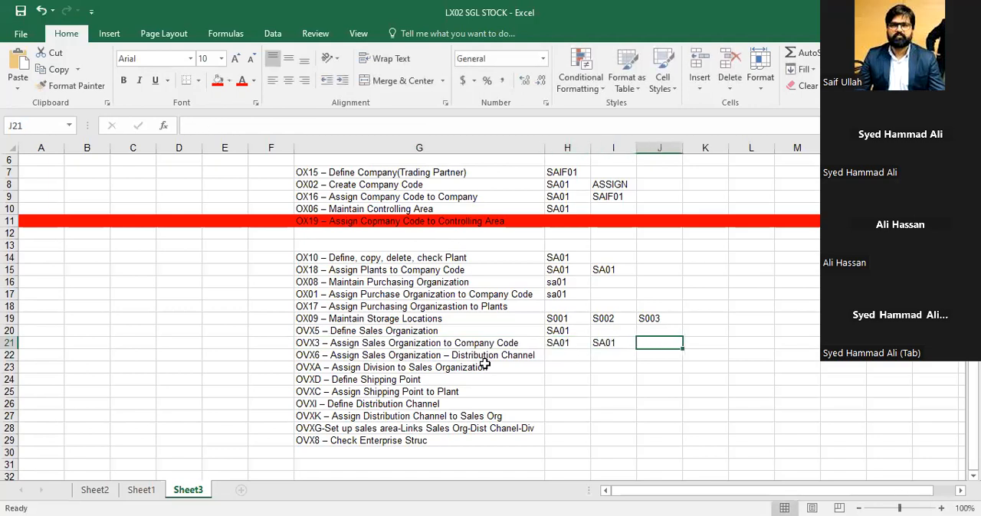
# Review the remaining transaction codes in column G and return to the OVX6 entry in G22
pyautogui.press('Left')
pyautogui.press('Left')
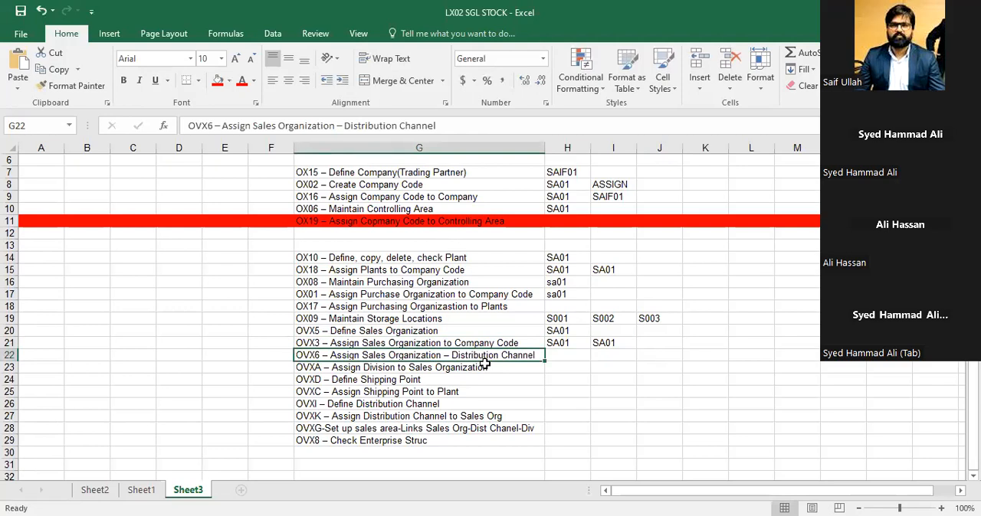
pyautogui.press('Down')
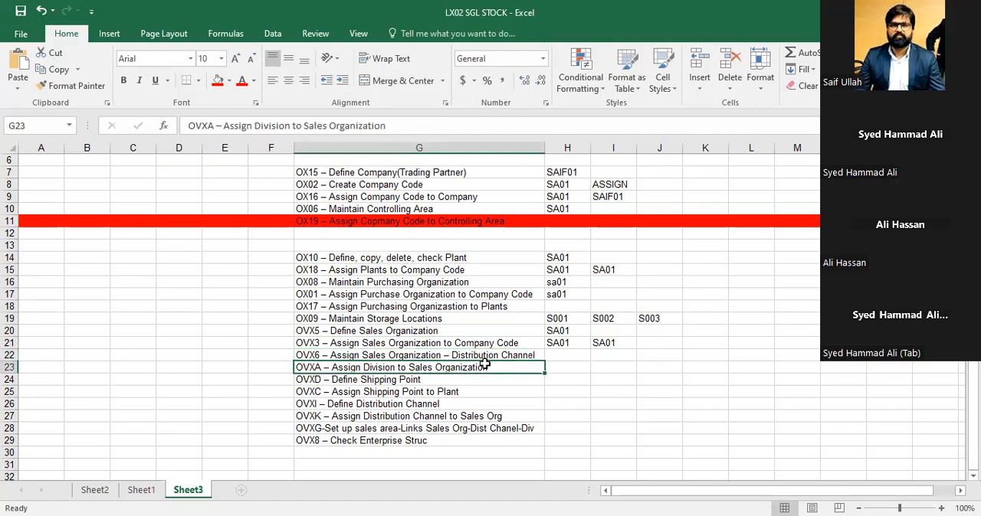
pyautogui.press('Down')
pyautogui.press('Down')
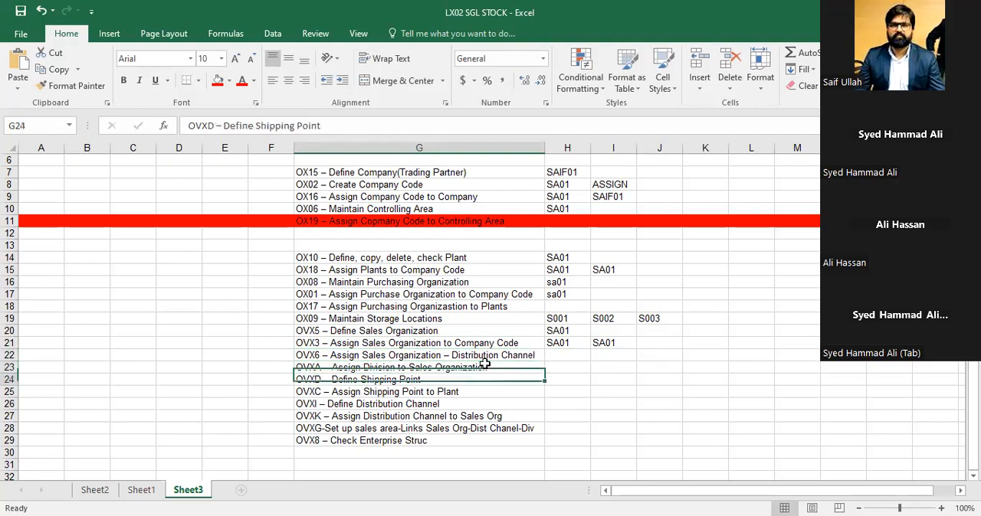
pyautogui.press('Down')
pyautogui.press('Down')
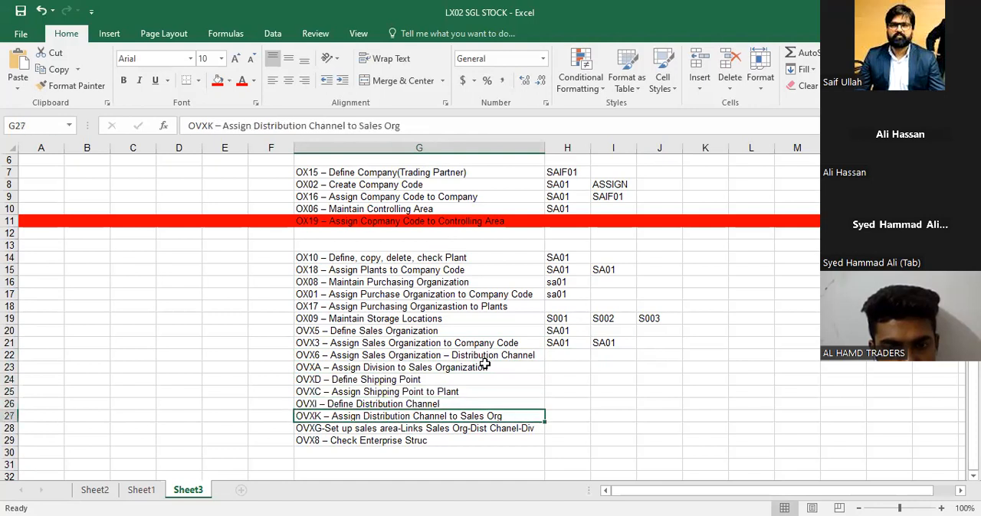
pyautogui.press('Down')
pyautogui.press('Up')
pyautogui.press('Up')
pyautogui.press('Up')
pyautogui.press('Up')
pyautogui.press('Up')
pyautogui.press('Up')
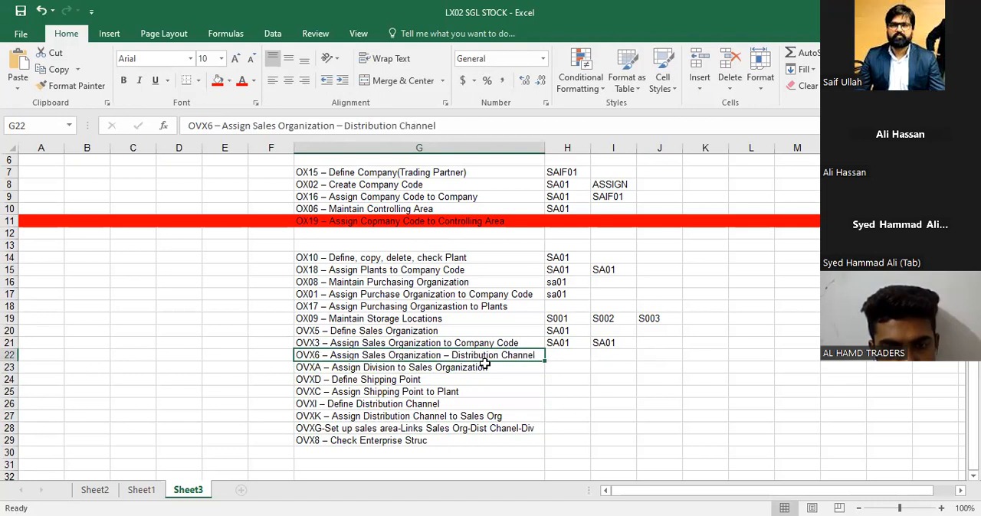
# Copy the transaction code OVX6 from the text of cell G22
pyautogui.press('F2')
pyautogui.press('Left')
pyautogui.press('Left')
pyautogui.press('Left')
pyautogui.press('Left')
pyautogui.press('Left')
pyautogui.press('Left')
pyautogui.press('Left')
pyautogui.press('Left')
pyautogui.press('Left')
pyautogui.press('Left')
pyautogui.press('Left')
pyautogui.press('Left')
pyautogui.press('Left')
pyautogui.press('Left')
pyautogui.press('Left')
pyautogui.press('Left')
pyautogui.press('Left')
pyautogui.press('Left')
pyautogui.press('Left')
pyautogui.press('Left')
pyautogui.press('Left')
pyautogui.press('Left')
pyautogui.press('Left')
pyautogui.press('Left')
pyautogui.press('Left')
pyautogui.press('Left')
pyautogui.press('Left')
pyautogui.press('Left')
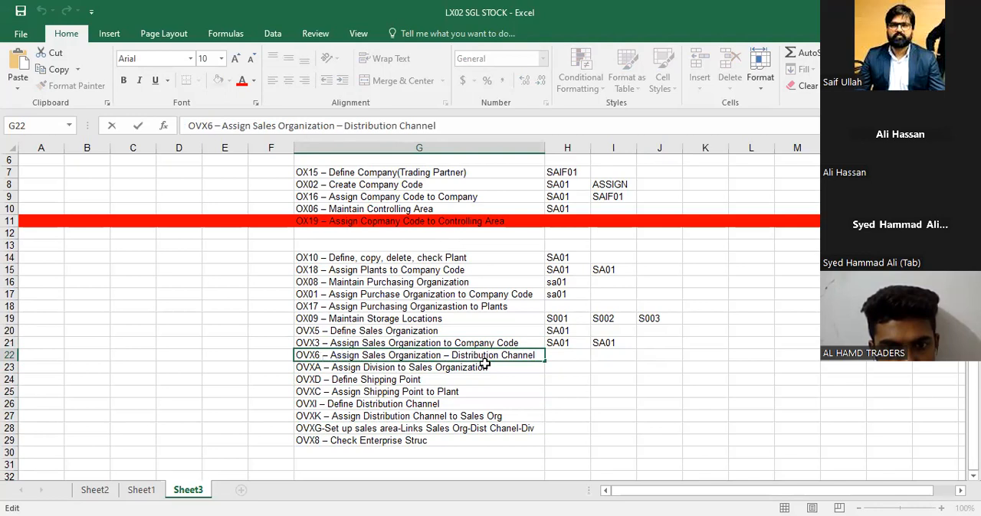
pyautogui.hotkey('shift', 'Left')
pyautogui.hotkey('shift', 'Left')
pyautogui.hotkey('shift', 'Left')
pyautogui.hotkey('shift', 'Left')
pyautogui.hotkey('ctrl', 'c')
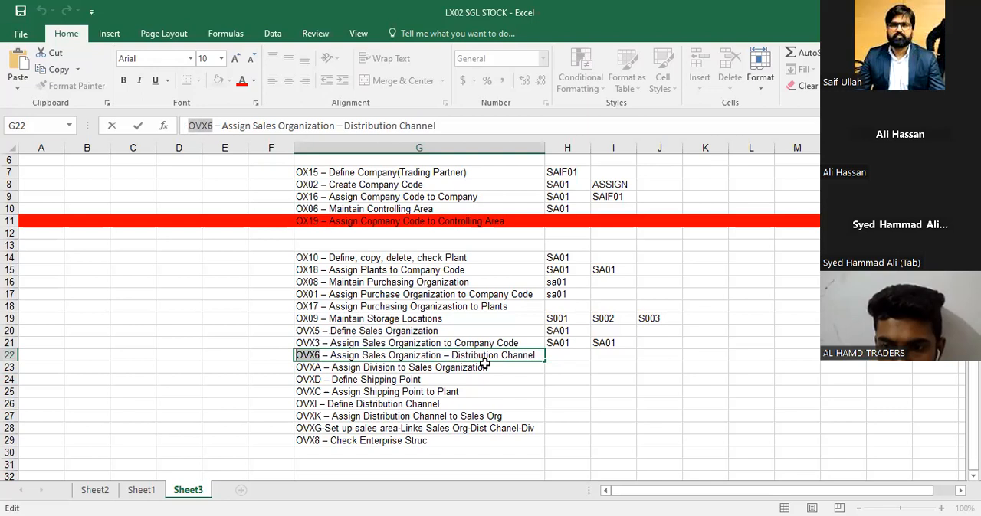
pyautogui.click(619, 6)
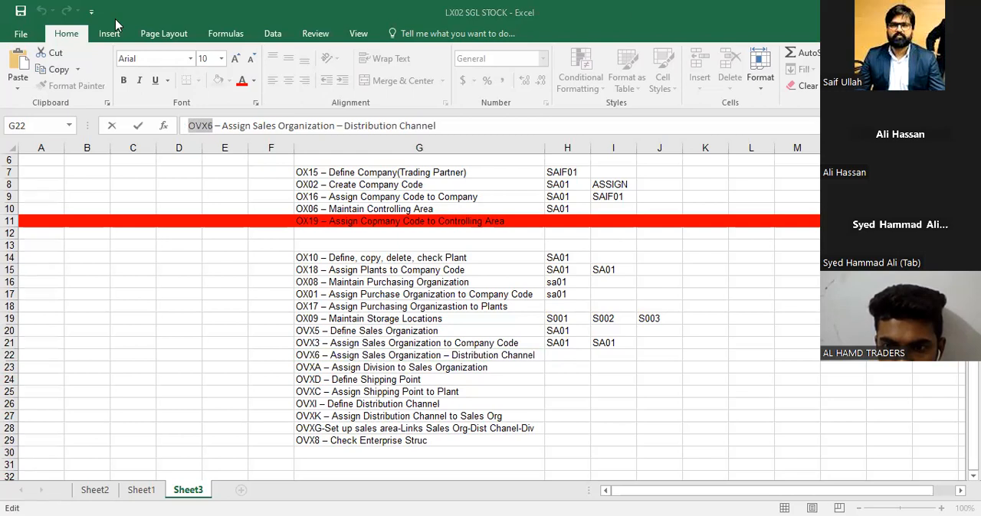
# Switch to SAP, open transaction OVX6 with the copied code, and try to start an assignment without a selected entry
pyautogui.hotkey('alt', 'Tab')
pyautogui.hotkey('ctrl', 'v')
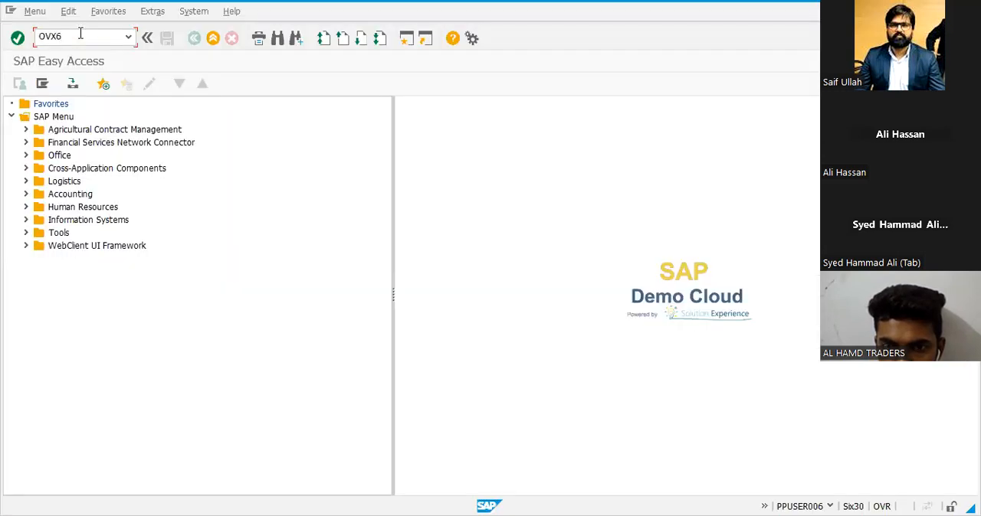
pyautogui.press('Return')
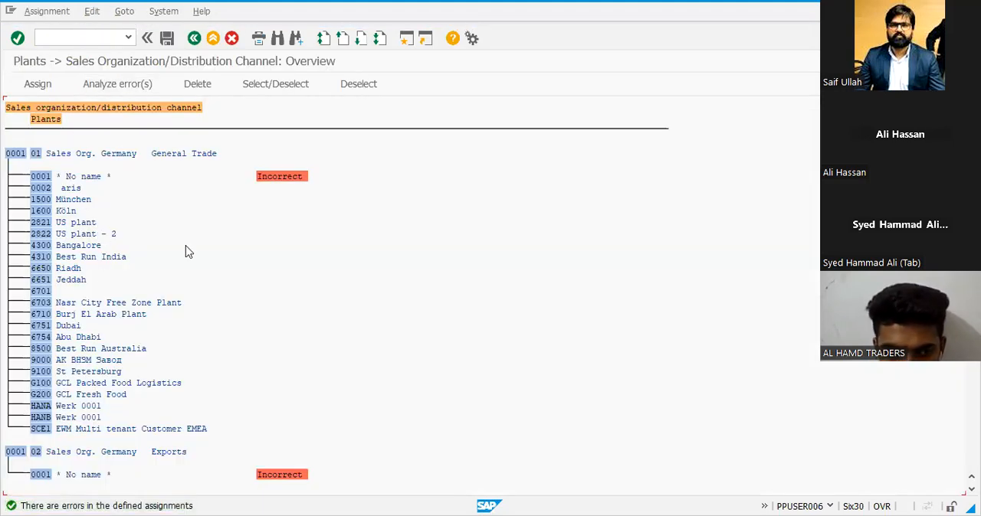
pyautogui.click(39, 84)
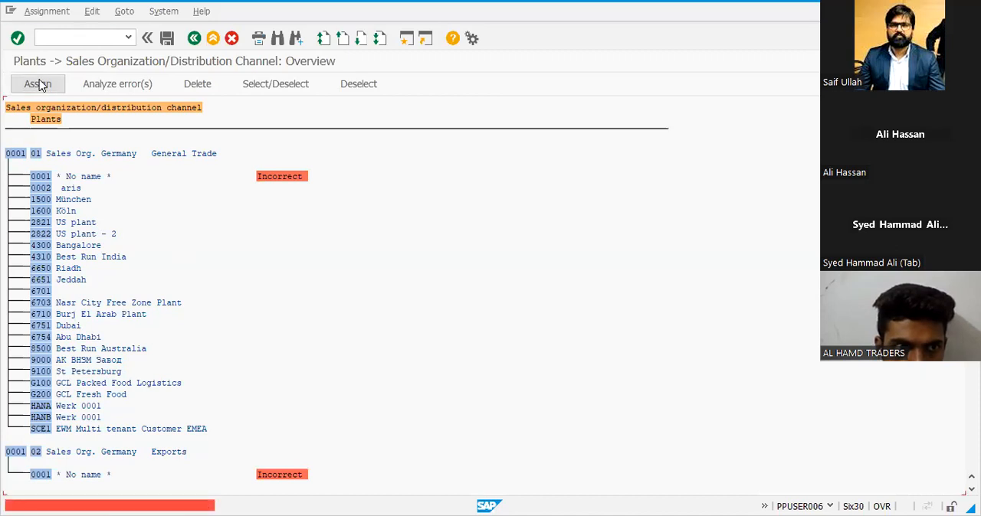
pyautogui.click(232, 199)
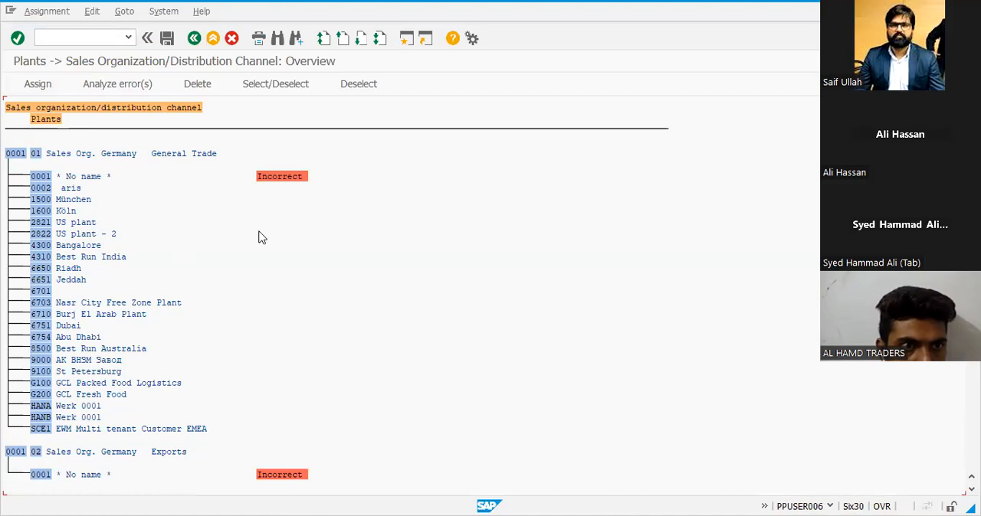
# Search the plant-to-sales-organization assignment overview for SA01 and close the search
pyautogui.hotkey('ctrl', 'f')
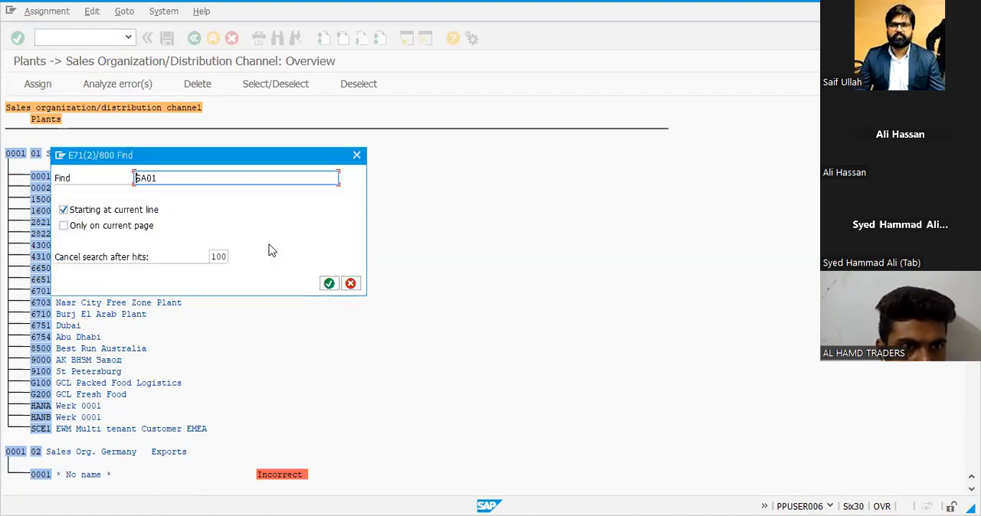
pyautogui.press('Return')
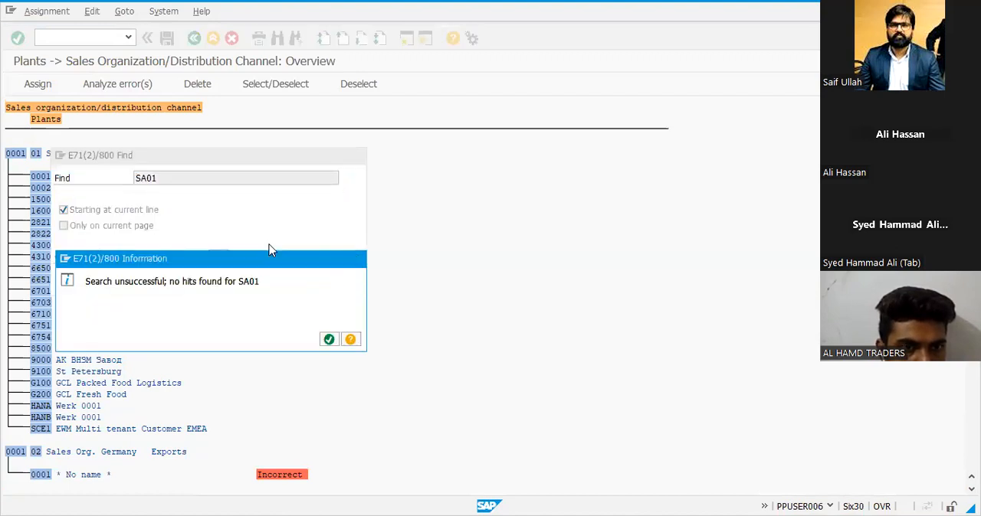
pyautogui.press('Return')
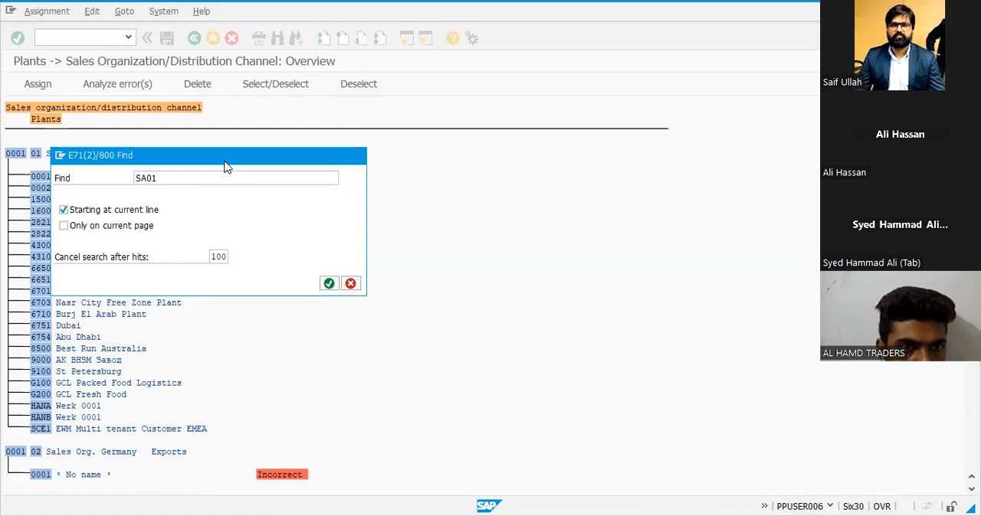
pyautogui.press('Escape')
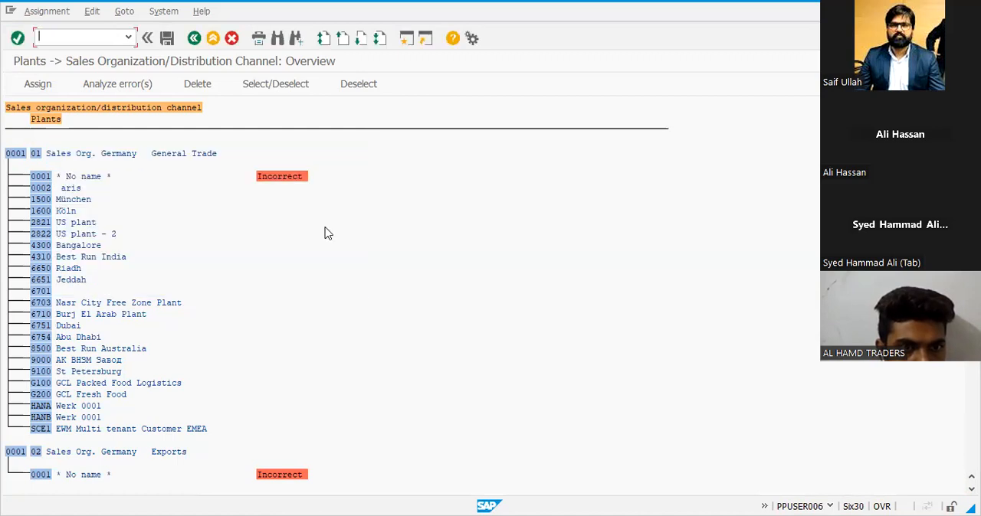
# Look through the listed sales organization and distribution channel assignments, and leave the transaction for the SAP Easy Access screen
pyautogui.scroll(-2, 325, 233)
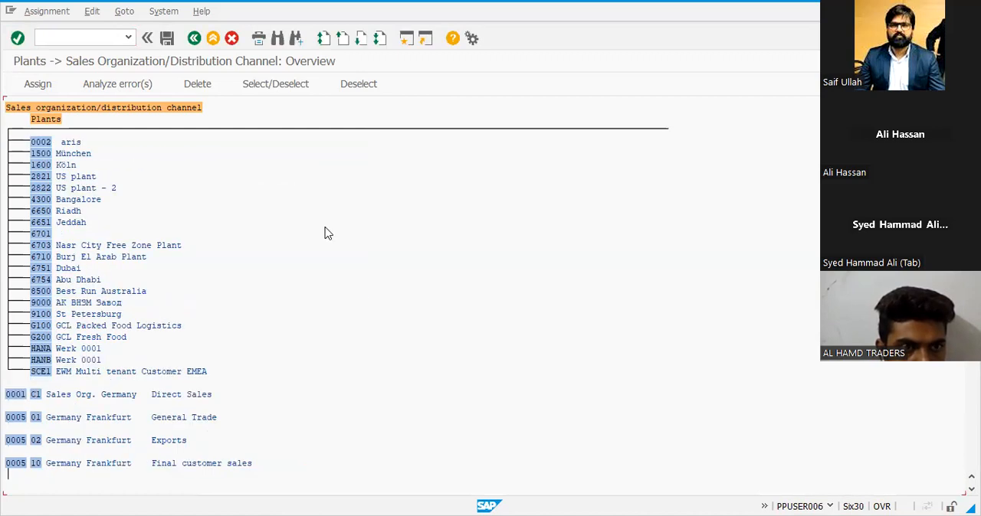
pyautogui.scroll(-5, 325, 232)
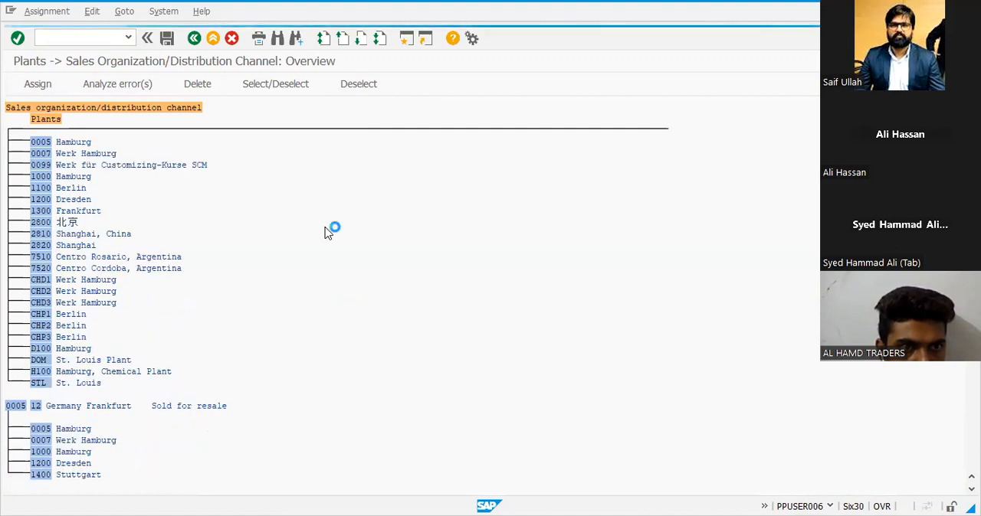
pyautogui.scroll(-3, 325, 233)
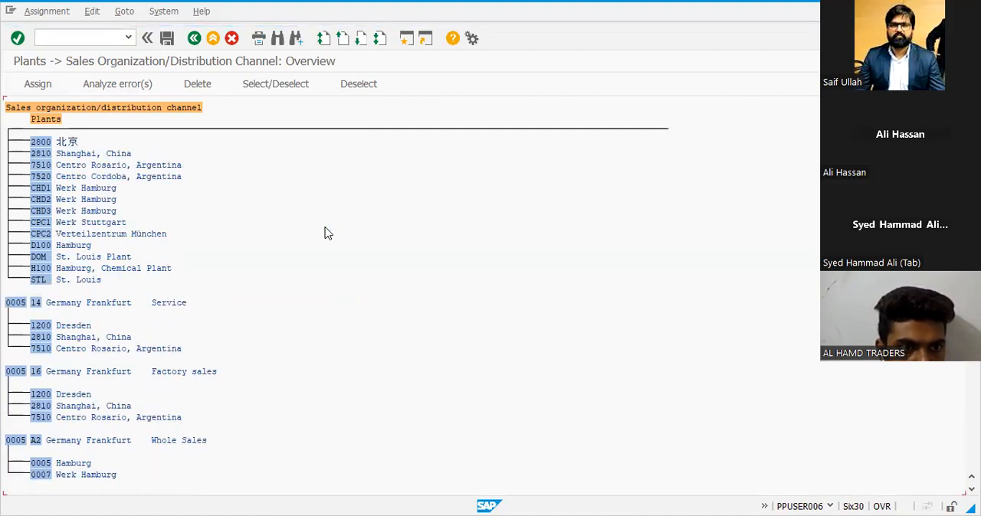
pyautogui.scroll(-15, 325, 233)
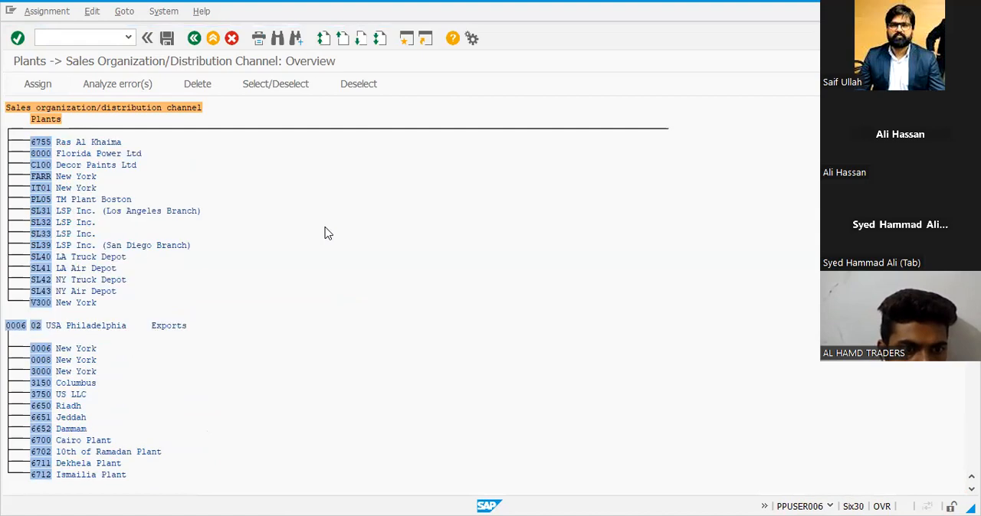
pyautogui.scroll(-10, 325, 233)
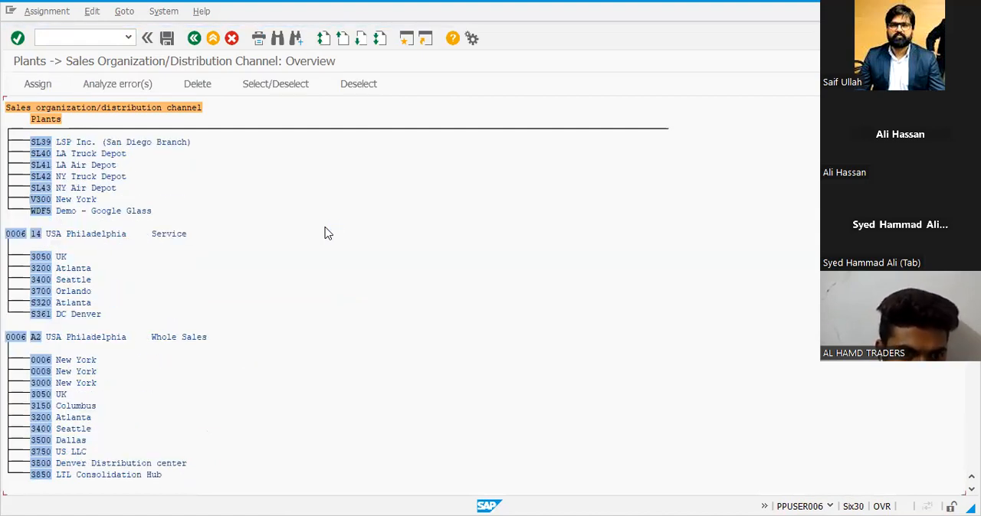
pyautogui.click(214, 39)
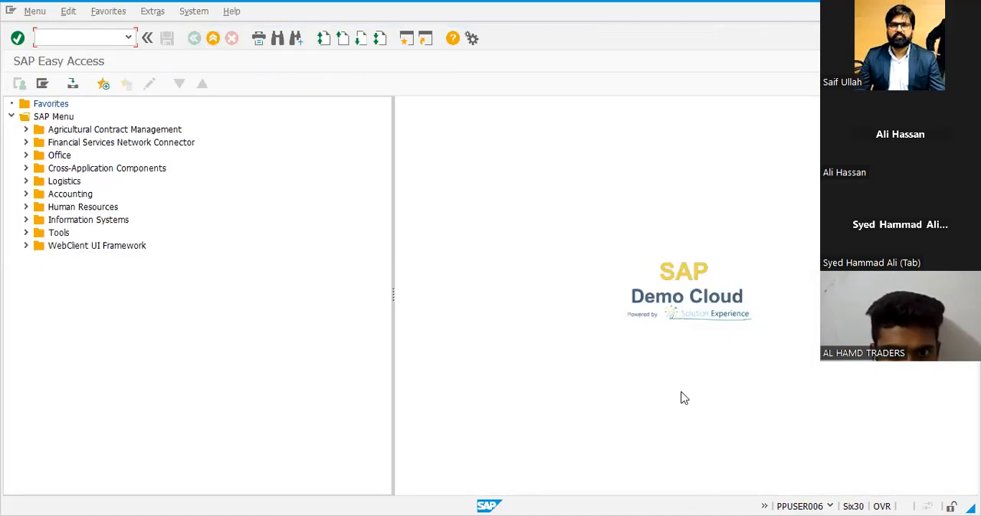
# Switch to the Excel list and remove the red fill from A11:F11 and from J11 to the end of row 11
pyautogui.hotkey('alt', 'Tab')
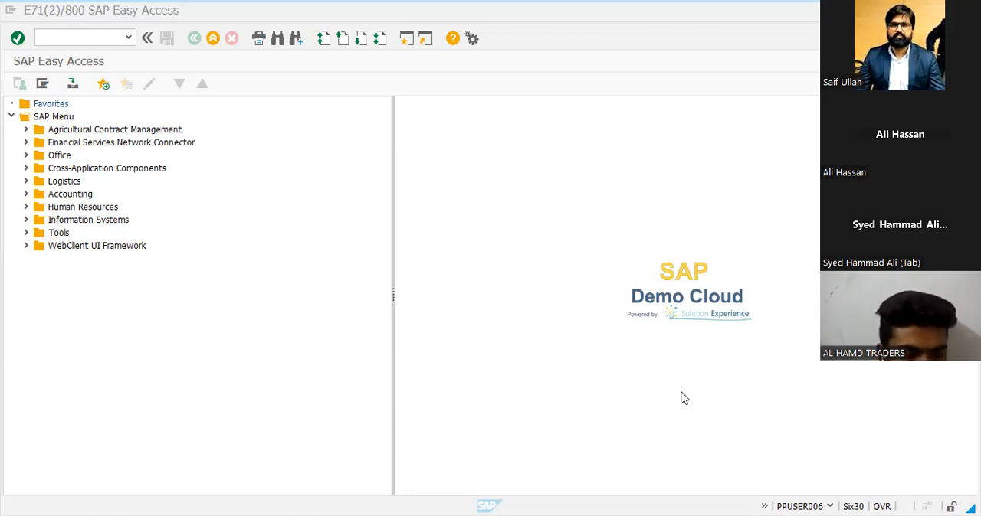
pyautogui.hotkey('alt', 'Tab')
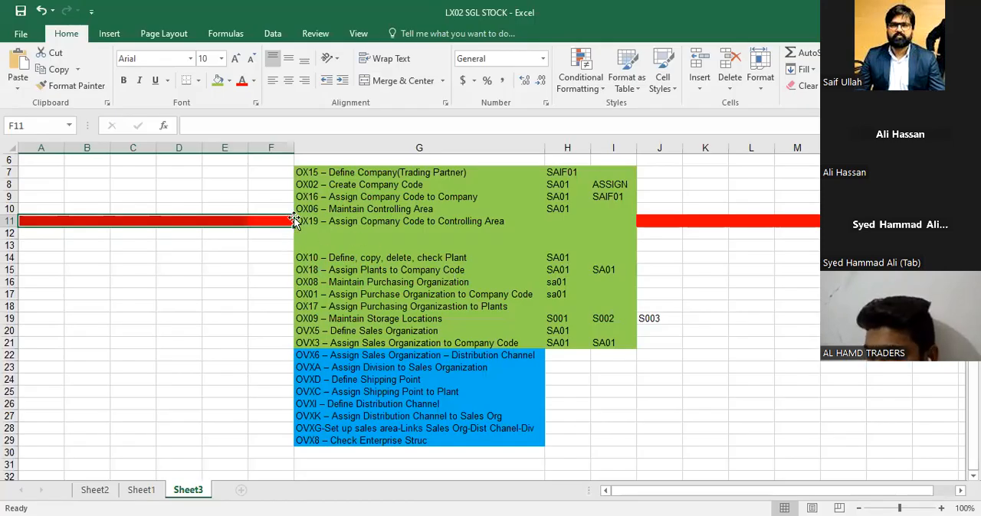
pyautogui.click(228, 80)
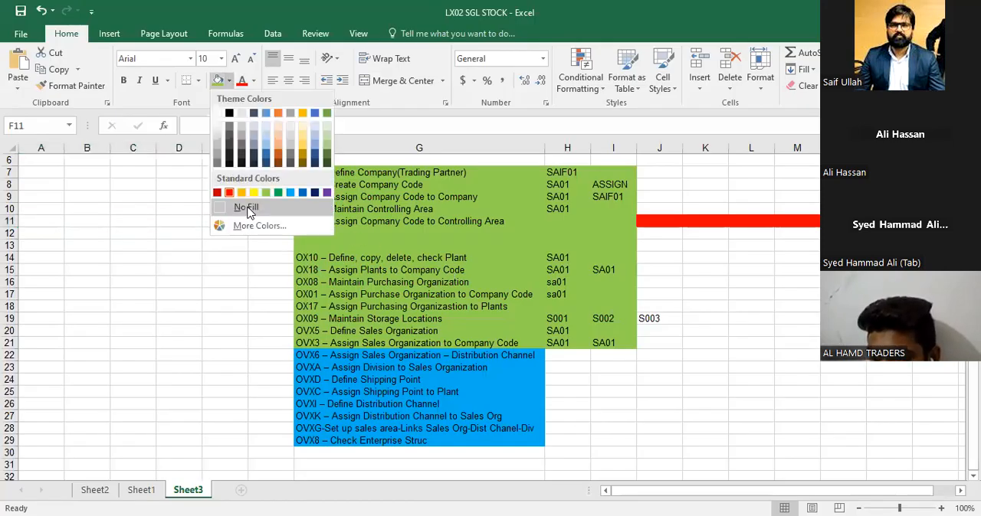
pyautogui.click(246, 208)
pyautogui.click(650, 228)
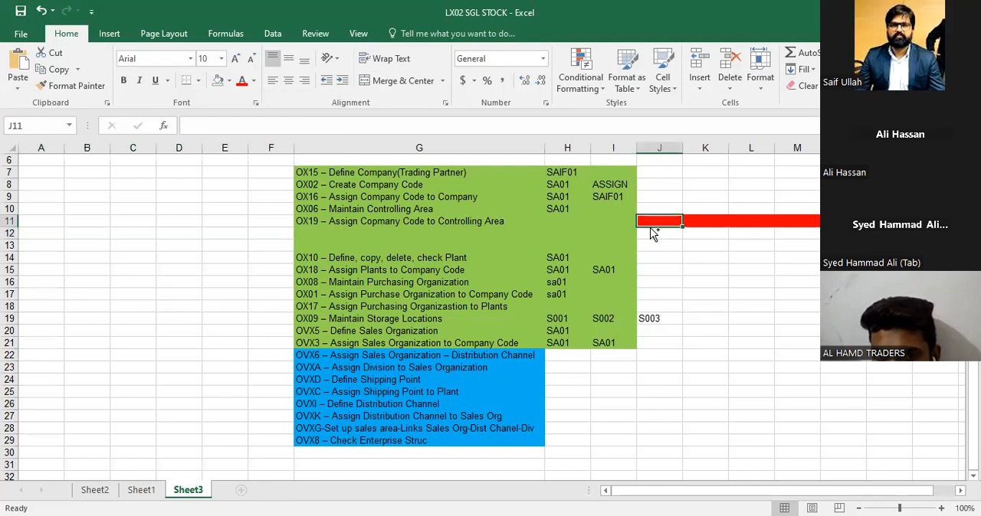
pyautogui.hotkey('ctrl', 'shift', 'Right')
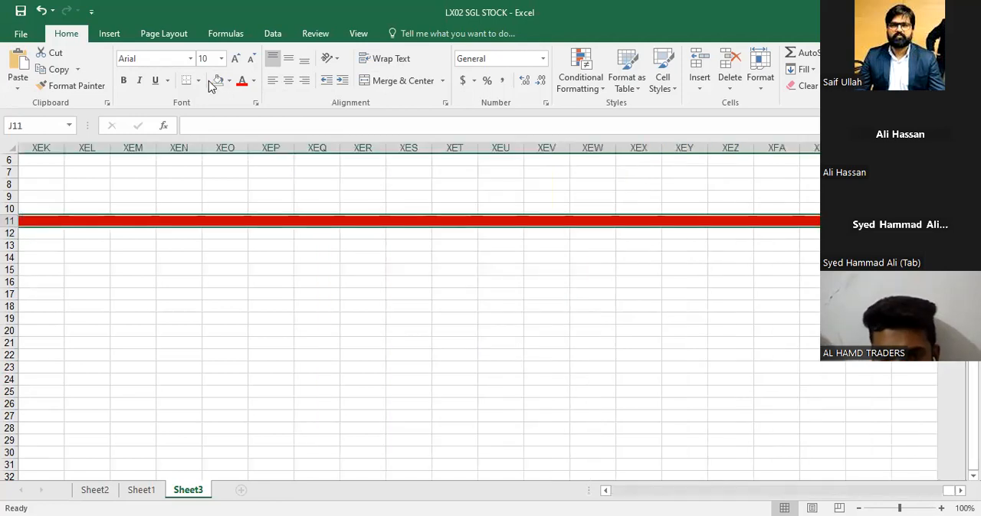
pyautogui.click(215, 82)
# Start a structure sketch beside the list with CLIENT in L7 and 800 in L8
pyautogui.press('Left')
pyautogui.press('Left')
pyautogui.press('Left')
pyautogui.press('Left')
pyautogui.press('Right')
pyautogui.press('Up')
pyautogui.press('Up')
pyautogui.press('Up')
pyautogui.press('Up')
pyautogui.press('Right')
pyautogui.press('Right')
pyautogui.press('Right')
pyautogui.press('Right')
pyautogui.press('Right')
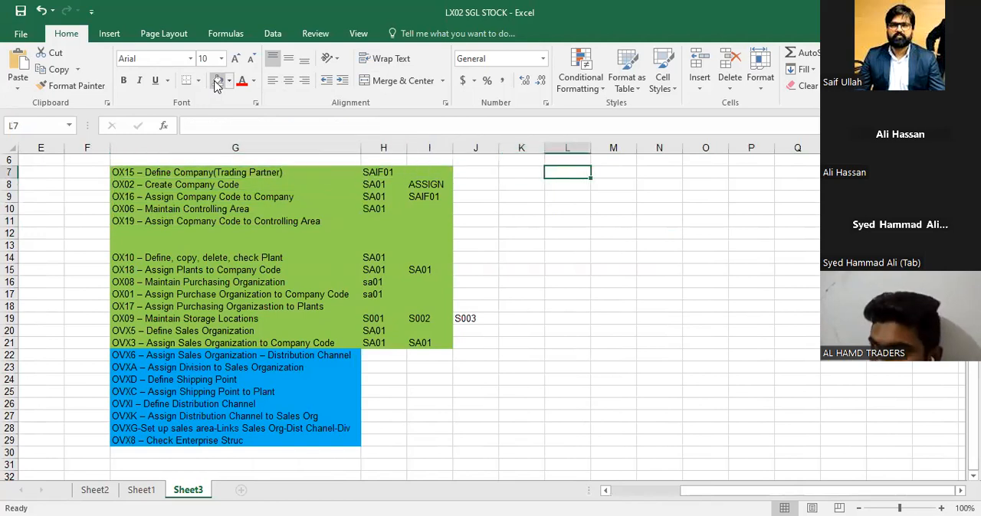
pyautogui.write('CLI')
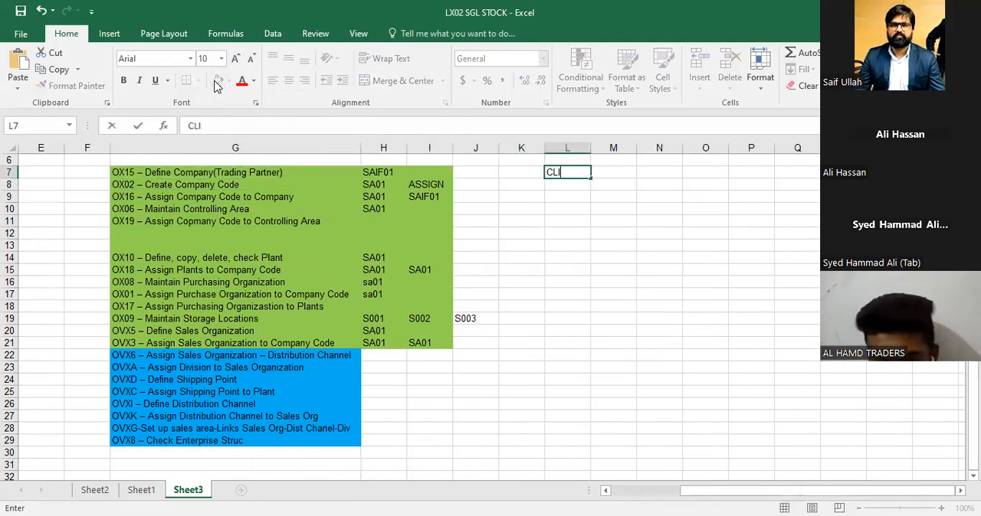
pyautogui.write('ENT')
pyautogui.press('Return')
pyautogui.write('800')
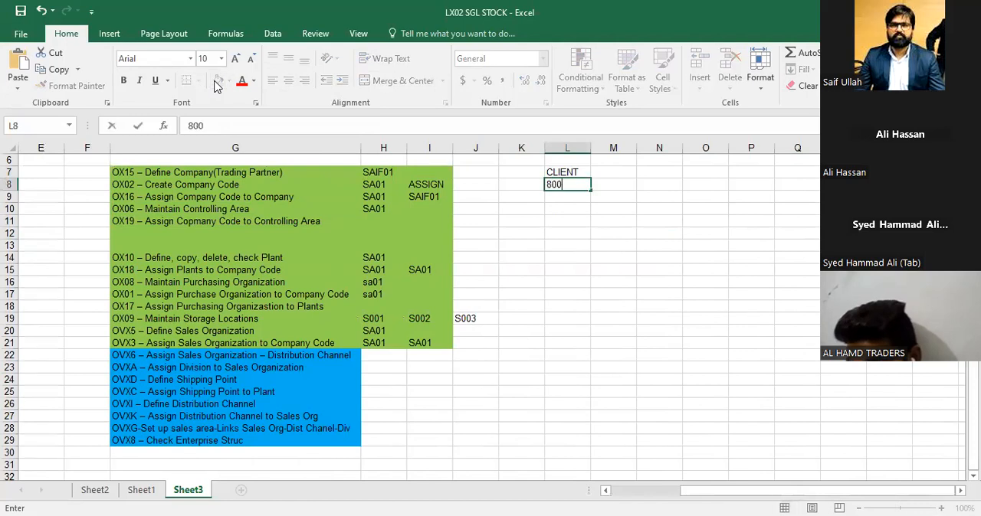
pyautogui.press('Return')
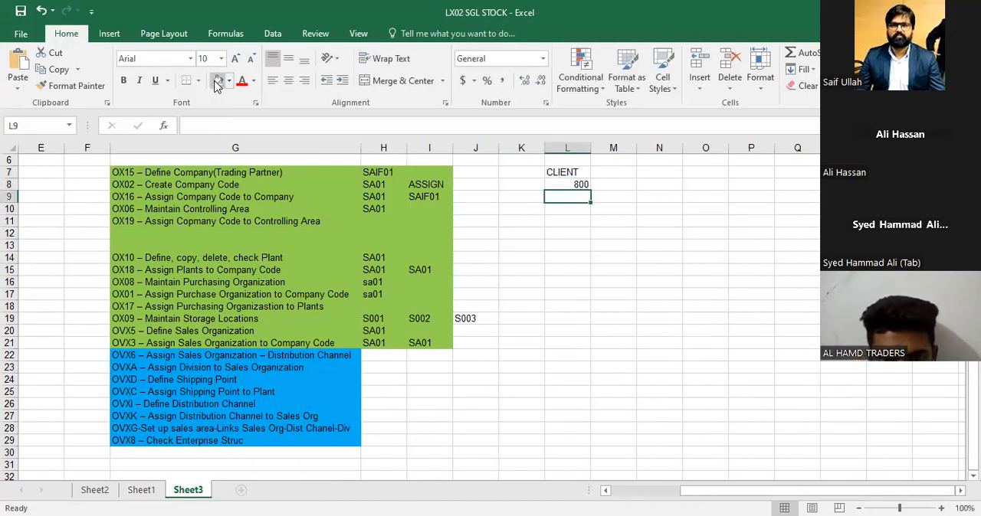
# Enter SA01 in L10, leaving one blank row below the client number
pyautogui.press('Down')
pyautogui.press('Up')
pyautogui.press('Down')
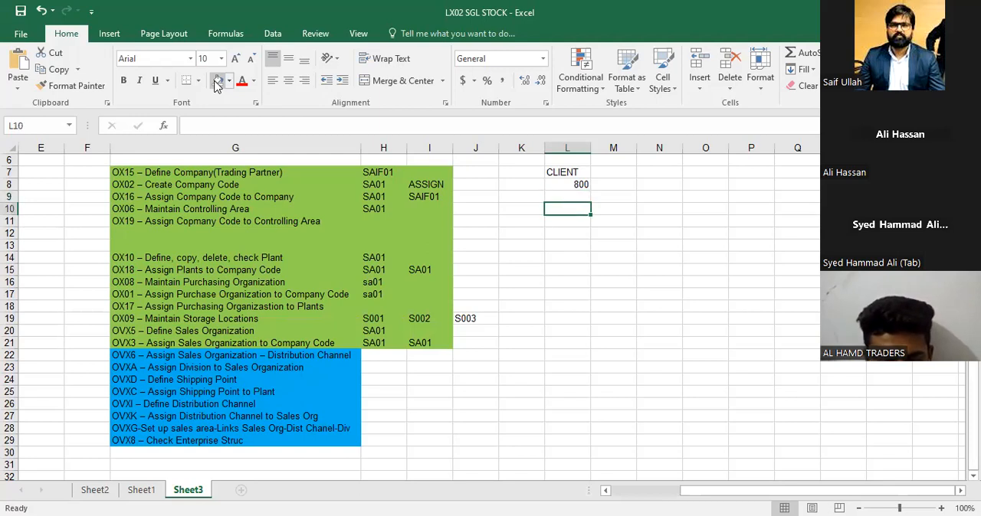
pyautogui.press('Down')
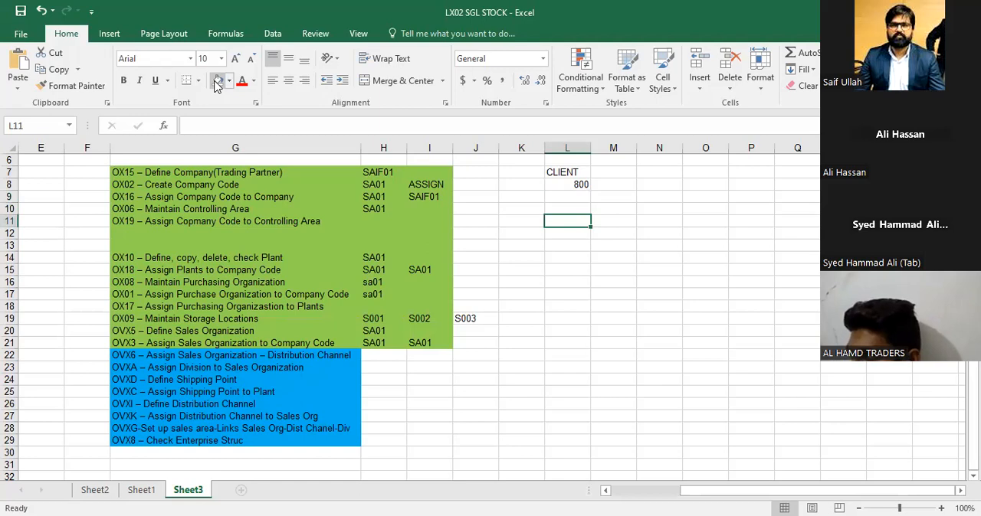
pyautogui.press('Up')
pyautogui.write('SA01')
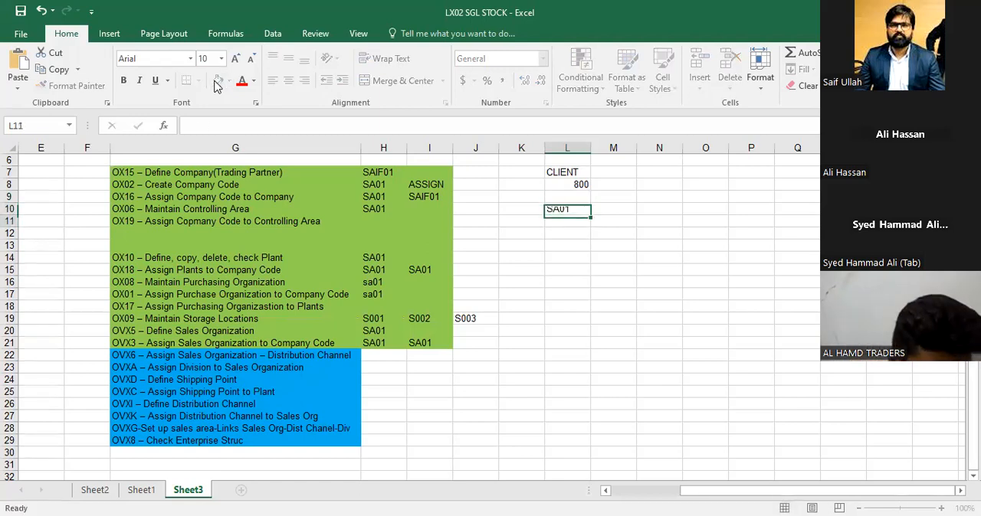
pyautogui.press('Return')
# Review the entries recorded beside OX16 and OX06 in rows 9 and 10 of the list
pyautogui.press('Up')
pyautogui.press('Left')
pyautogui.press('Left')
pyautogui.press('Left')
pyautogui.press('Left')
pyautogui.press('Left')
pyautogui.press('Up')
pyautogui.press('Right')
pyautogui.press('Right')
pyautogui.press('Right')
pyautogui.press('Right')
pyautogui.press('Left')
pyautogui.press('Left')
pyautogui.press('Left')
pyautogui.press('Down')
pyautogui.press('Left')
pyautogui.press('Right')
pyautogui.press('Right')
pyautogui.press('Right')
pyautogui.press('Right')
pyautogui.press('Right')
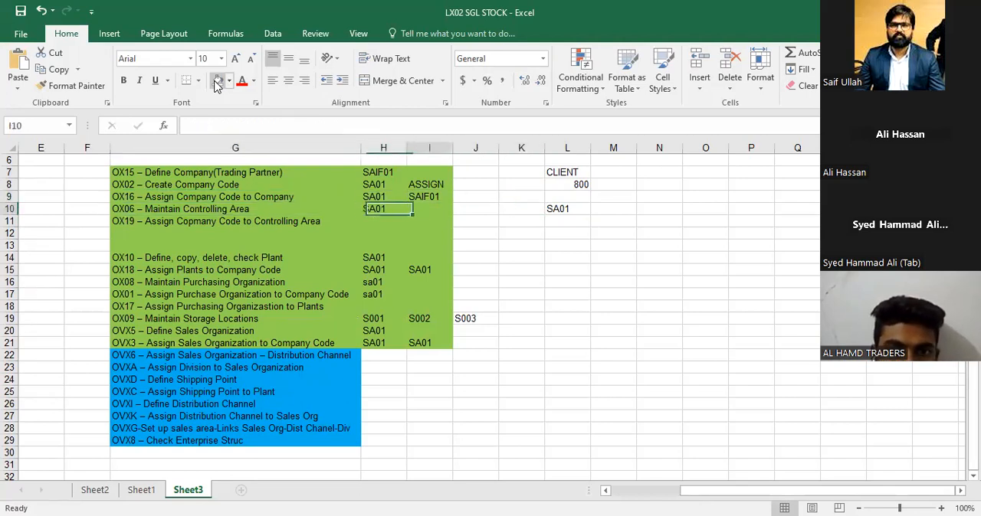
# Enter SA01 in L12 as the next level of the structure sketch
pyautogui.press('Down')
pyautogui.press('Down')
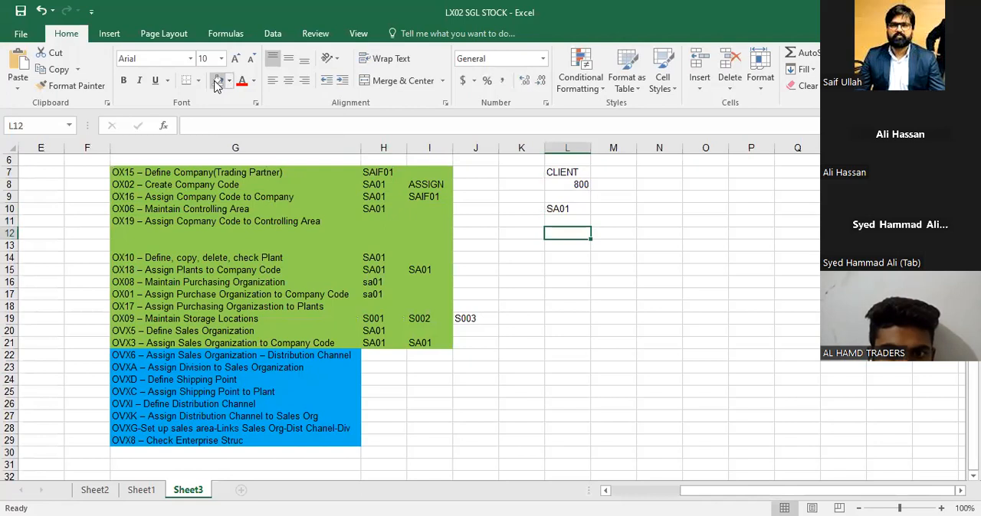
pyautogui.write('SA01')
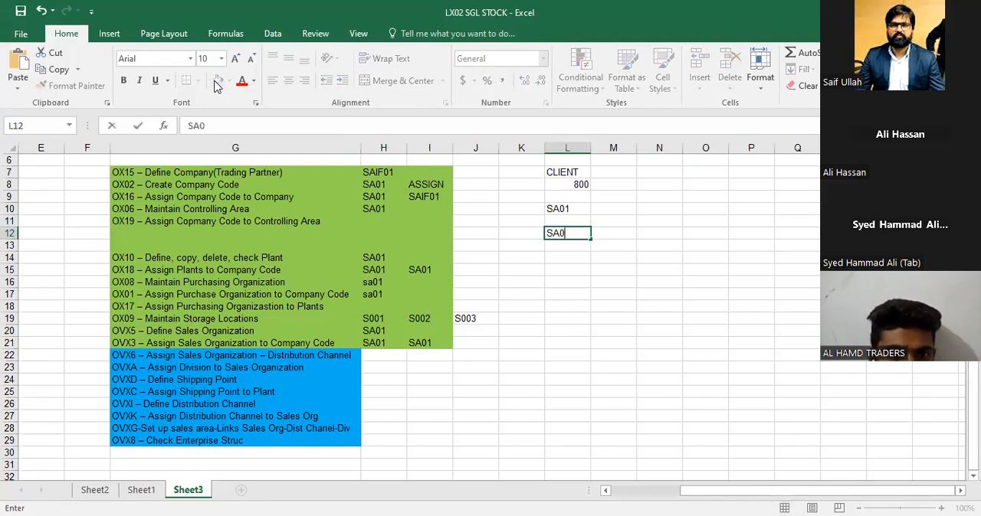
pyautogui.press('Return')
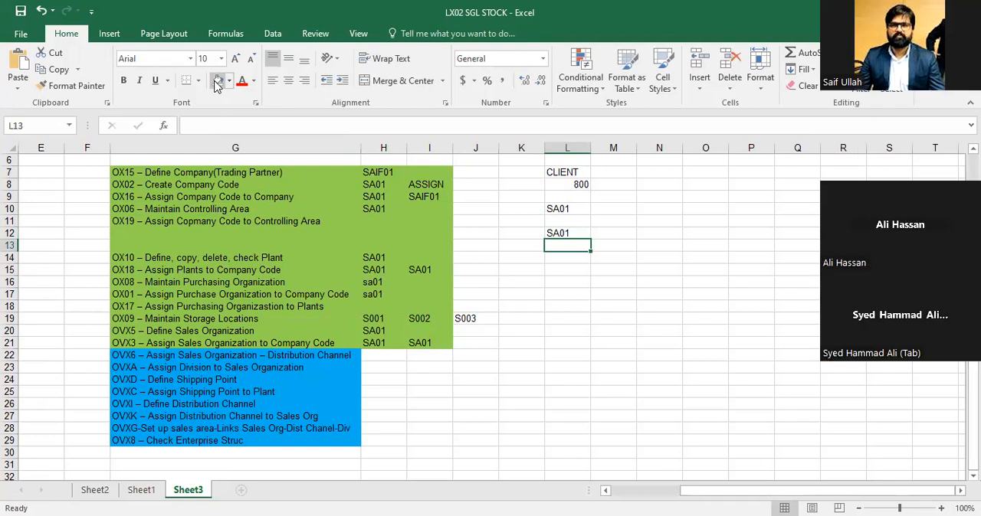
# Review the OX19 controlling area assignment and OX10 plant definition entries in column G
pyautogui.press('Left')
pyautogui.press('Left')
pyautogui.press('Left')
pyautogui.press('Left')
pyautogui.press('Left')
pyautogui.press('Left')
pyautogui.press('Up')
pyautogui.press('Up')
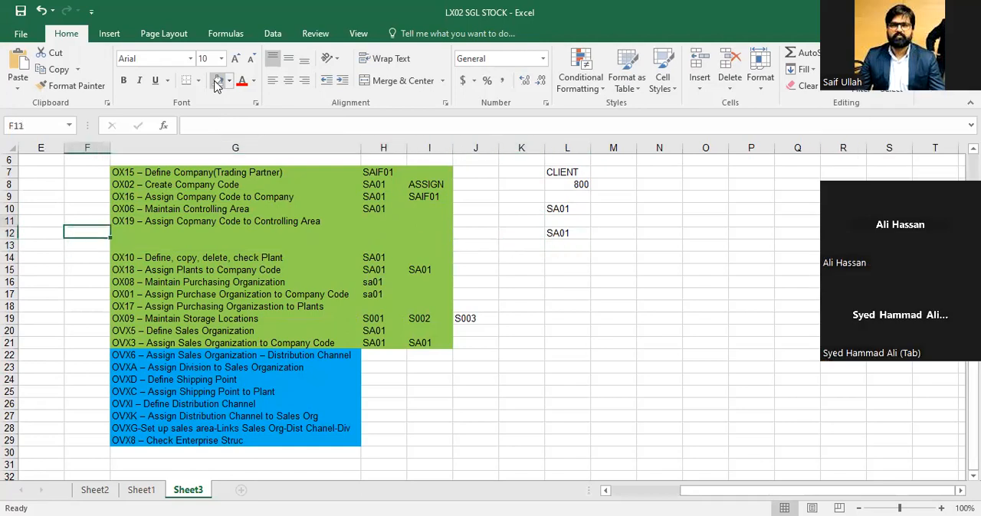
pyautogui.press('Right')
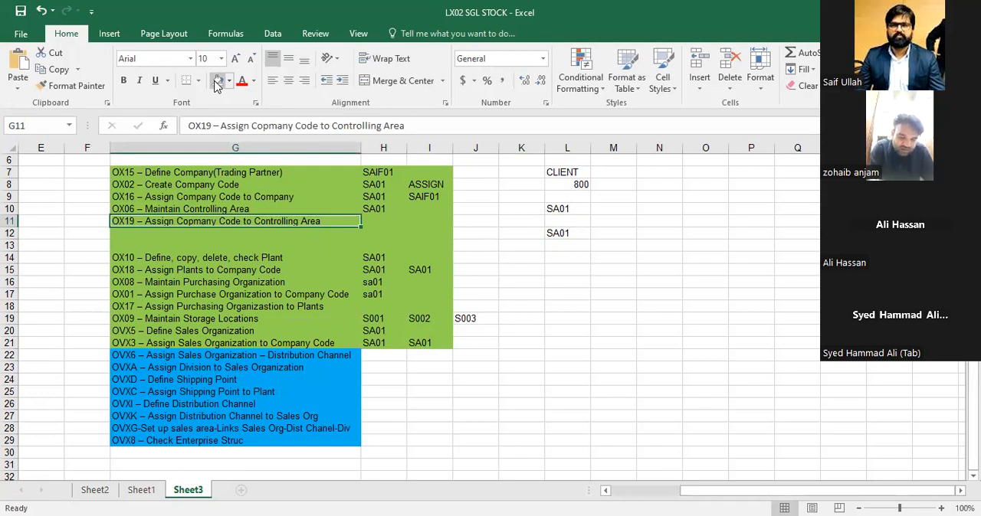
pyautogui.press('Down')
pyautogui.press('Down')
pyautogui.press('Down')
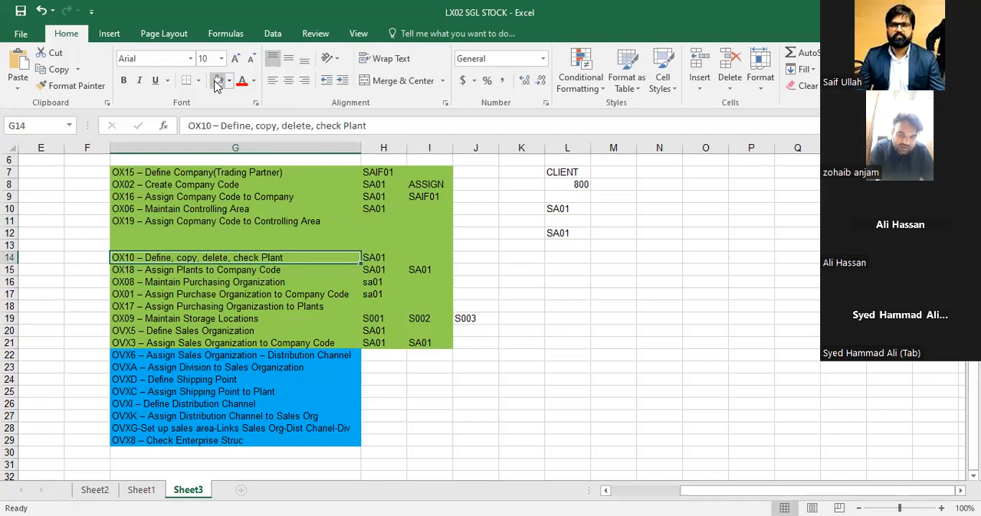
# Add the plant level of the sketch with SA01 in K14 and SA02 in M14
pyautogui.press('Right')
pyautogui.press('Right')
pyautogui.press('Right')
pyautogui.press('Right')
pyautogui.press('Right')
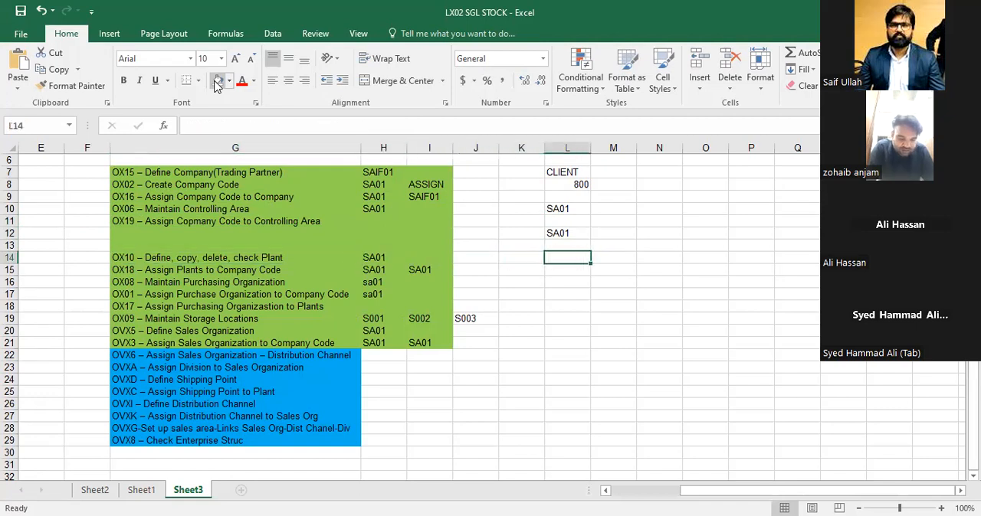
pyautogui.press('Left')
pyautogui.write('SA01')
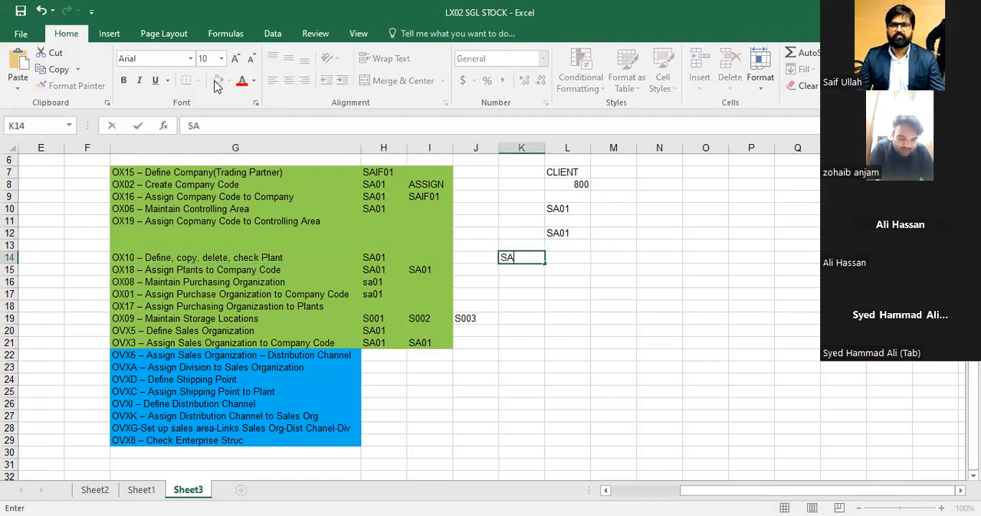
pyautogui.press('Right')
pyautogui.press('Right')
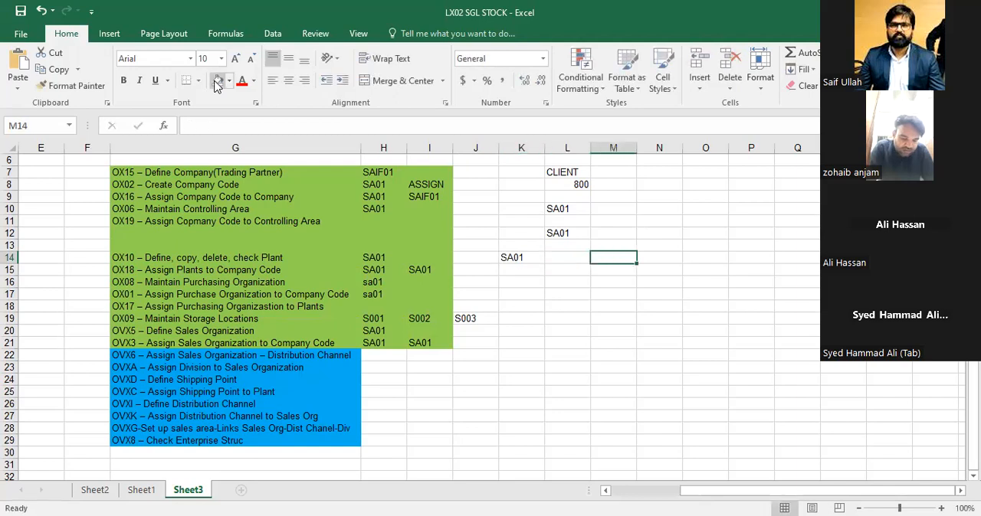
pyautogui.write('SA02')
pyautogui.press('Return')
# Insert two blank columns before column K to make room for the structure sketch
pyautogui.press('Left')
pyautogui.press('Left')
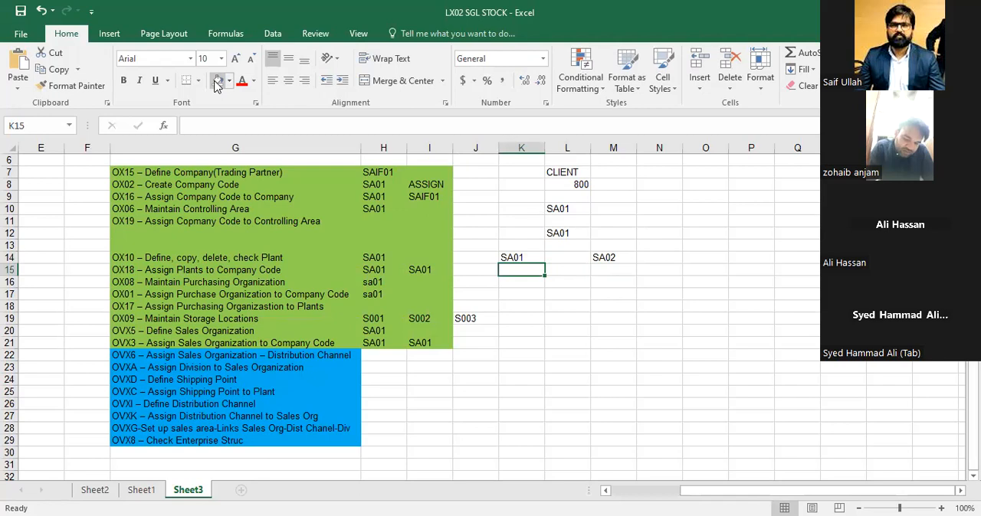
pyautogui.press('Down')
pyautogui.press('Left')
pyautogui.press('Right')
pyautogui.hotkey('ctrl', 'shift', '+')
pyautogui.press('Down')
pyautogui.press('F4')
pyautogui.press('Right')
pyautogui.press('Right')
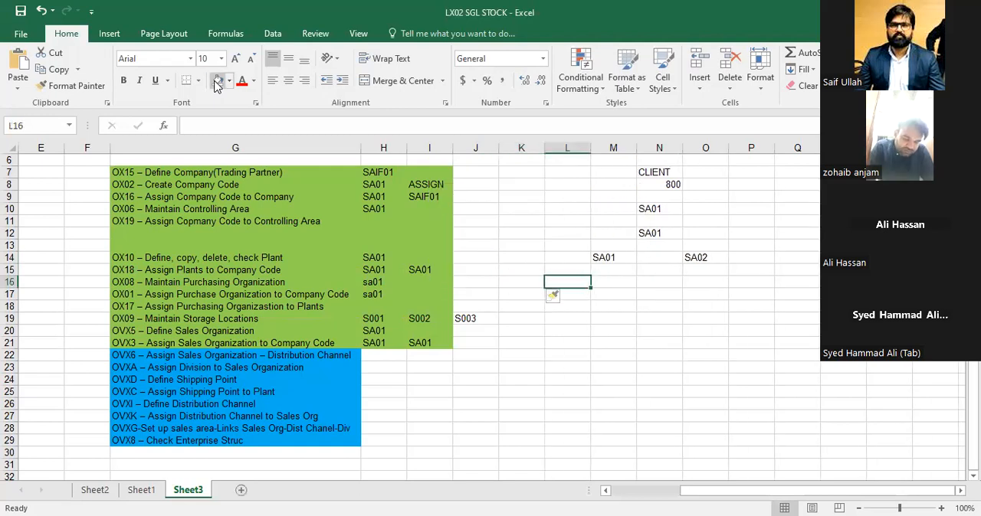
# Move the plant code SA01 from M14 to L14
pyautogui.press('Up')
pyautogui.press('Up')
pyautogui.hotkey('ctrl', 'c')
pyautogui.press('Left')
pyautogui.hotkey('ctrl', 'v')
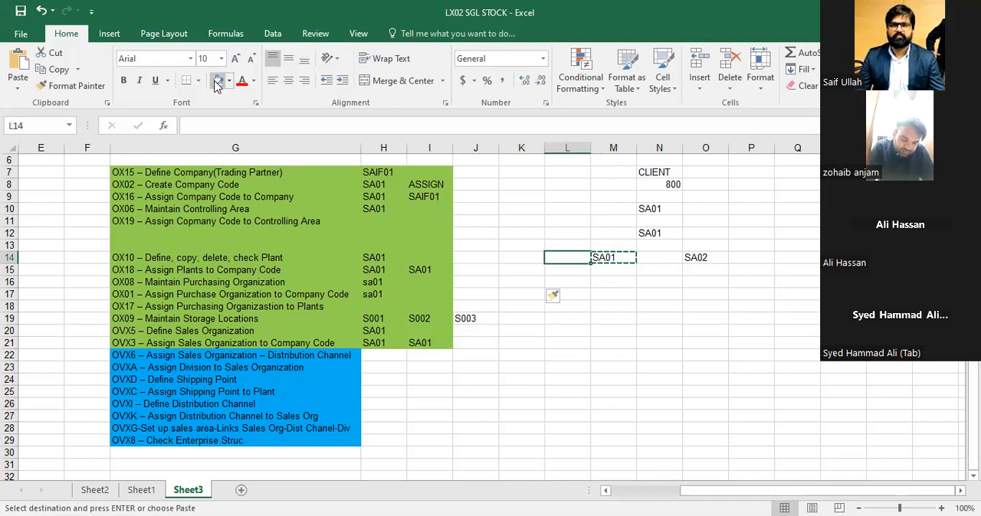
# Enter the storage locations S001, S002 and S003 in K15:M15 beneath plant SA01
pyautogui.press('Down')
pyautogui.press('Left')
pyautogui.write('0')
pyautogui.write('001')
pyautogui.press('Right')
pyautogui.write('000')
pyautogui.press('Right')
pyautogui.press('Left')
pyautogui.write('A00S002')
pyautogui.press('Right')
pyautogui.write('S003')
pyautogui.press('Return')
# Review the storage location row beneath SA01 and the cells around SA02 in the sketch
pyautogui.press('Up')
pyautogui.press('Up')
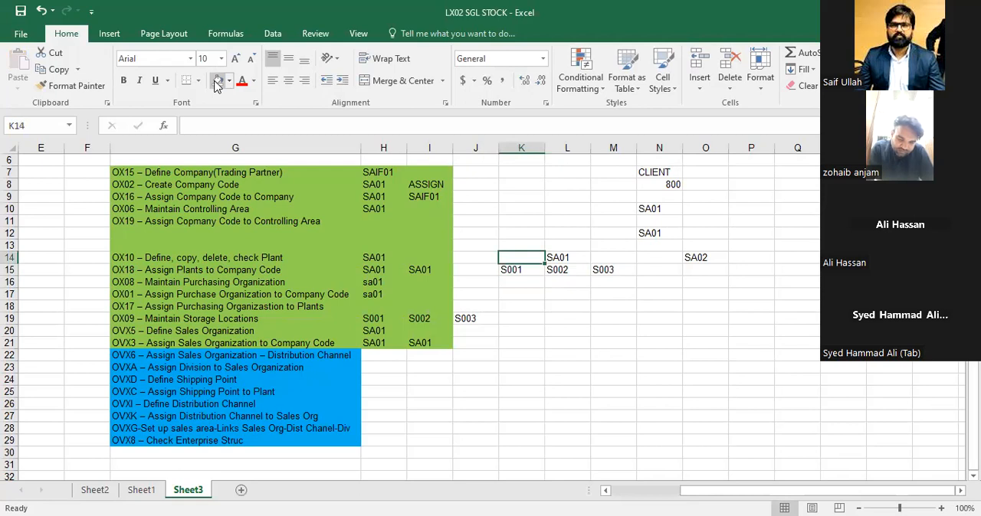
pyautogui.press('Right')
pyautogui.press('Down')
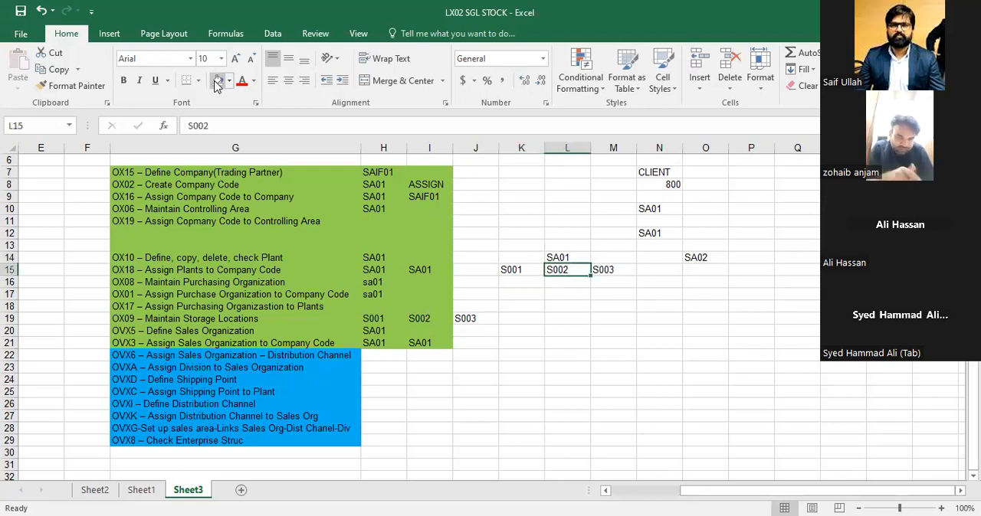
pyautogui.press('Right')
pyautogui.press('Right')
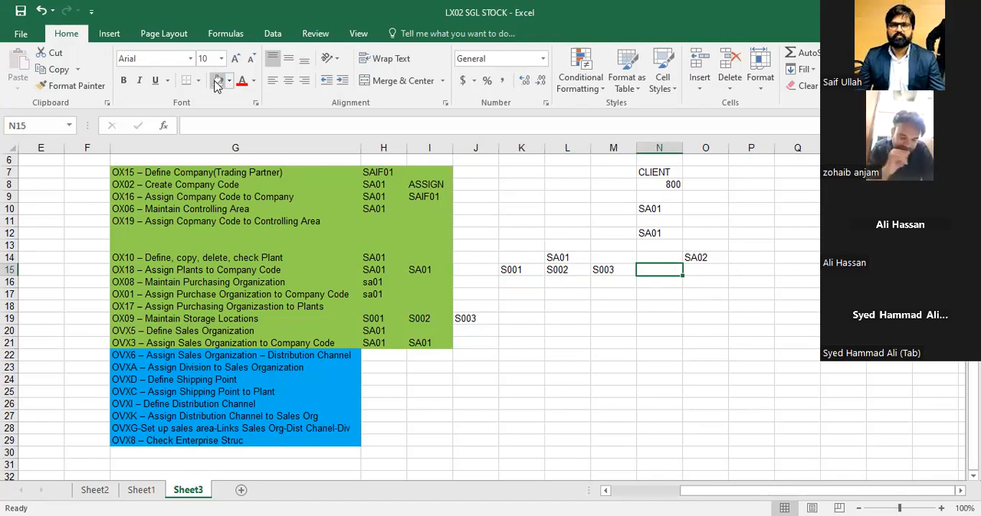
pyautogui.press('Right')
pyautogui.press('Right')
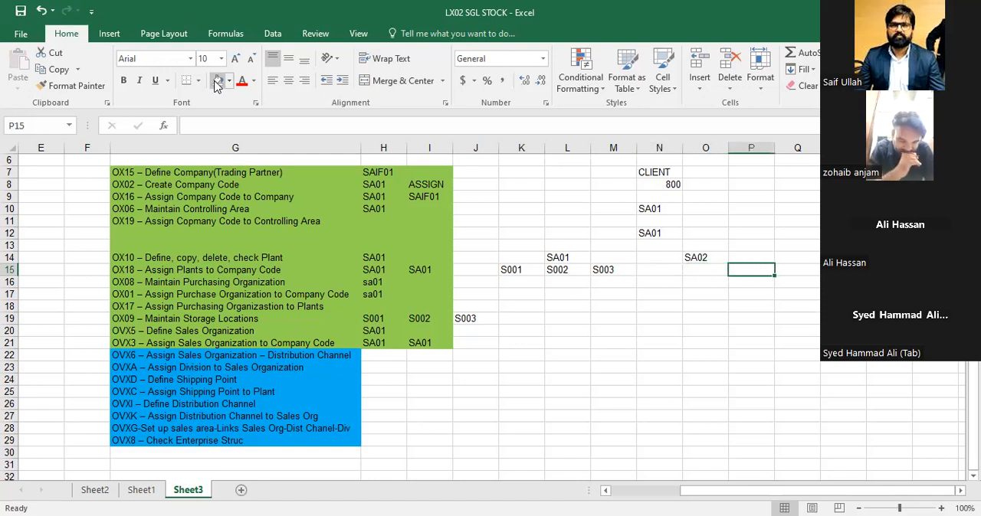
pyautogui.click(267, 6)
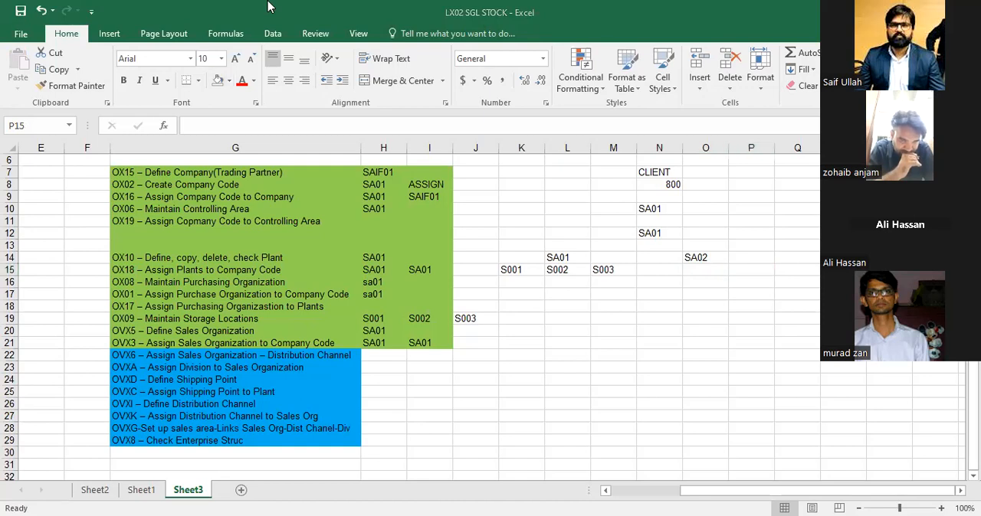